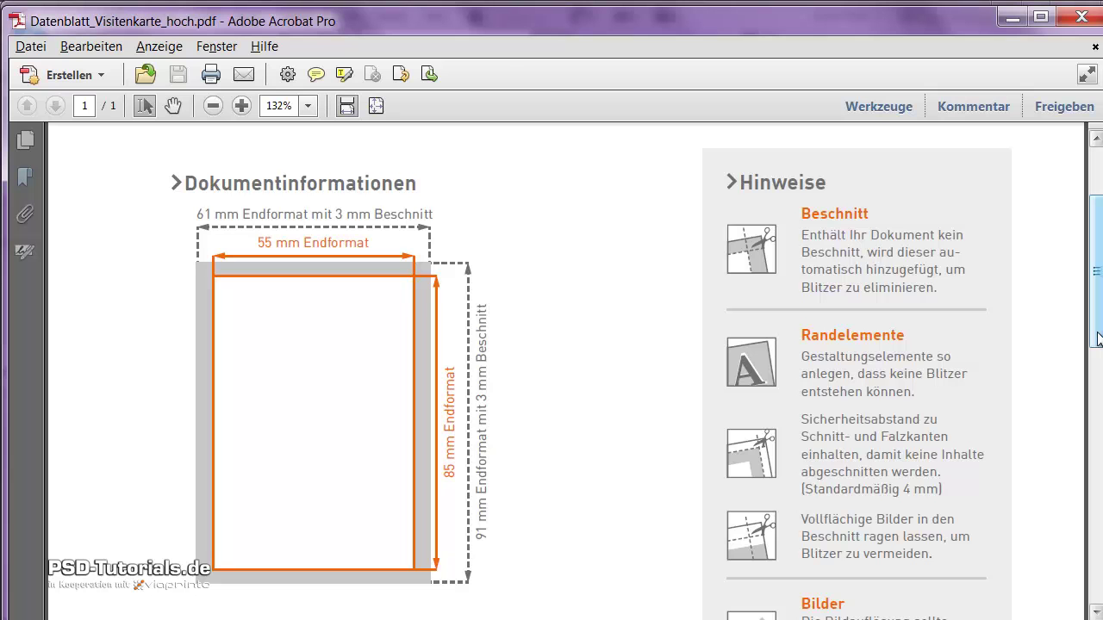
Examine the image, font and product notes in the business card data sheet
{"action": "left_click_drag", "start_coordinate": [1099, 338], "coordinate": [1097, 446]}
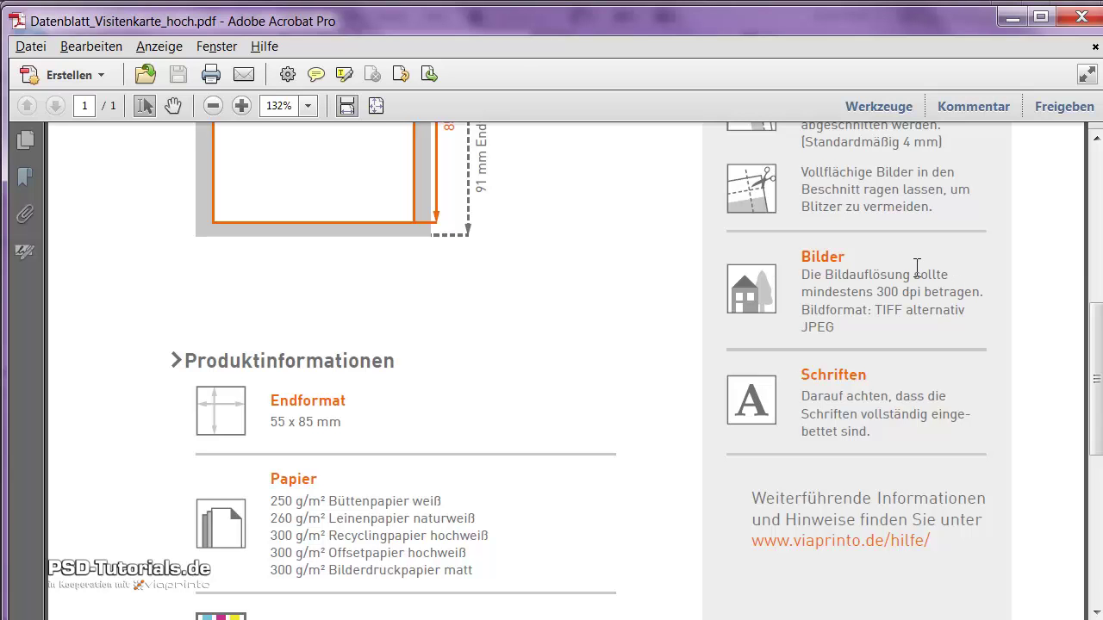
{"action": "left_click_drag", "start_coordinate": [1094, 370], "coordinate": [1047, 266]}
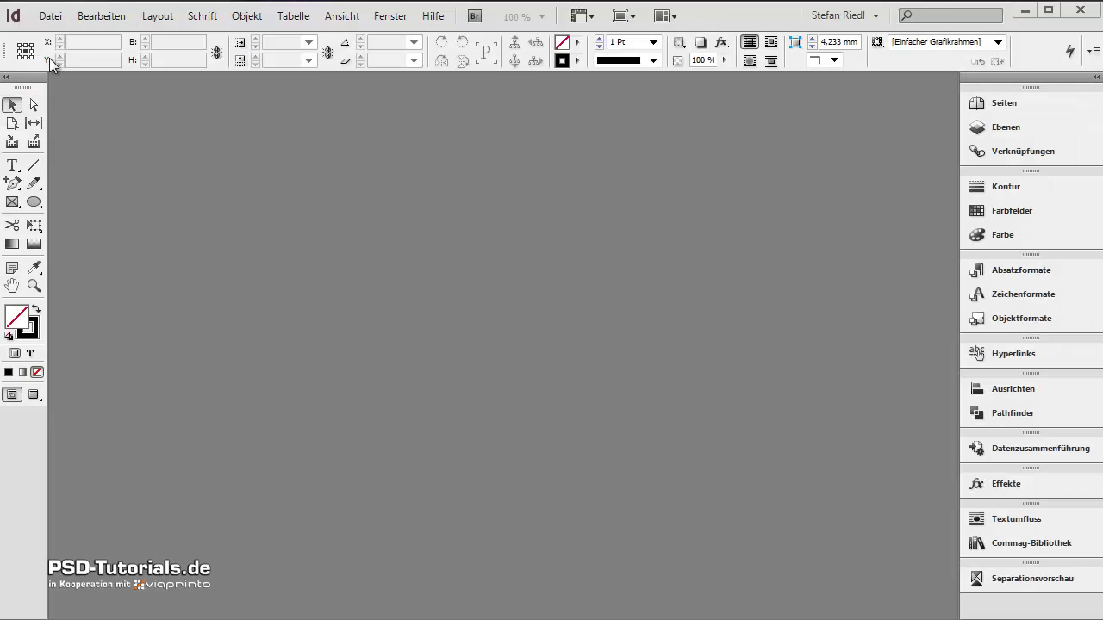
Switch to InDesign and set up a new document without facing pages, 55 mm wide and 85 mm high
{"action": "left_click", "coordinate": [50, 16]}
{"action": "mouse_move", "coordinate": [64, 37]}
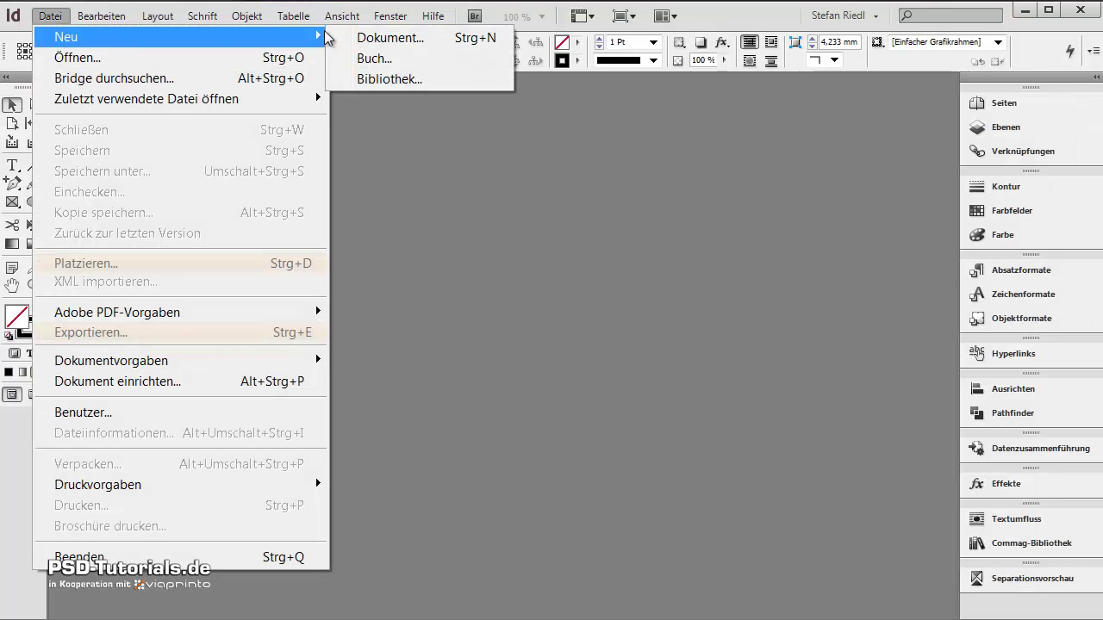
{"action": "left_click", "coordinate": [379, 37]}
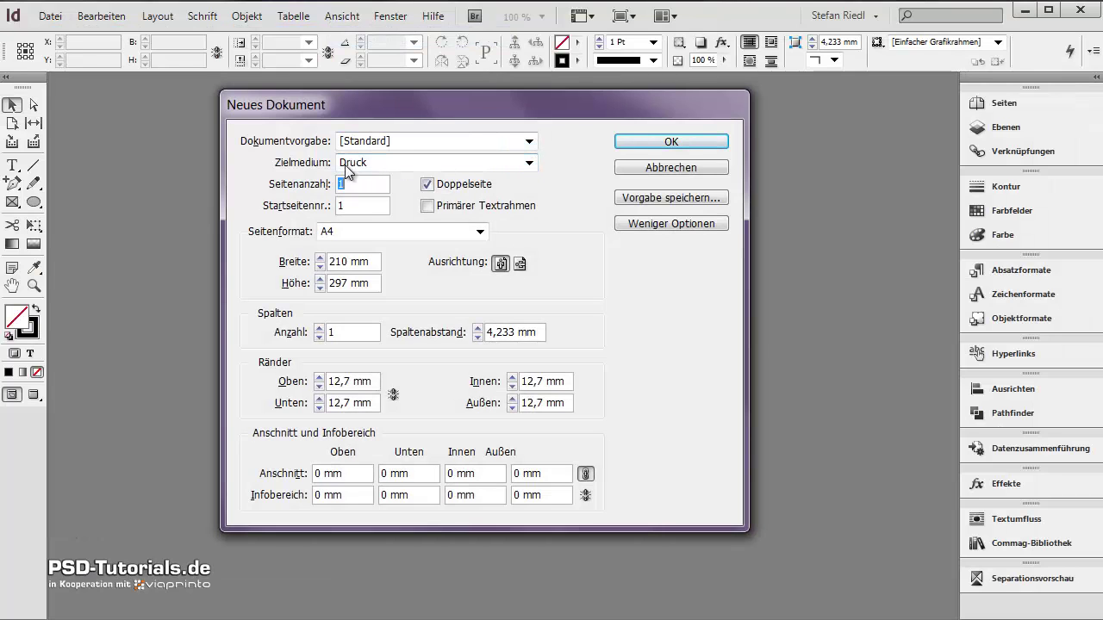
{"action": "left_click", "coordinate": [428, 184]}
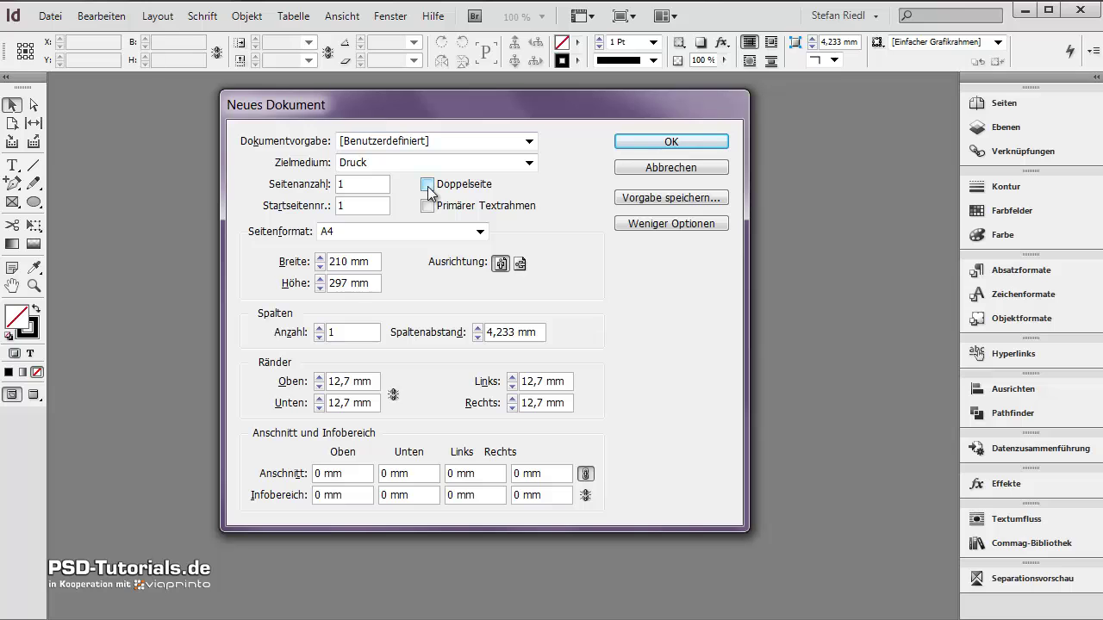
{"action": "left_click_drag", "start_coordinate": [376, 269], "coordinate": [255, 265]}
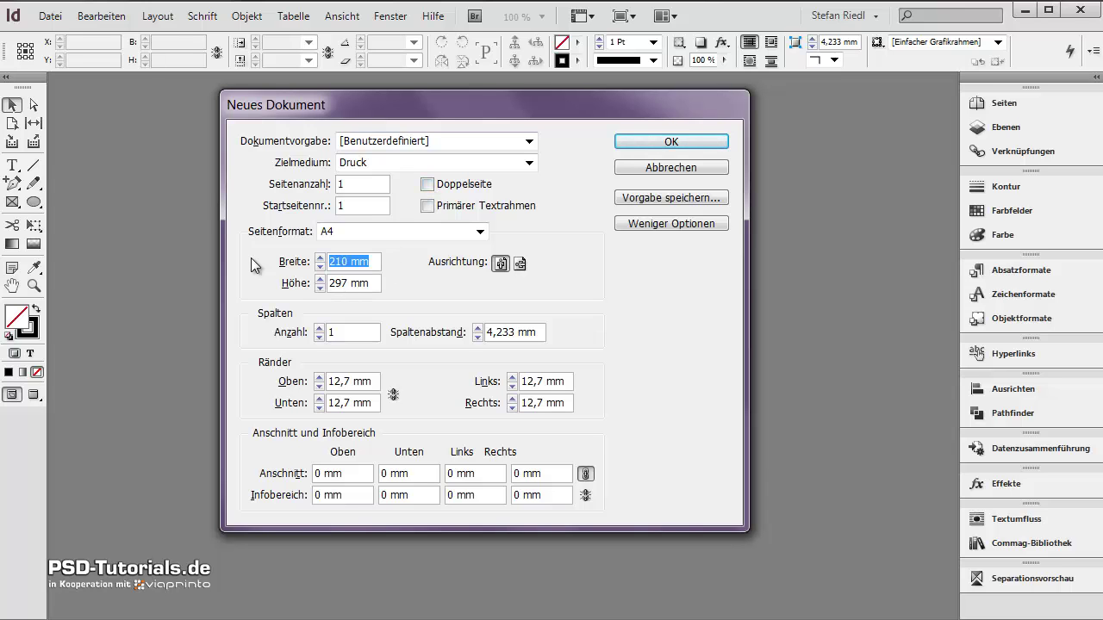
{"action": "type", "text": "55"}
{"action": "key", "text": "Tab"}
{"action": "type", "text": "85"}
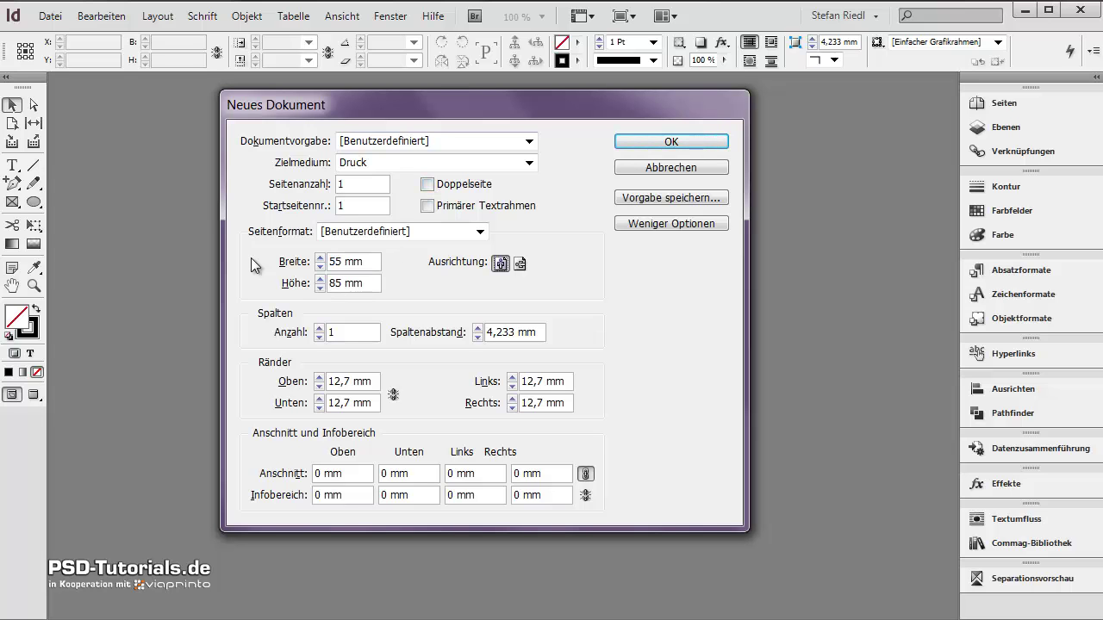
Link the margins of the new document and set them to 4 mm on all sides
{"action": "left_click", "coordinate": [366, 384]}
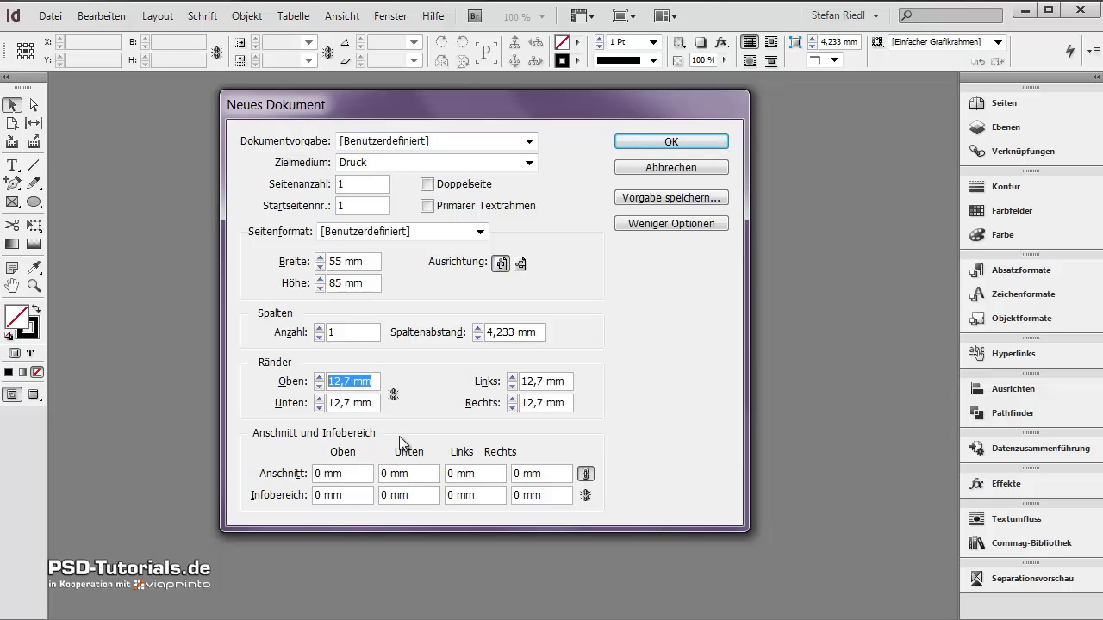
{"action": "left_click", "coordinate": [392, 396]}
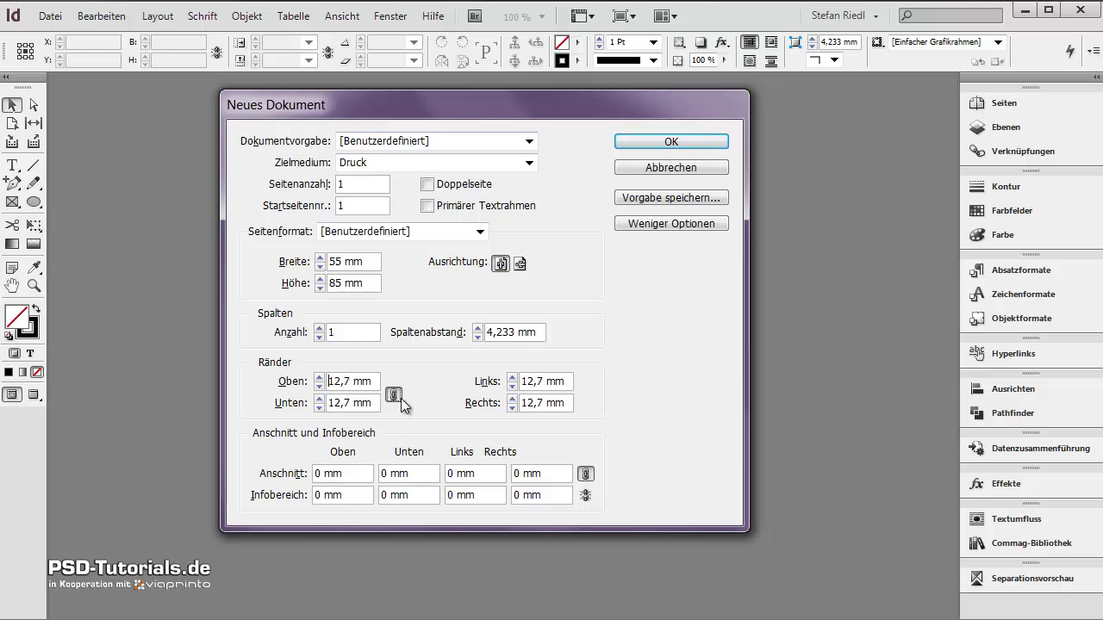
{"action": "left_click", "coordinate": [369, 388]}
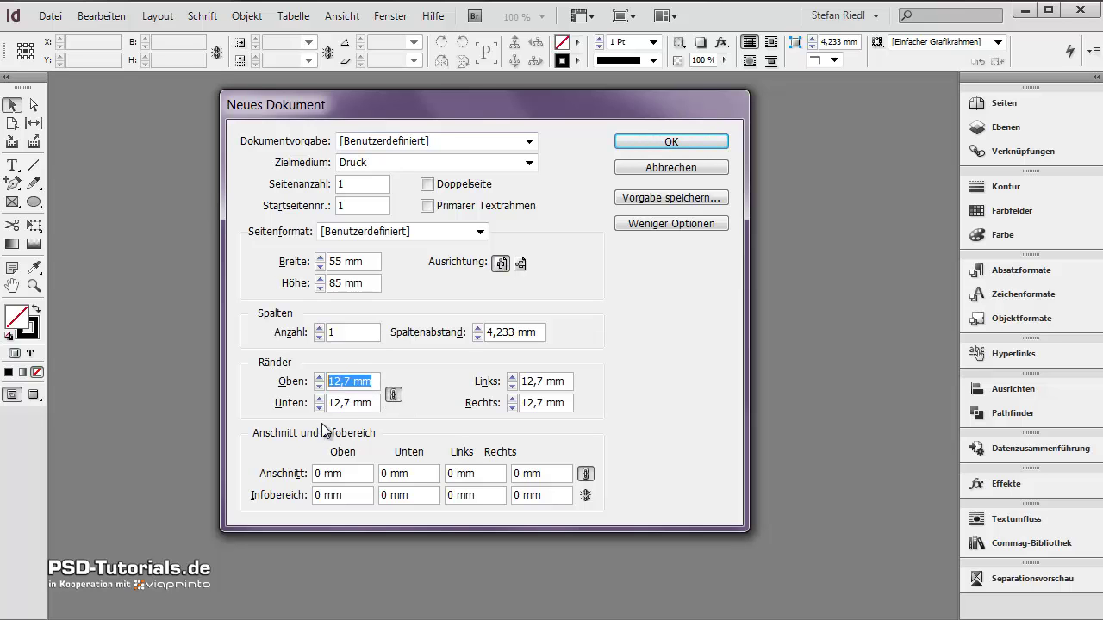
{"action": "type", "text": "4"}
{"action": "key", "text": "Tab"}
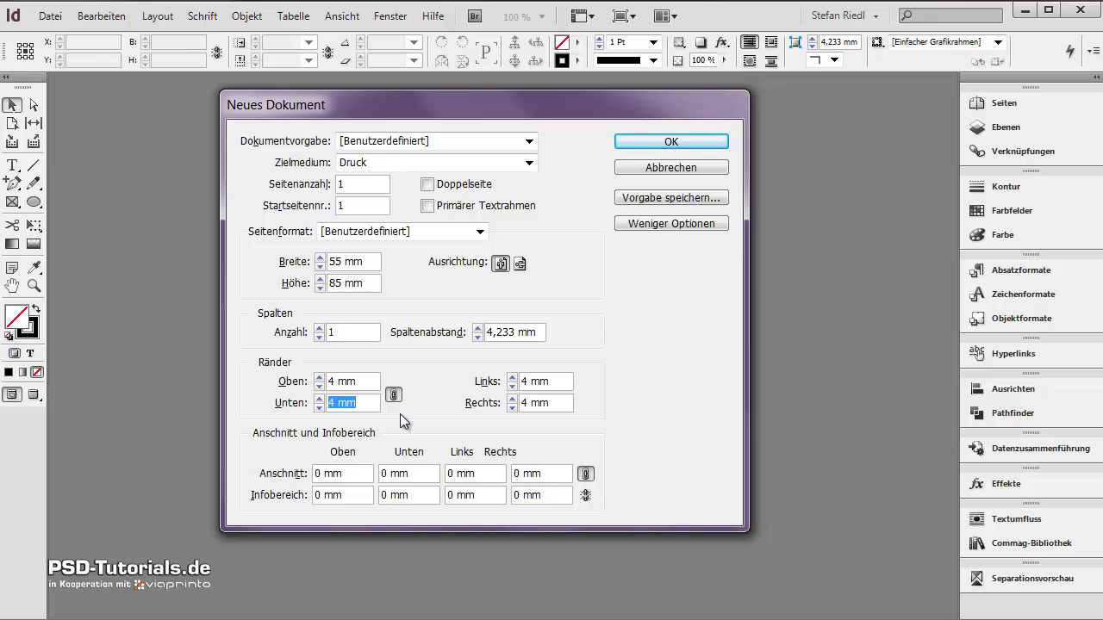
Set a 3 mm bleed on all sides and create the document
{"action": "left_click", "coordinate": [363, 474]}
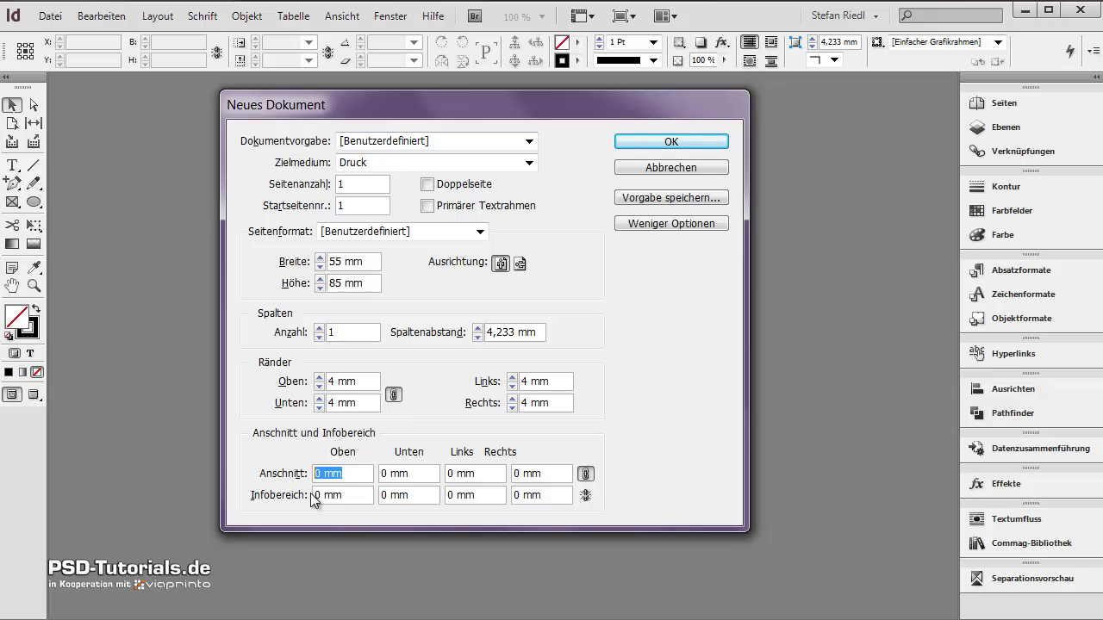
{"action": "type", "text": "3"}
{"action": "key", "text": "Tab"}
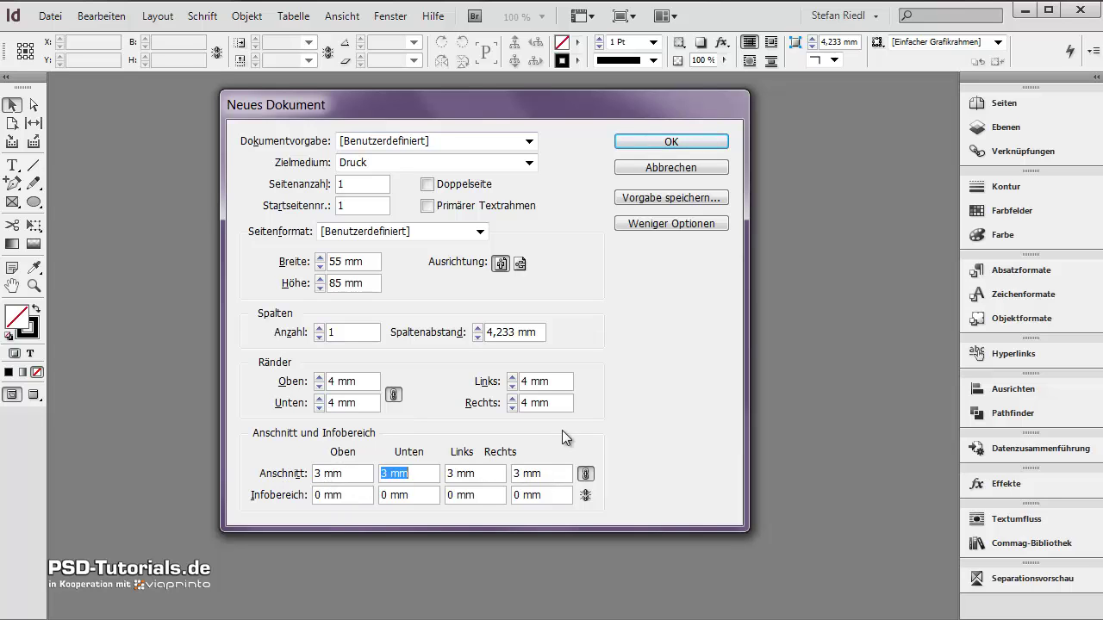
{"action": "left_click", "coordinate": [672, 143]}
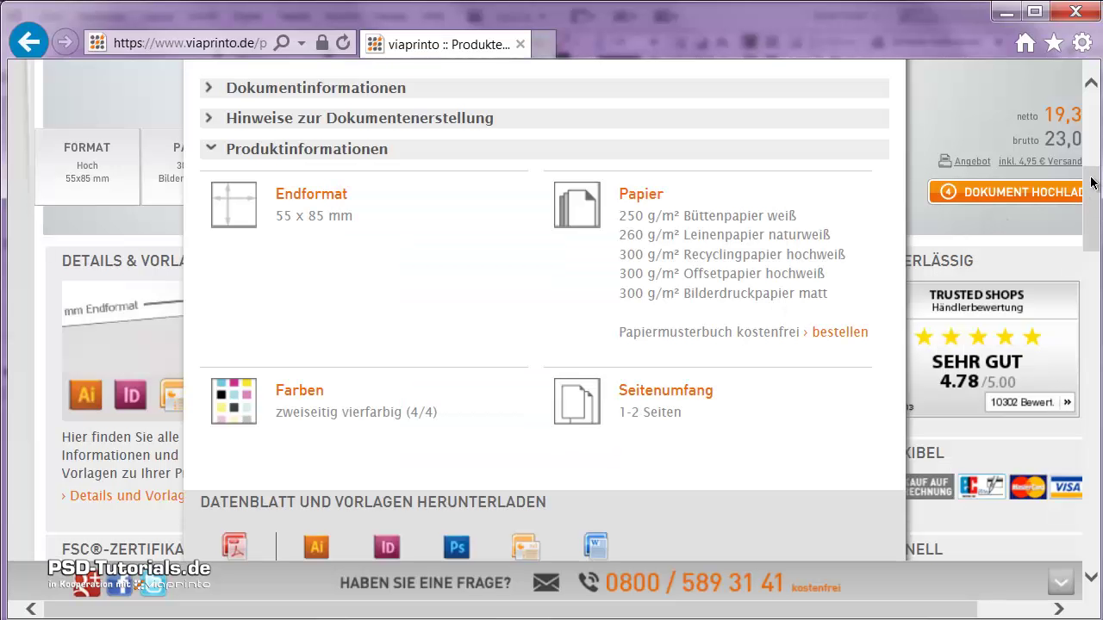
Switch to the viaprinto product page in Internet Explorer and save the InDesign template Visitenkarte_hoch_55x85_indd.zip
{"action": "scroll", "coordinate": [616, 311], "scroll_direction": "down", "scroll_amount": 2}
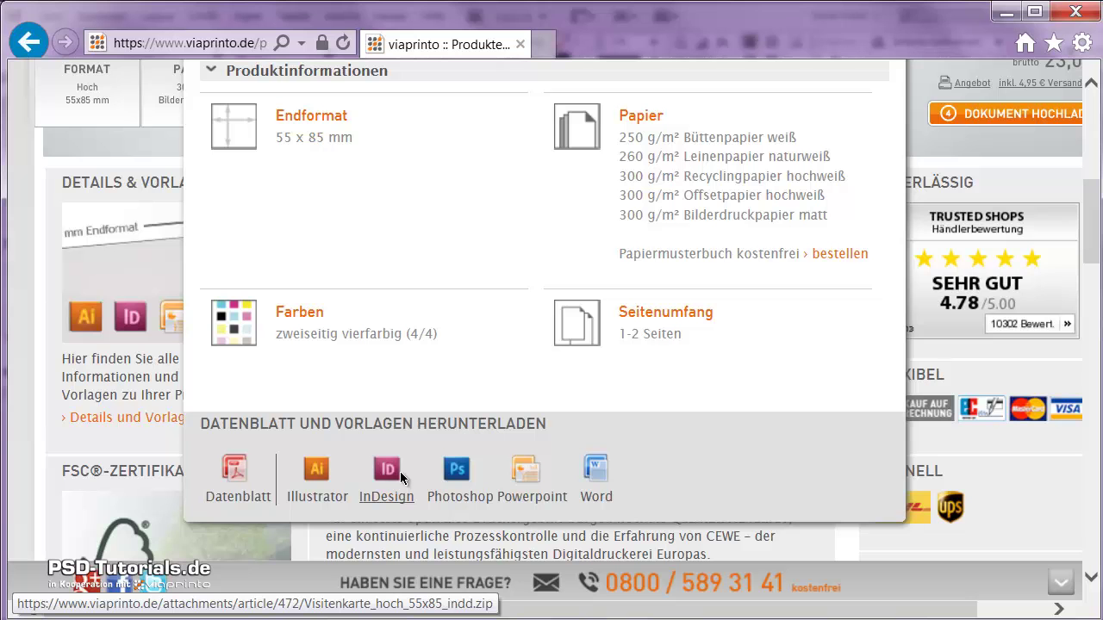
{"action": "left_click", "coordinate": [400, 471]}
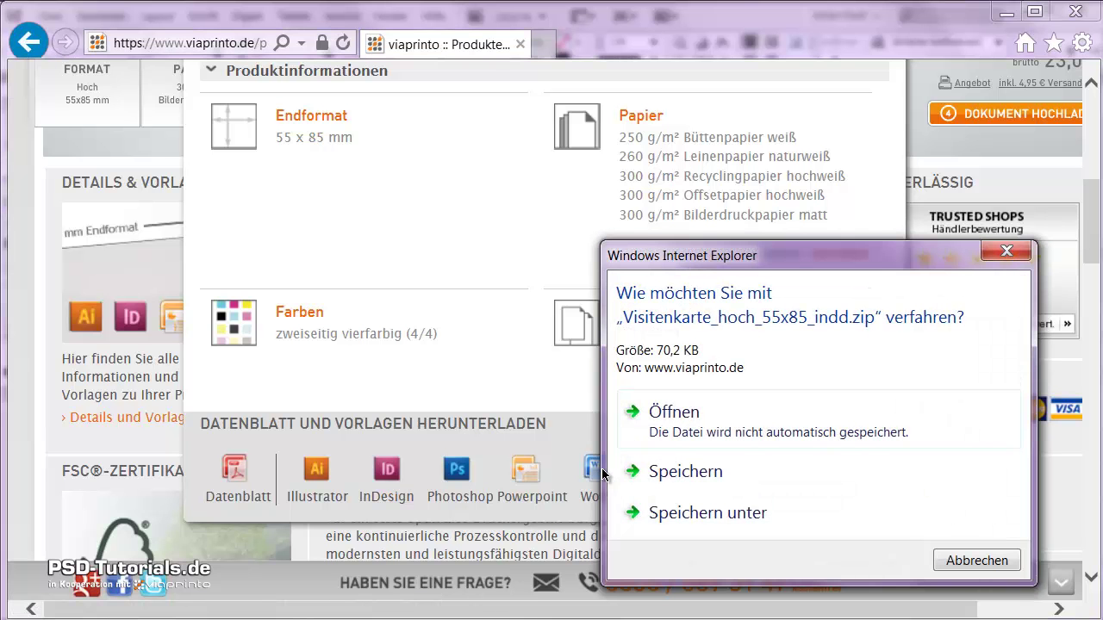
{"action": "left_click", "coordinate": [702, 478]}
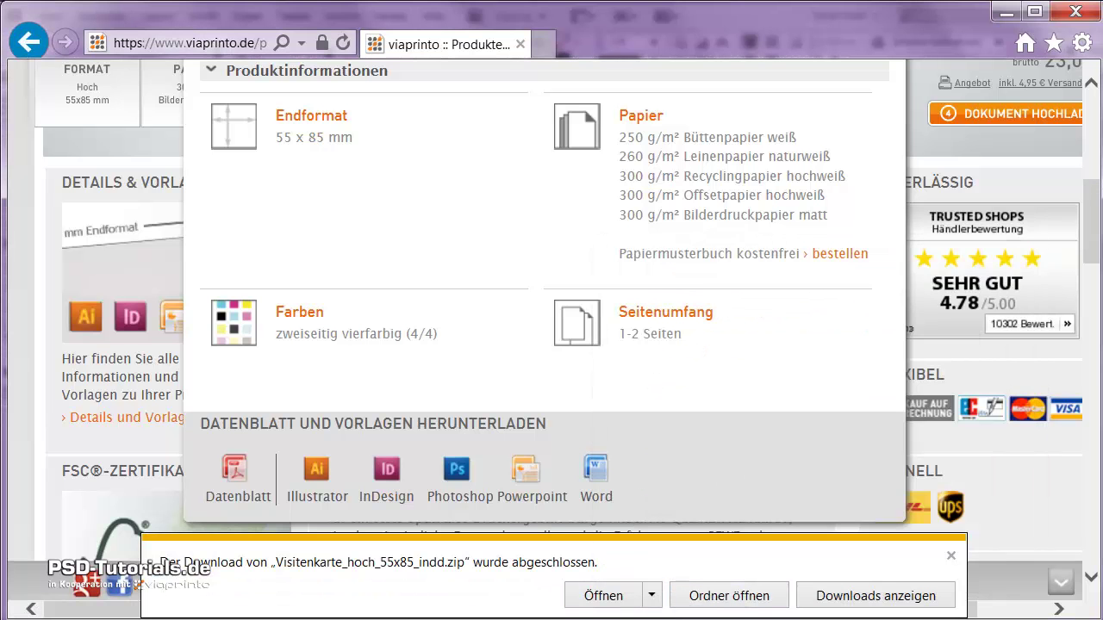
Show the downloaded Visitenkarte_hoch_55x85_indd.zip in its folder and extract it to the suggested destination
{"action": "left_click", "coordinate": [729, 595]}
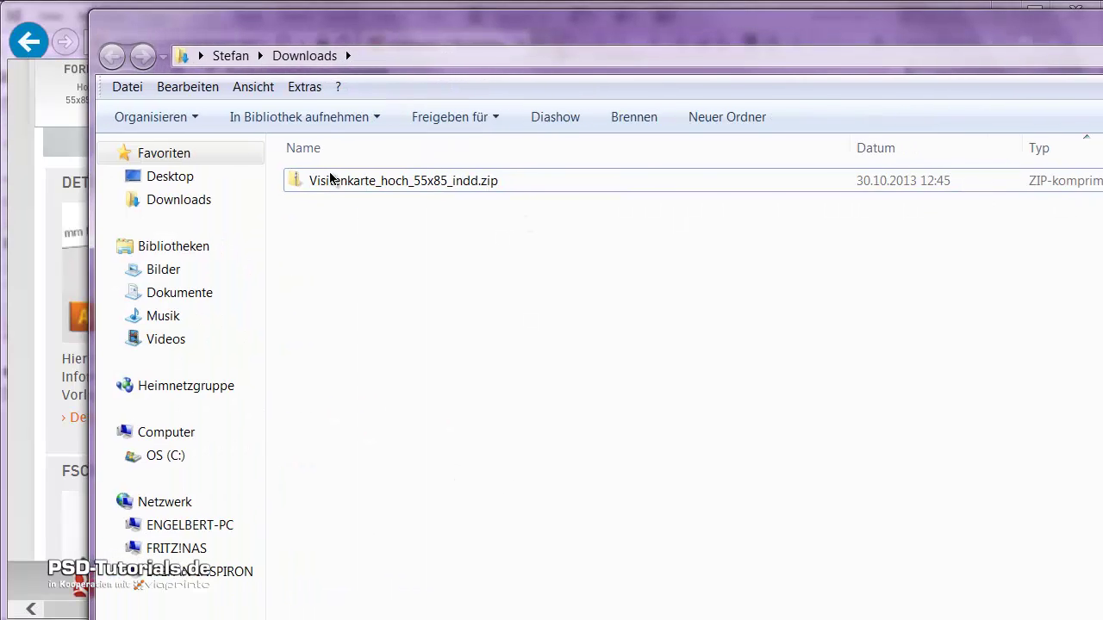
{"action": "right_click", "coordinate": [353, 184]}
{"action": "left_click", "coordinate": [404, 246]}
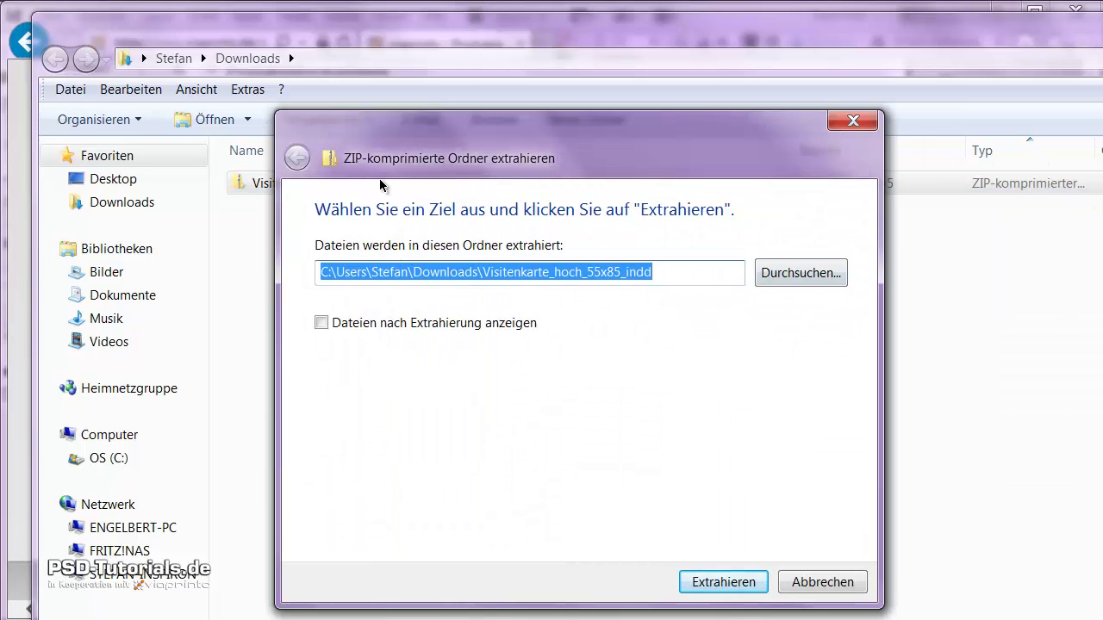
{"action": "left_click", "coordinate": [718, 587]}
Open Visitenkarte_hoch_55x85.idml from the extracted folder in InDesign
{"action": "double_click", "coordinate": [318, 182]}
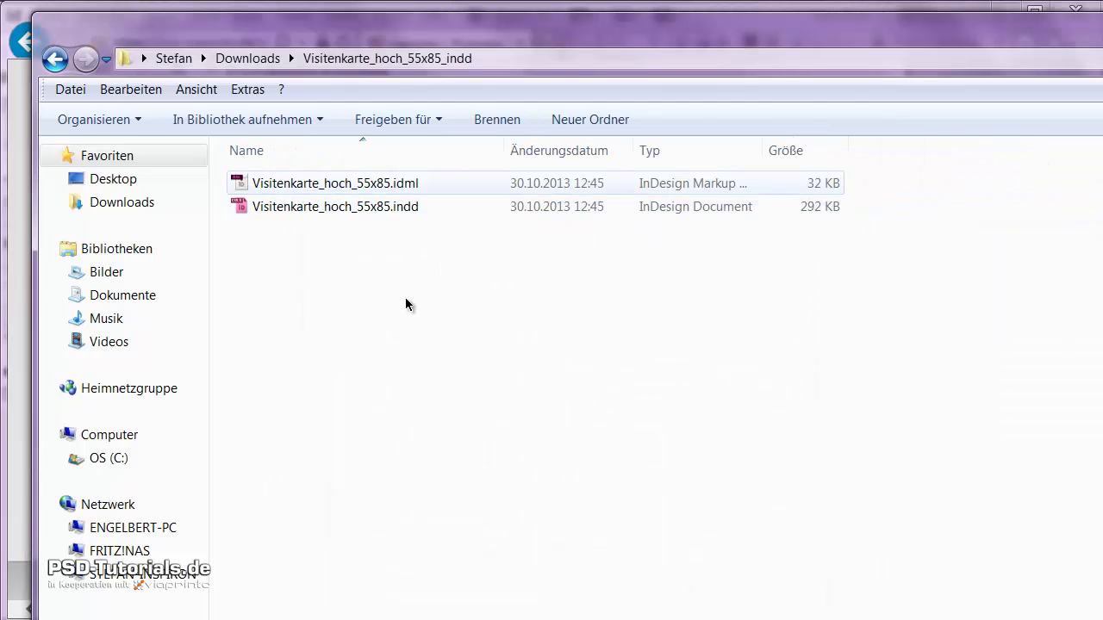
{"action": "key", "text": "Down"}
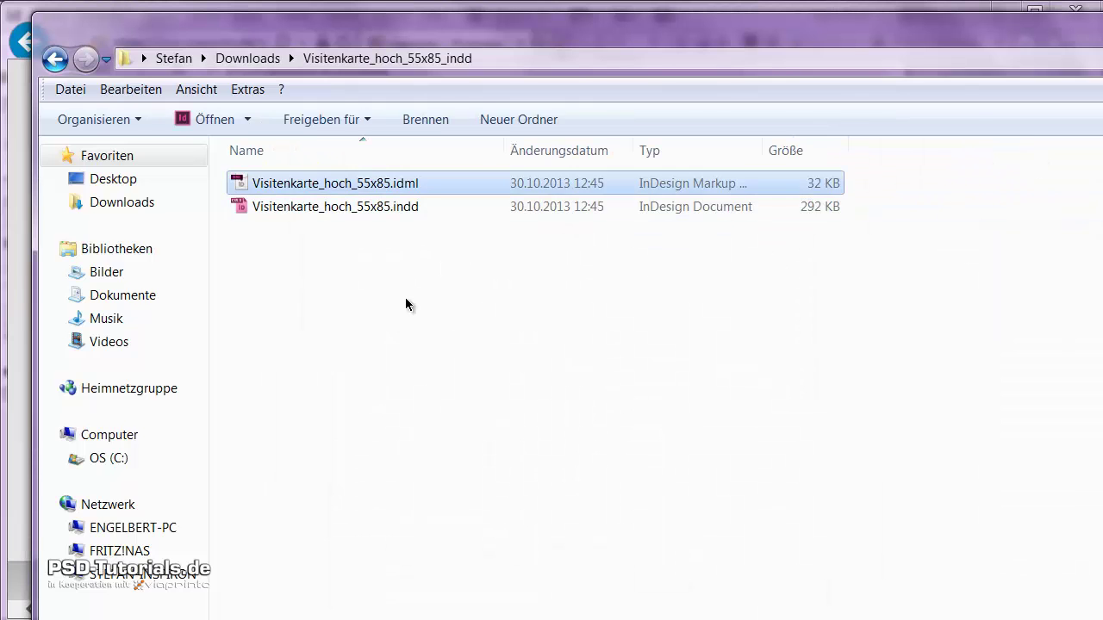
{"action": "key", "text": "Return"}
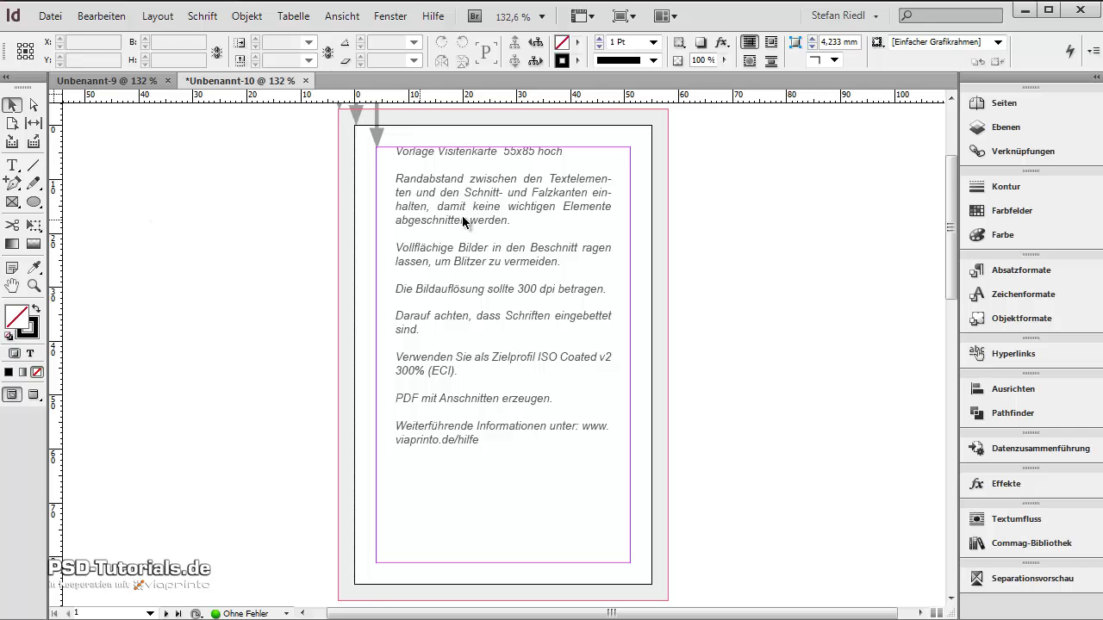
Unlock and hide the template's "Informationen zur Datenanlage" layer
{"action": "scroll", "coordinate": [476, 256], "scroll_direction": "up", "scroll_amount": 3}
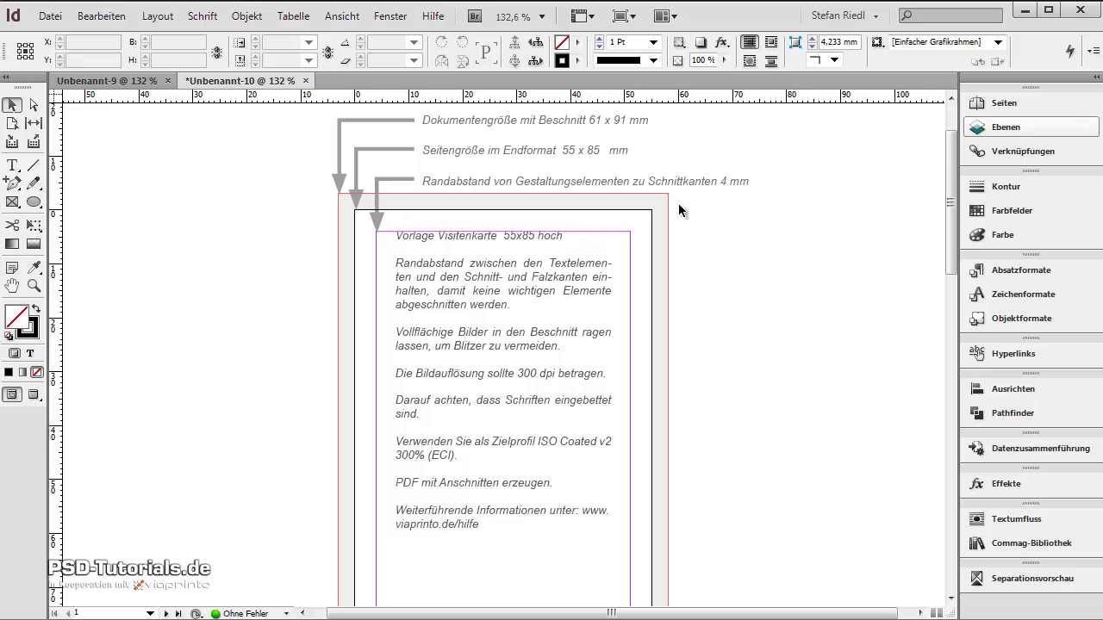
{"action": "left_click", "coordinate": [982, 129]}
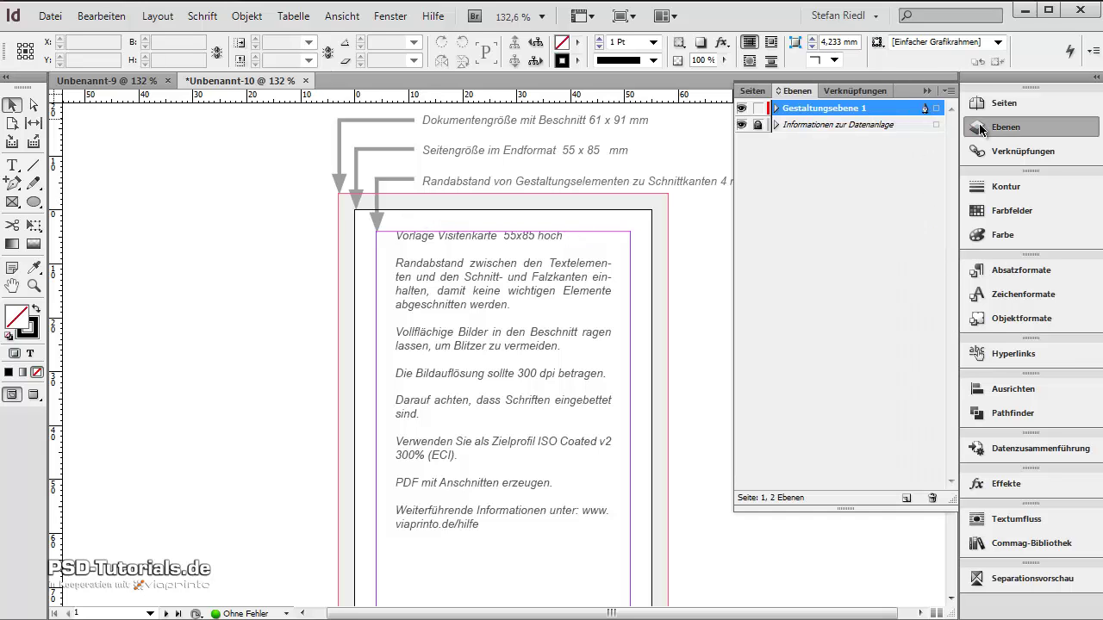
{"action": "left_click", "coordinate": [757, 126]}
{"action": "left_click", "coordinate": [746, 129]}
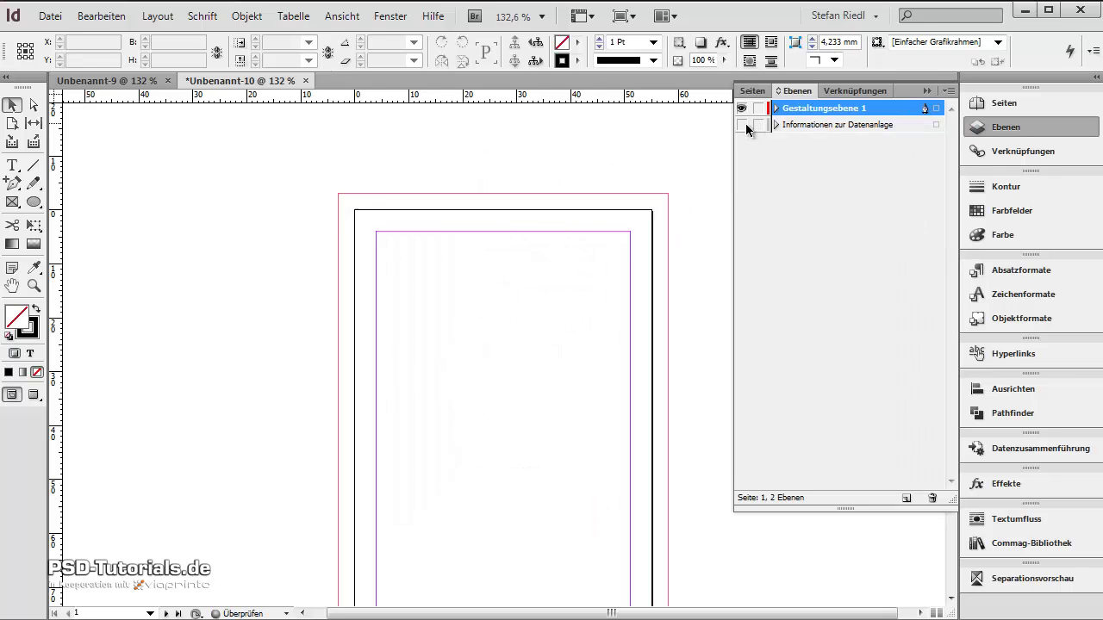
Toggle the "Informationen zur Datenanlage" layer's visibility to compare the page with and without the notes, undoing the last toggle
{"action": "left_click", "coordinate": [747, 126]}
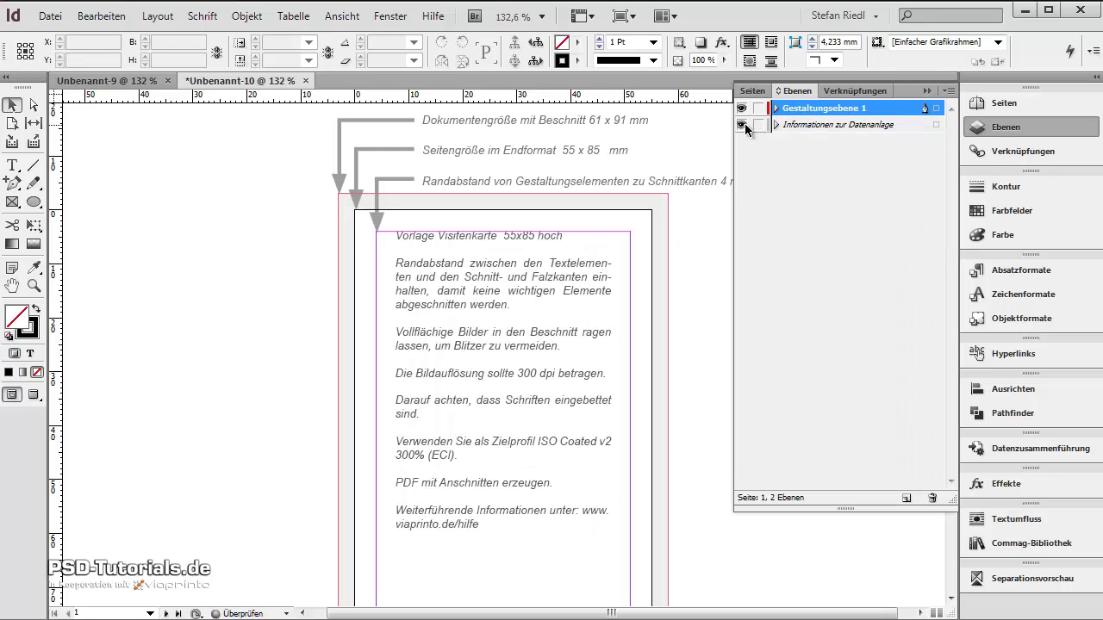
{"action": "left_click", "coordinate": [746, 126]}
{"action": "left_click", "coordinate": [747, 126]}
{"action": "left_click", "coordinate": [740, 124]}
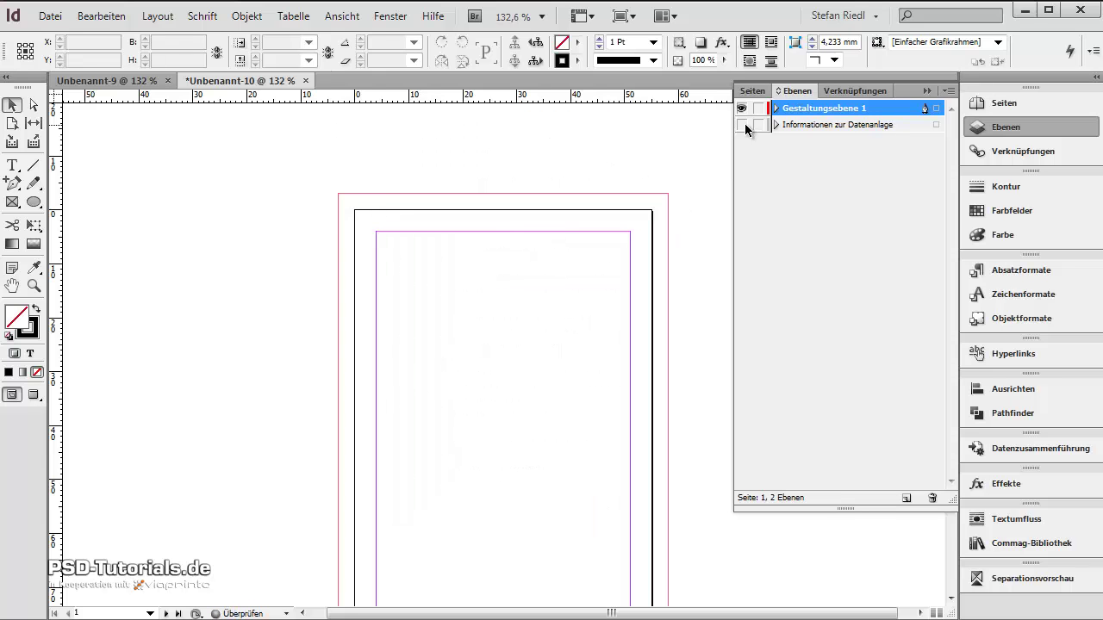
{"action": "left_click", "coordinate": [744, 126]}
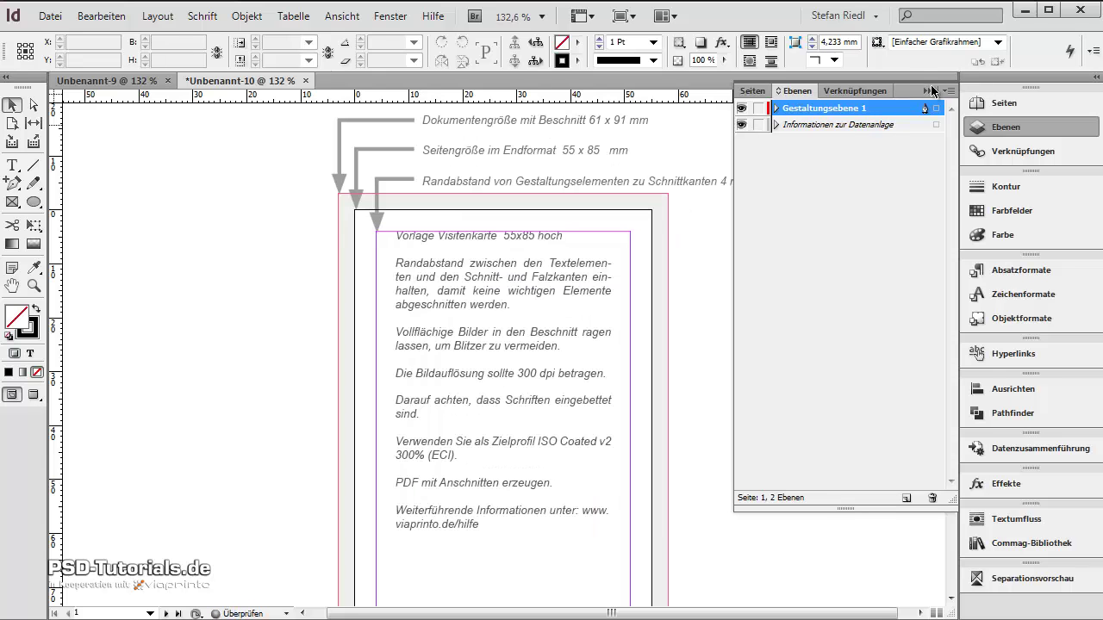
{"action": "key", "text": "ctrl+z"}
{"action": "left_click", "coordinate": [687, 308]}
{"action": "scroll", "coordinate": [687, 309], "scroll_direction": "down", "scroll_amount": 2}
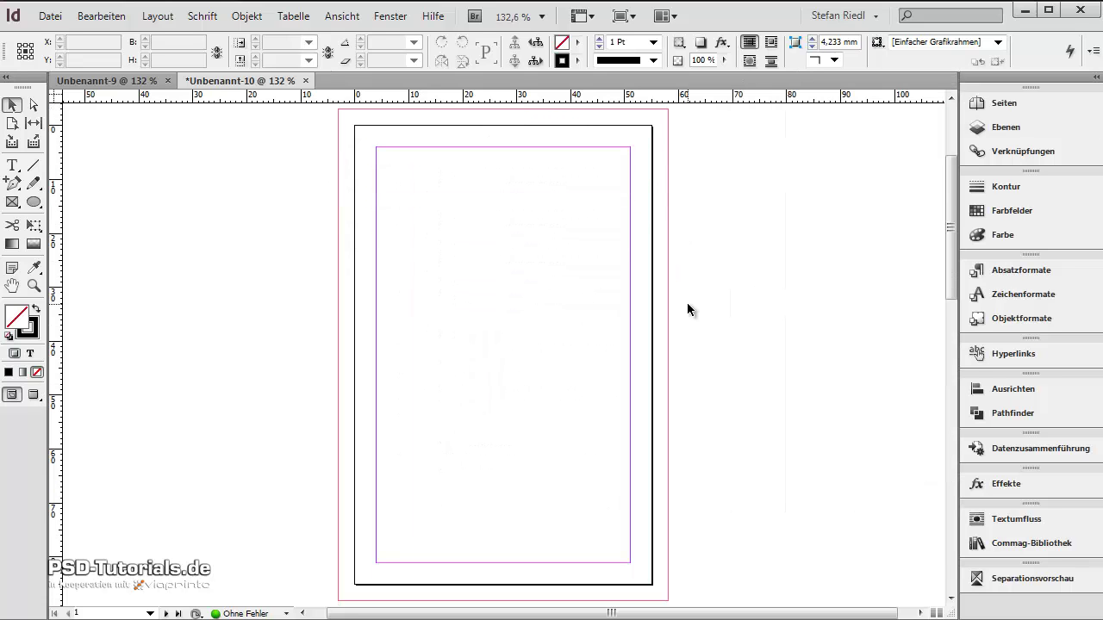
Add a new CMYK process fill swatch with 0% cyan, magenta and yellow and 85% black
{"action": "left_click", "coordinate": [593, 336]}
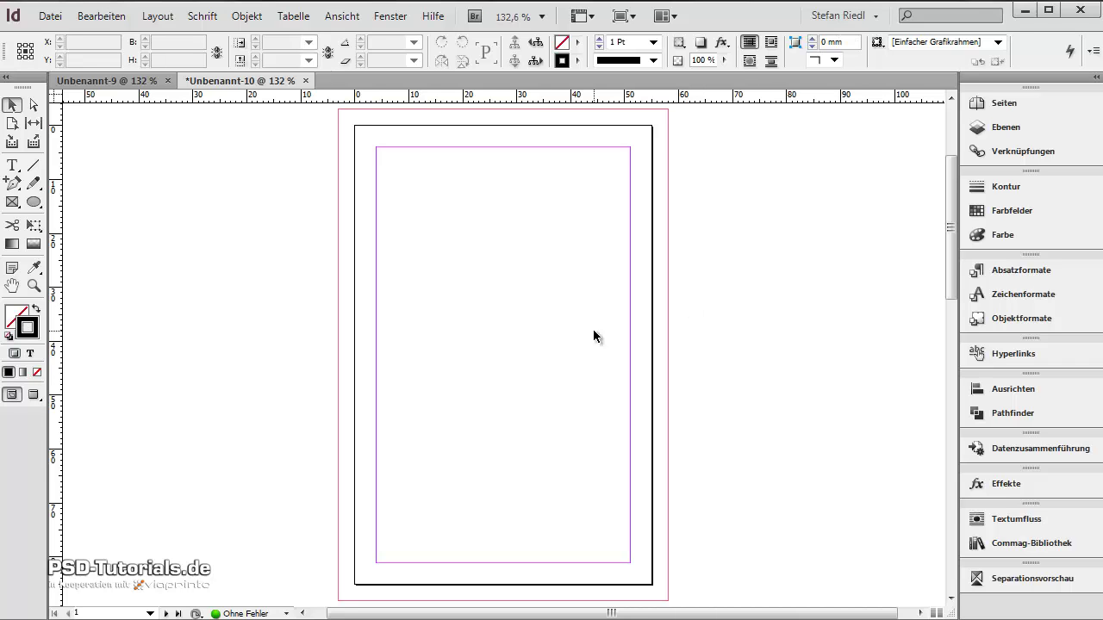
{"action": "left_click", "coordinate": [577, 45]}
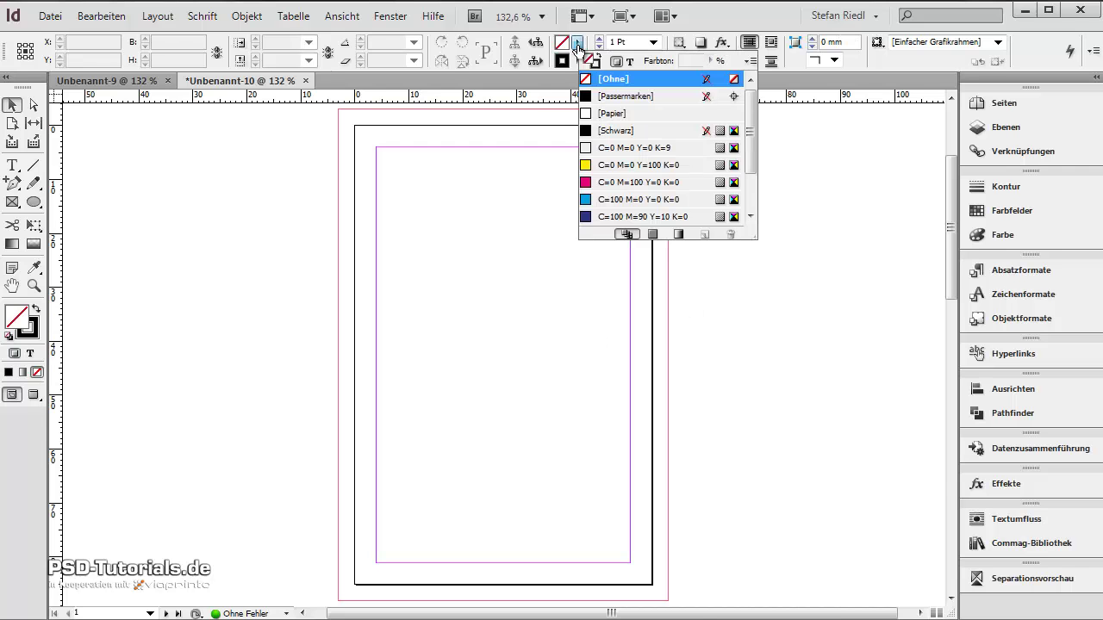
{"action": "left_click", "coordinate": [750, 61]}
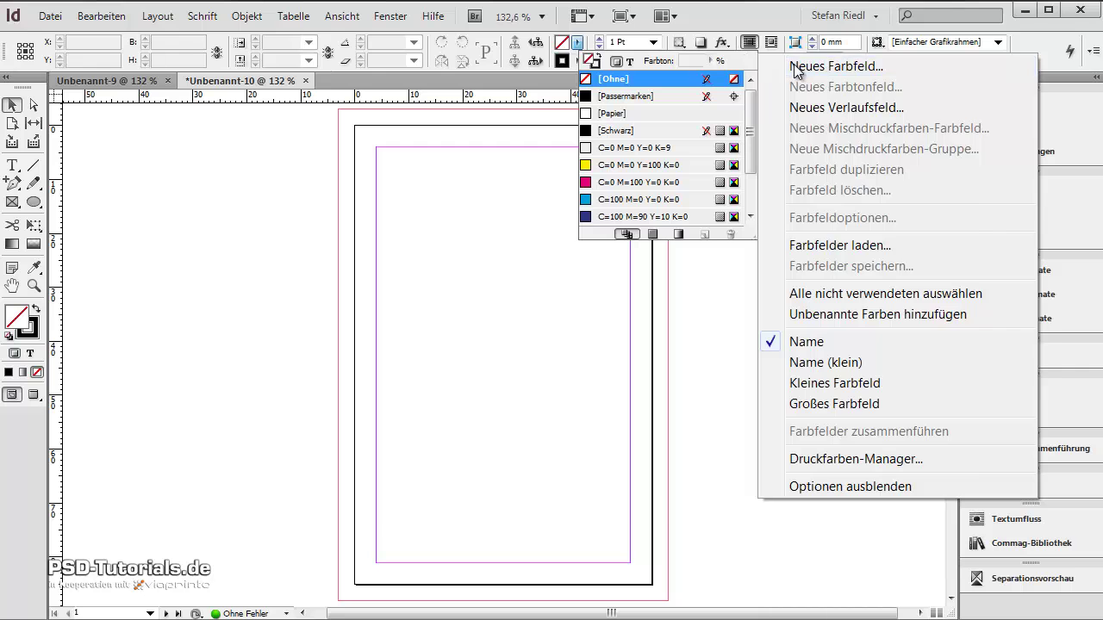
{"action": "left_click", "coordinate": [793, 67]}
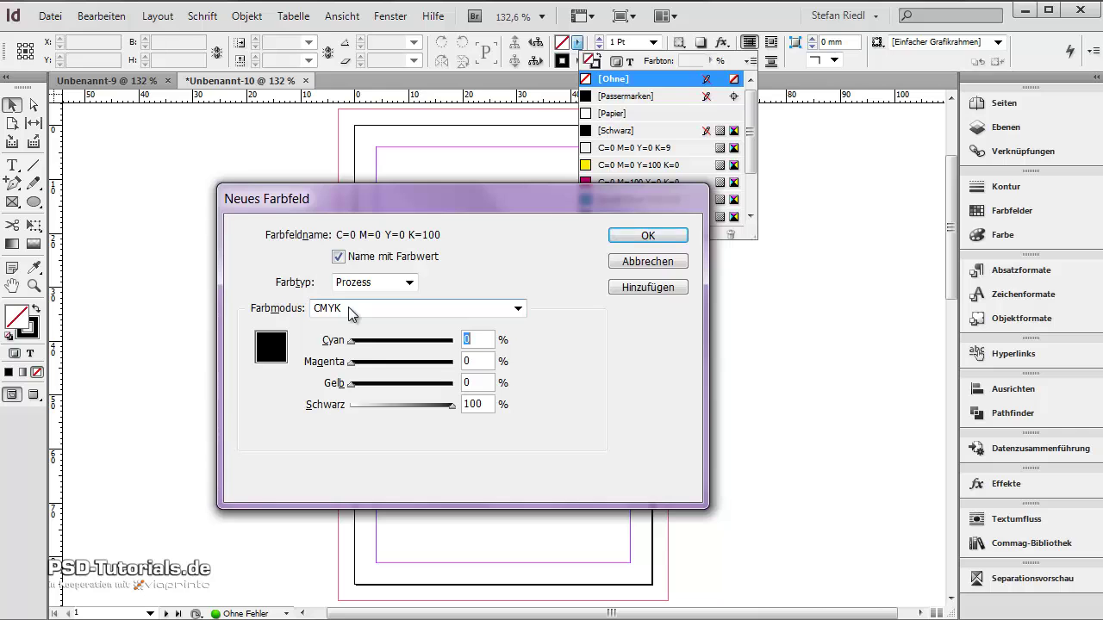
{"action": "key", "text": "Tab"}
{"action": "key", "text": "Tab"}
{"action": "key", "text": "Tab"}
{"action": "type", "text": "85"}
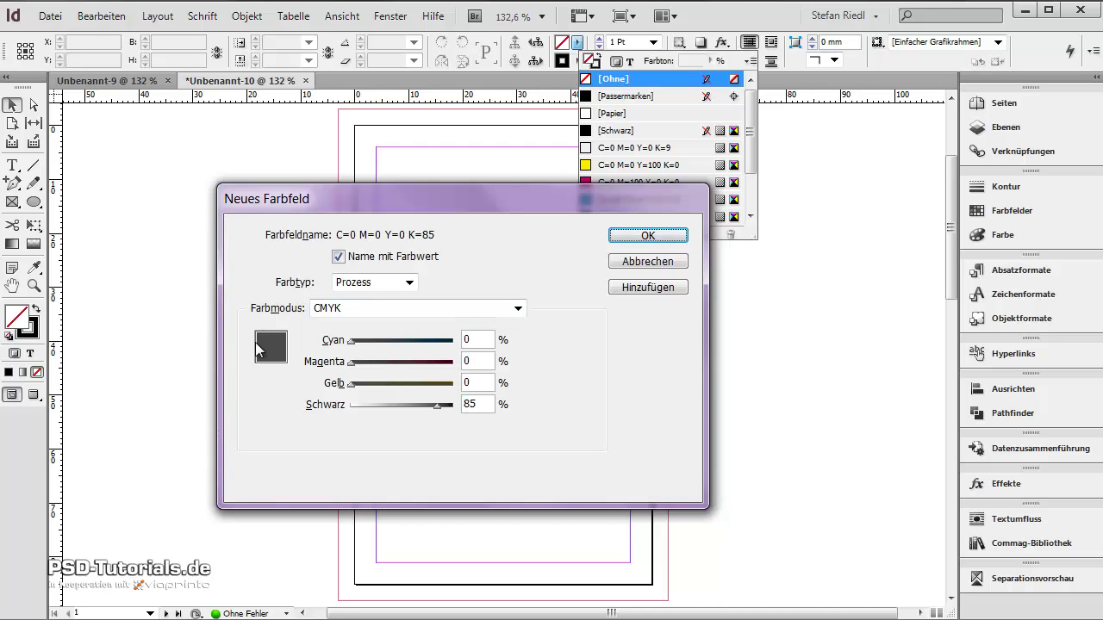
{"action": "left_click", "coordinate": [637, 288]}
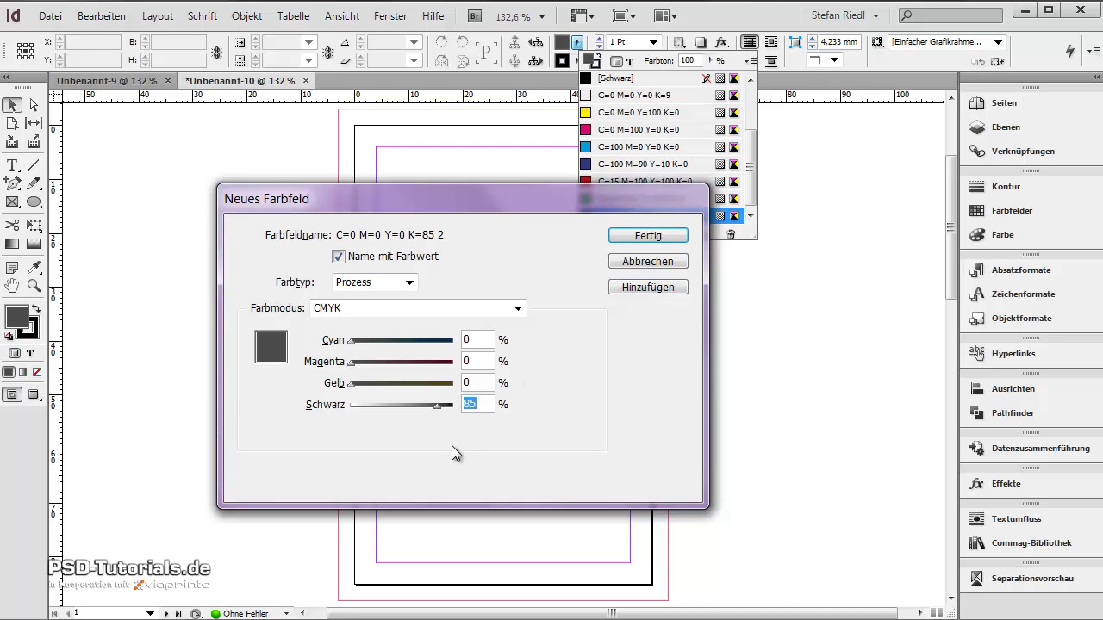
Add a CMYK process swatch with 50% black and 0% cyan, magenta and yellow
{"action": "type", "text": "50"}
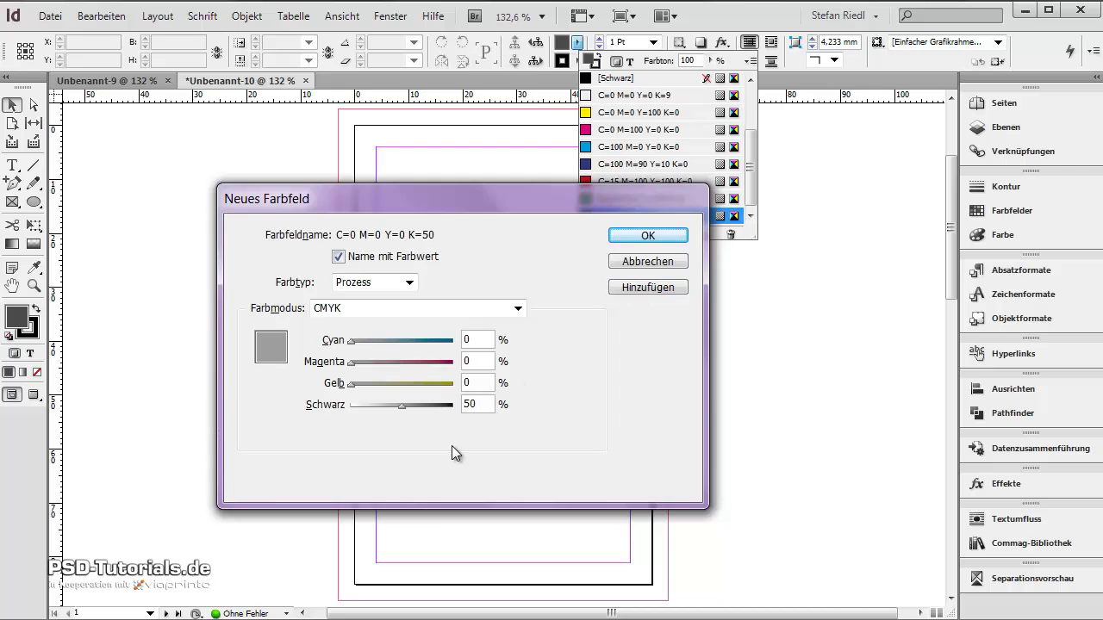
{"action": "left_click", "coordinate": [656, 289]}
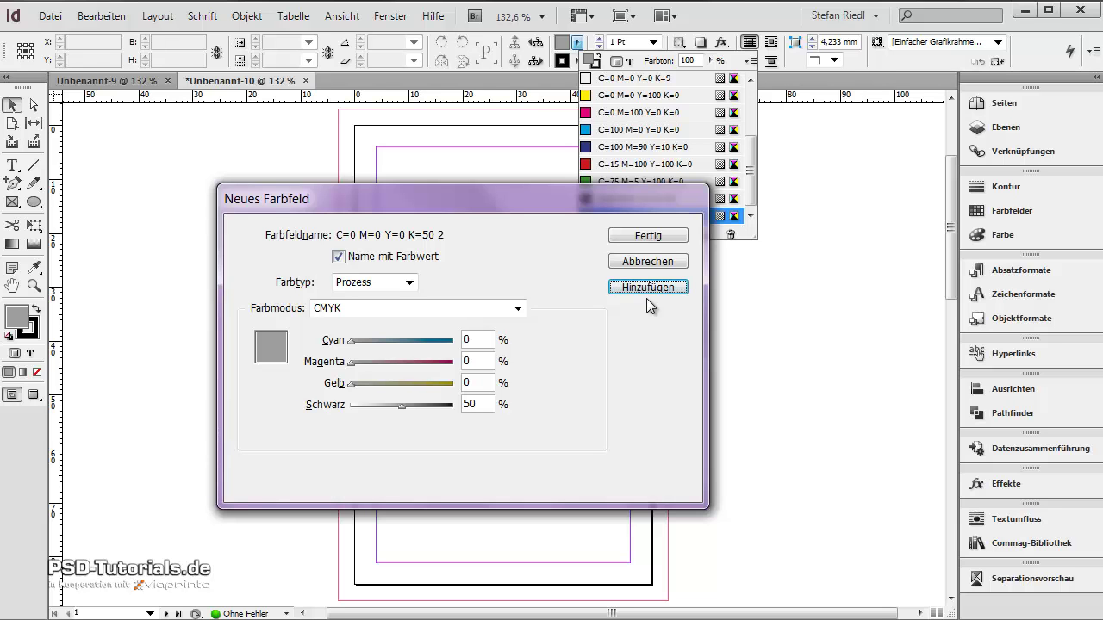
Add a green CMYK process swatch with C=53, M=5, Y=100 and K=0, and finish creating swatches
{"action": "left_click", "coordinate": [479, 339]}
{"action": "type", "text": "53"}
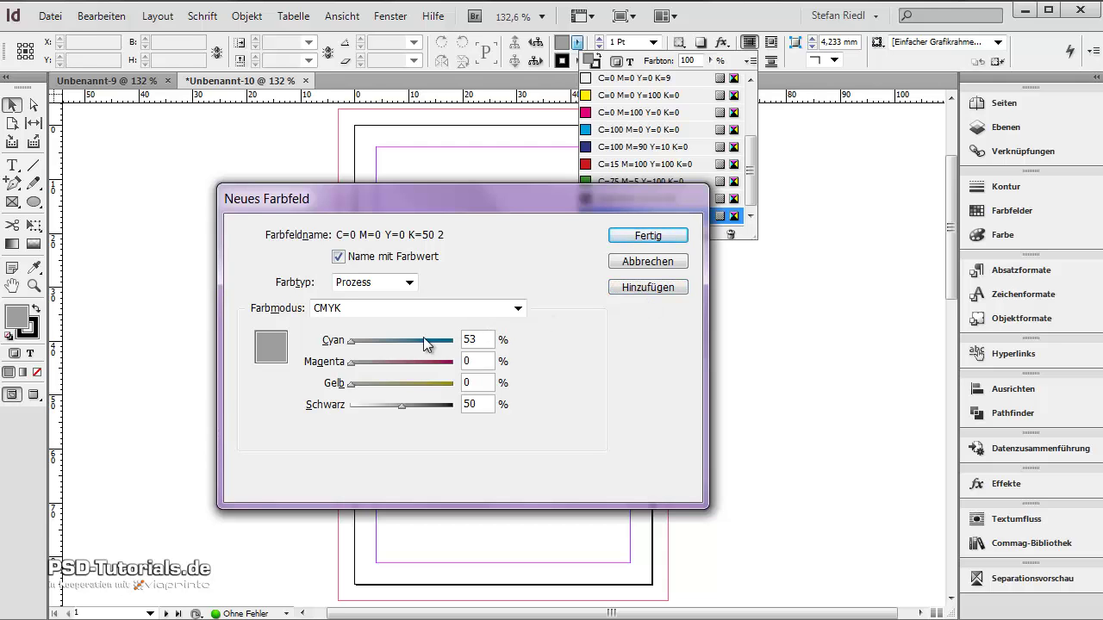
{"action": "key", "text": "Tab"}
{"action": "type", "text": "5"}
{"action": "key", "text": "Tab"}
{"action": "type", "text": "10"}
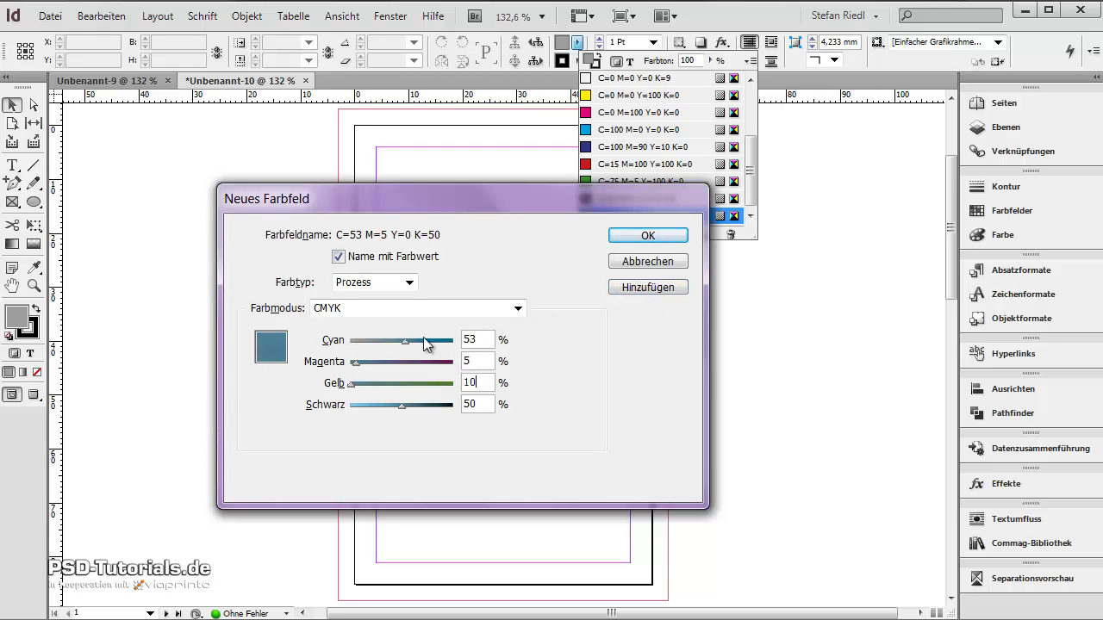
{"action": "type", "text": "0"}
{"action": "key", "text": "Tab"}
{"action": "type", "text": "0"}
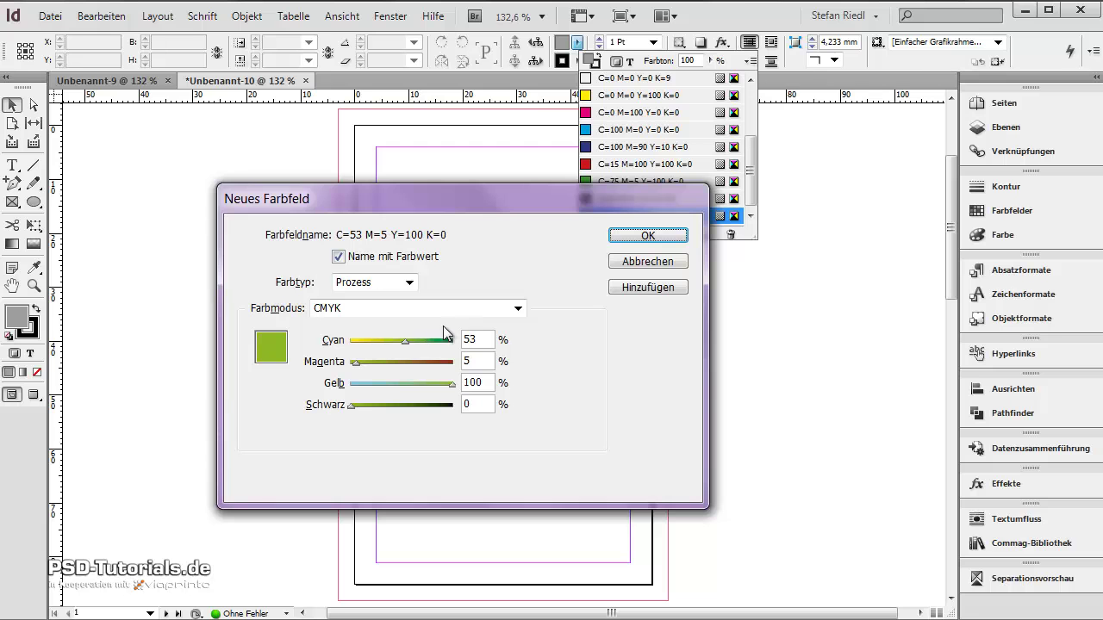
{"action": "left_click", "coordinate": [652, 290]}
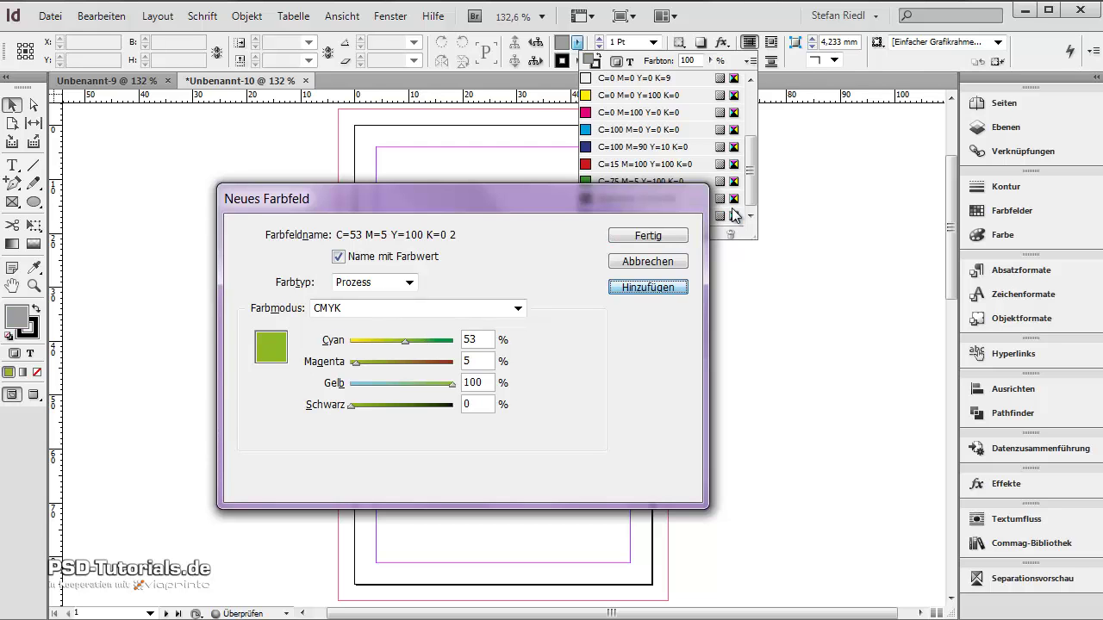
{"action": "left_click", "coordinate": [674, 236]}
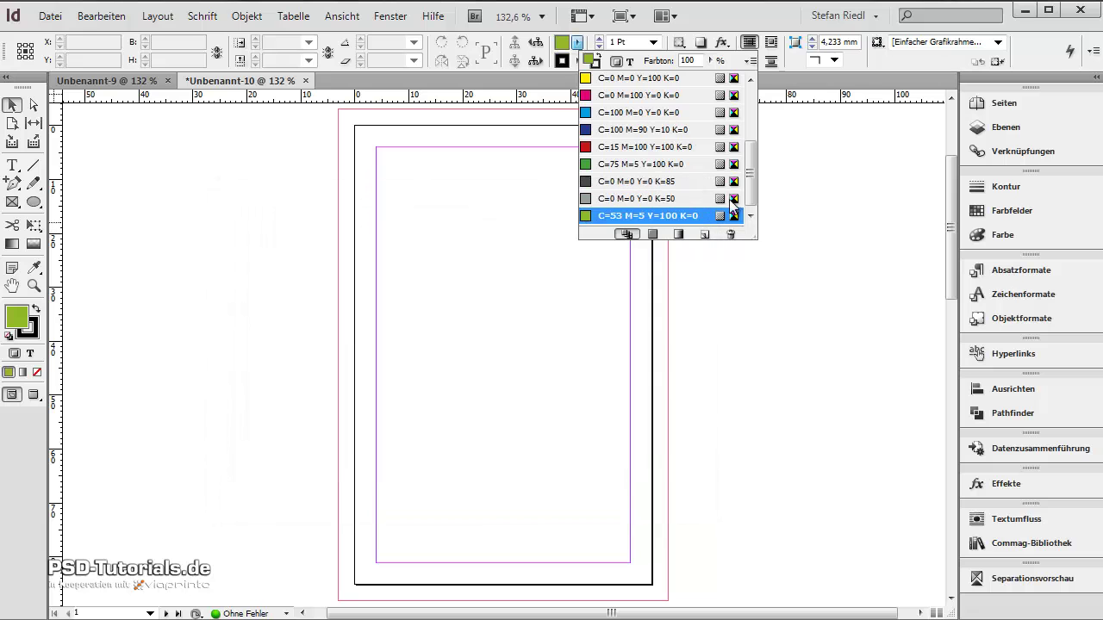
{"action": "left_click", "coordinate": [722, 21]}
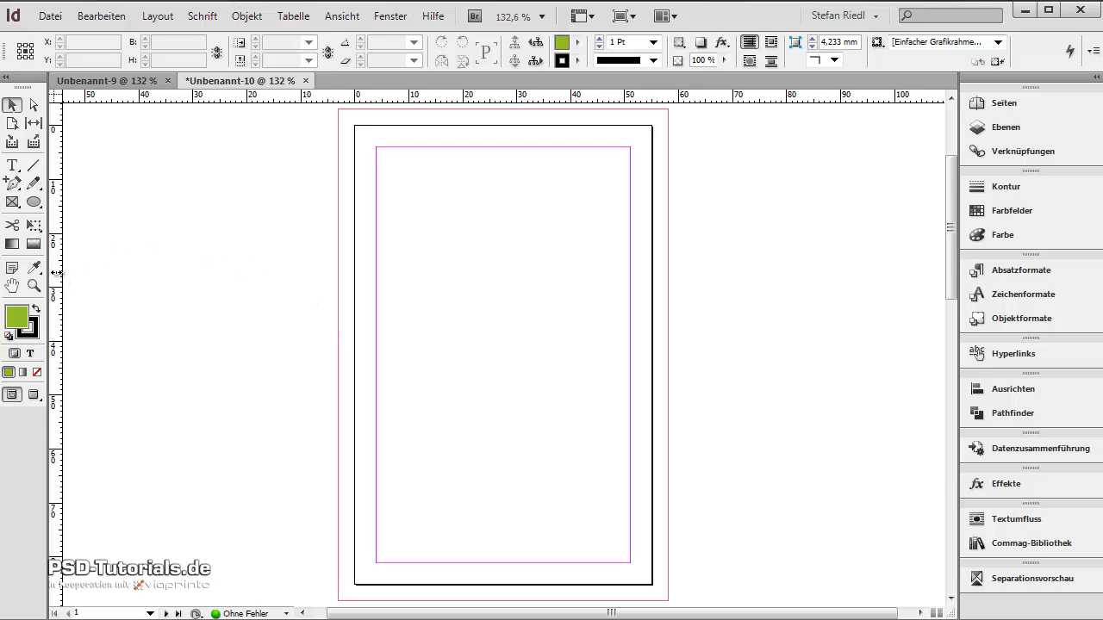
Add a vertical guide at X 27.5 mm, on the card's horizontal centre
{"action": "left_click_drag", "start_coordinate": [55, 272], "coordinate": [271, 288]}
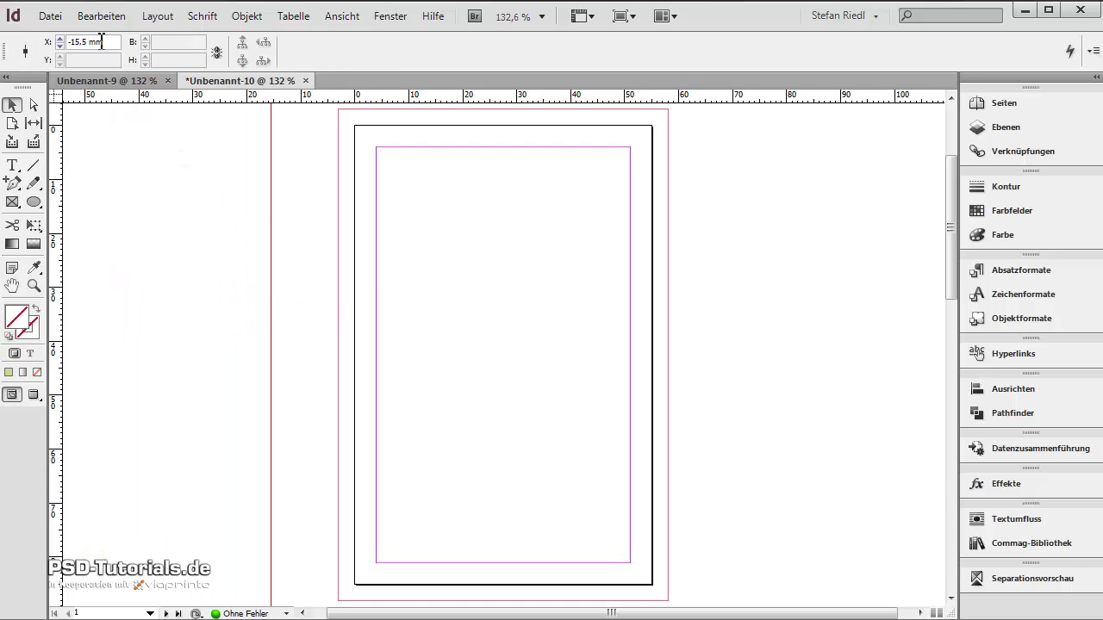
{"action": "left_click", "coordinate": [47, 44]}
{"action": "key", "text": "Return"}
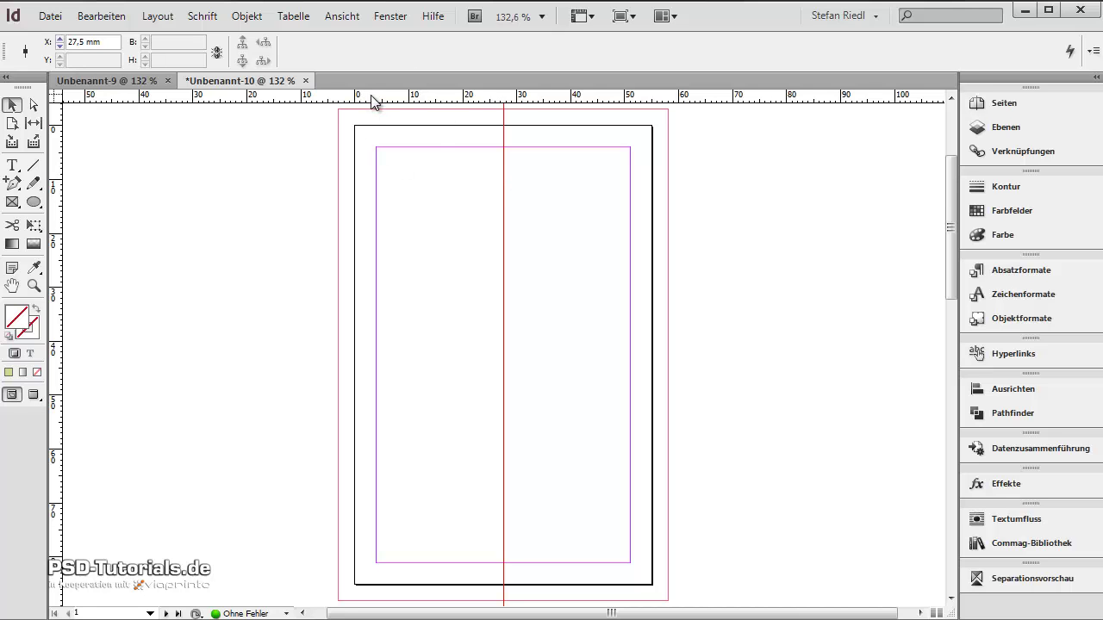
Add a horizontal page guide at half the card's height by setting its Y position to 85/2
{"action": "left_click_drag", "start_coordinate": [371, 95], "coordinate": [370, 276]}
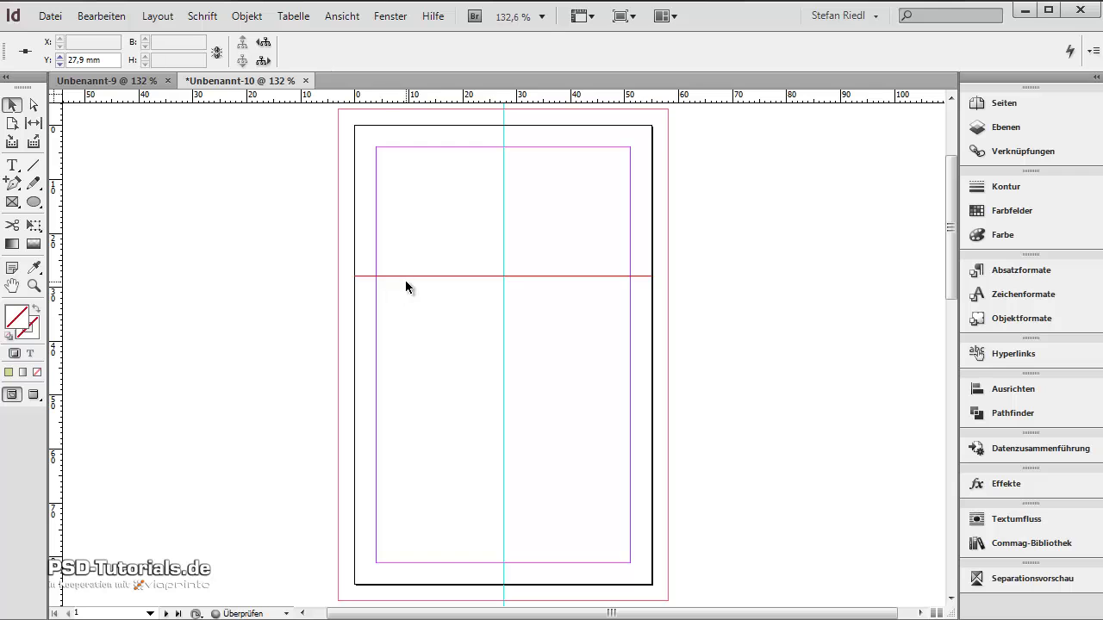
{"action": "left_click", "coordinate": [86, 59]}
{"action": "type", "text": "85"}
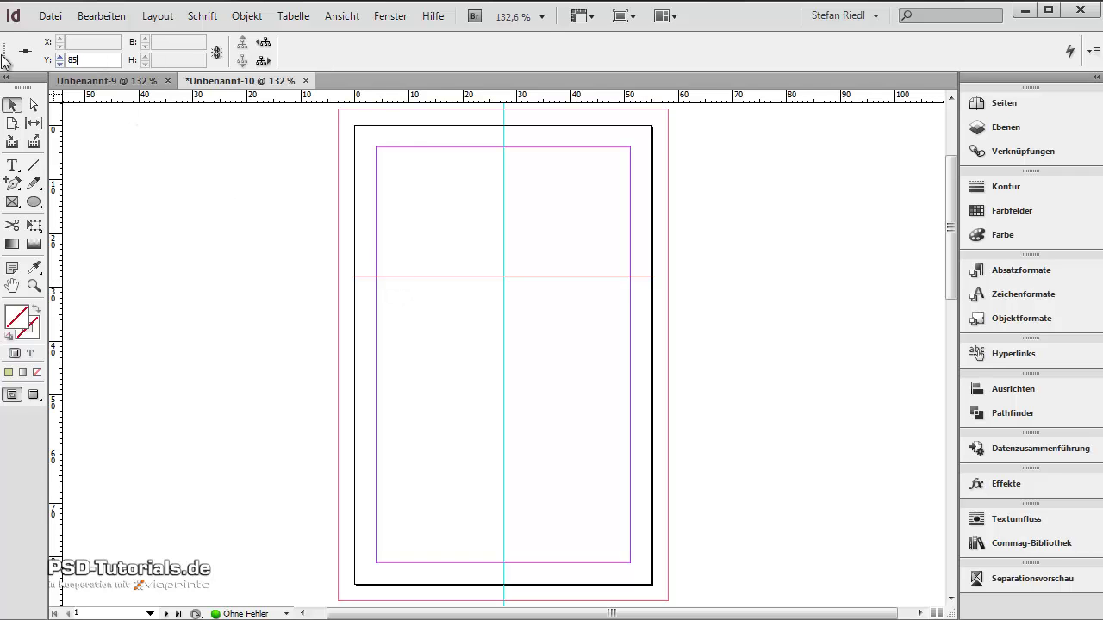
{"action": "type", "text": "/2"}
{"action": "key", "text": "Return"}
{"action": "left_click", "coordinate": [448, 310]}
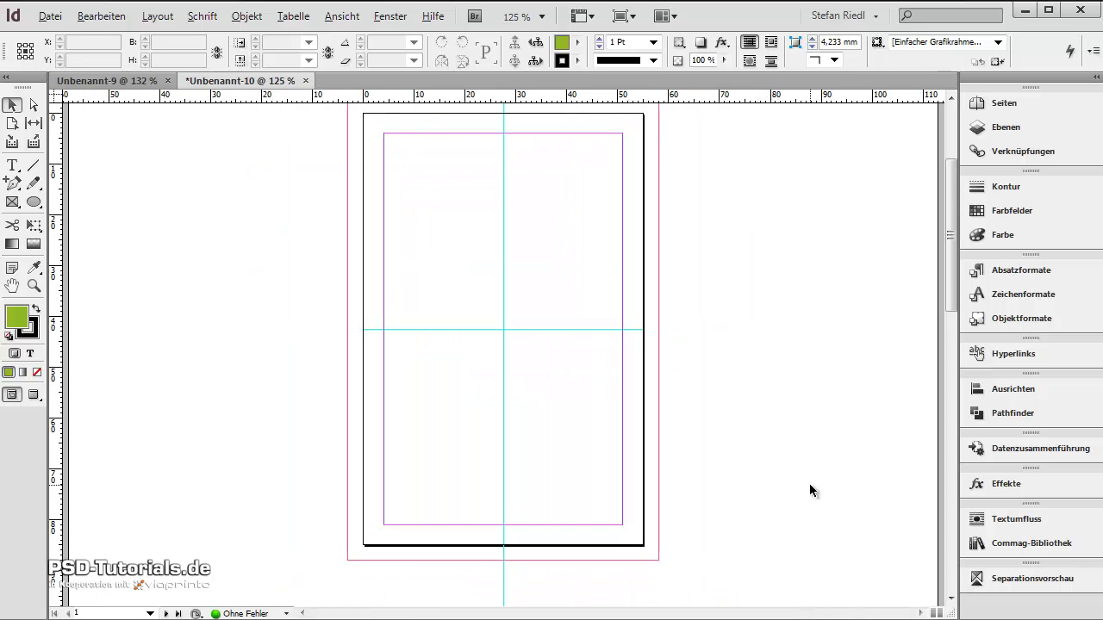
Draw a rectangle frame about 141.5 x 59.4 mm across the card's lower half and fill it with C=0 M=0 Y=0 K=85
{"action": "scroll", "coordinate": [725, 541], "scroll_direction": "down", "scroll_amount": 2}
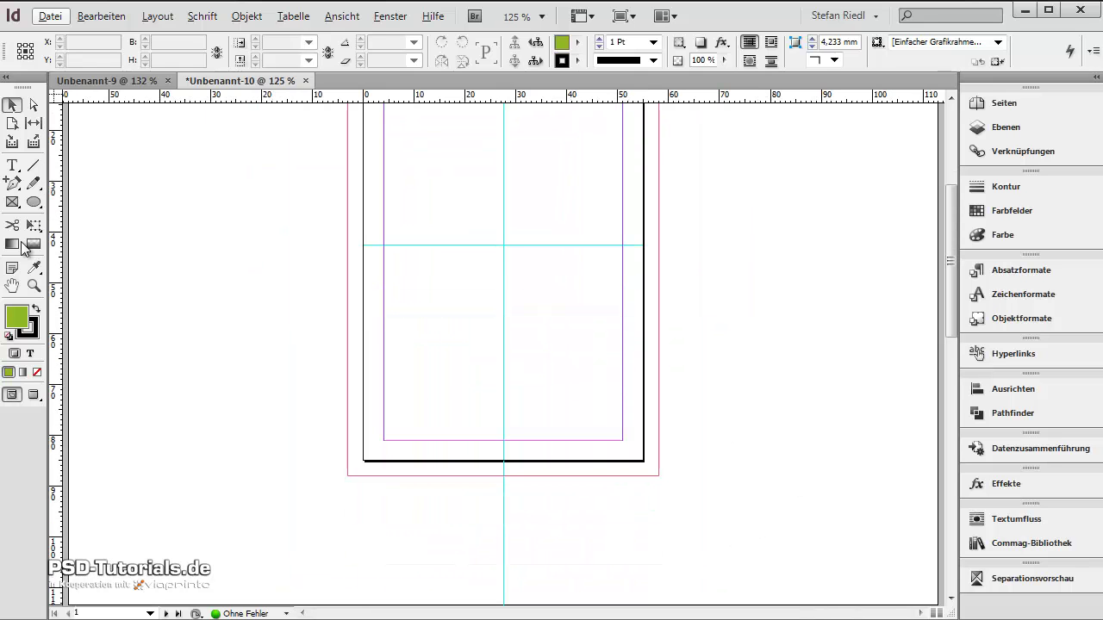
{"action": "left_click", "coordinate": [16, 203]}
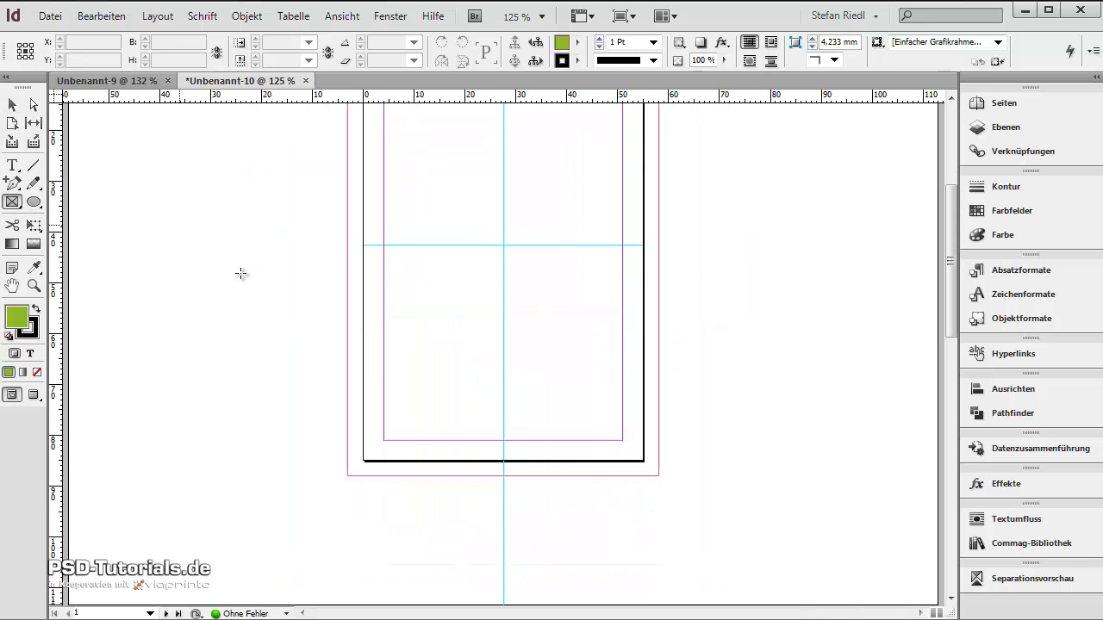
{"action": "left_click_drag", "start_coordinate": [172, 263], "coordinate": [891, 565]}
{"action": "left_click", "coordinate": [577, 43]}
{"action": "scroll", "coordinate": [607, 169], "scroll_direction": "down", "scroll_amount": 2}
{"action": "left_click", "coordinate": [628, 200]}
{"action": "left_click", "coordinate": [634, 181]}
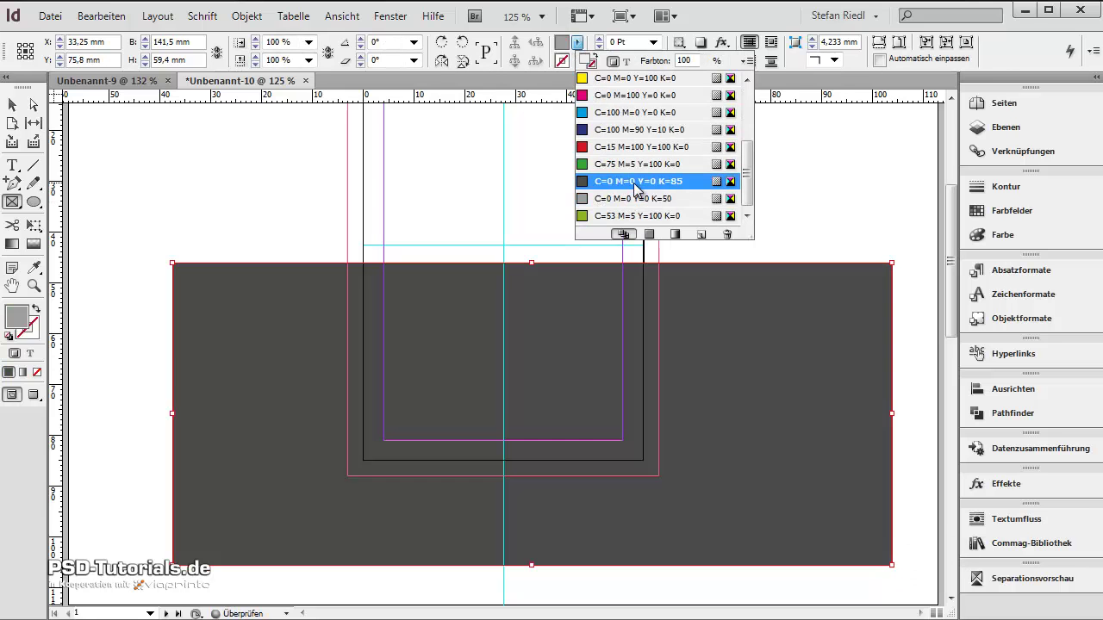
Give the dark rectangle a 3 pt stroke in the green swatch C=53 M=5 Y=100 K=0
{"action": "left_click", "coordinate": [576, 60]}
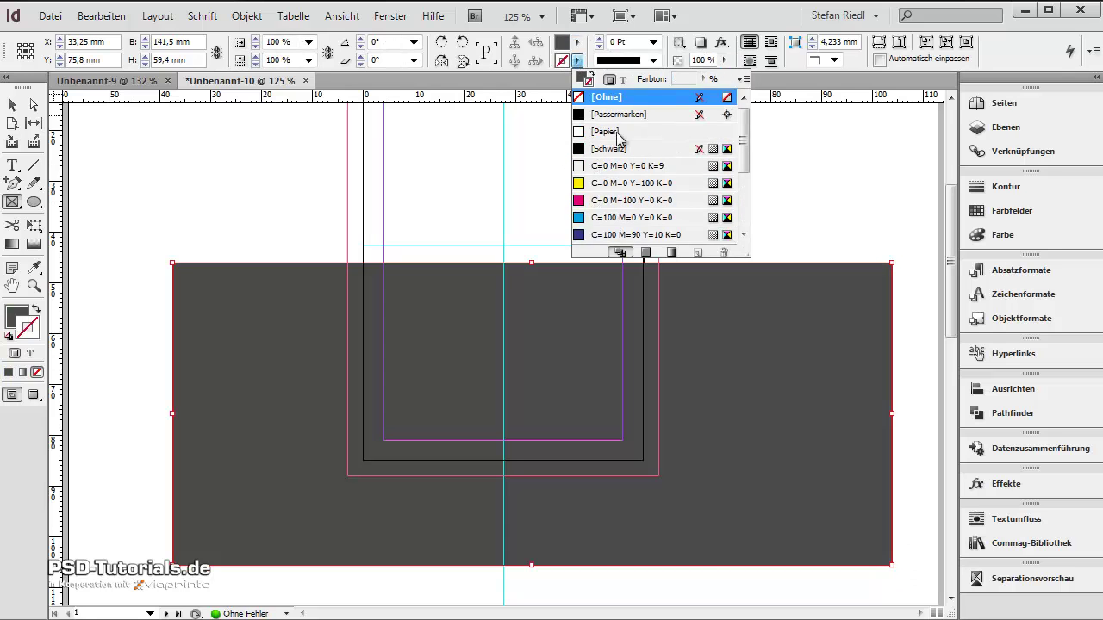
{"action": "scroll", "coordinate": [620, 190], "scroll_direction": "down", "scroll_amount": 3}
{"action": "left_click", "coordinate": [627, 233]}
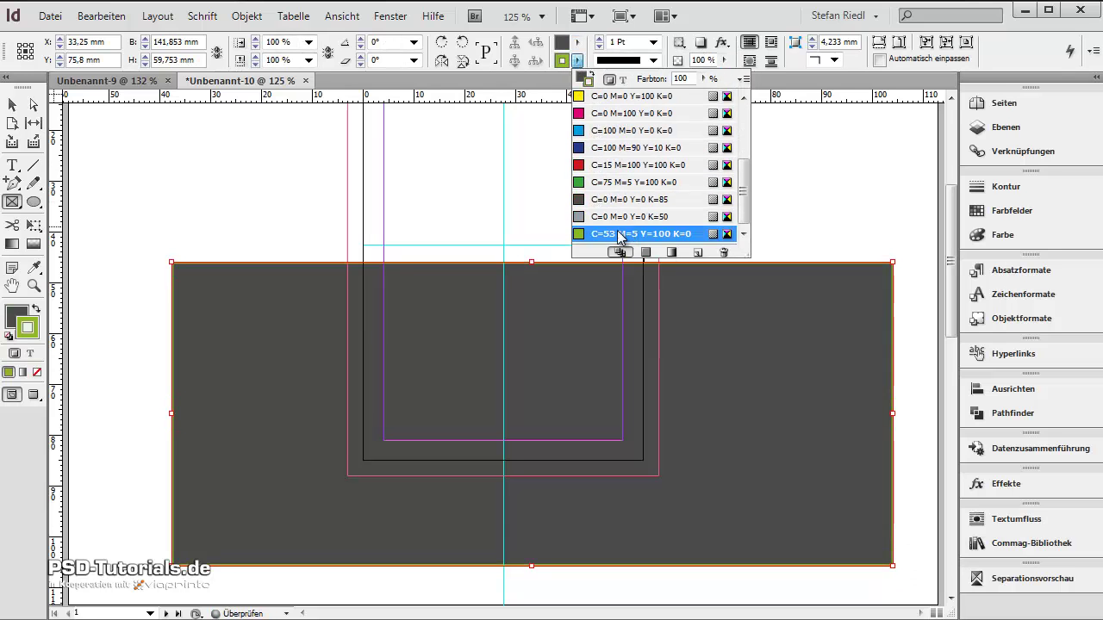
{"action": "left_click", "coordinate": [600, 39]}
{"action": "left_click", "coordinate": [599, 39]}
{"action": "key", "text": "v"}
{"action": "left_click", "coordinate": [181, 190]}
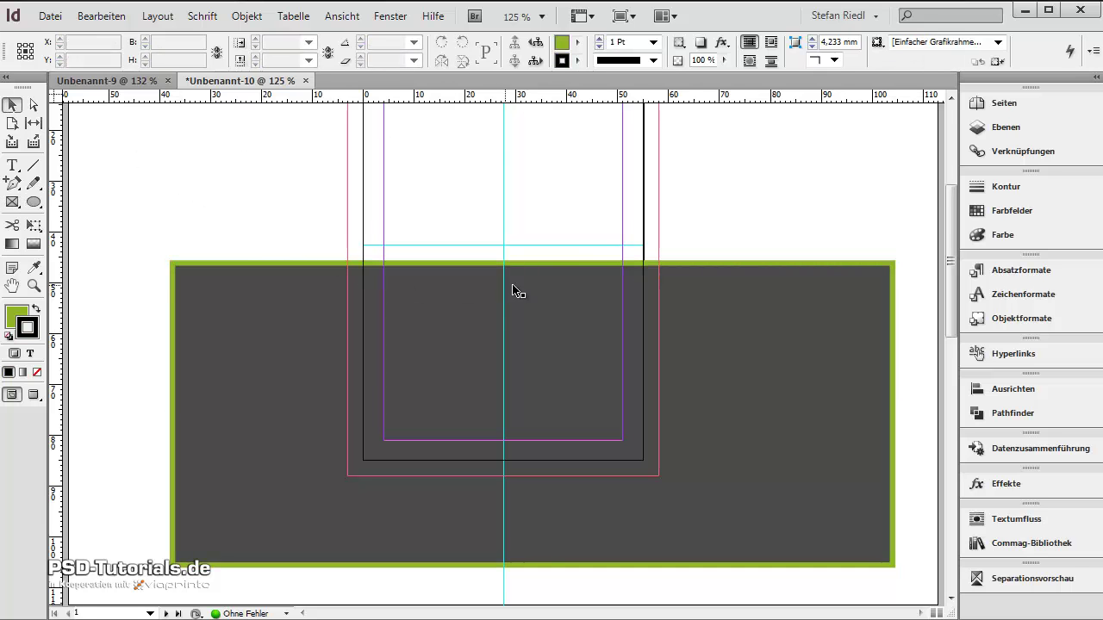
Rotate the dark rectangle to 49°
{"action": "scroll", "coordinate": [575, 305], "scroll_direction": "up", "scroll_amount": 2}
{"action": "scroll", "coordinate": [569, 320], "scroll_direction": "down", "scroll_amount": 2, "text": "alt"}
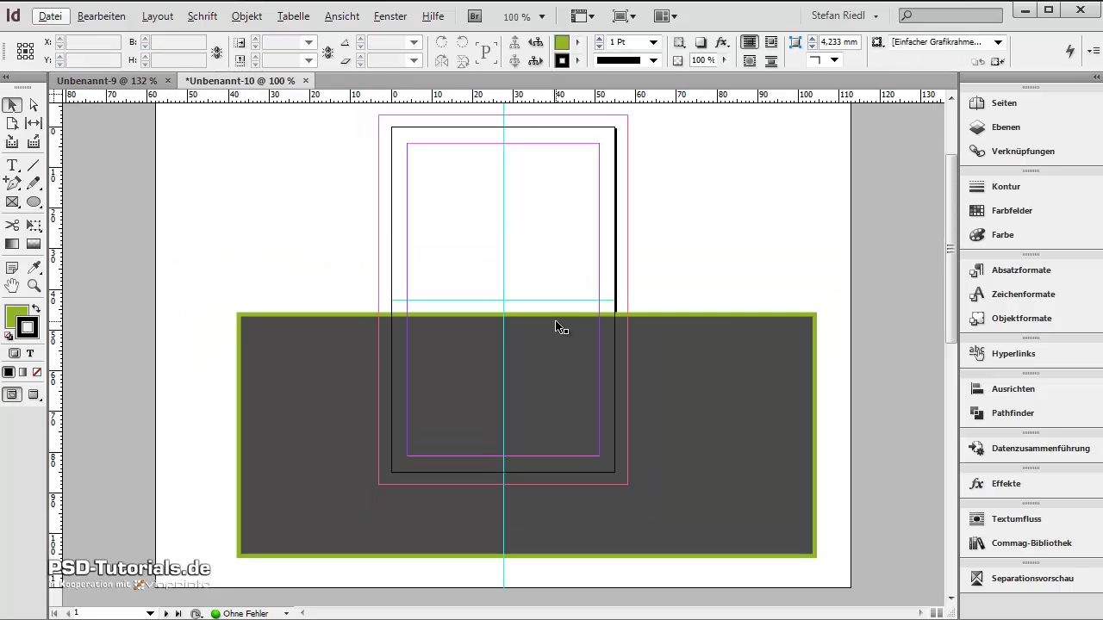
{"action": "scroll", "coordinate": [565, 323], "scroll_direction": "up", "scroll_amount": 1}
{"action": "left_click", "coordinate": [657, 406]}
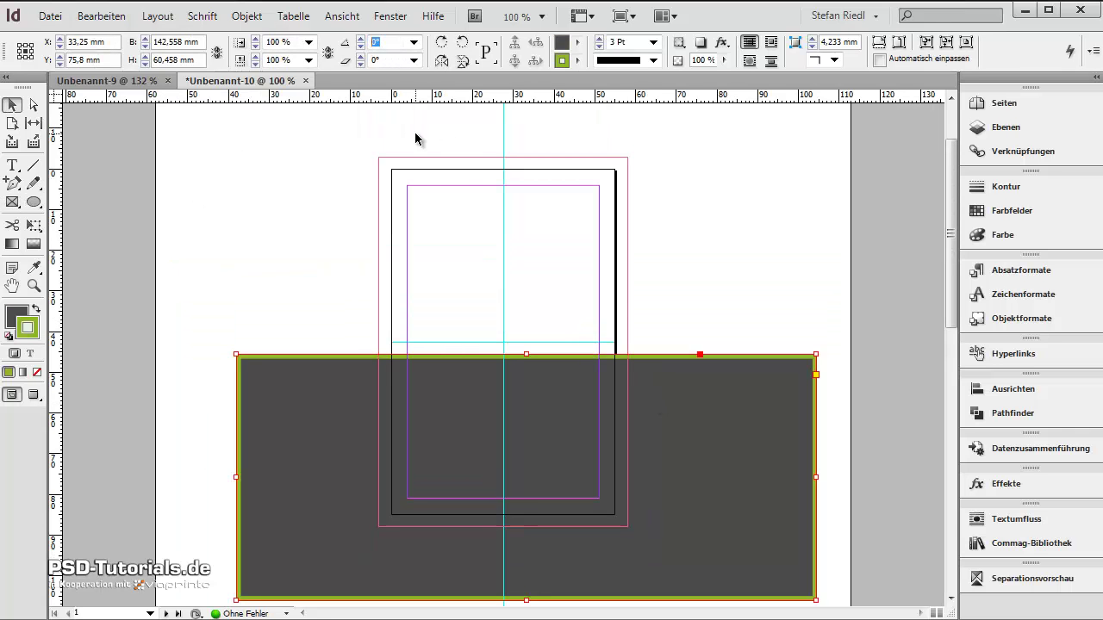
{"action": "type", "text": "49"}
{"action": "key", "text": "Return"}
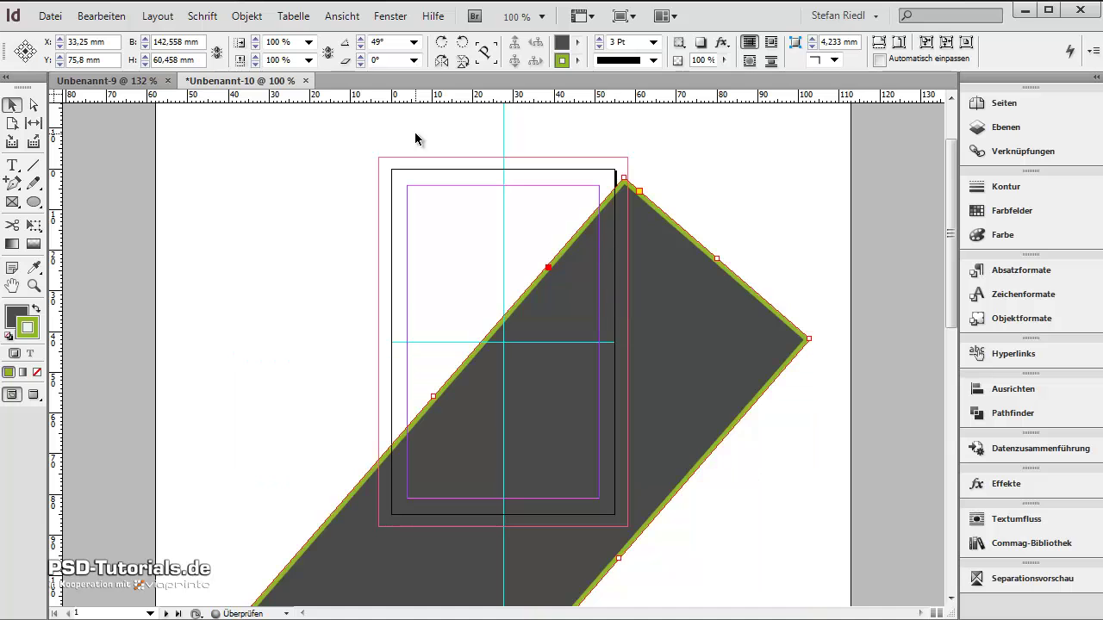
Move the rotated rectangle so its green upper edge runs through the guides' intersection, and check the card in preview mode
{"action": "mouse_move", "coordinate": [716, 374]}
{"action": "left_mouse_down"}
{"action": "mouse_move", "coordinate": [743, 372]}
{"action": "mouse_move", "coordinate": [727, 360]}
{"action": "left_mouse_up"}
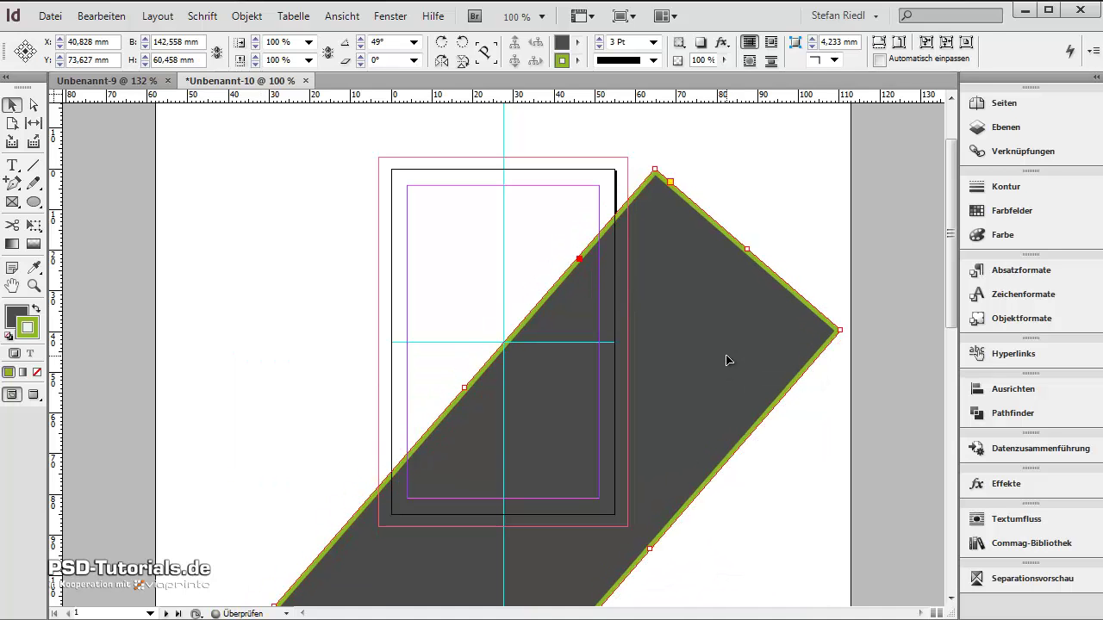
{"action": "left_click", "coordinate": [753, 185]}
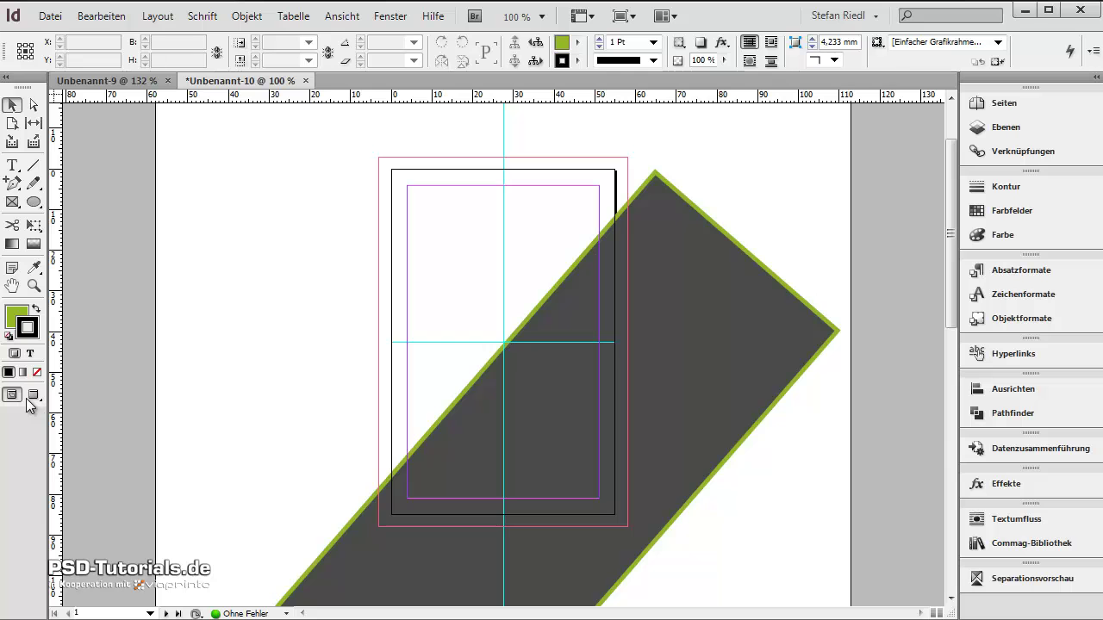
{"action": "key", "text": "w"}
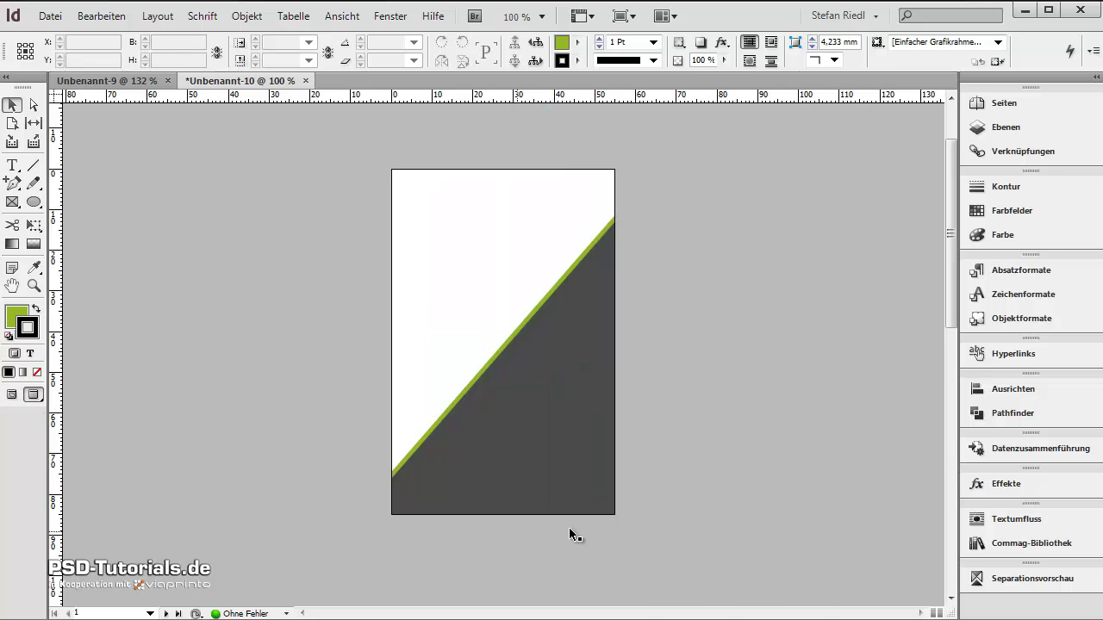
{"action": "key", "text": "w"}
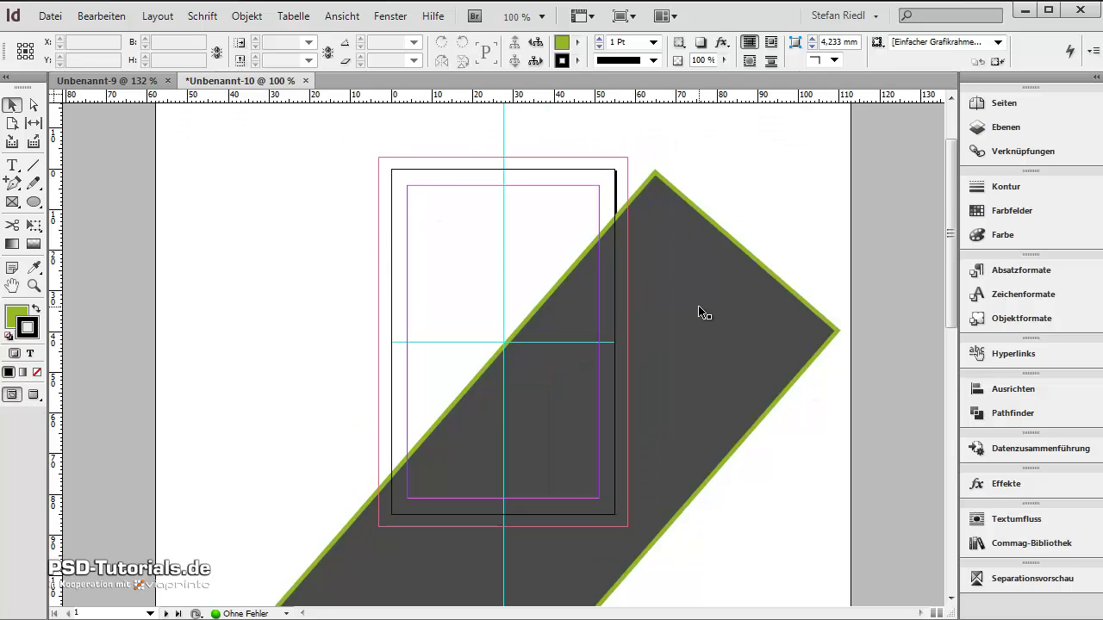
Duplicate the rotated rectangle so the copy covers the card's upper-left corner, at about X -26.4 mm, Y 7.4 mm, and preview the card
{"action": "left_click", "coordinate": [672, 350]}
{"action": "scroll", "coordinate": [672, 350], "scroll_direction": "up", "scroll_amount": 1}
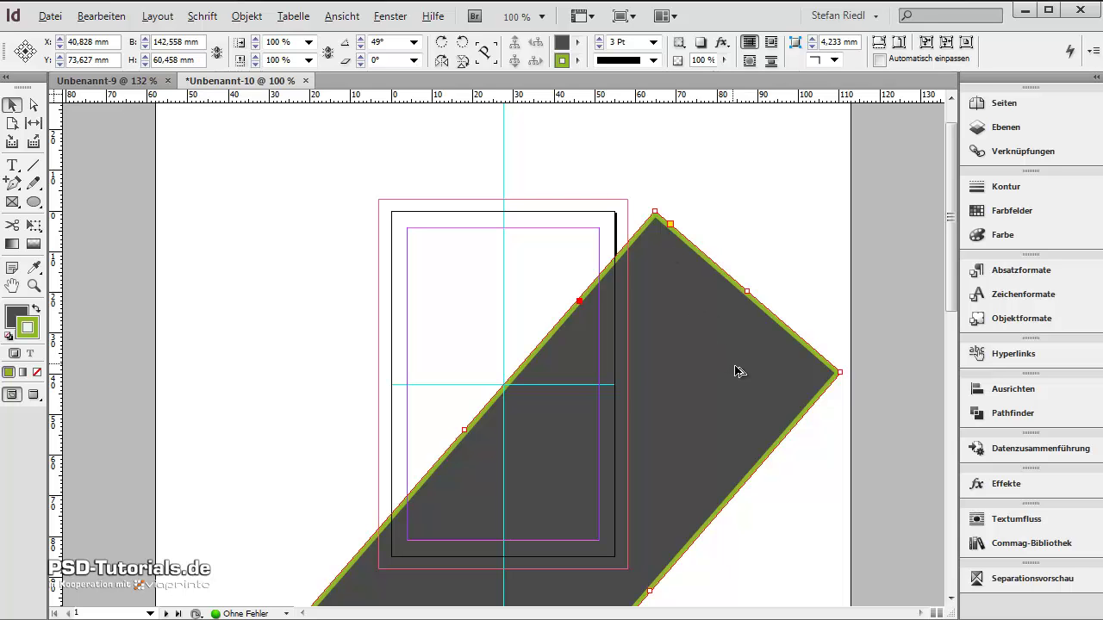
{"action": "left_click_drag", "start_coordinate": [744, 379], "coordinate": [463, 108]}
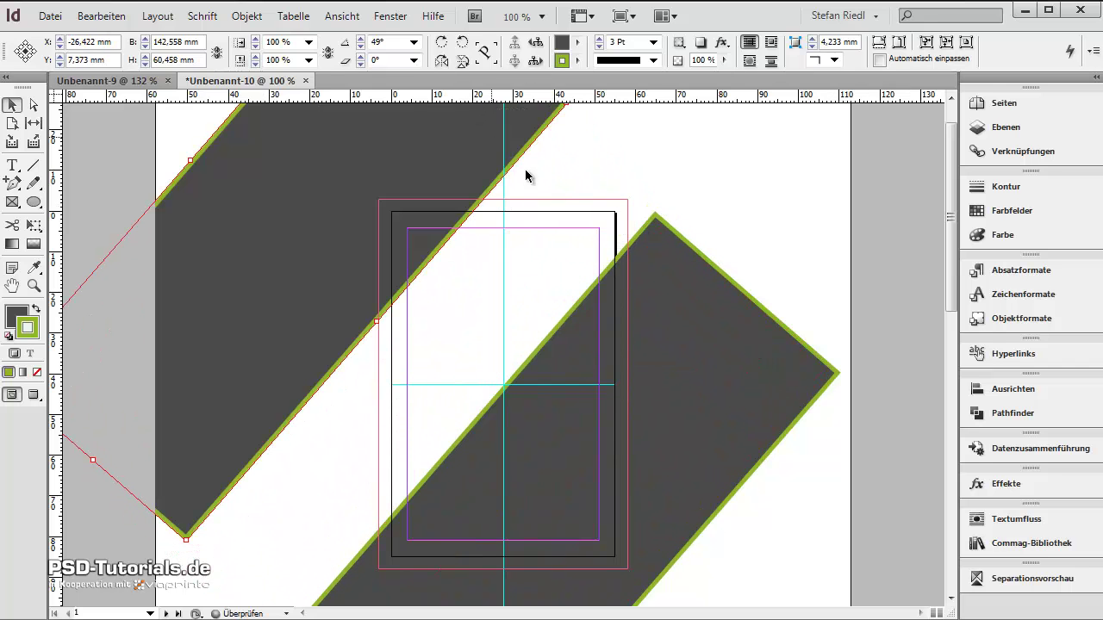
{"action": "left_click", "coordinate": [705, 189]}
{"action": "key", "text": "w"}
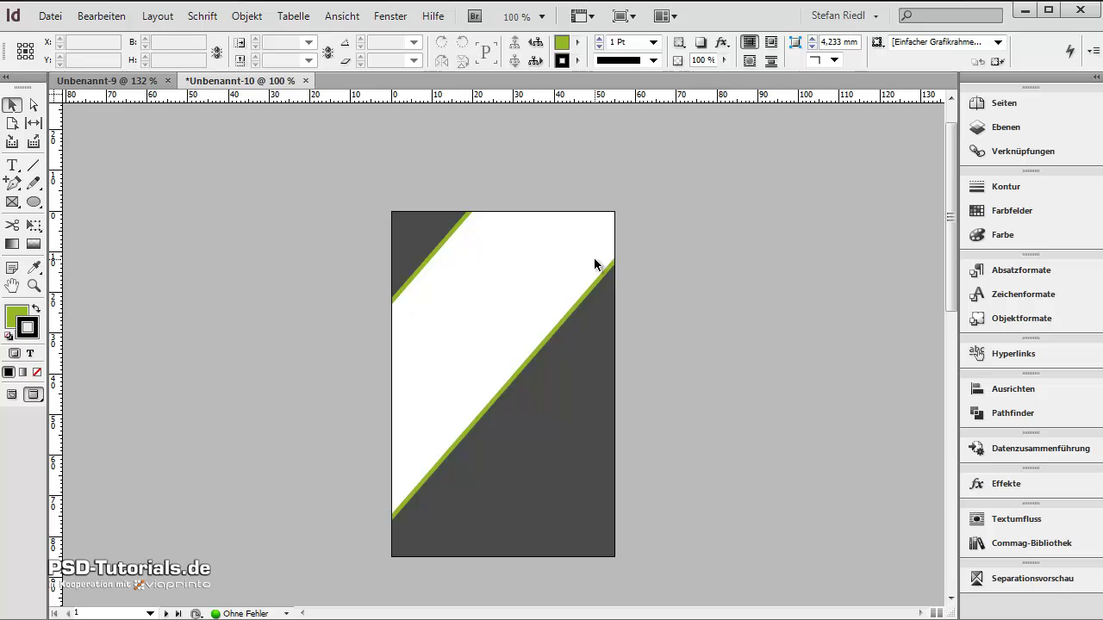
Leave preview mode and draw a rectangle frame 61 mm wide from bleed edge to bleed edge above the card's centre, with a height of 12 mm
{"action": "scroll", "coordinate": [449, 294], "scroll_direction": "up", "scroll_amount": 1, "text": "alt"}
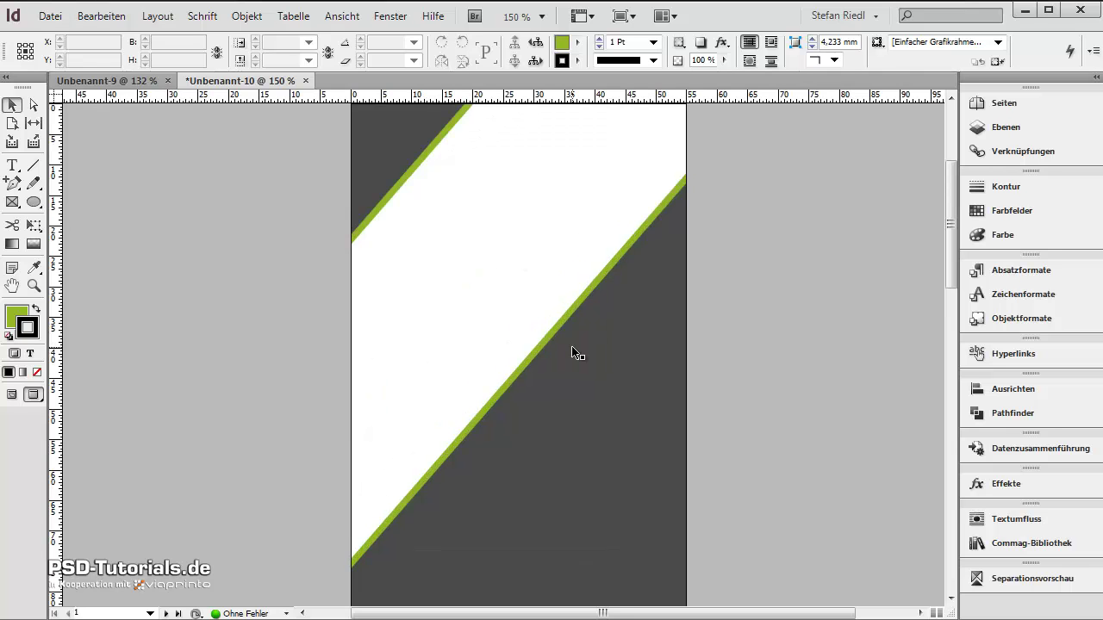
{"action": "left_click", "coordinate": [12, 203]}
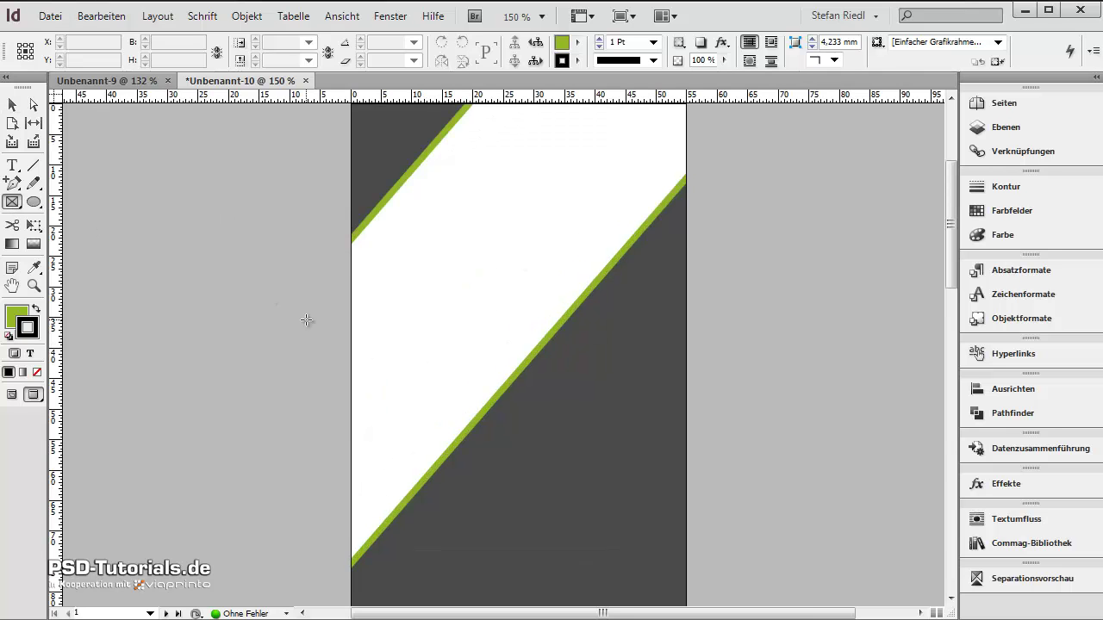
{"action": "key", "text": "w"}
{"action": "left_click_drag", "start_coordinate": [331, 305], "coordinate": [706, 363]}
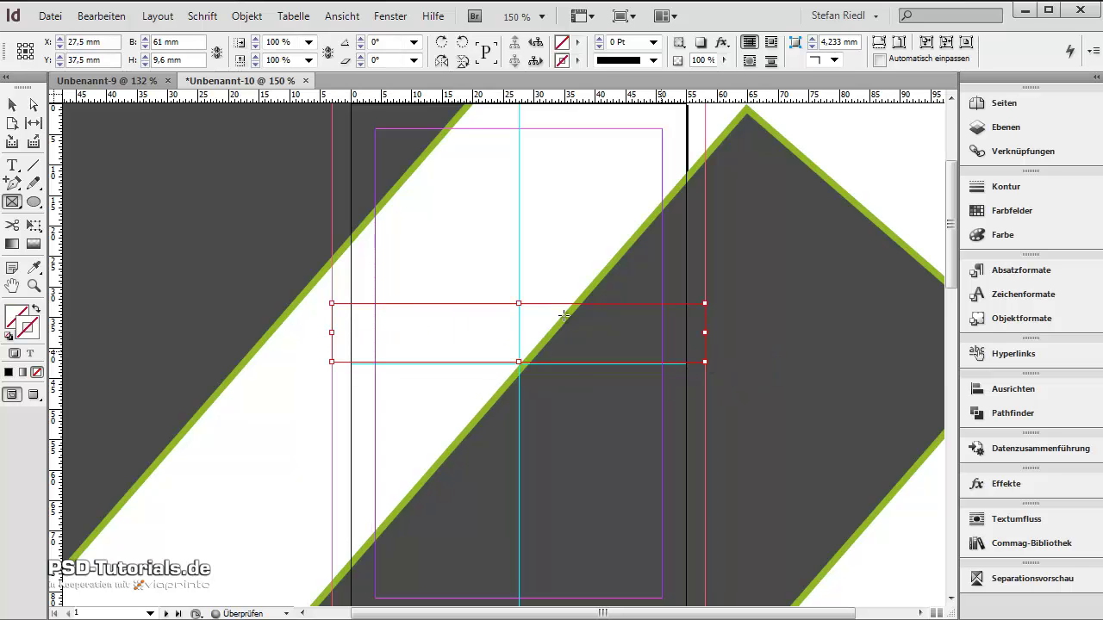
{"action": "left_click_drag", "start_coordinate": [194, 61], "coordinate": [114, 63]}
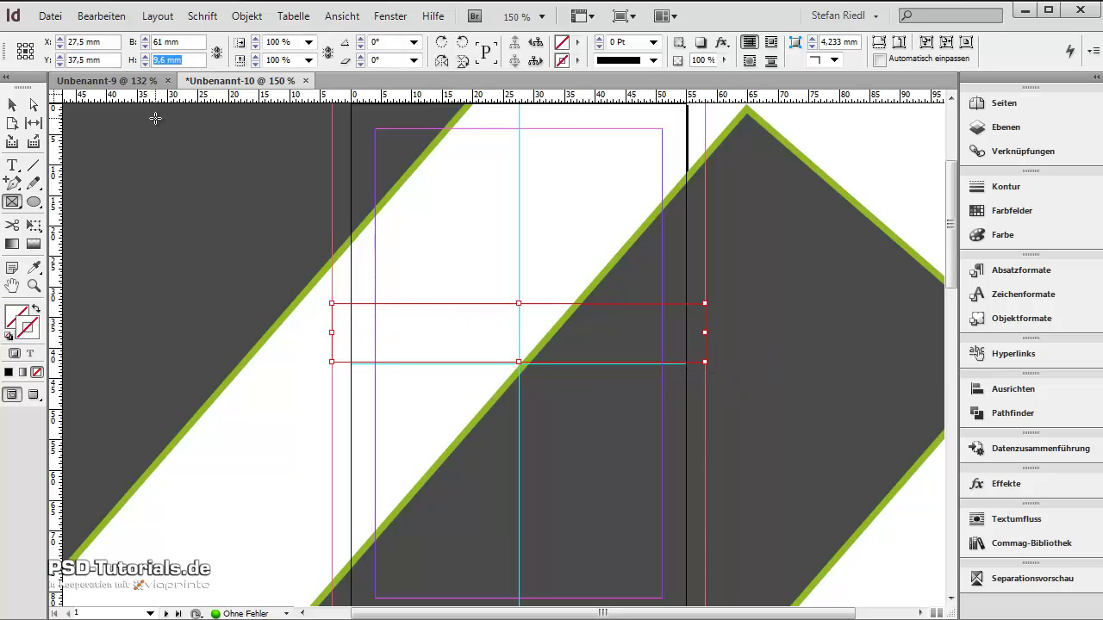
{"action": "type", "text": "12"}
{"action": "key", "text": "Return"}
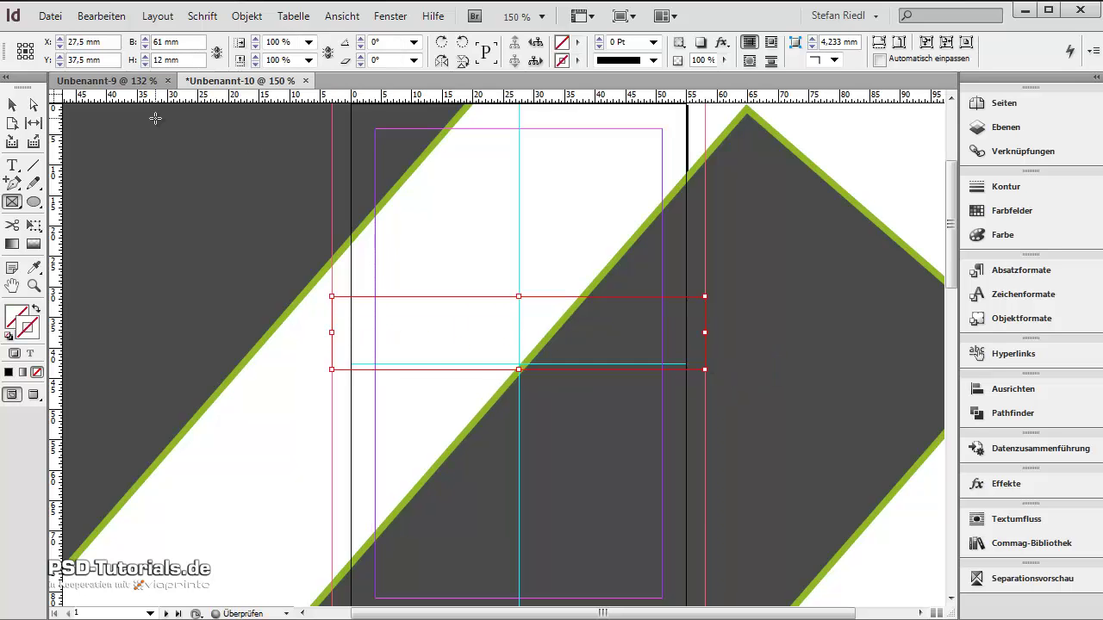
Fill the 61 x 12 mm frame with the grey swatch C=0 M=0 Y=0 K=50
{"action": "left_click", "coordinate": [577, 43]}
{"action": "scroll", "coordinate": [624, 202], "scroll_direction": "down", "scroll_amount": 2}
{"action": "left_click", "coordinate": [624, 200]}
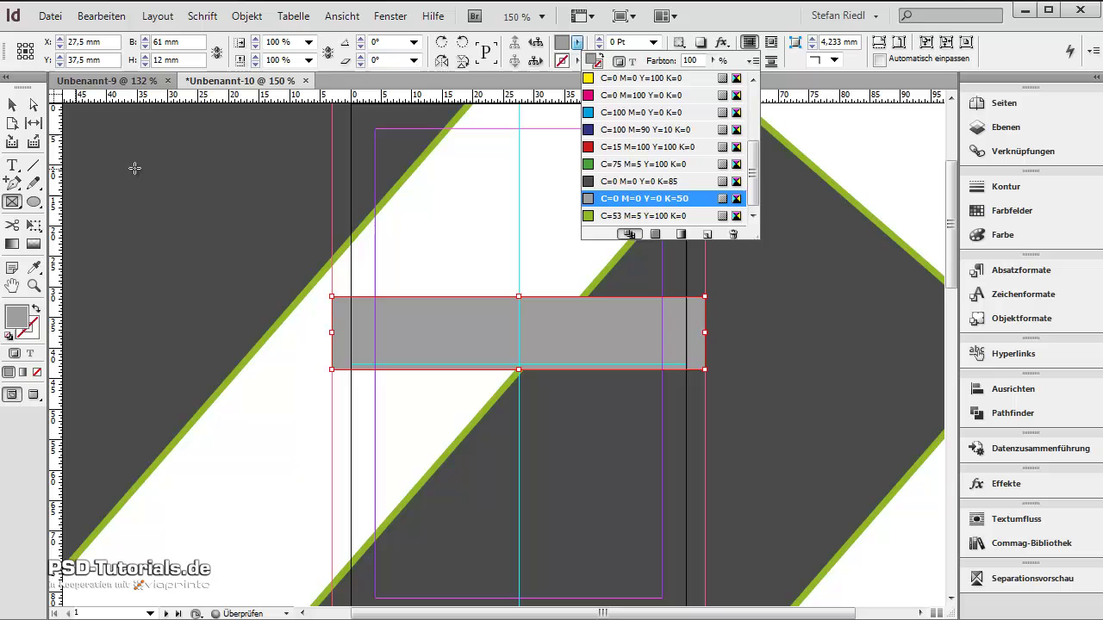
Recolour the 61 x 12 mm band with the dark swatch C=0 M=0 Y=0 K=85 and inspect it against the diagonal shapes
{"action": "left_click", "coordinate": [641, 181]}
{"action": "key", "text": "v"}
{"action": "left_click", "coordinate": [394, 357]}
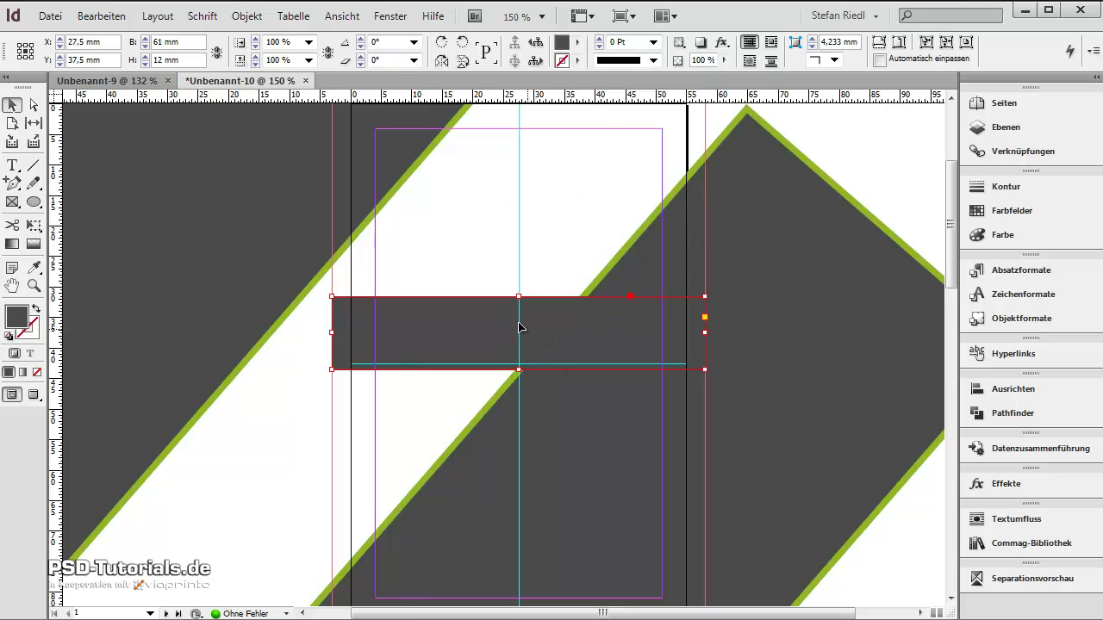
{"action": "scroll", "coordinate": [519, 325], "scroll_direction": "up", "scroll_amount": 2}
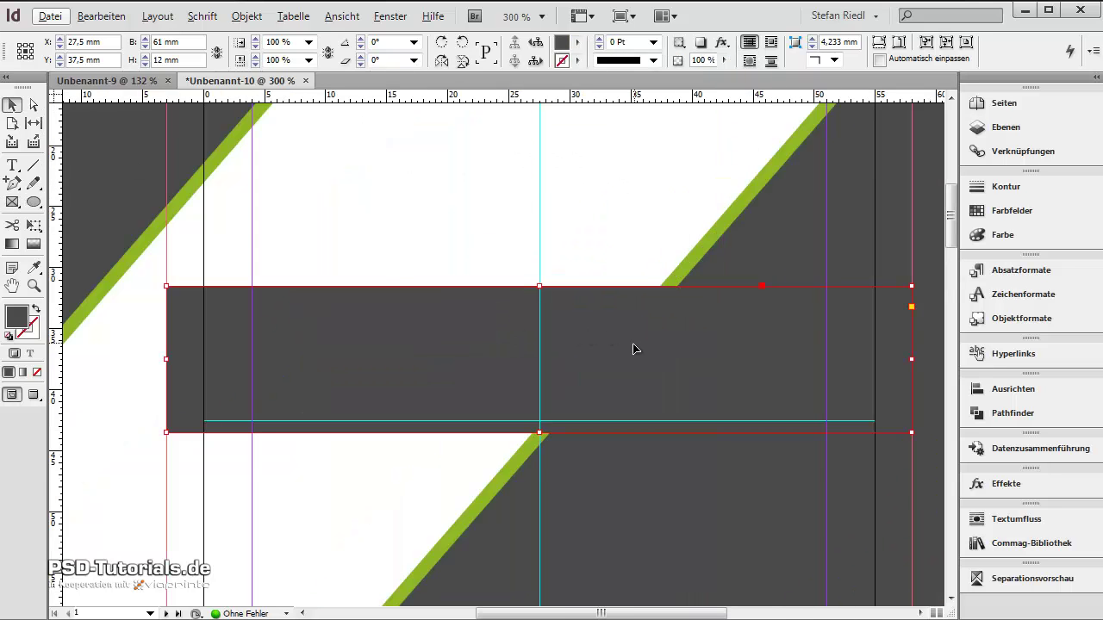
{"action": "key", "text": "ctrl+shift+a"}
{"action": "scroll", "coordinate": [632, 342], "scroll_direction": "down", "scroll_amount": 2}
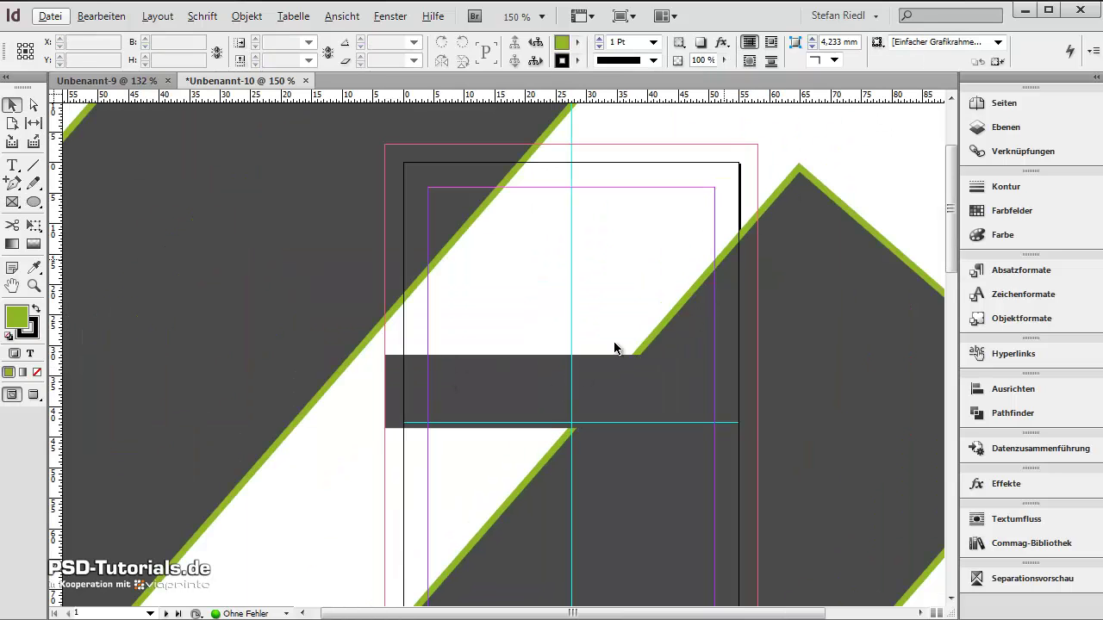
Give the dark band a stroke in the green swatch C=53 M=5 Y=100 K=0 and check it in preview mode
{"action": "left_click", "coordinate": [527, 394]}
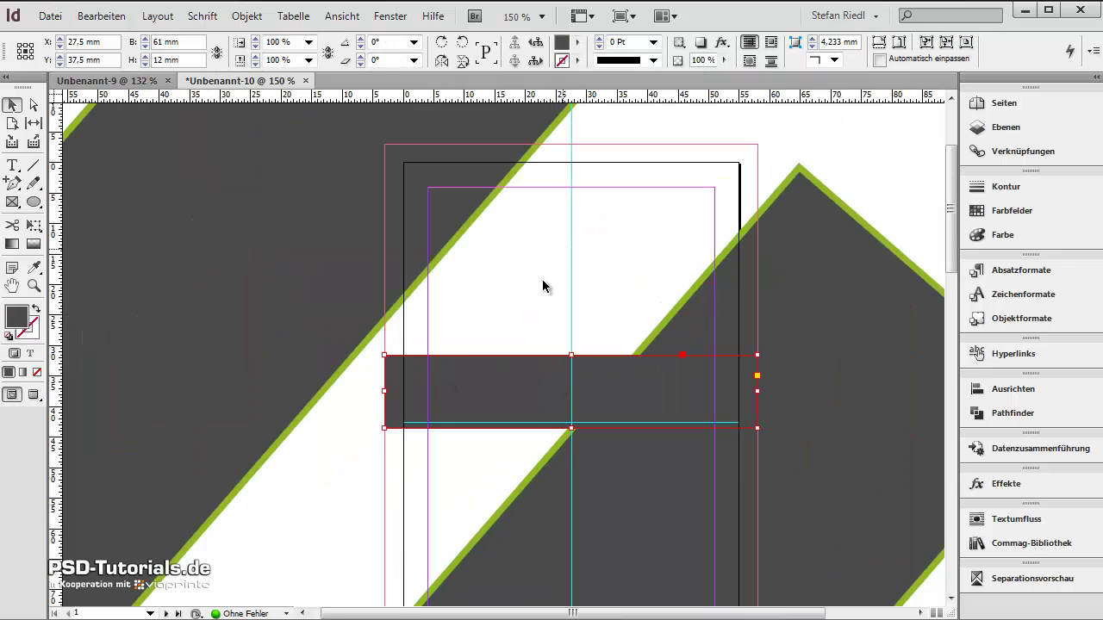
{"action": "left_click", "coordinate": [577, 61]}
{"action": "scroll", "coordinate": [618, 207], "scroll_direction": "down", "scroll_amount": 2}
{"action": "left_click", "coordinate": [622, 234]}
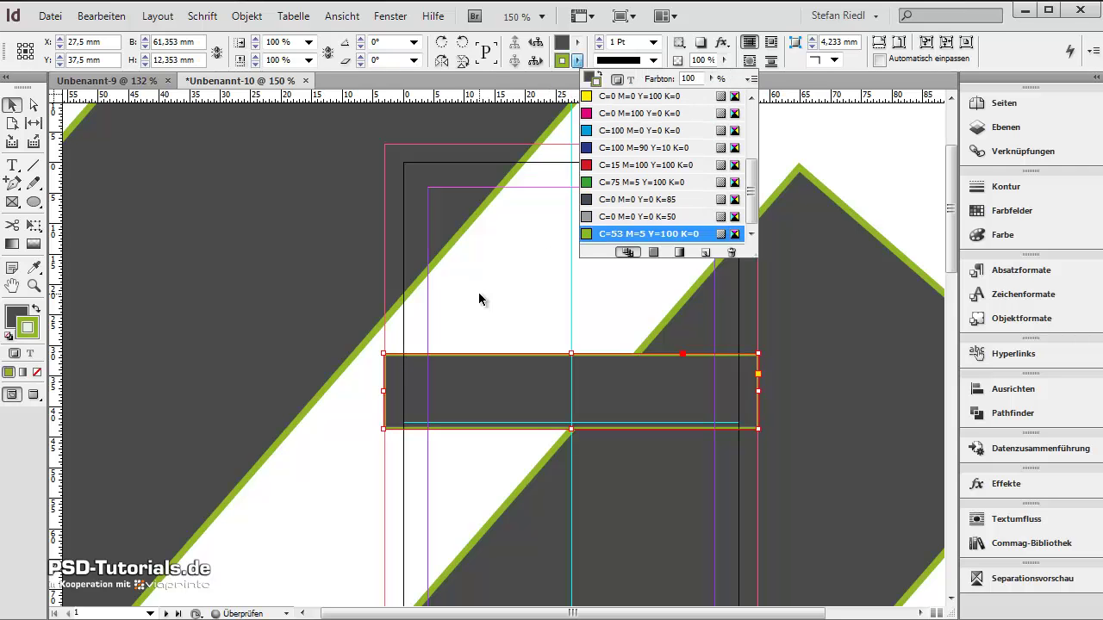
{"action": "left_click", "coordinate": [591, 367]}
{"action": "key", "text": "w"}
{"action": "scroll", "coordinate": [645, 345], "scroll_direction": "up", "scroll_amount": 3}
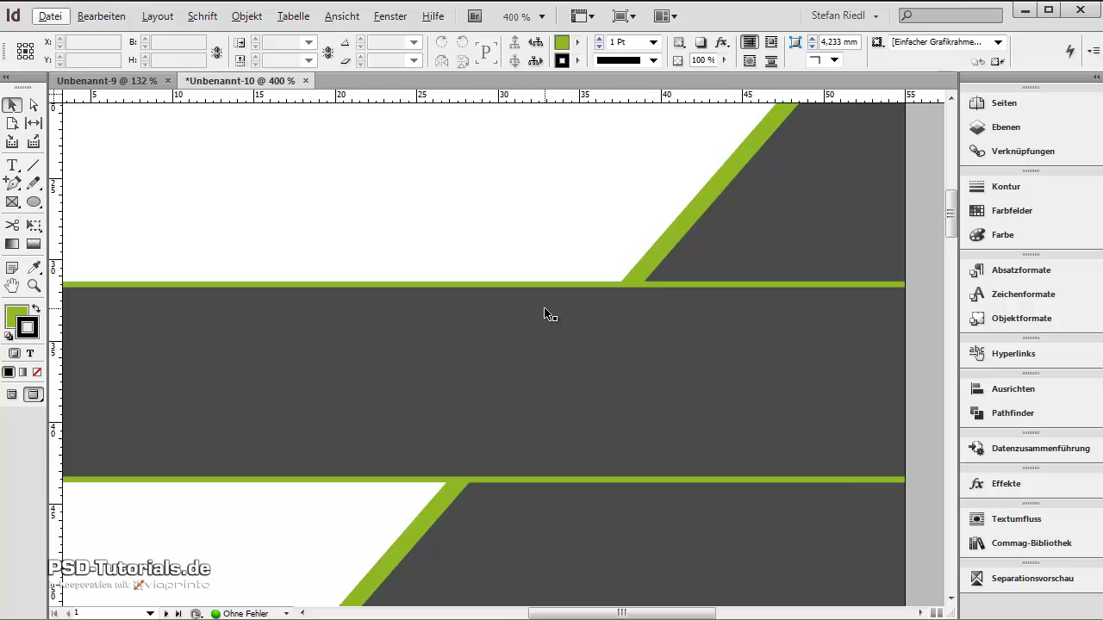
Fit the whole page in view and remove the green stroke from the dark band
{"action": "key", "text": "ctrl+0"}
{"action": "left_click", "coordinate": [487, 338]}
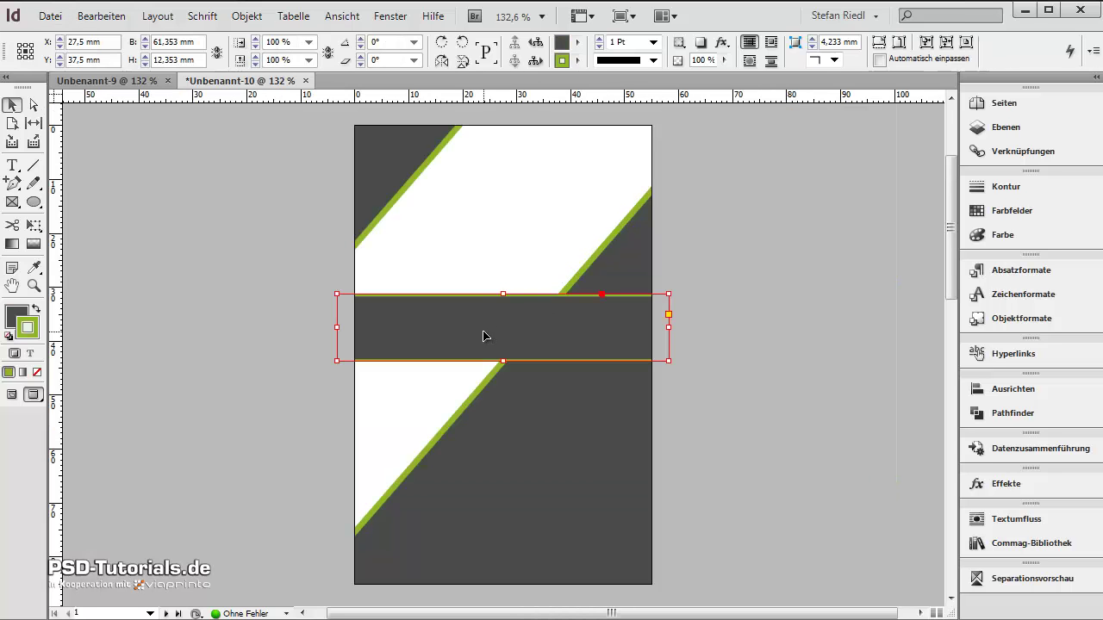
{"action": "left_click", "coordinate": [578, 61]}
{"action": "scroll", "coordinate": [646, 172], "scroll_direction": "up", "scroll_amount": 3}
{"action": "left_click", "coordinate": [599, 91]}
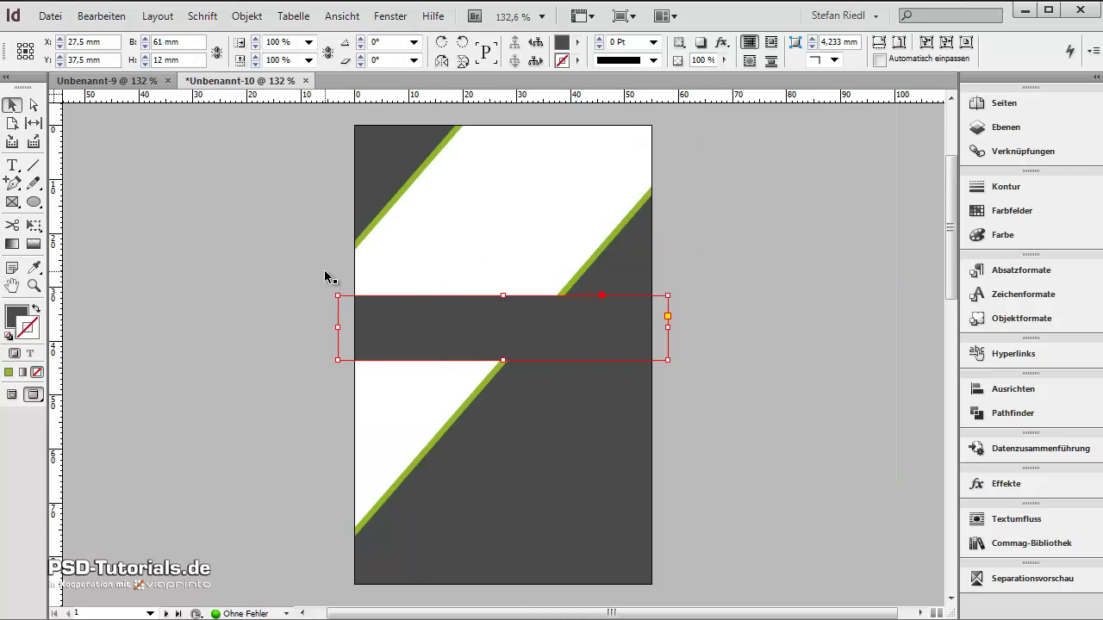
Paste a copy of the dark band at its original position and deselect it
{"action": "left_click", "coordinate": [97, 15]}
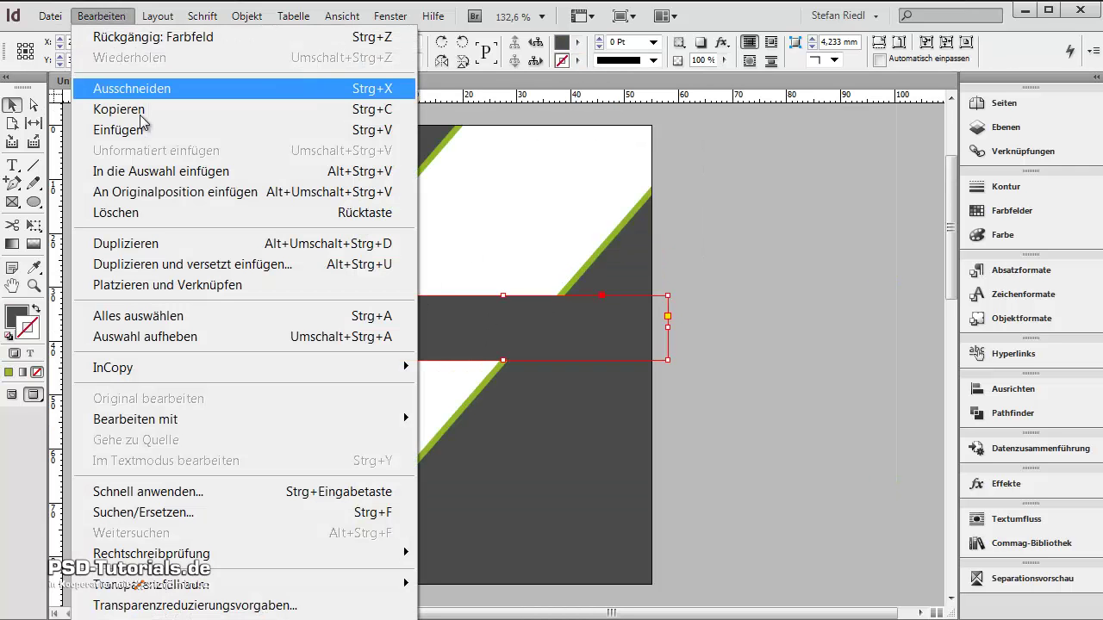
{"action": "left_click", "coordinate": [155, 190]}
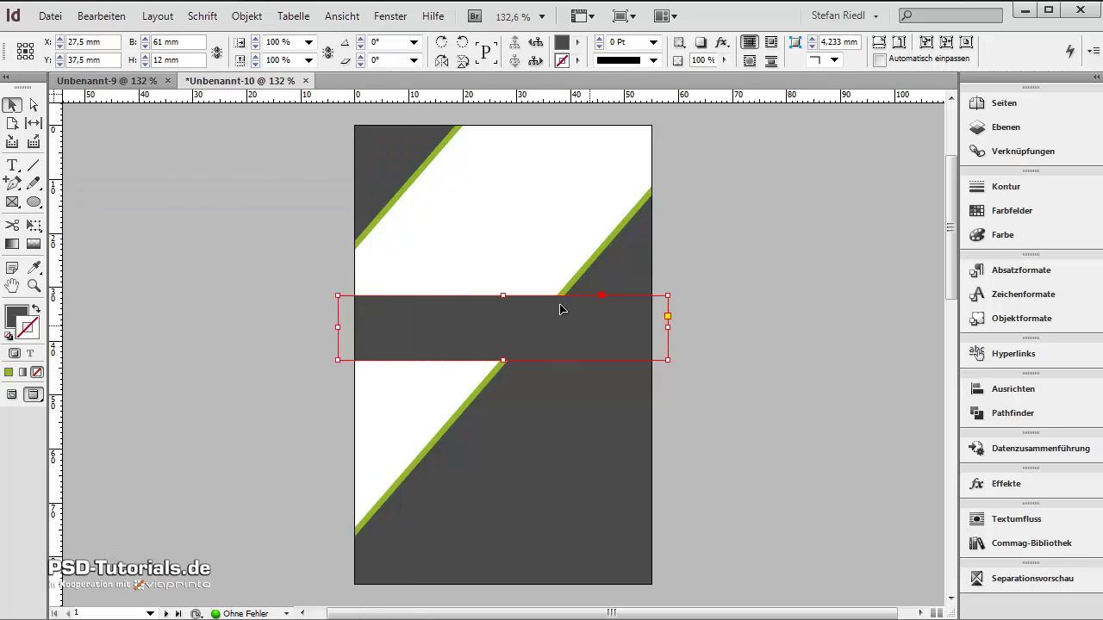
{"action": "left_click", "coordinate": [423, 392]}
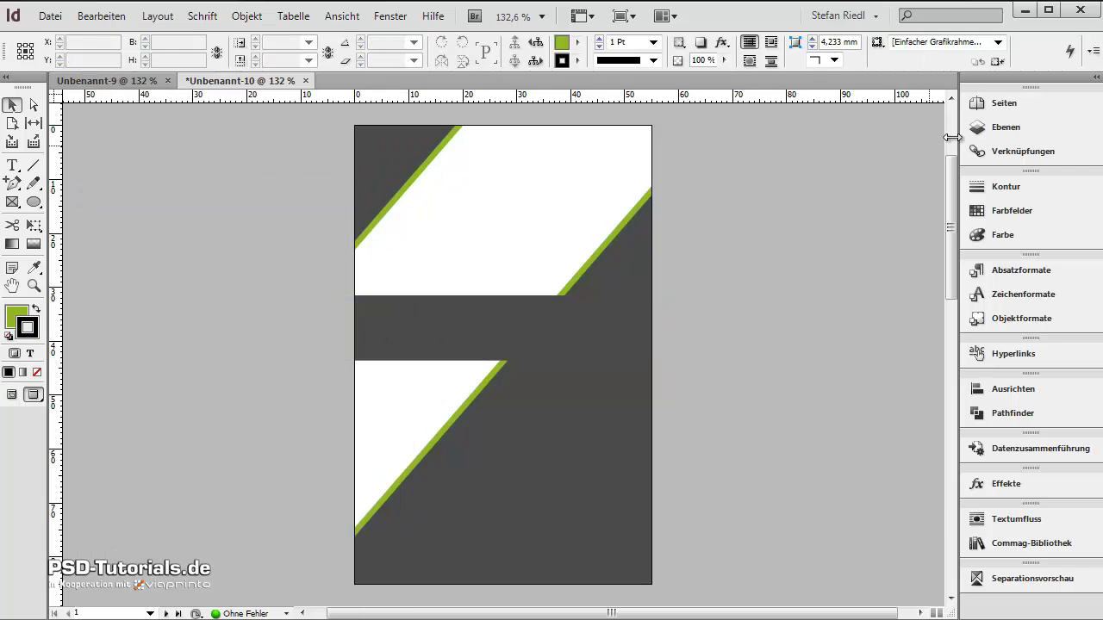
Select the lower of the two stacked bands through the layer contents and fill it with the green swatch C=53 M=5 Y=100 K=0
{"action": "left_click", "coordinate": [992, 126]}
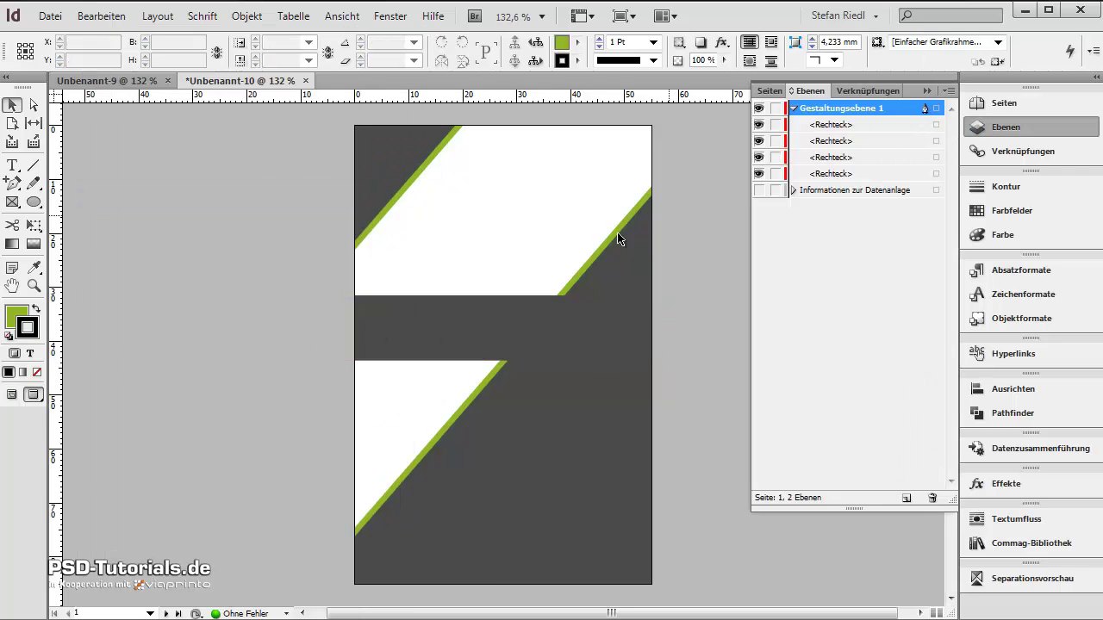
{"action": "left_click", "coordinate": [446, 315]}
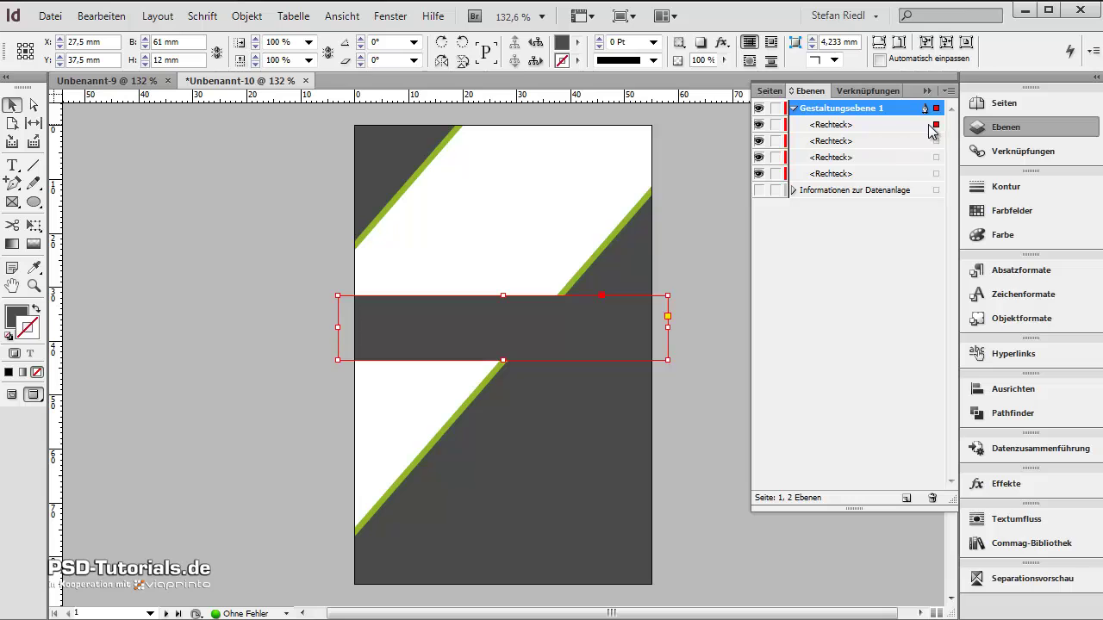
{"action": "left_click", "coordinate": [936, 142]}
{"action": "left_click", "coordinate": [577, 42]}
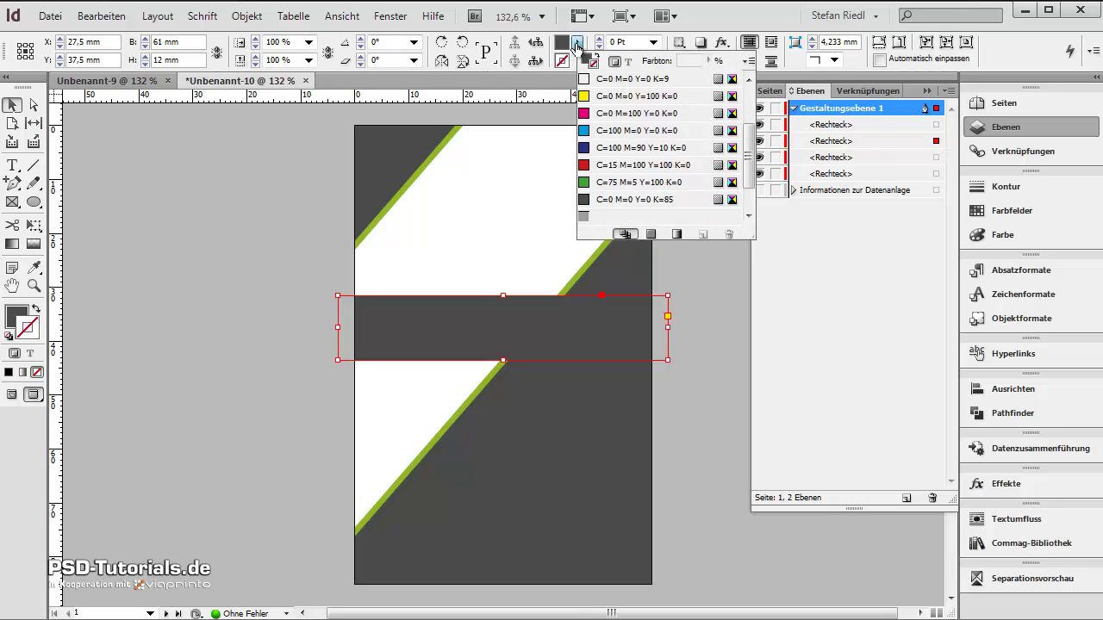
{"action": "scroll", "coordinate": [619, 200], "scroll_direction": "down", "scroll_amount": 1}
{"action": "left_click", "coordinate": [617, 216]}
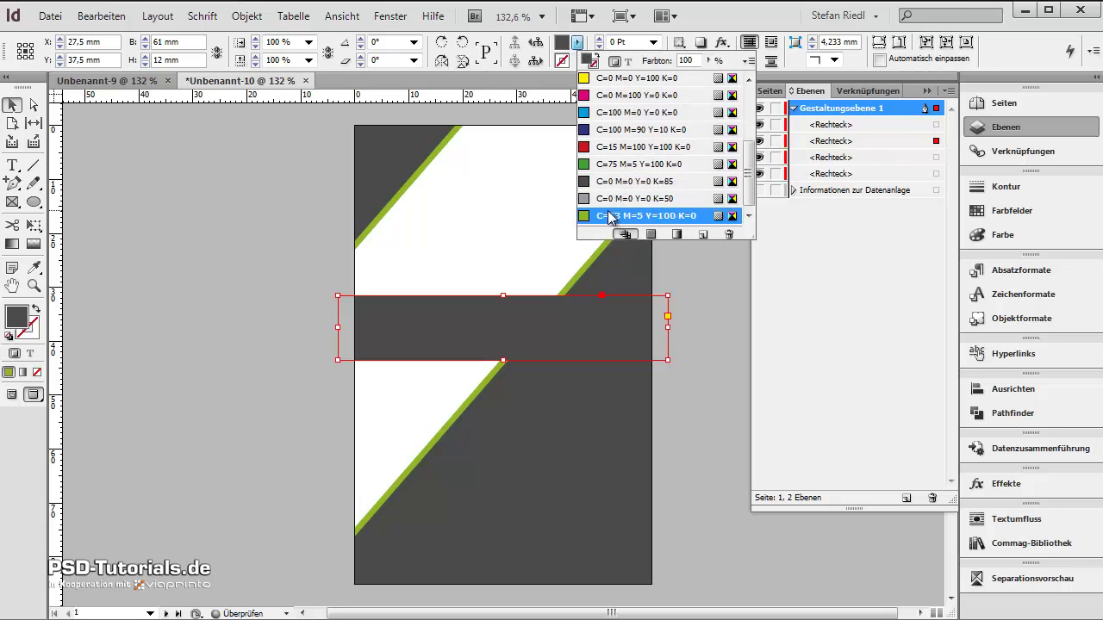
{"action": "left_click", "coordinate": [929, 91]}
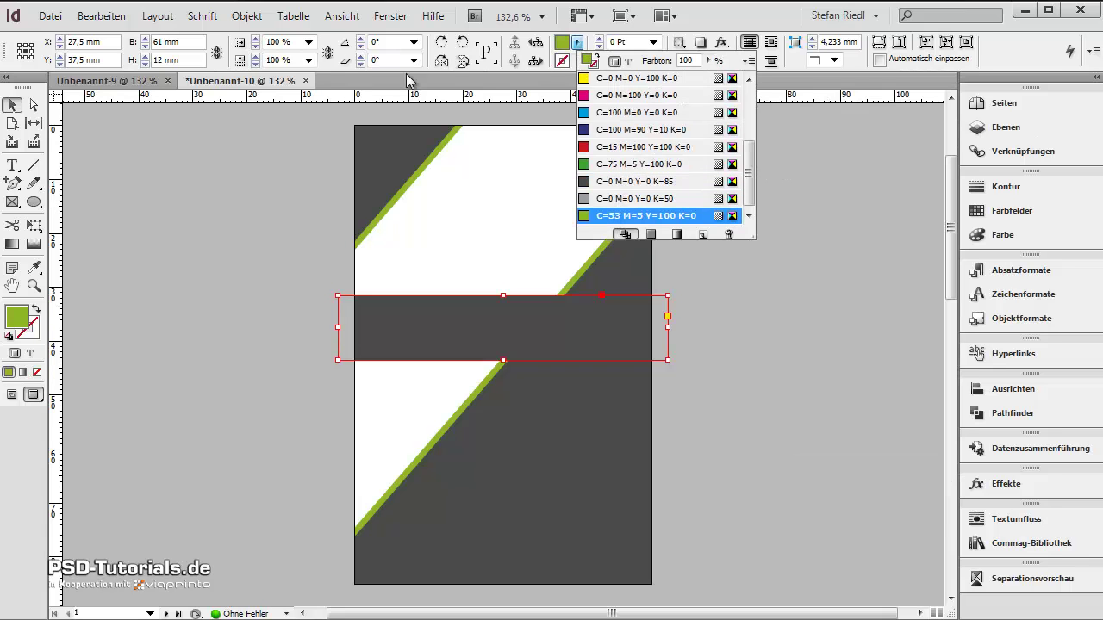
Scale the green band vertically to 115 % so it projects above and below the dark band
{"action": "left_click", "coordinate": [291, 59]}
{"action": "type", "text": "115"}
{"action": "key", "text": "Return"}
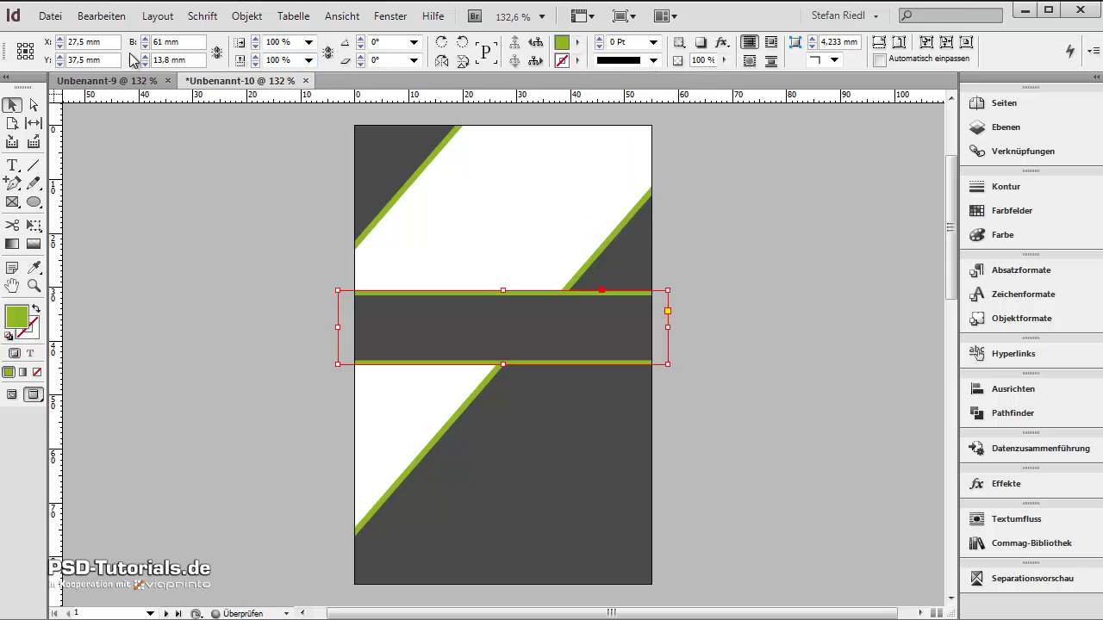
{"action": "left_click", "coordinate": [285, 308]}
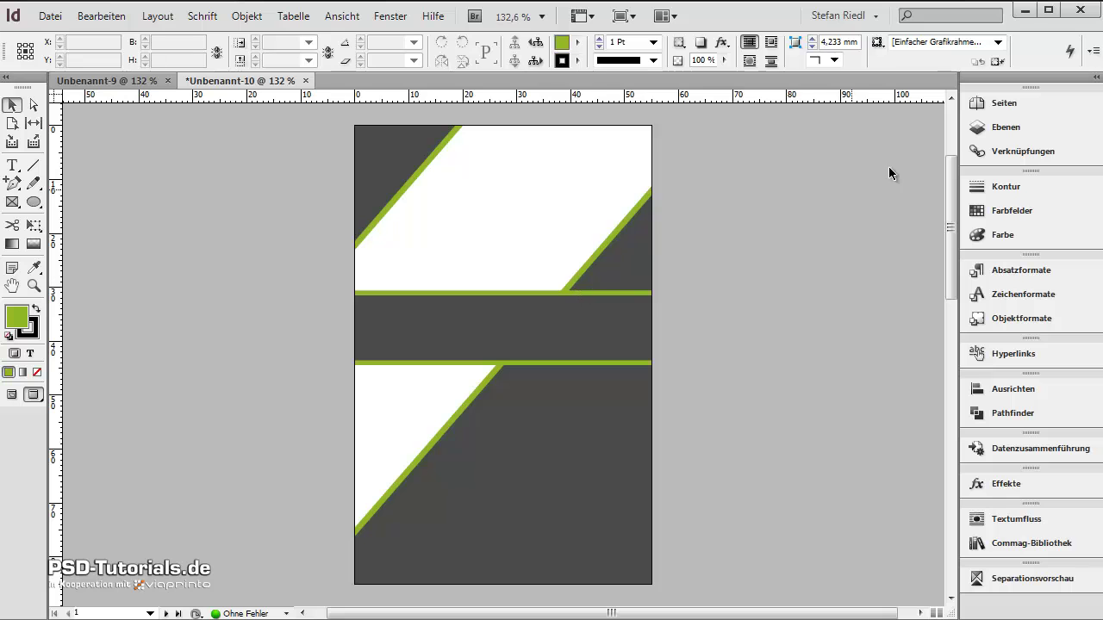
Send the green band beneath all other rectangles in the layer Gestaltungsebene 1
{"action": "left_click", "coordinate": [1000, 129]}
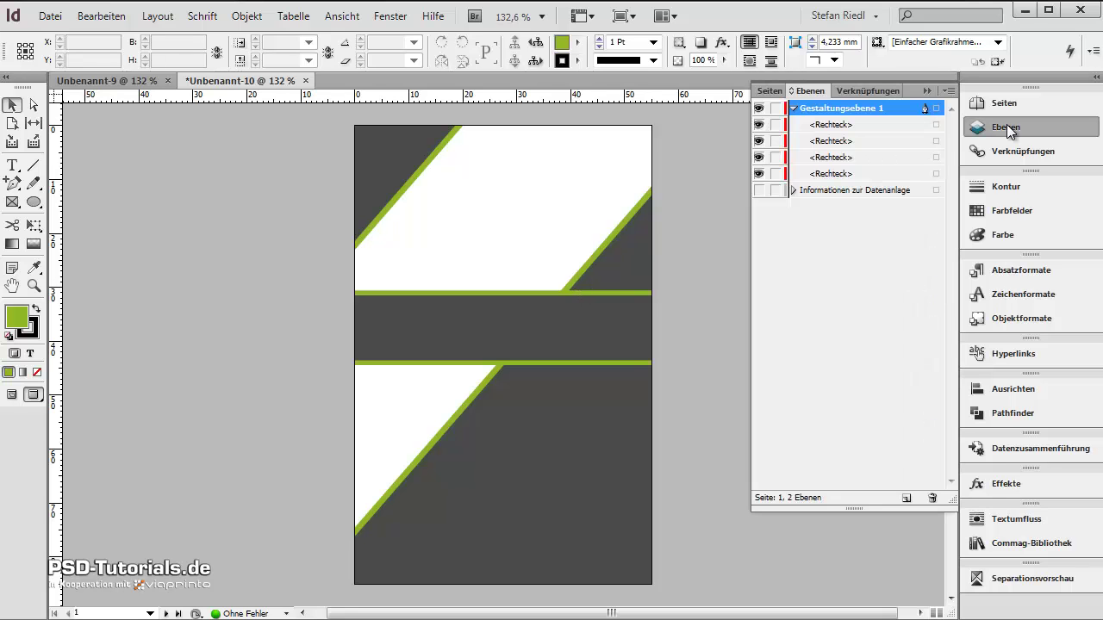
{"action": "left_click", "coordinate": [935, 141]}
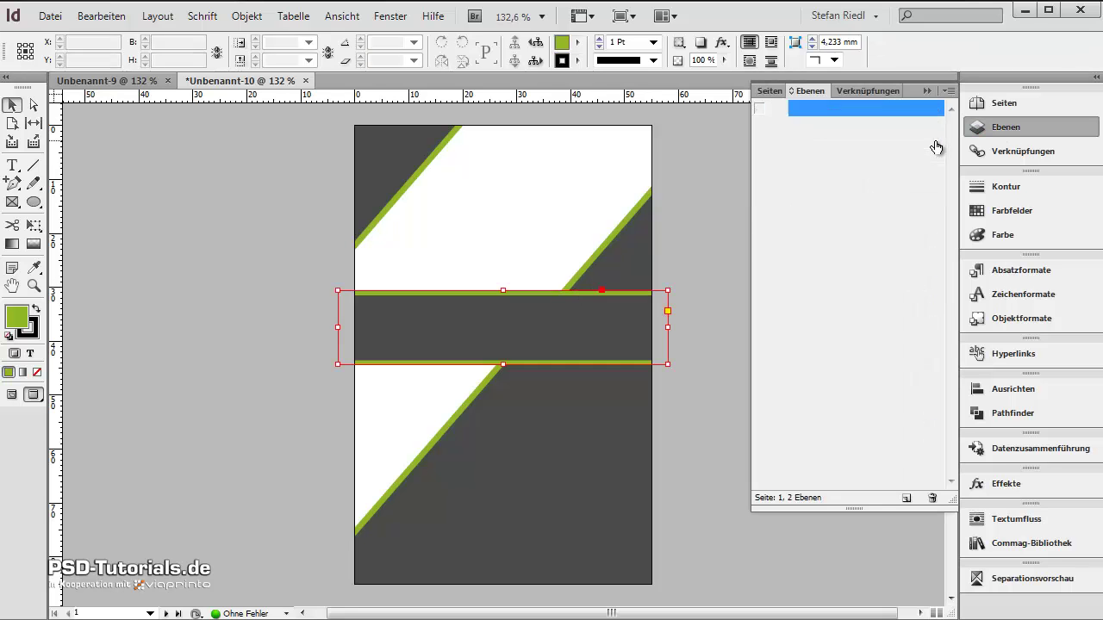
{"action": "left_click", "coordinate": [861, 142]}
{"action": "left_click_drag", "start_coordinate": [862, 147], "coordinate": [864, 183]}
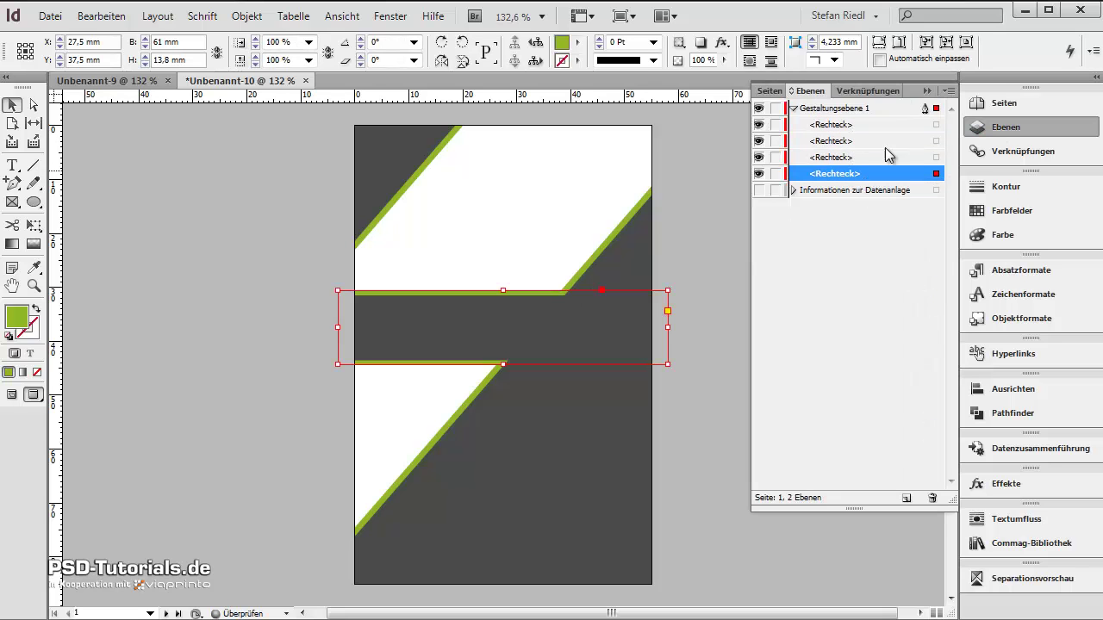
{"action": "left_click", "coordinate": [927, 90]}
{"action": "left_click", "coordinate": [788, 246]}
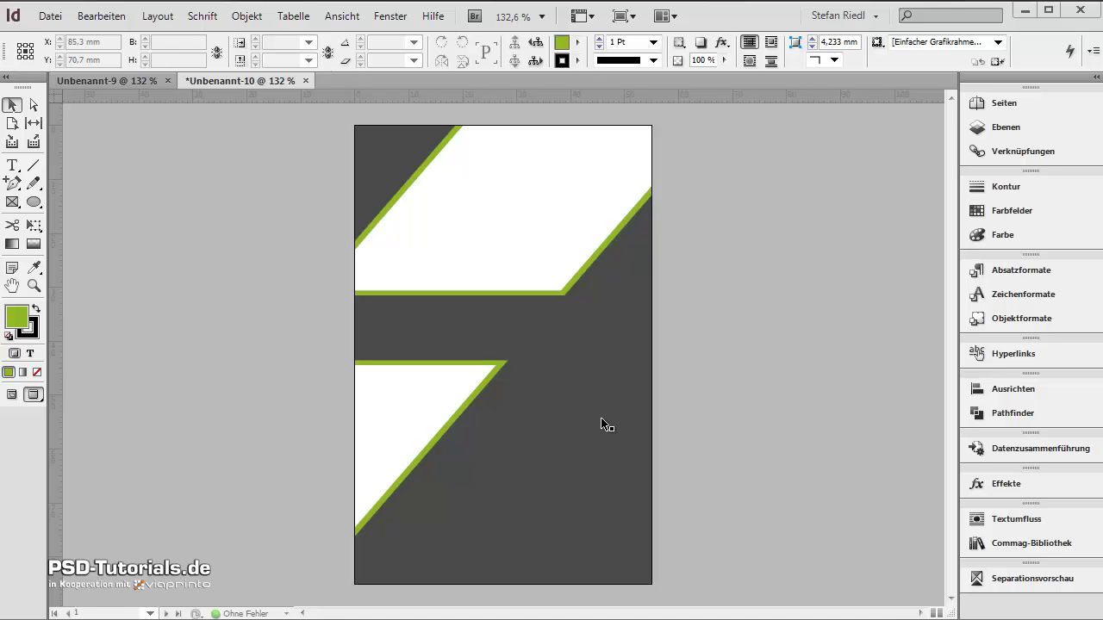
Draw a square frame of about 9 x 9 mm in the card's upper white area and fill it with the grey swatch C=0 M=0 Y=0 K=50
{"action": "scroll", "coordinate": [511, 154], "scroll_direction": "up", "scroll_amount": 2}
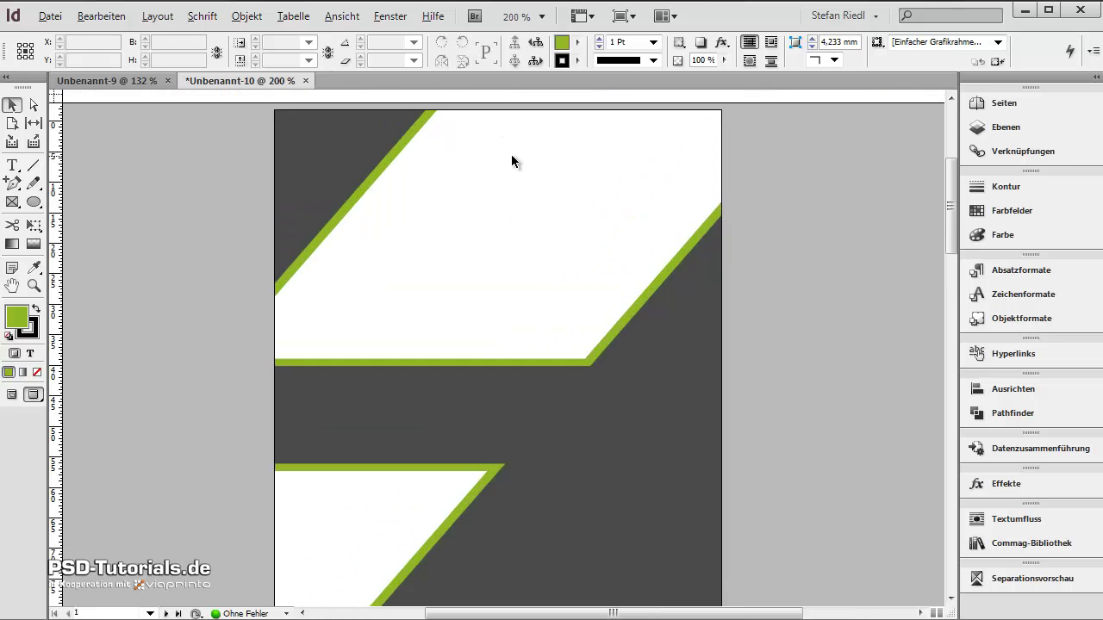
{"action": "scroll", "coordinate": [502, 270], "scroll_direction": "up", "scroll_amount": 1}
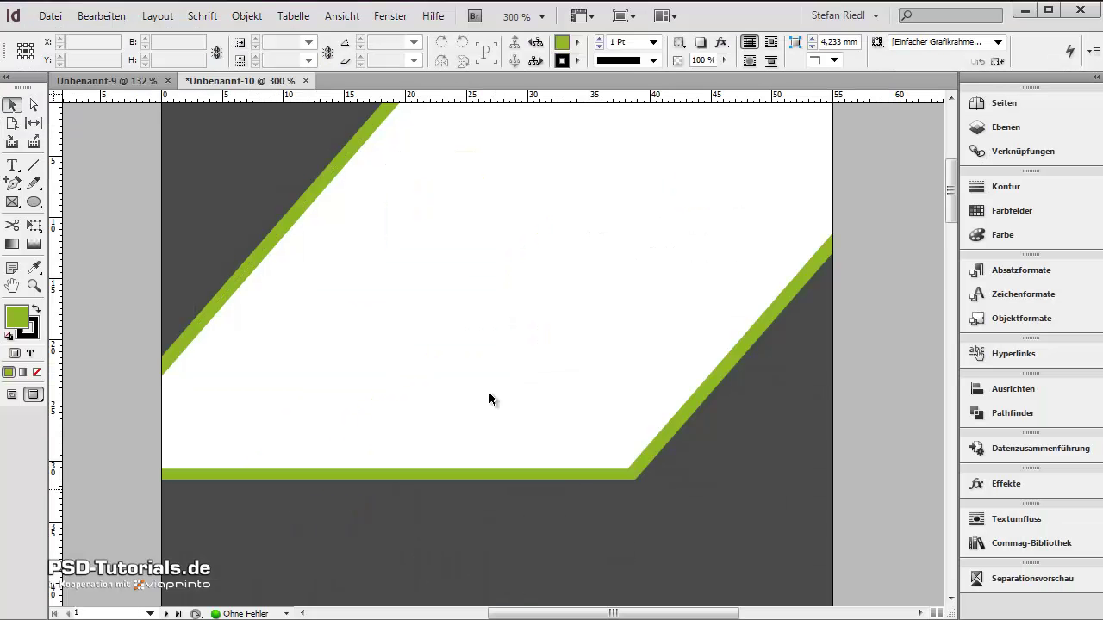
{"action": "key", "text": "f"}
{"action": "scroll", "coordinate": [447, 313], "scroll_direction": "up", "scroll_amount": 2}
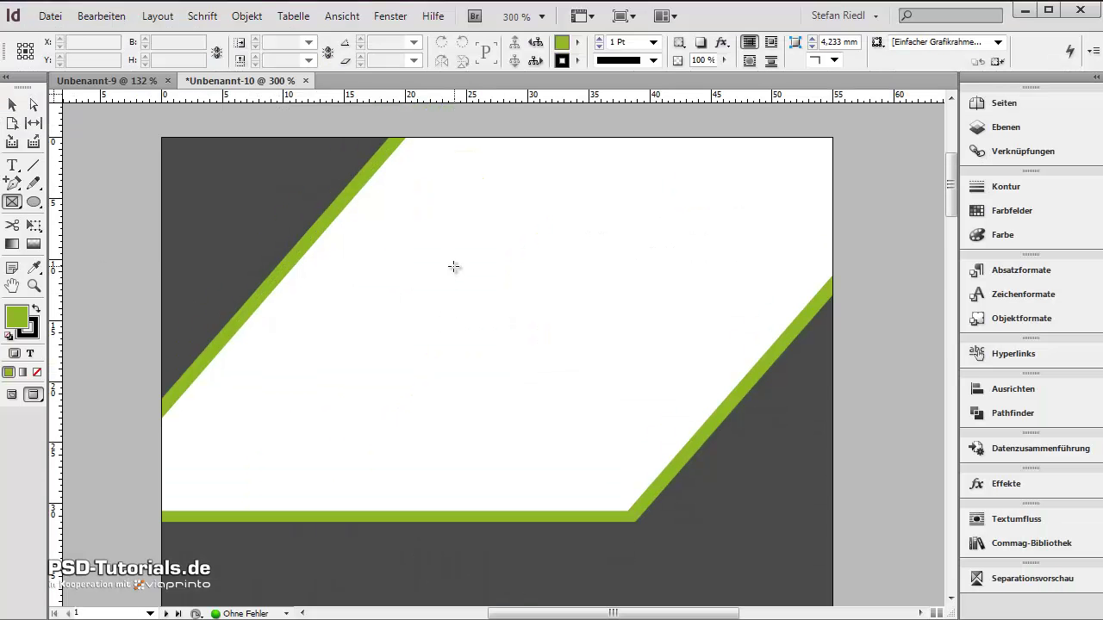
{"action": "left_click_drag", "start_coordinate": [449, 266], "coordinate": [559, 376]}
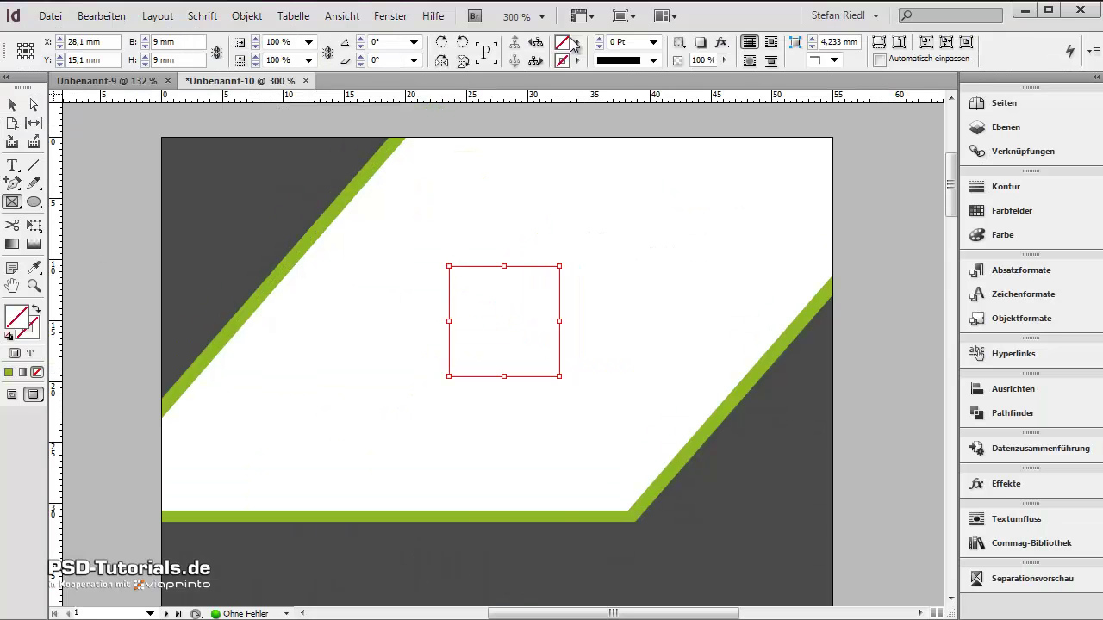
{"action": "left_click", "coordinate": [575, 43]}
{"action": "scroll", "coordinate": [638, 146], "scroll_direction": "down", "scroll_amount": 2}
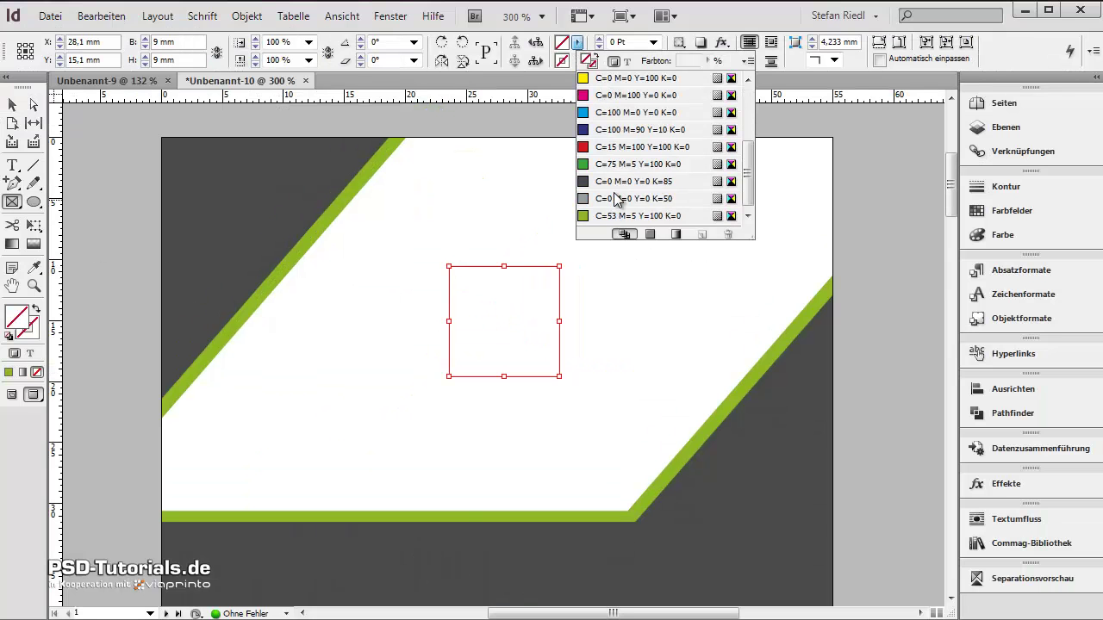
{"action": "left_click", "coordinate": [619, 198]}
{"action": "left_click", "coordinate": [17, 105]}
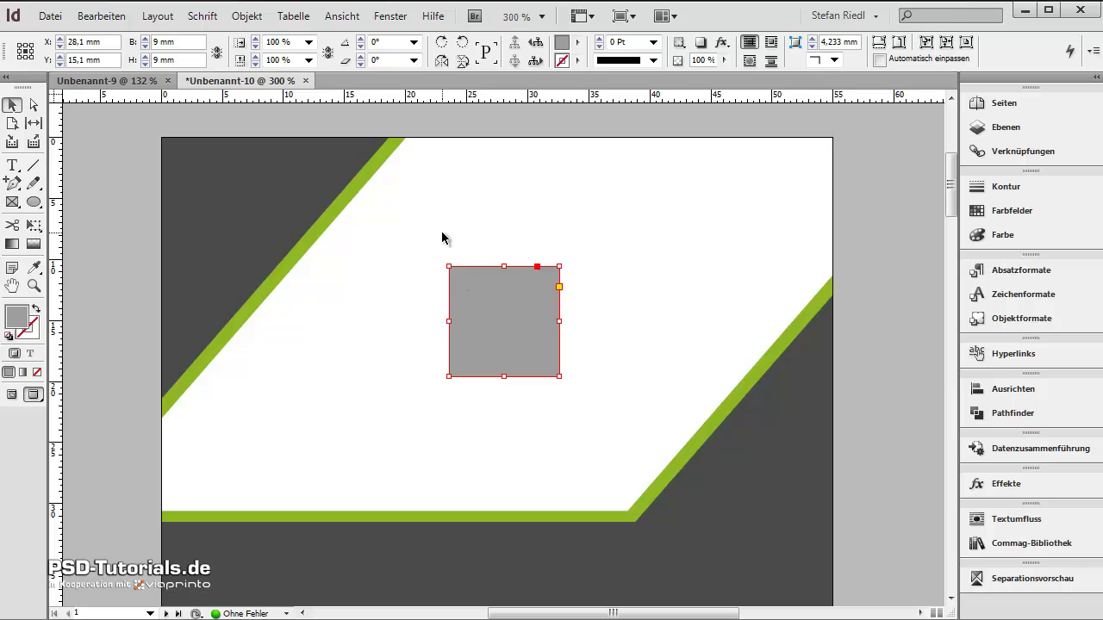
Create a three-sided polygon 3.5 mm wide and 2.35 mm high just above the grey square's upper-left corner
{"action": "left_click", "coordinate": [551, 217]}
{"action": "scroll", "coordinate": [551, 217], "scroll_direction": "up", "scroll_amount": 2}
{"action": "left_click", "coordinate": [523, 350]}
{"action": "left_click", "coordinate": [284, 276]}
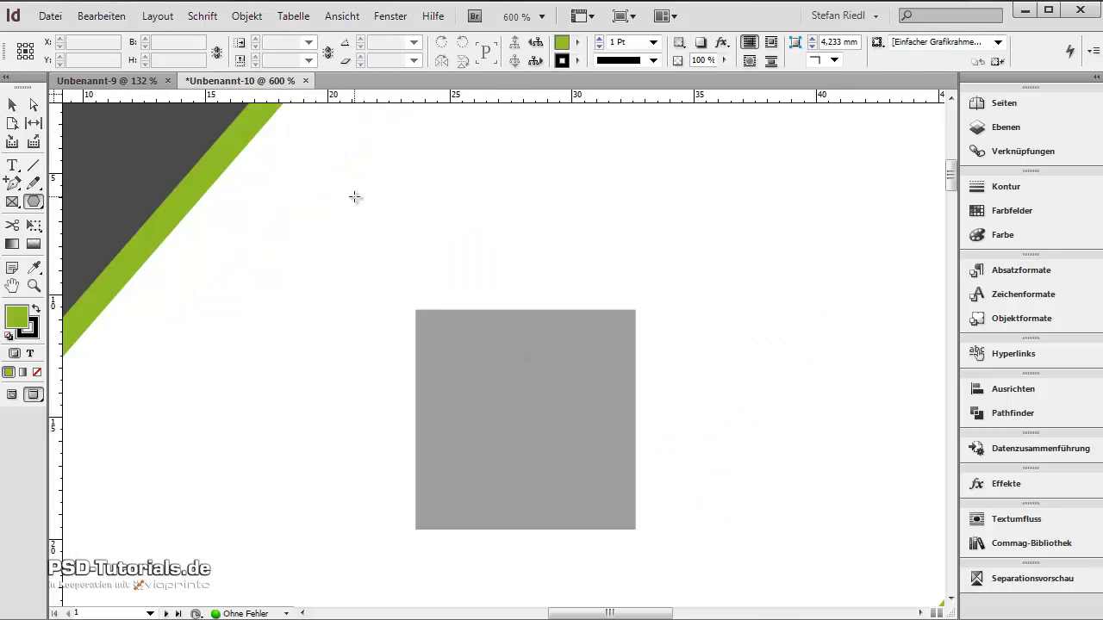
{"action": "left_click", "coordinate": [336, 227]}
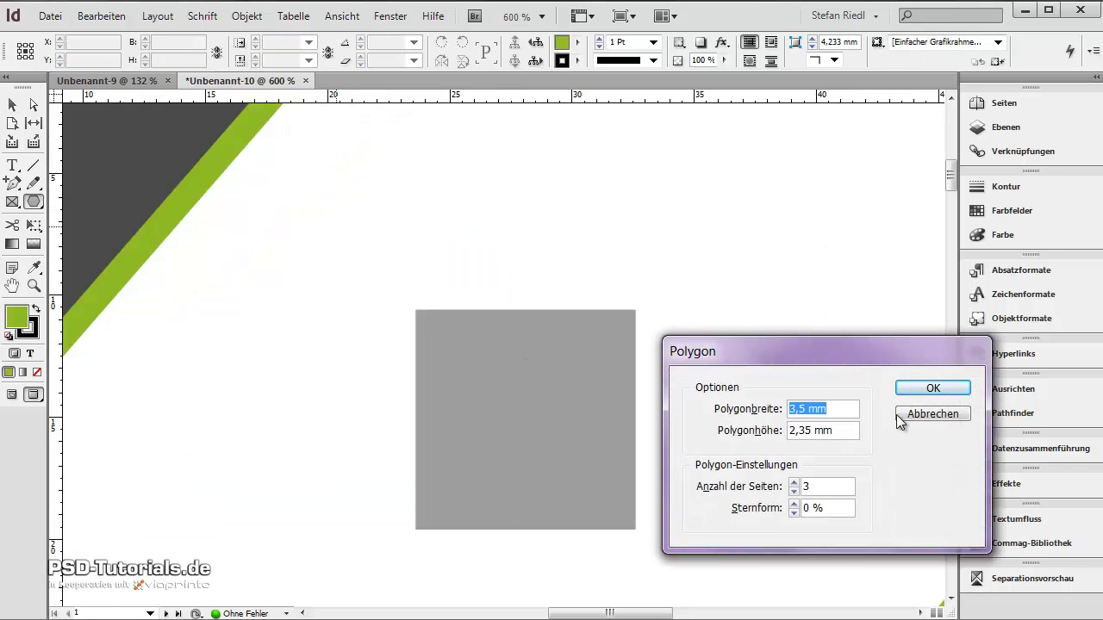
{"action": "left_click", "coordinate": [916, 390]}
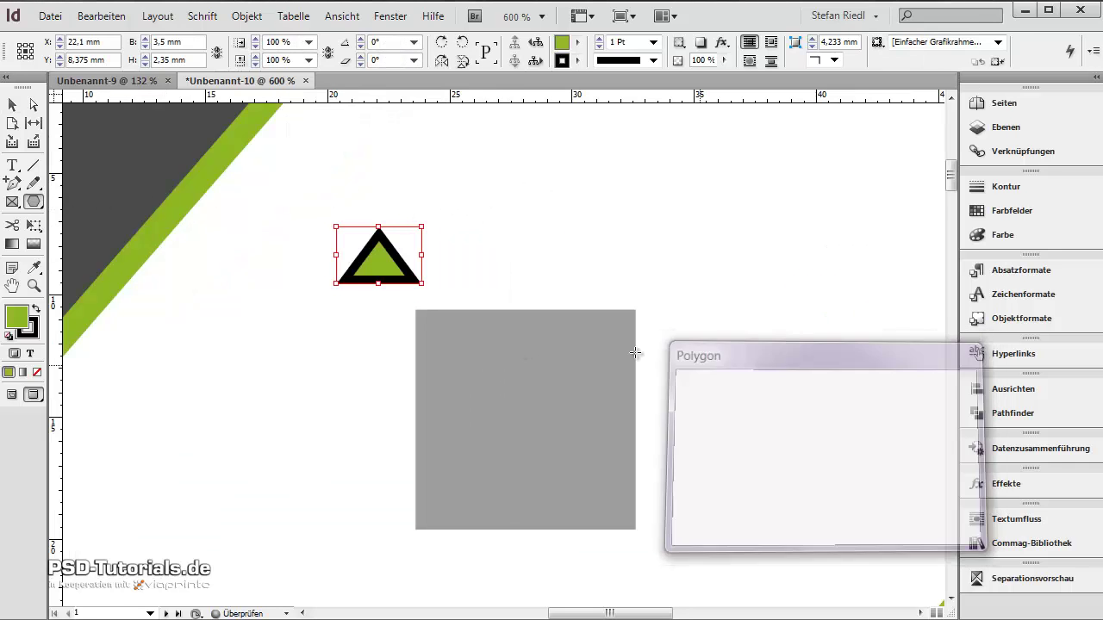
Remove the triangle's stroke and fill it with the grey swatch C=0 M=0 Y=0 K=50
{"action": "left_click", "coordinate": [577, 60]}
{"action": "left_click", "coordinate": [592, 97]}
{"action": "left_click", "coordinate": [577, 42]}
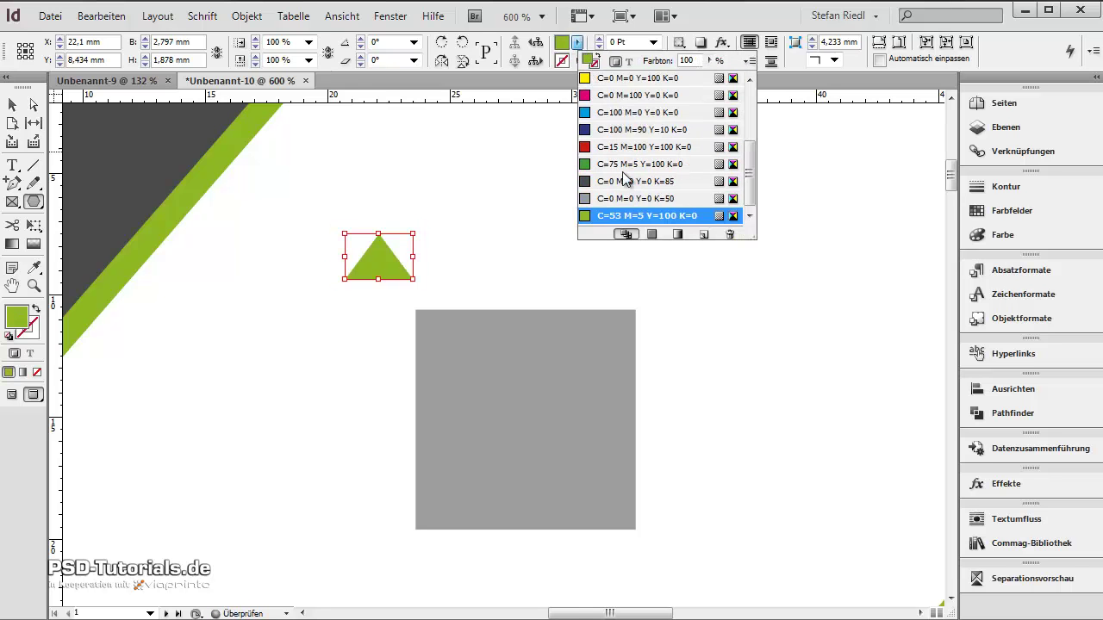
{"action": "left_click", "coordinate": [629, 198]}
Set the triangle on the grey square's top edge and enlarge it to the square's width, about 9 x 4.55 mm
{"action": "left_click", "coordinate": [12, 104]}
{"action": "left_click_drag", "start_coordinate": [380, 269], "coordinate": [449, 292]}
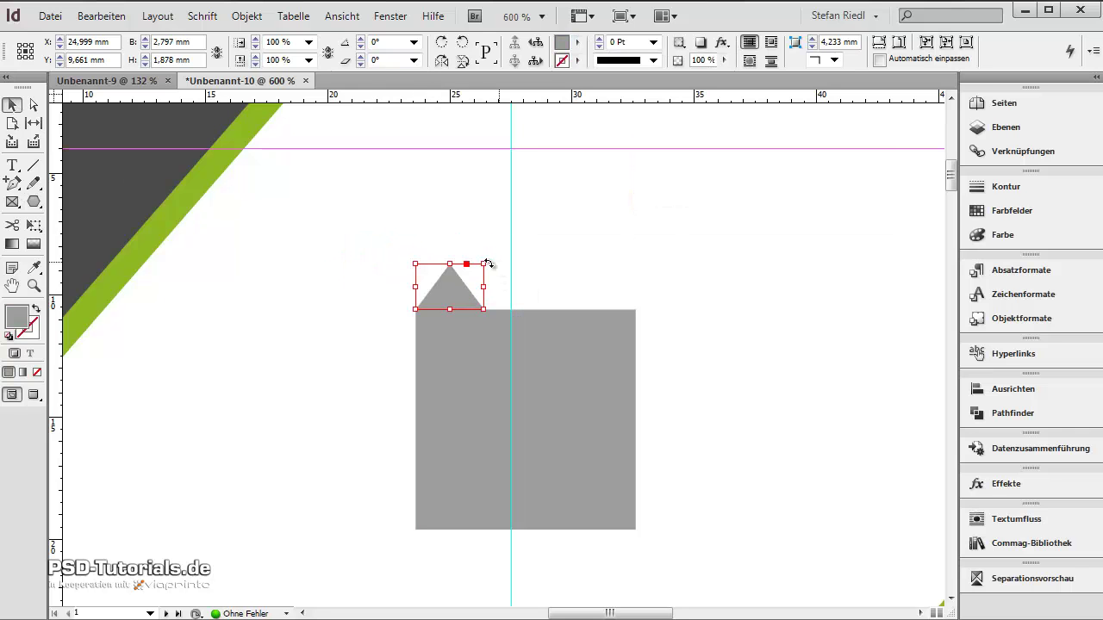
{"action": "left_click_drag", "start_coordinate": [489, 260], "coordinate": [635, 198]}
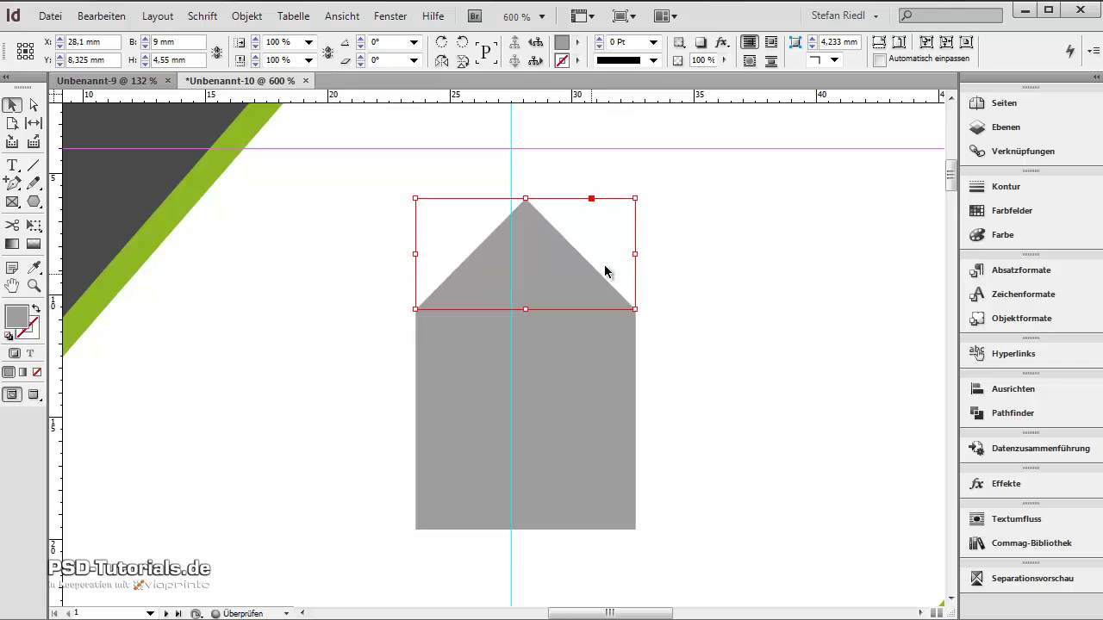
{"action": "left_click", "coordinate": [720, 288]}
{"action": "left_click", "coordinate": [606, 405]}
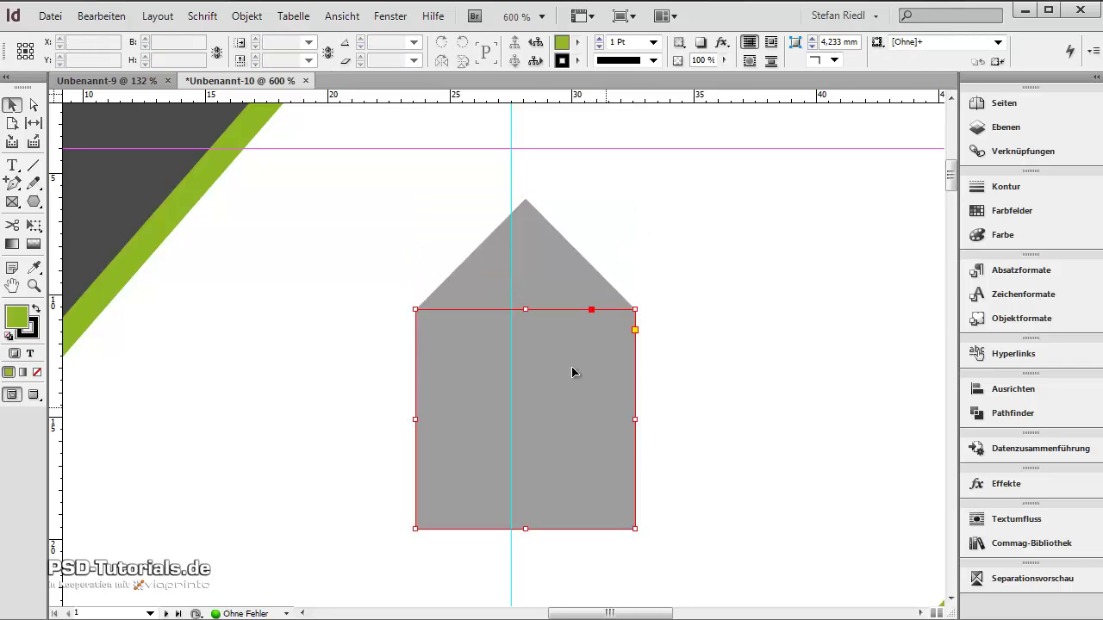
Shorten the grey square from its top edge and move the triangle down onto the new edge
{"action": "left_click_drag", "start_coordinate": [526, 312], "coordinate": [525, 377]}
{"action": "left_click", "coordinate": [560, 283]}
{"action": "left_click_drag", "start_coordinate": [560, 282], "coordinate": [560, 350]}
{"action": "left_click", "coordinate": [755, 409]}
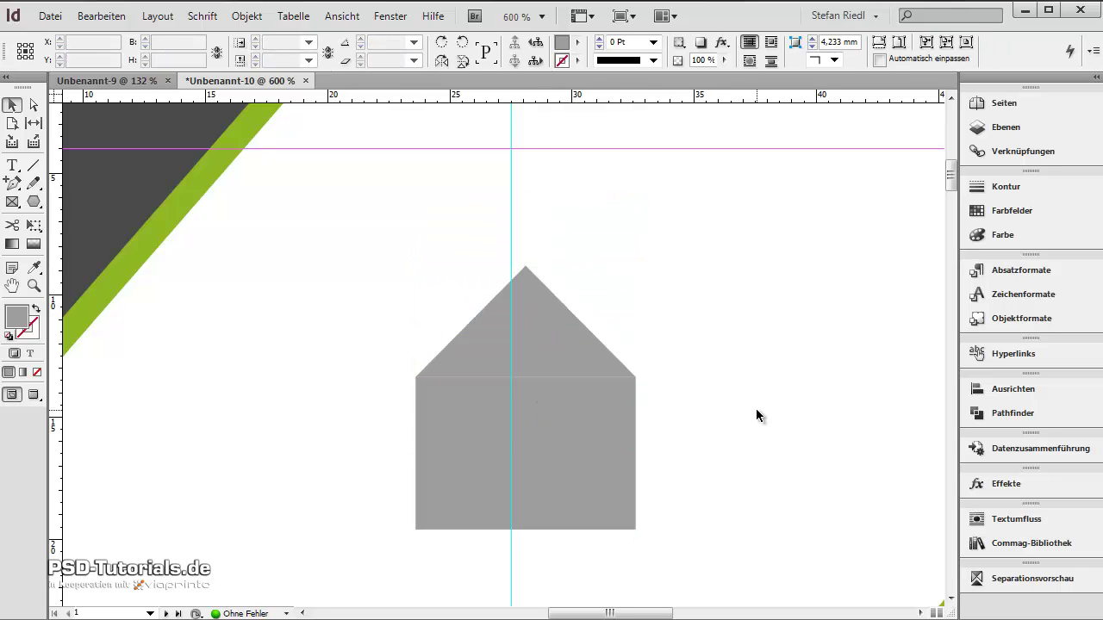
Flatten the grey triangle by lowering its apex while keeping its base on the square
{"action": "left_click", "coordinate": [548, 334]}
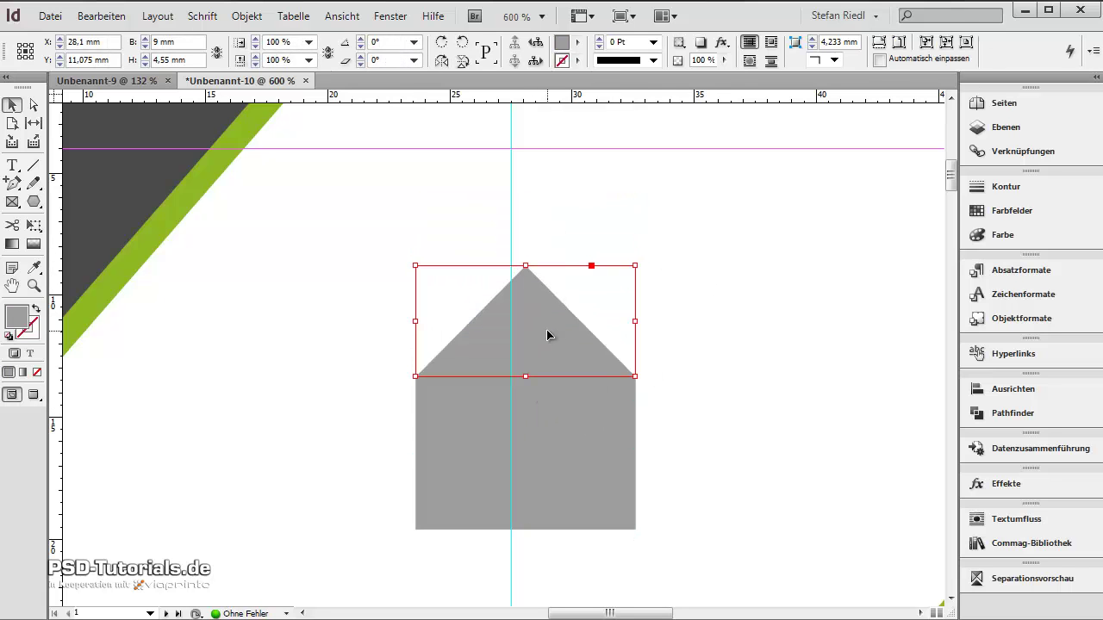
{"action": "left_click_drag", "start_coordinate": [528, 268], "coordinate": [526, 303]}
{"action": "left_click", "coordinate": [772, 357]}
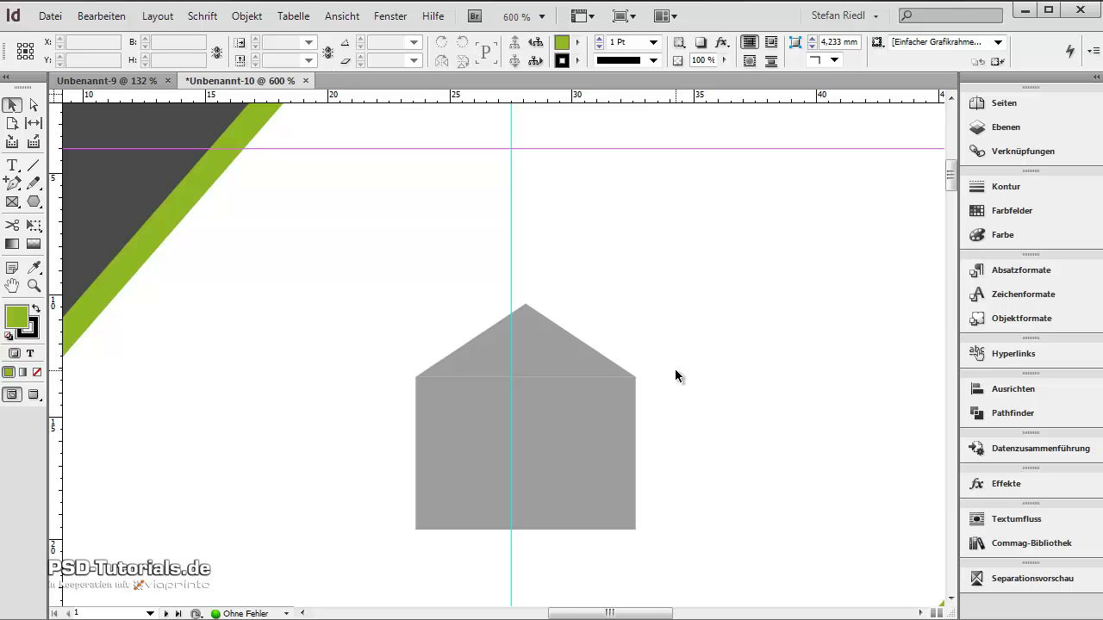
Unite the grey triangle and the rectangle below it into one house shape with Pathfinder's Add operation
{"action": "left_click", "coordinate": [561, 356]}
{"action": "left_click", "coordinate": [593, 433], "text": "shift"}
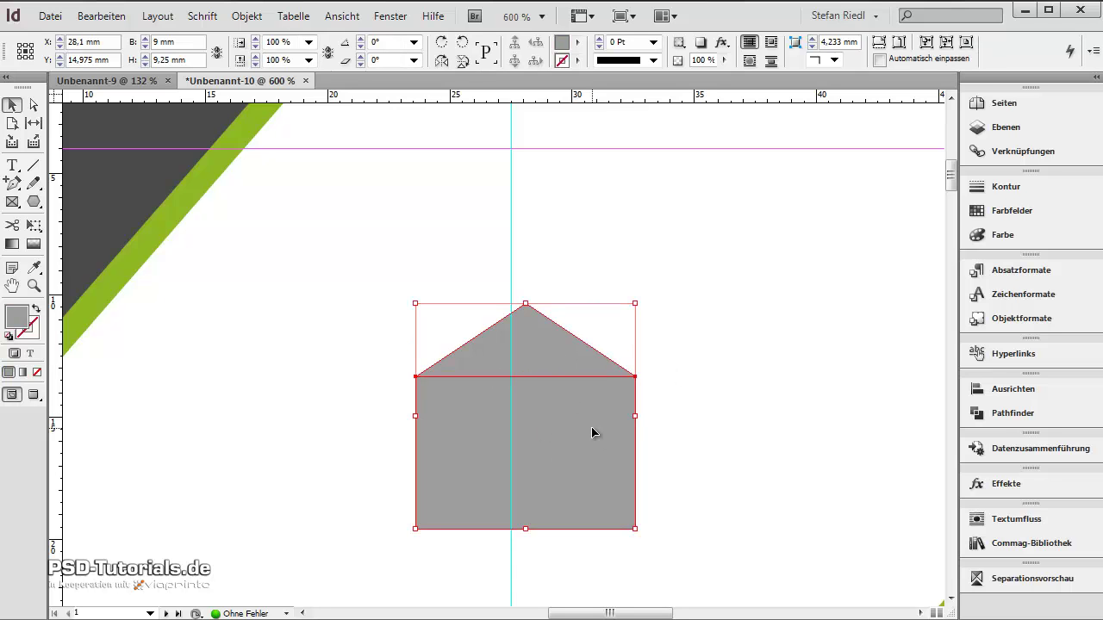
{"action": "left_click", "coordinate": [1000, 417]}
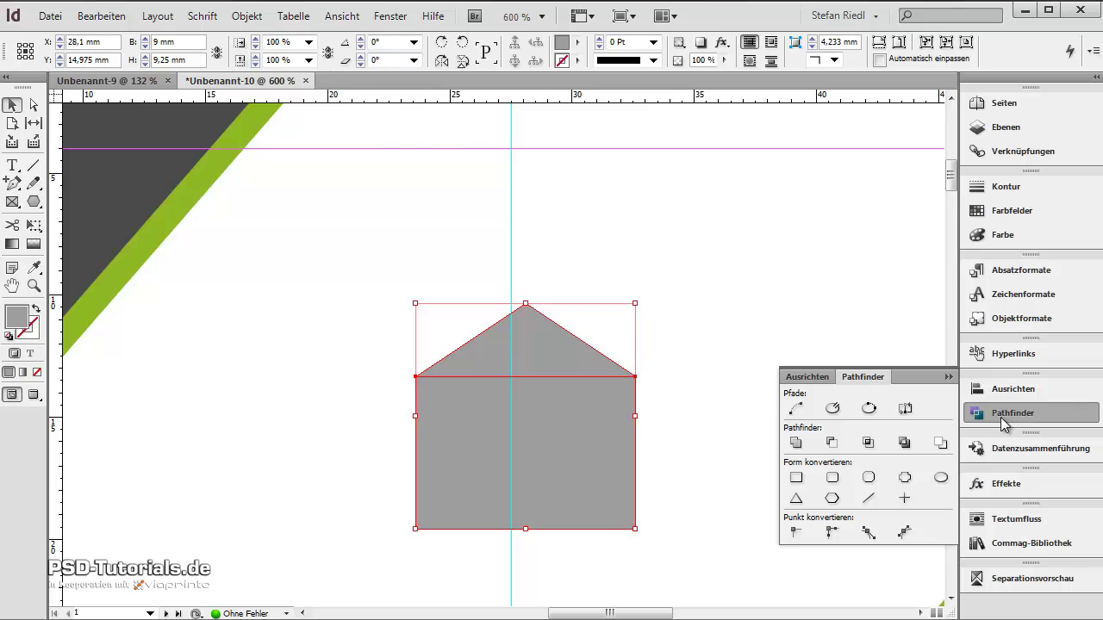
{"action": "left_click", "coordinate": [390, 15]}
{"action": "mouse_move", "coordinate": [500, 355]}
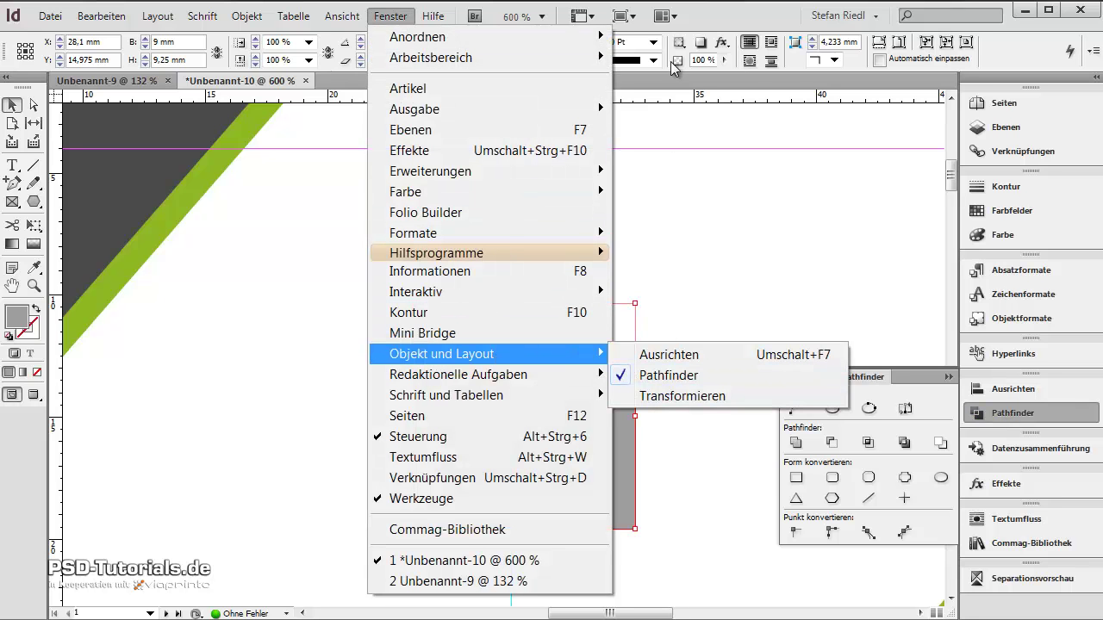
{"action": "left_click", "coordinate": [741, 25]}
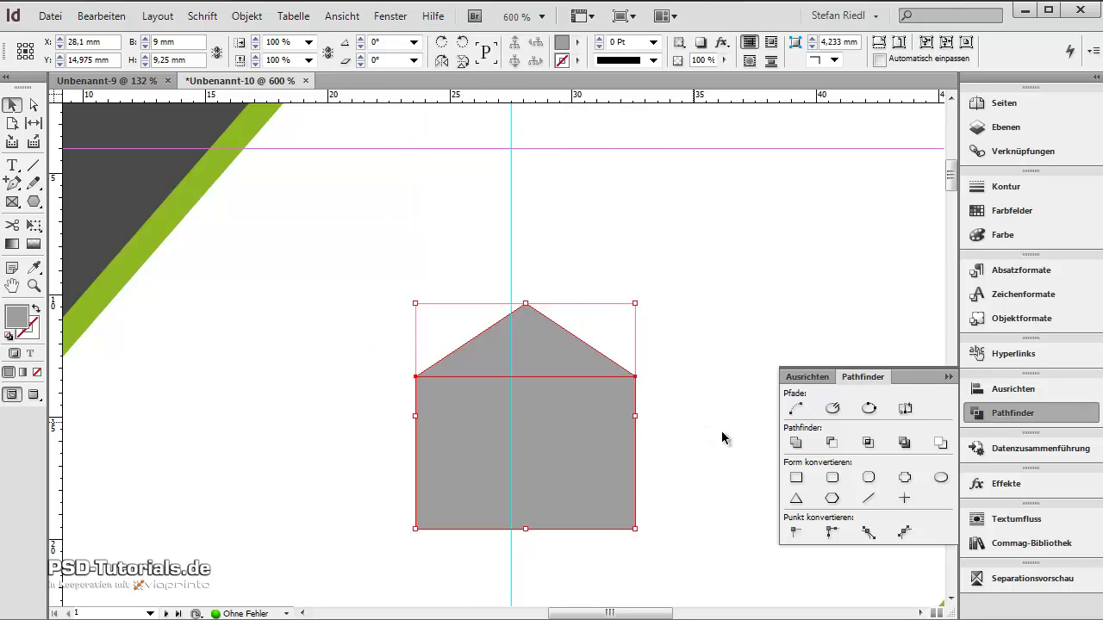
{"action": "left_click", "coordinate": [795, 444]}
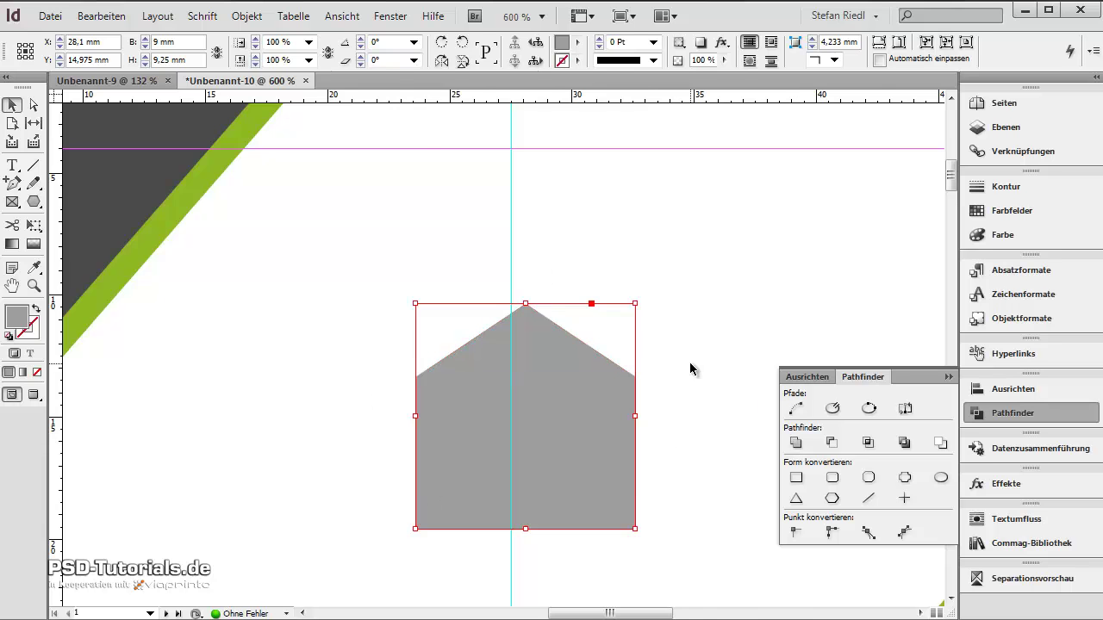
Move the grey house horizontally to the card's right side, at about X 47.3 mm
{"action": "scroll", "coordinate": [525, 436], "scroll_direction": "down", "scroll_amount": 2}
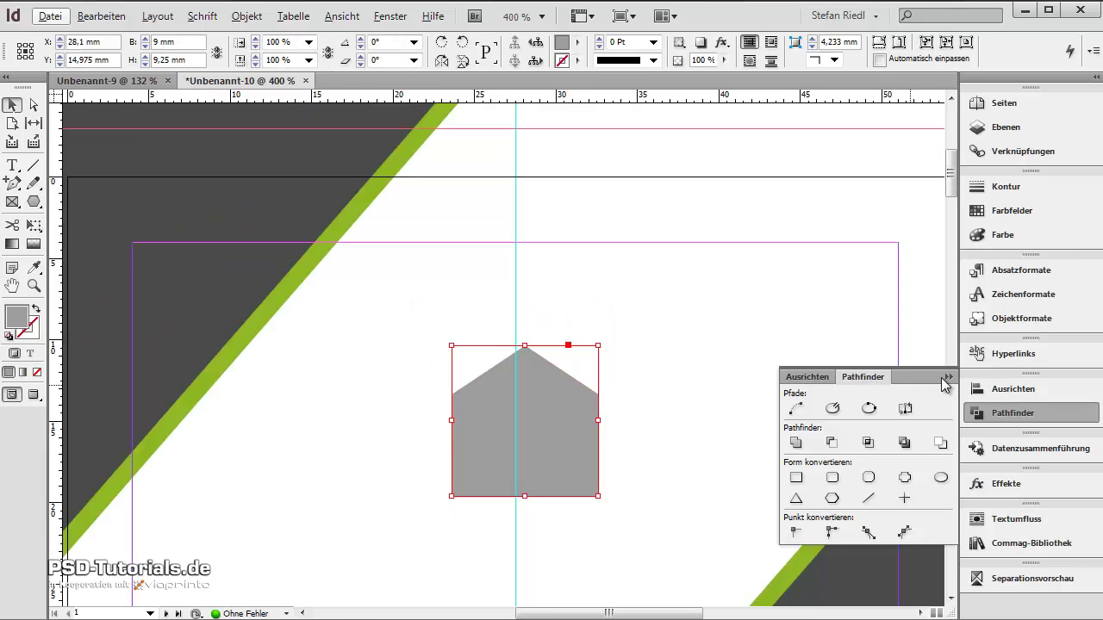
{"action": "left_click", "coordinate": [948, 376]}
{"action": "left_click_drag", "start_coordinate": [583, 449], "coordinate": [891, 446]}
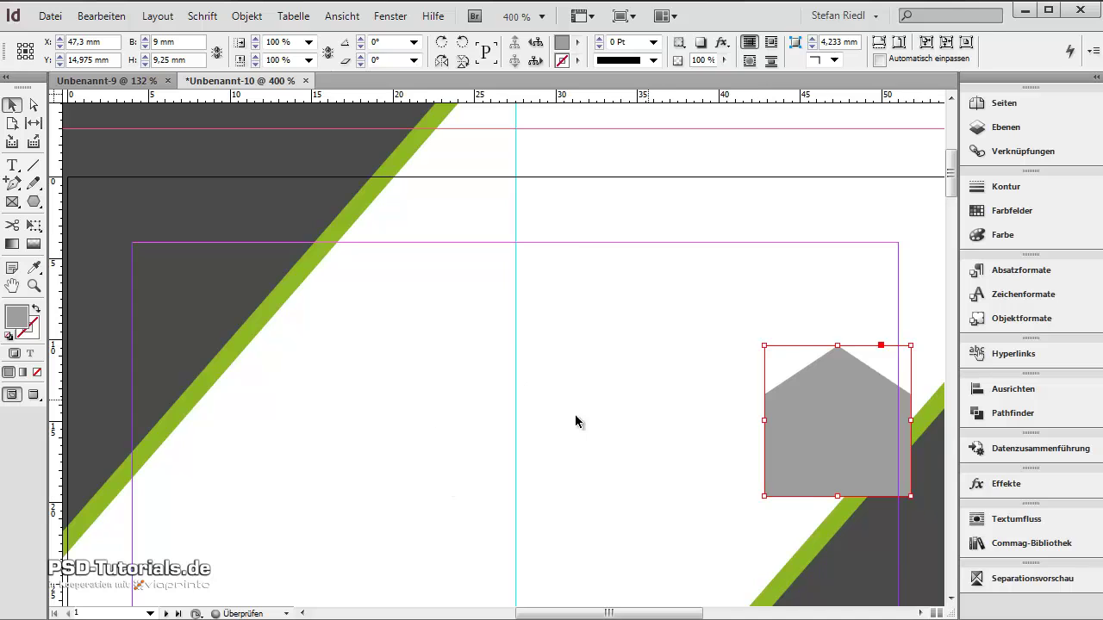
{"action": "left_click", "coordinate": [415, 403]}
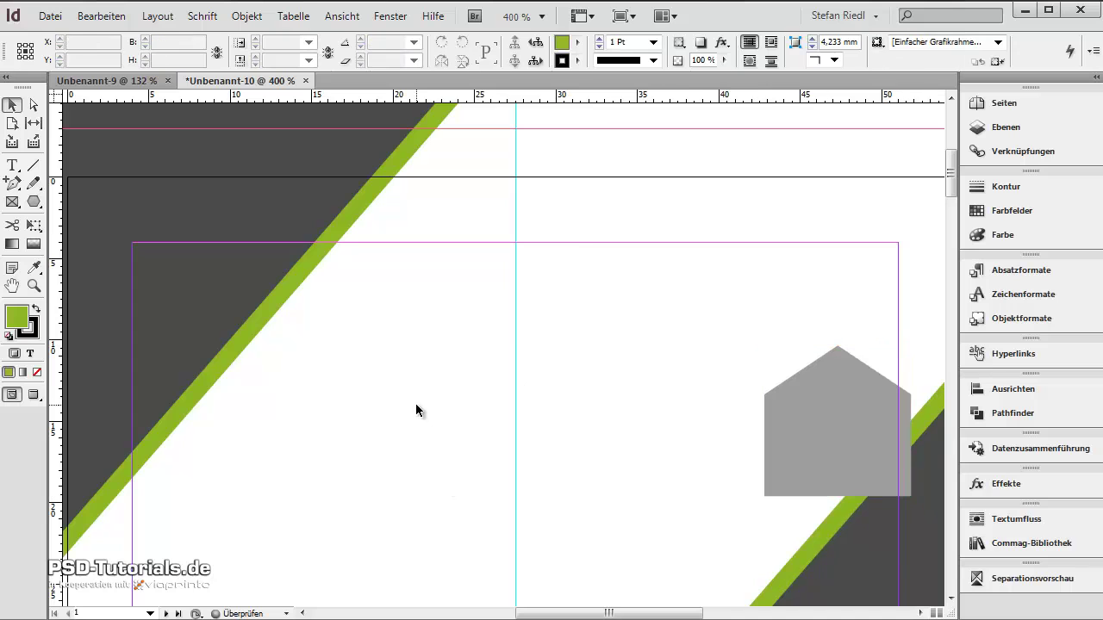
Draw a square frame of about 4.2 x 4.2 mm in the upper white area and fill it with green C=53 M=5 Y=100 K=0
{"action": "left_click", "coordinate": [13, 203]}
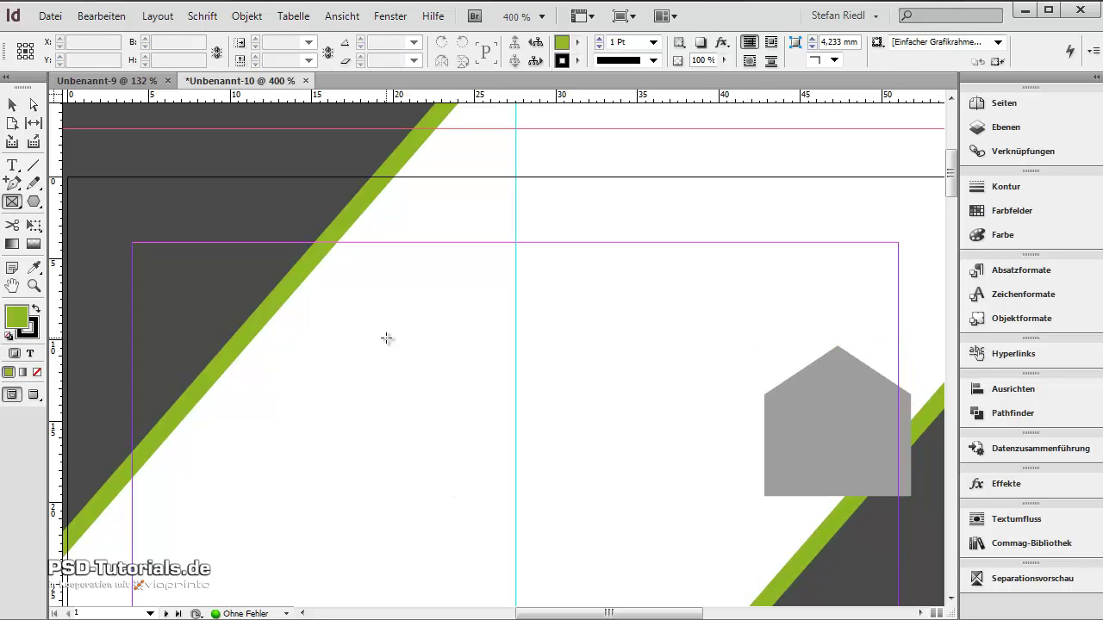
{"action": "left_click_drag", "start_coordinate": [386, 328], "coordinate": [461, 396]}
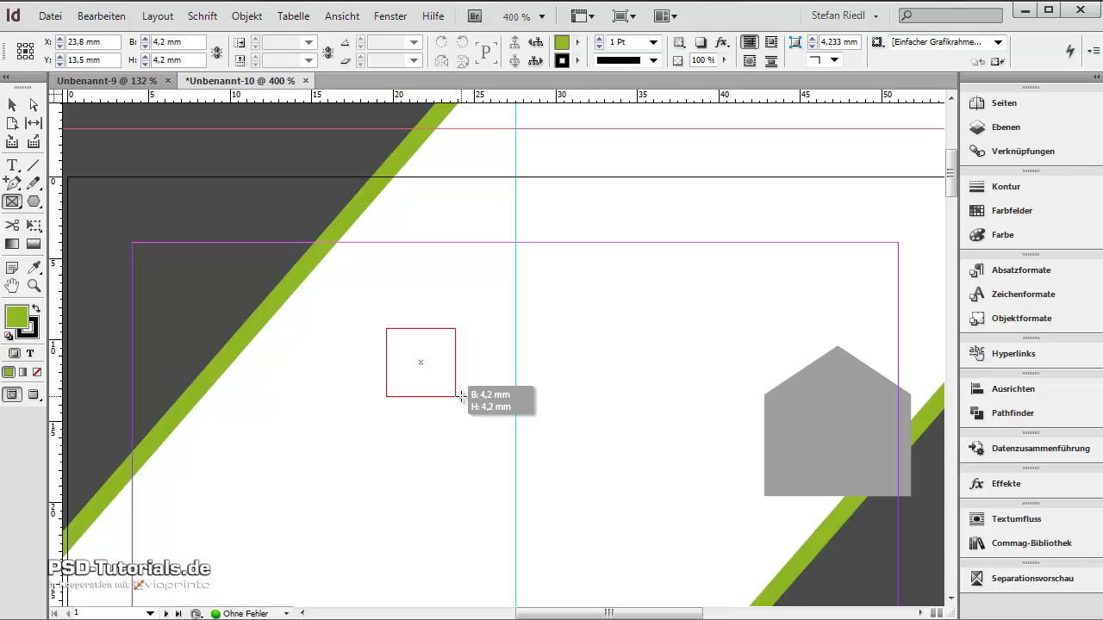
{"action": "left_click_drag", "start_coordinate": [462, 397], "coordinate": [462, 397]}
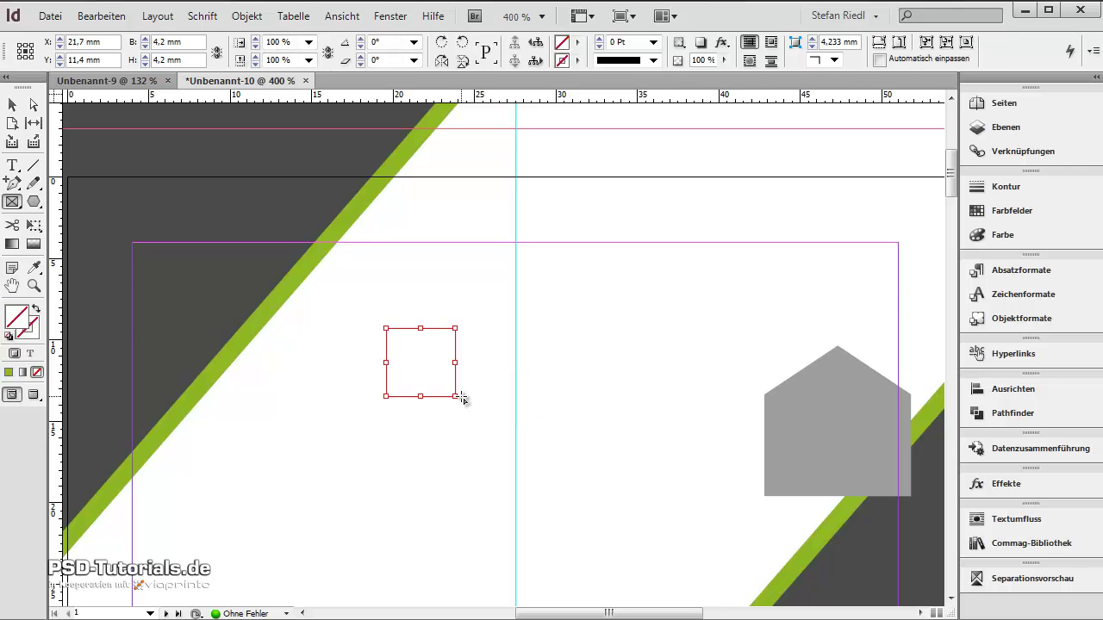
{"action": "left_click", "coordinate": [576, 41]}
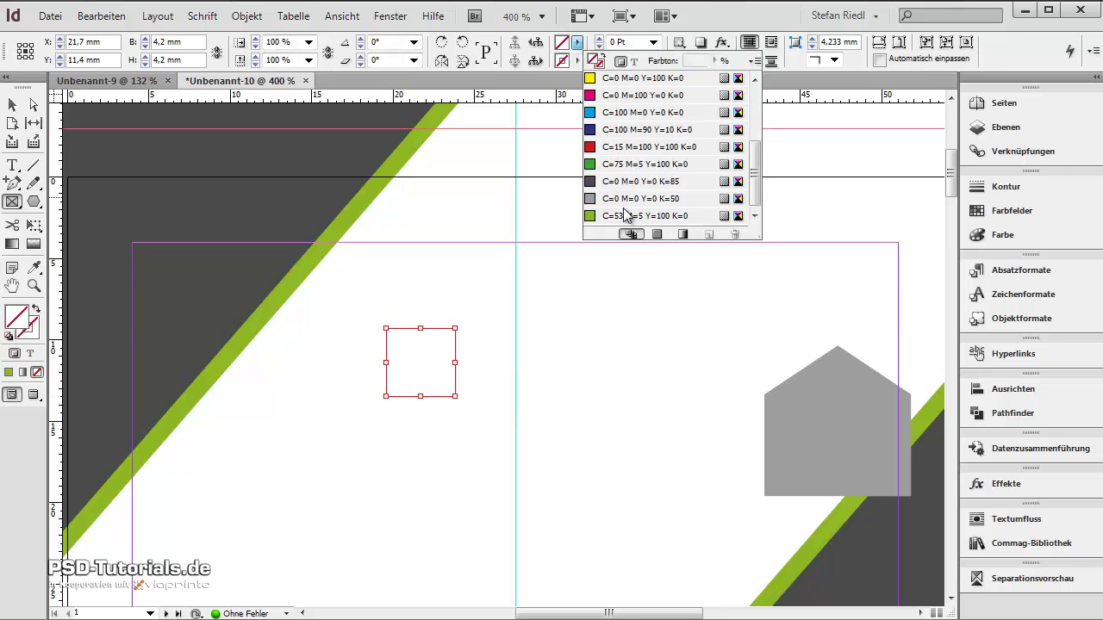
{"action": "left_click", "coordinate": [626, 216]}
{"action": "key", "text": "v"}
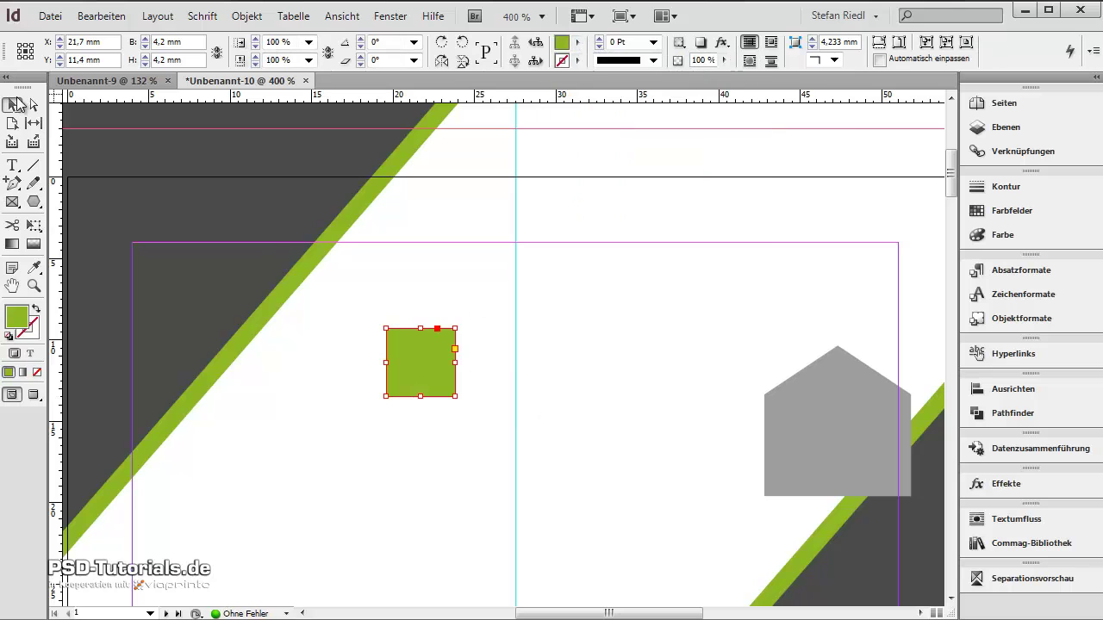
{"action": "left_click", "coordinate": [408, 433]}
Enlarge the green square to about 5.25 x 5.25 mm and duplicate it into a two-by-two grid with narrow gaps
{"action": "left_click", "coordinate": [434, 373]}
{"action": "left_click_drag", "start_coordinate": [456, 328], "coordinate": [471, 310]}
{"action": "left_click_drag", "start_coordinate": [438, 358], "coordinate": [534, 361]}
{"action": "left_click_drag", "start_coordinate": [407, 287], "coordinate": [500, 440]}
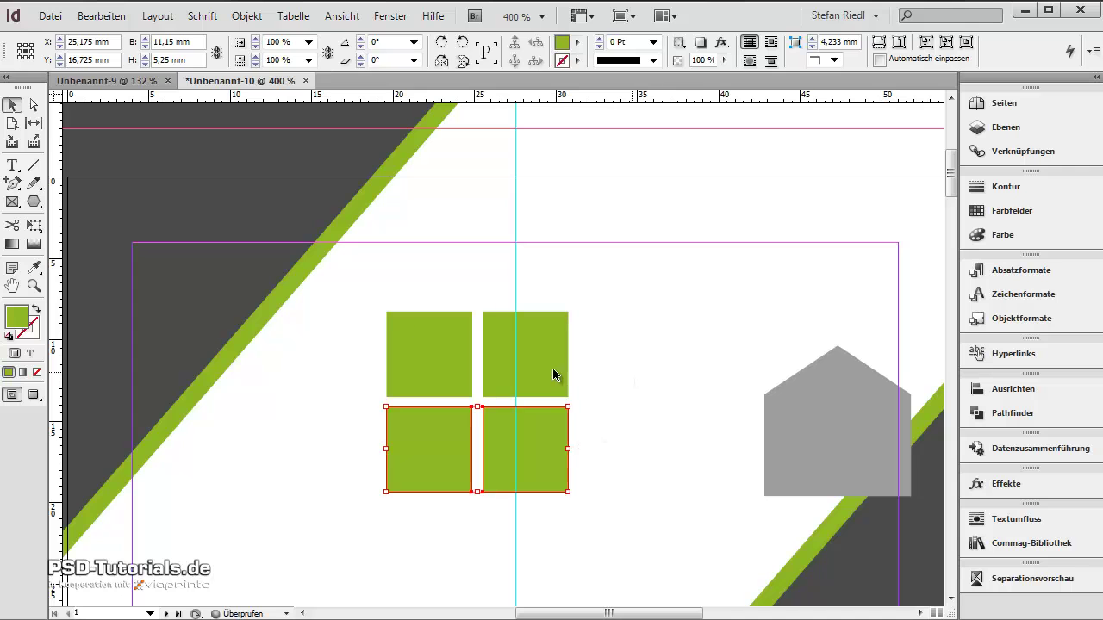
Round only the upper-left corner of the grid's upper-left green square, with a corner size of 4.233 mm
{"action": "left_click", "coordinate": [477, 353]}
{"action": "left_click", "coordinate": [438, 345]}
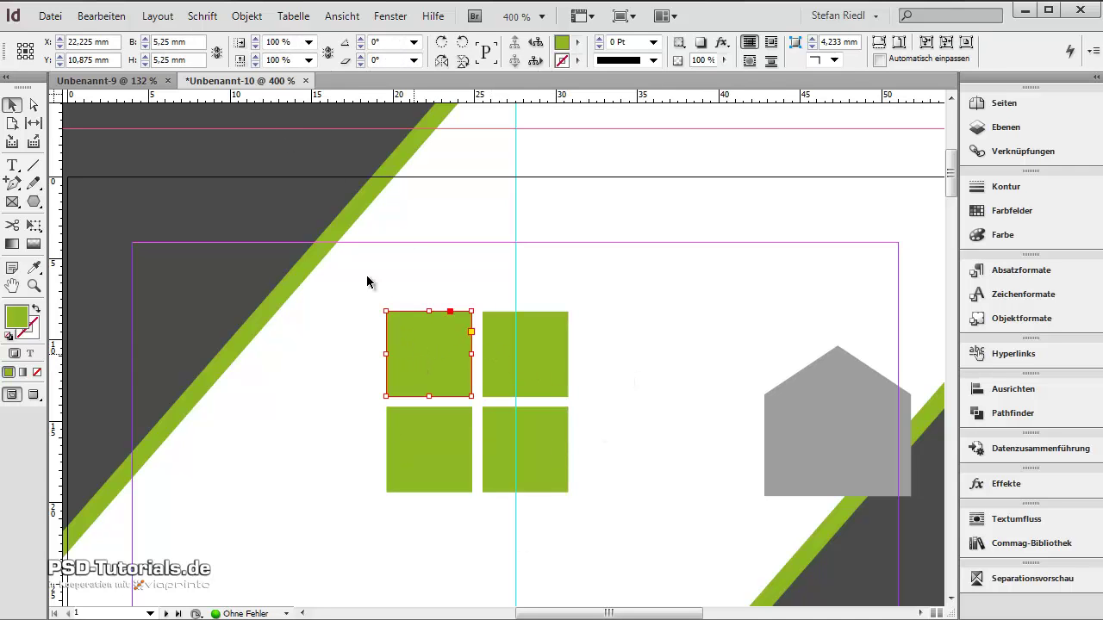
{"action": "left_click", "coordinate": [246, 16]}
{"action": "left_click", "coordinate": [298, 403]}
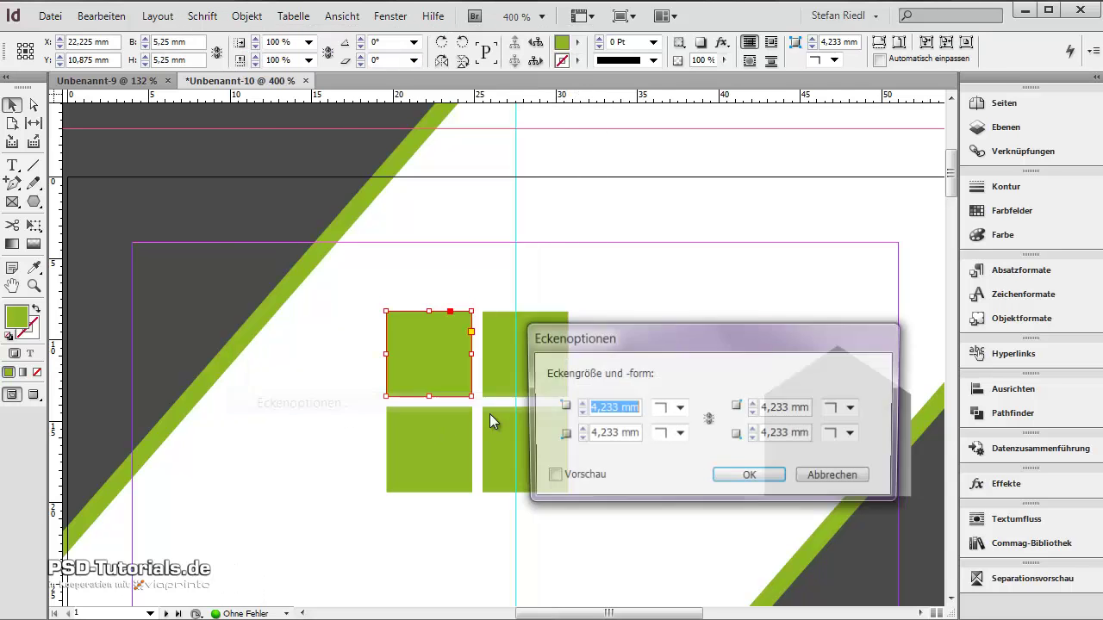
{"action": "left_click", "coordinate": [671, 410]}
{"action": "left_click", "coordinate": [663, 512]}
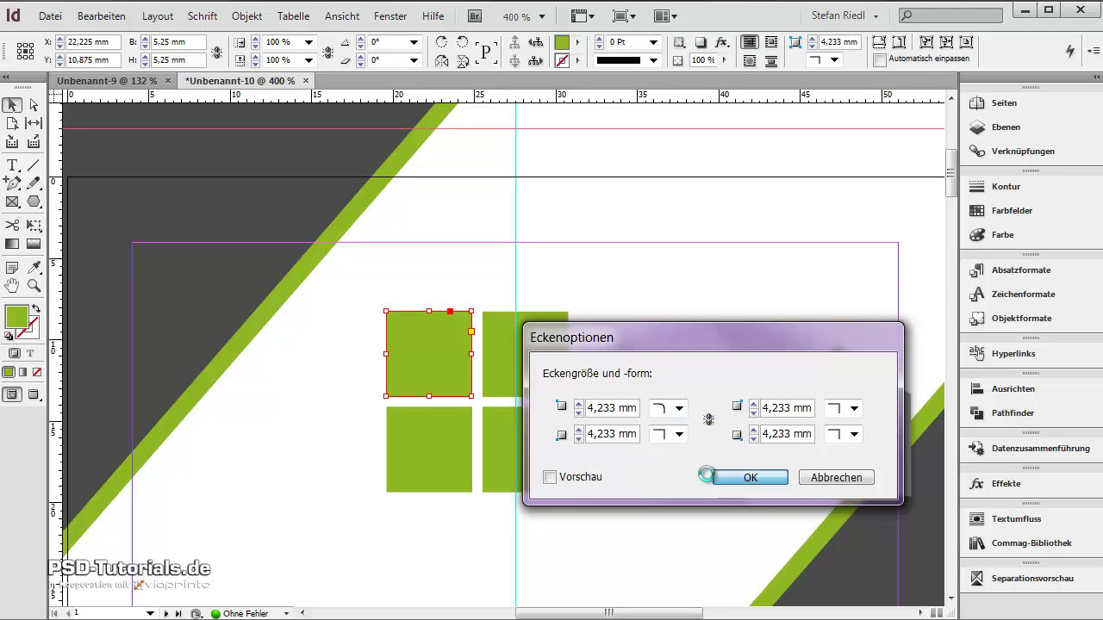
{"action": "left_click", "coordinate": [704, 475]}
Round only the upper-right corner of the grid's upper-right green square
{"action": "left_click", "coordinate": [486, 315]}
{"action": "left_click", "coordinate": [245, 16]}
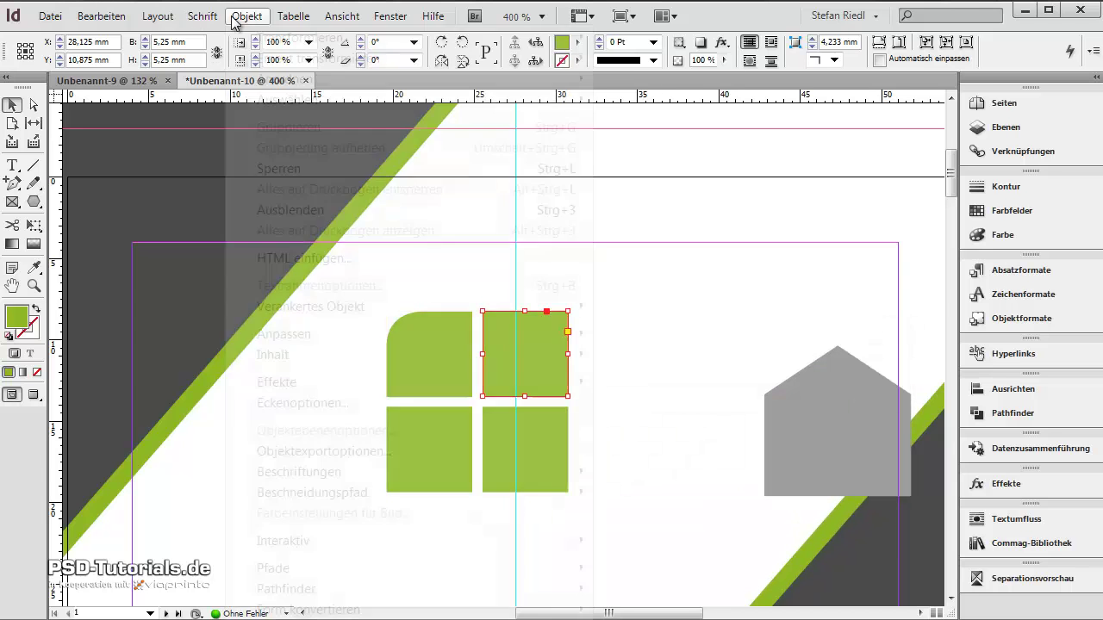
{"action": "left_click", "coordinate": [338, 403]}
{"action": "left_click", "coordinate": [829, 412]}
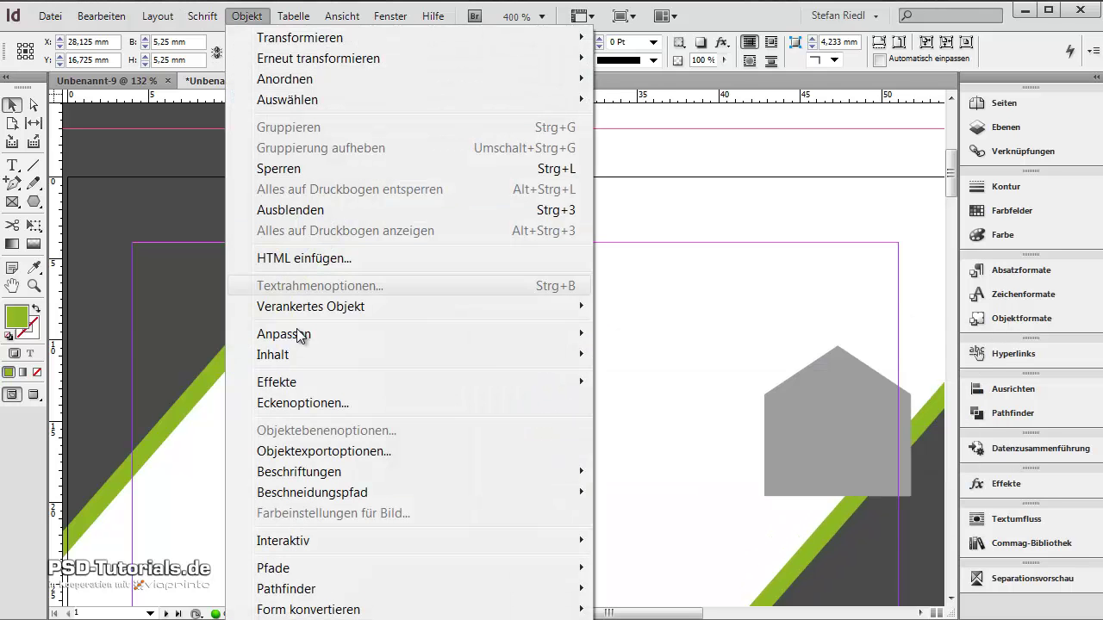
Round only the lower-right corner of the grid's lower-right green square, with a corner size of 4.233 mm
{"action": "left_click", "coordinate": [328, 403]}
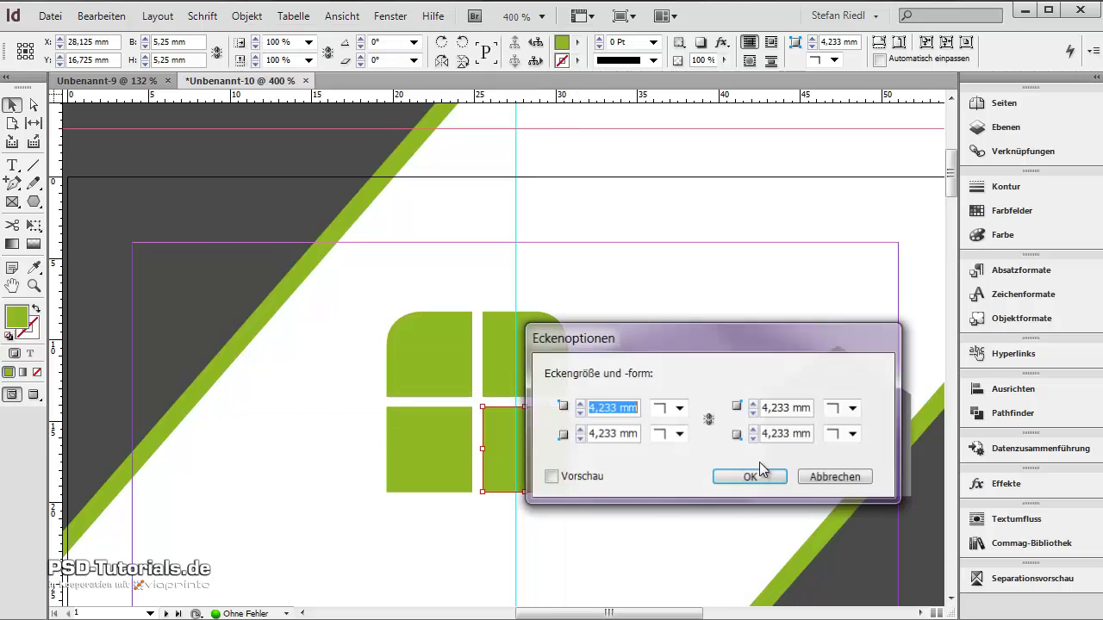
{"action": "left_click", "coordinate": [853, 435]}
{"action": "left_click", "coordinate": [853, 543]}
{"action": "left_click", "coordinate": [771, 479]}
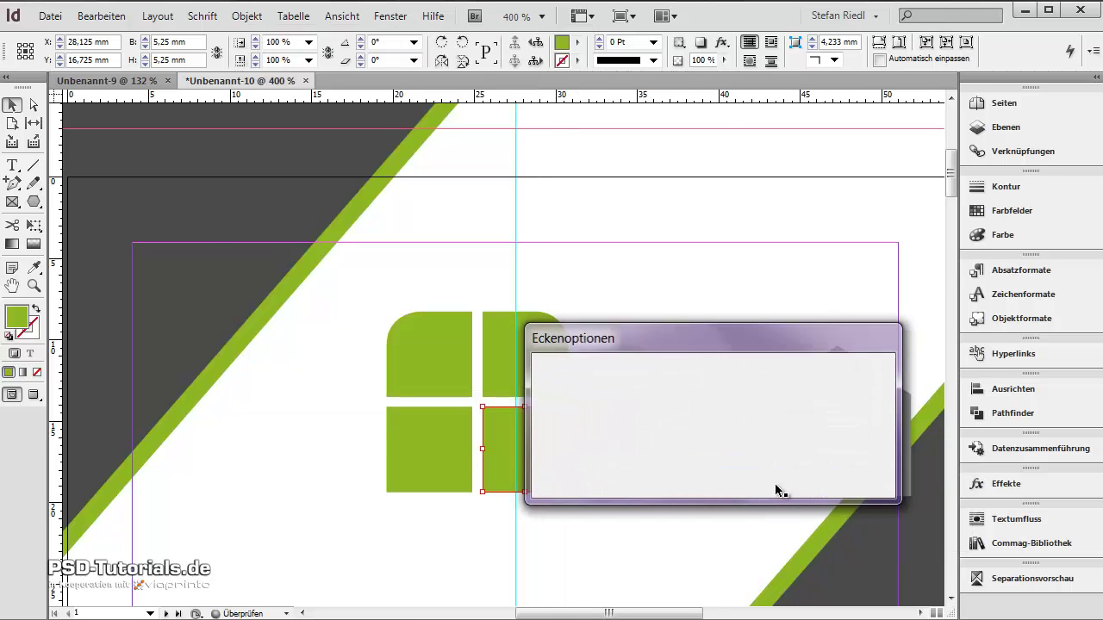
Round only the lower-left corner of the grid's lower-left green square
{"action": "left_click", "coordinate": [434, 443]}
{"action": "left_click", "coordinate": [247, 17]}
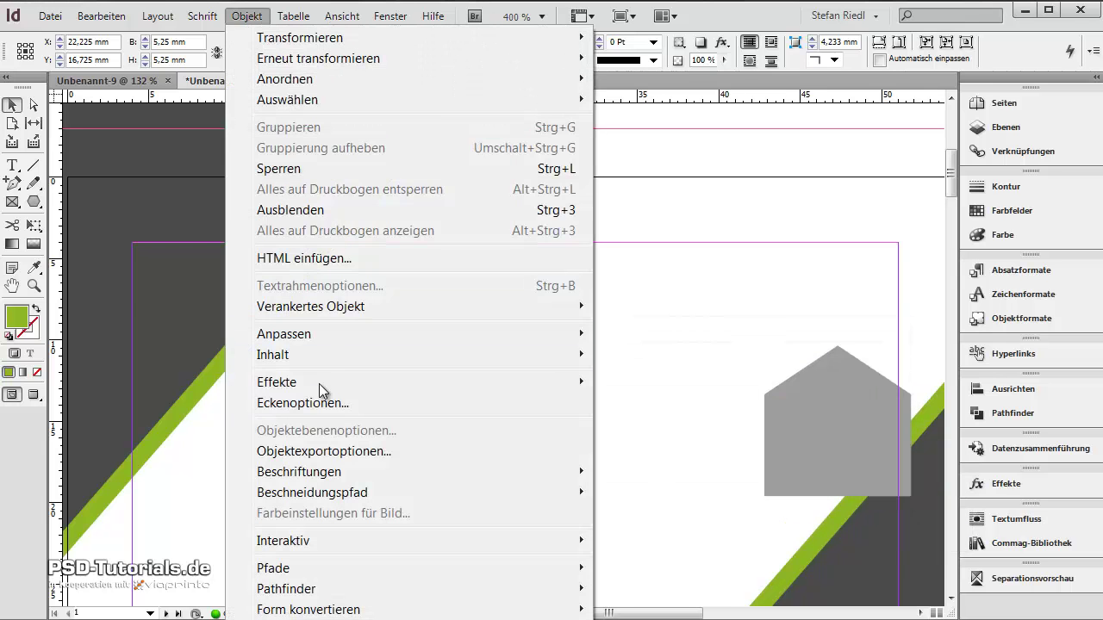
{"action": "left_click", "coordinate": [319, 403]}
{"action": "left_click", "coordinate": [679, 434]}
{"action": "left_click", "coordinate": [694, 538]}
{"action": "left_click", "coordinate": [751, 477]}
{"action": "left_click", "coordinate": [626, 290]}
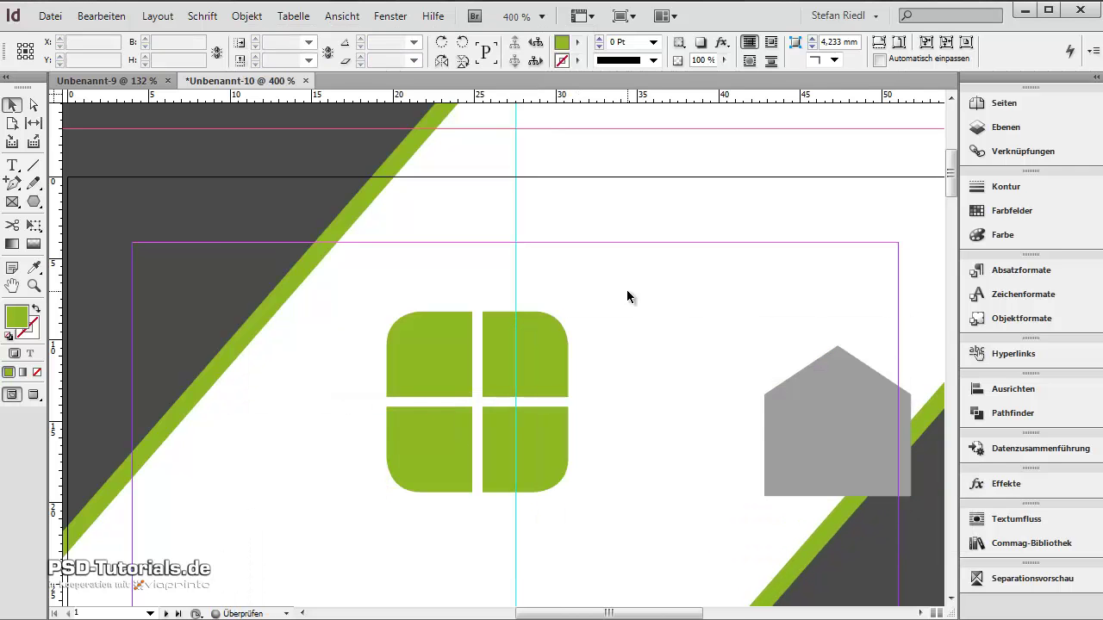
Preview the card without guides and enlarge the four green shapes together to about 14.16 x 14.1 mm
{"action": "left_click", "coordinate": [785, 431]}
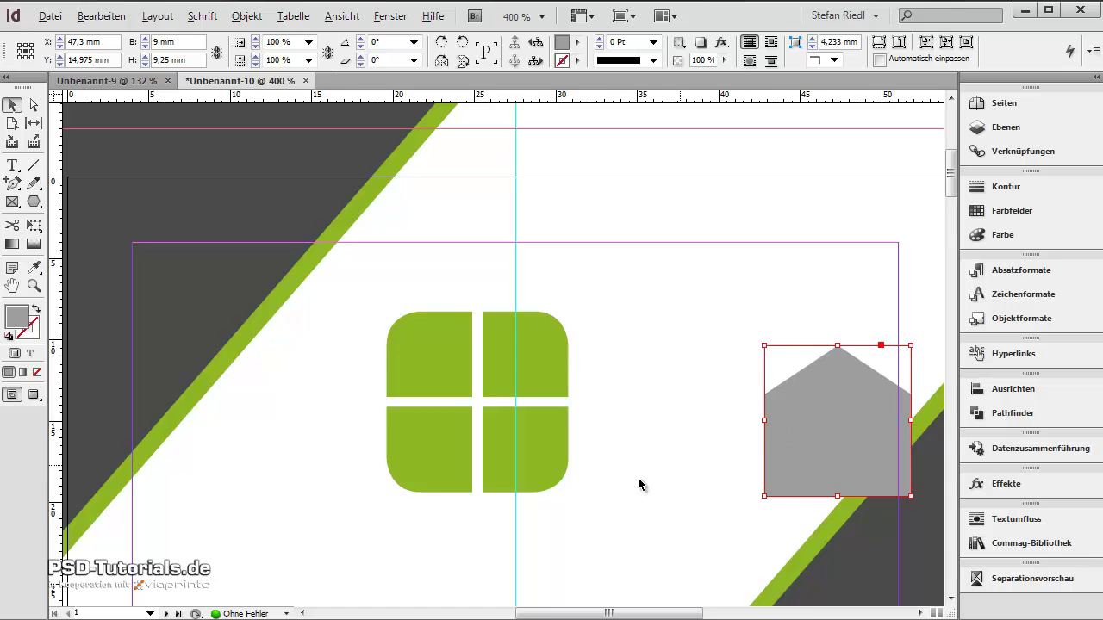
{"action": "scroll", "coordinate": [640, 485], "scroll_direction": "down", "scroll_amount": 2}
{"action": "scroll", "coordinate": [628, 455], "scroll_direction": "down", "scroll_amount": 1}
{"action": "key", "text": "w"}
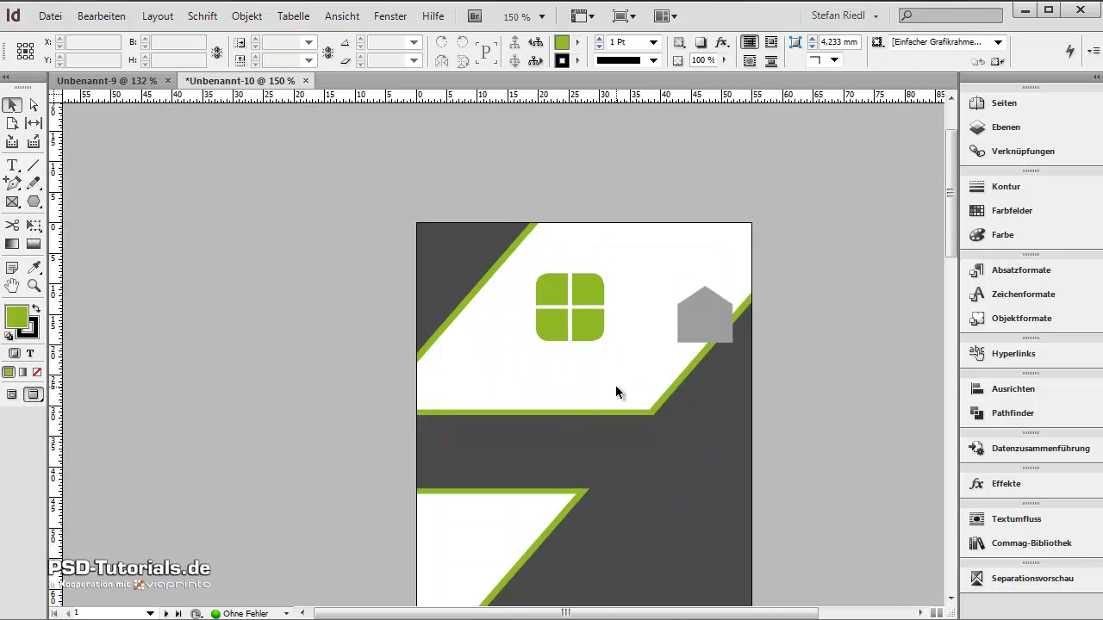
{"action": "scroll", "coordinate": [644, 430], "scroll_direction": "down", "scroll_amount": 2}
{"action": "scroll", "coordinate": [649, 431], "scroll_direction": "down", "scroll_amount": 1}
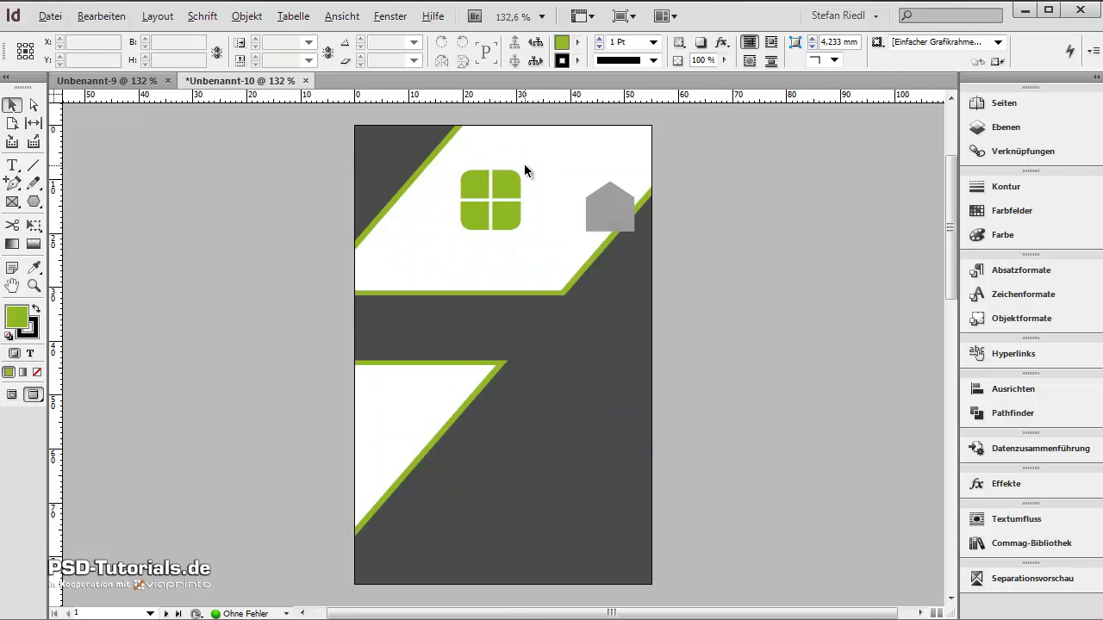
{"action": "scroll", "coordinate": [524, 164], "scroll_direction": "up", "scroll_amount": 3}
{"action": "left_click", "coordinate": [479, 212]}
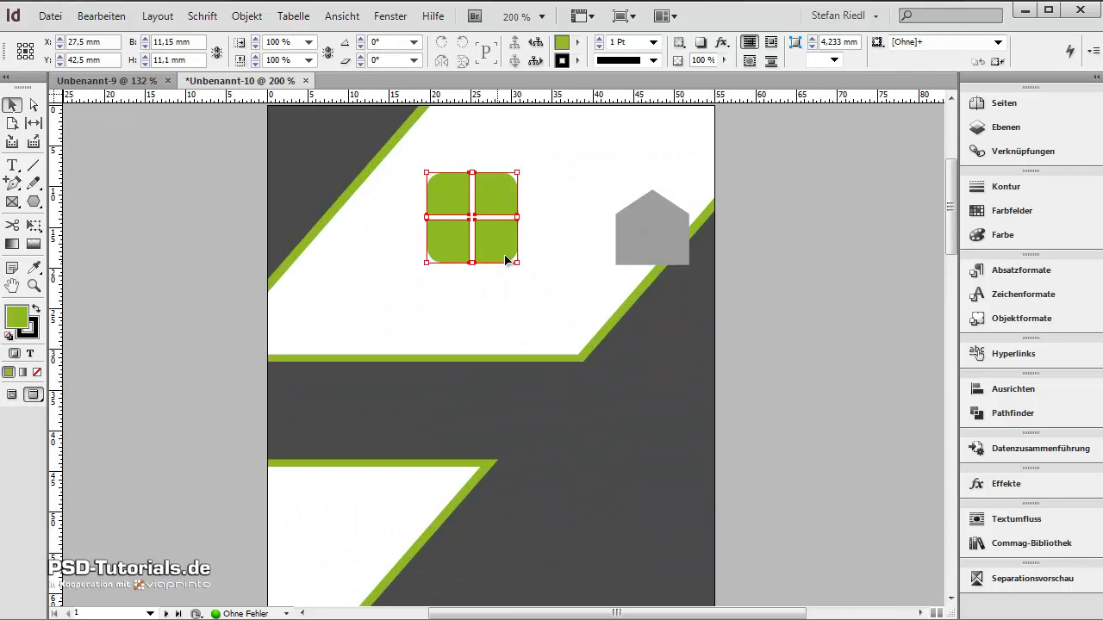
{"action": "left_click_drag", "start_coordinate": [526, 274], "coordinate": [543, 287]}
Show the guides again and centre the four green shapes on the card's vertical centre guide
{"action": "left_click", "coordinate": [657, 233]}
{"action": "key", "text": "w"}
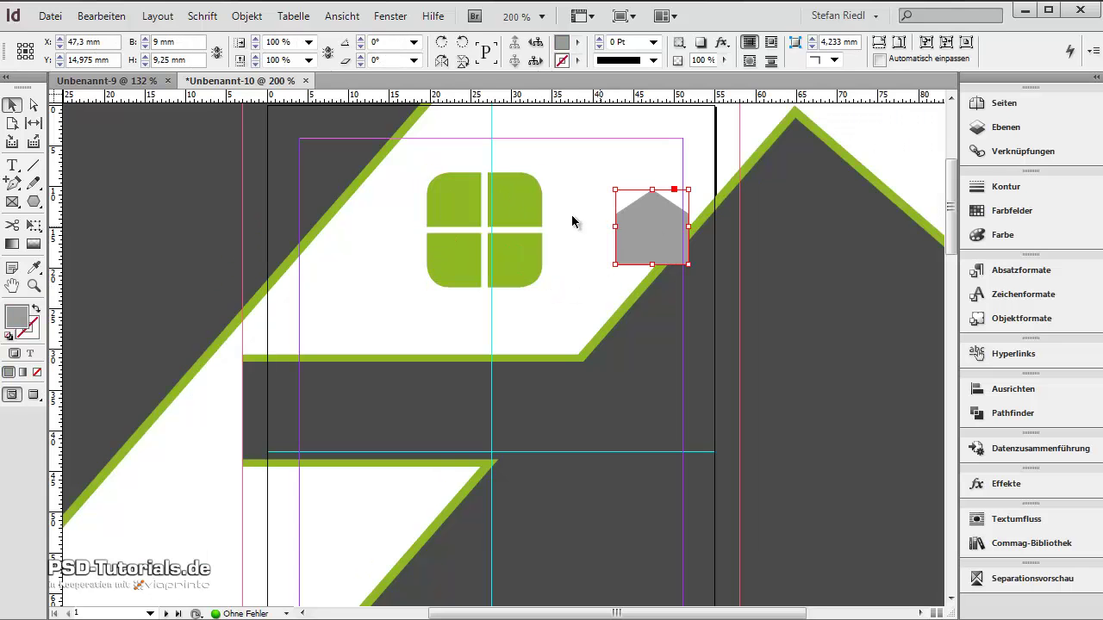
{"action": "left_click", "coordinate": [546, 204]}
{"action": "scroll", "coordinate": [547, 199], "scroll_direction": "up", "scroll_amount": 2}
{"action": "mouse_move", "coordinate": [365, 320]}
{"action": "left_mouse_down"}
{"action": "mouse_move", "coordinate": [387, 319]}
{"action": "mouse_move", "coordinate": [377, 319]}
{"action": "left_mouse_up"}
Move the grey house to the middle of the four green shapes, at about X 27.5 mm and Y 15.3 mm
{"action": "left_click", "coordinate": [628, 258]}
{"action": "left_click", "coordinate": [756, 258]}
{"action": "left_click_drag", "start_coordinate": [778, 262], "coordinate": [451, 264]}
{"action": "left_click", "coordinate": [657, 242]}
Bring the grey house to the front of the green shapes and preview the logo without guides
{"action": "left_click", "coordinate": [440, 260]}
{"action": "right_click", "coordinate": [446, 261]}
{"action": "mouse_move", "coordinate": [534, 454]}
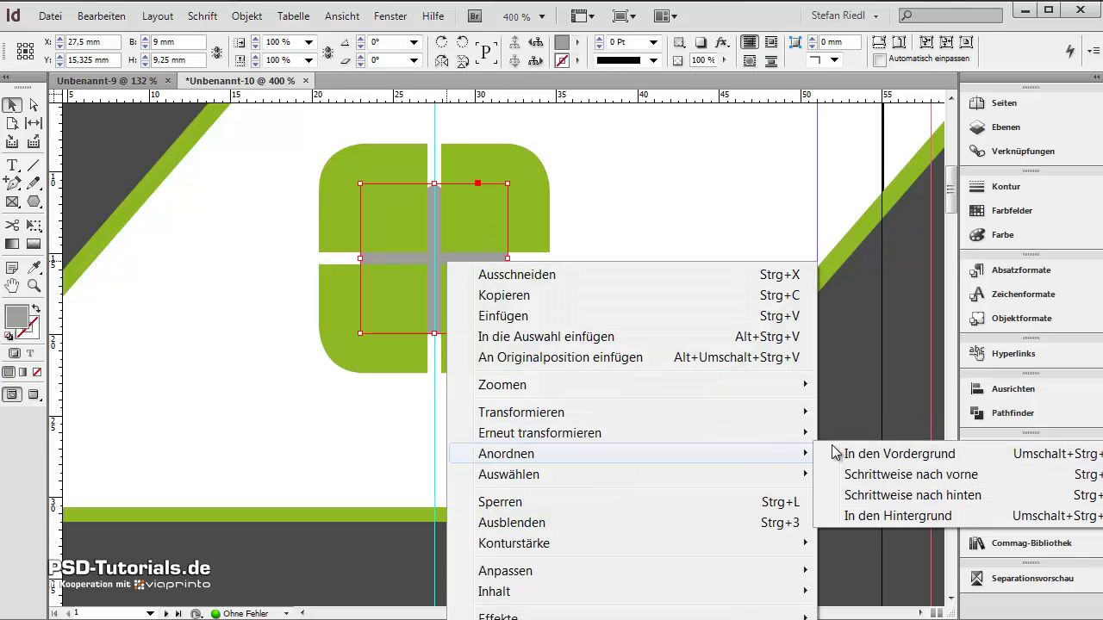
{"action": "left_click", "coordinate": [900, 453]}
{"action": "left_click", "coordinate": [625, 264]}
{"action": "key", "text": "w"}
{"action": "left_click_drag", "start_coordinate": [626, 263], "coordinate": [732, 354]}
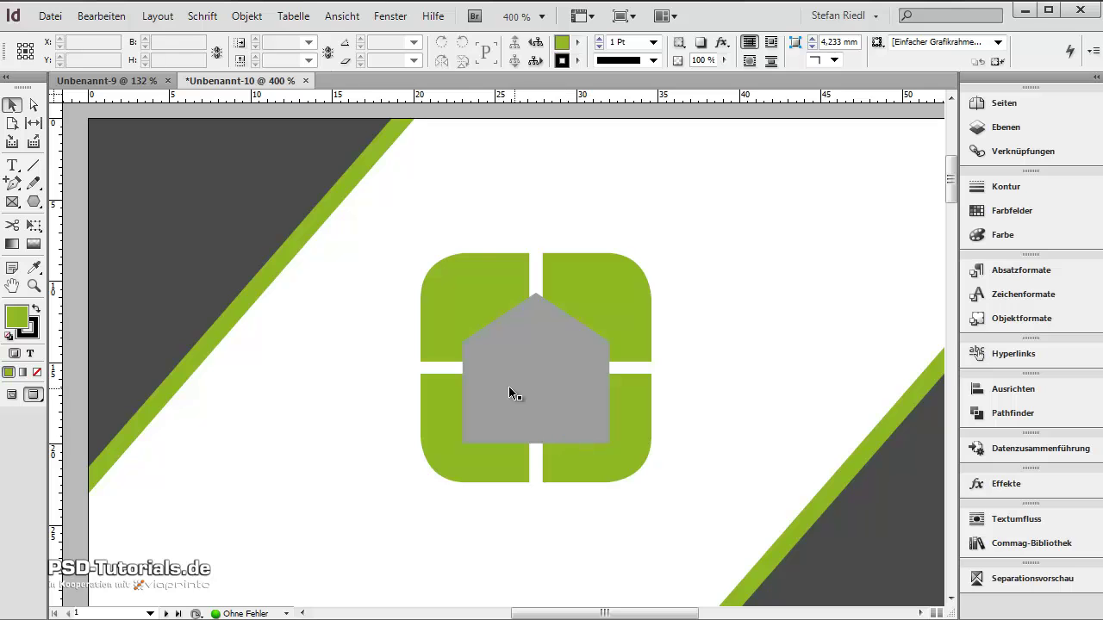
Combine the upper-left and lower-right green tiles into one shape with Pathfinder's Add
{"action": "left_click", "coordinate": [475, 276]}
{"action": "left_click", "coordinate": [626, 449], "text": "shift"}
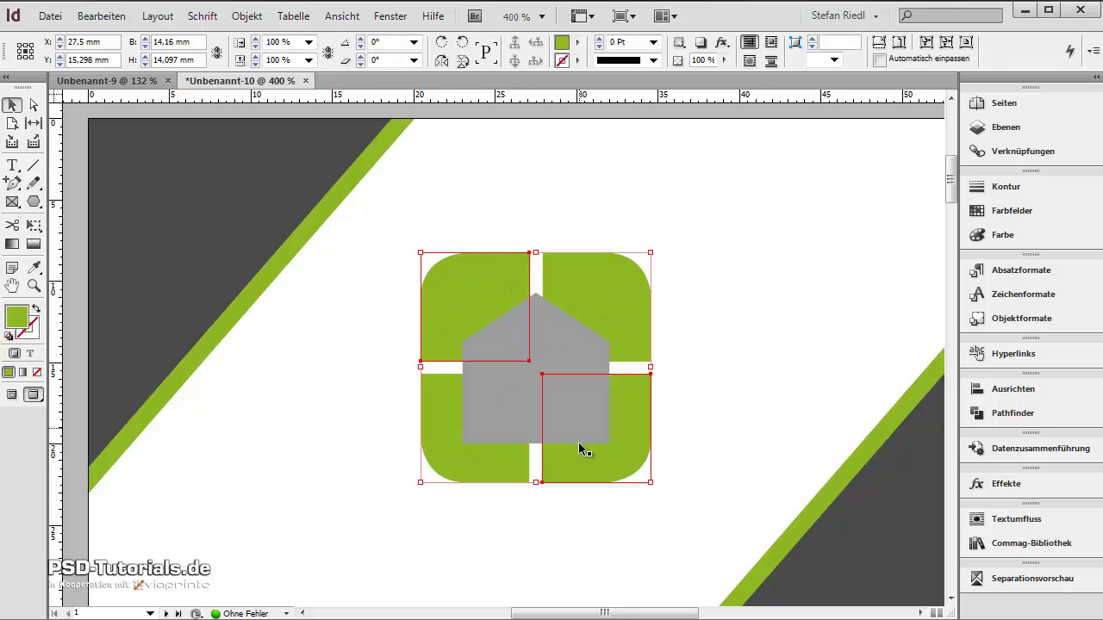
{"action": "left_click", "coordinate": [1026, 414]}
{"action": "left_click", "coordinate": [795, 444]}
Combine the upper-right and lower-left green tiles into a second shape with Pathfinder's Add
{"action": "left_click", "coordinate": [716, 312]}
{"action": "left_click", "coordinate": [644, 288]}
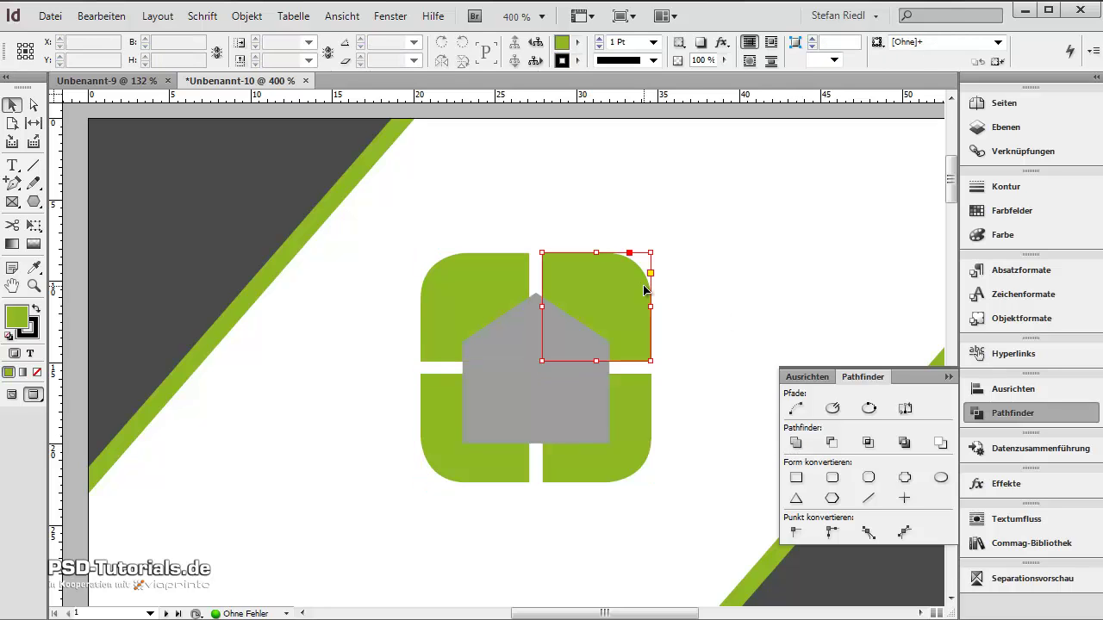
{"action": "left_click", "coordinate": [468, 455], "text": "shift"}
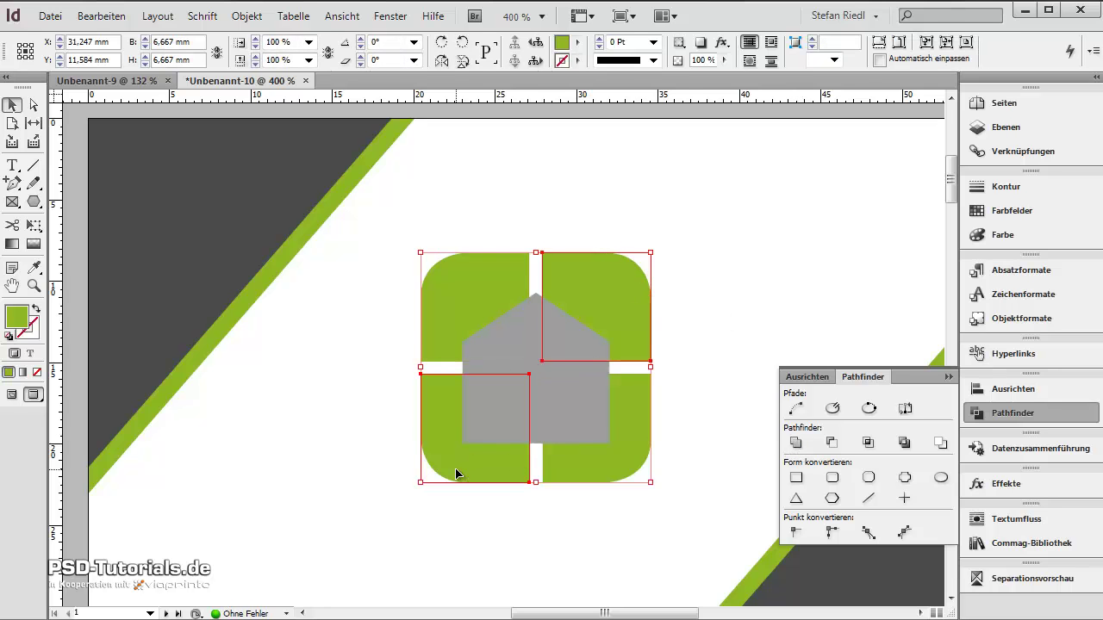
{"action": "left_click", "coordinate": [805, 444]}
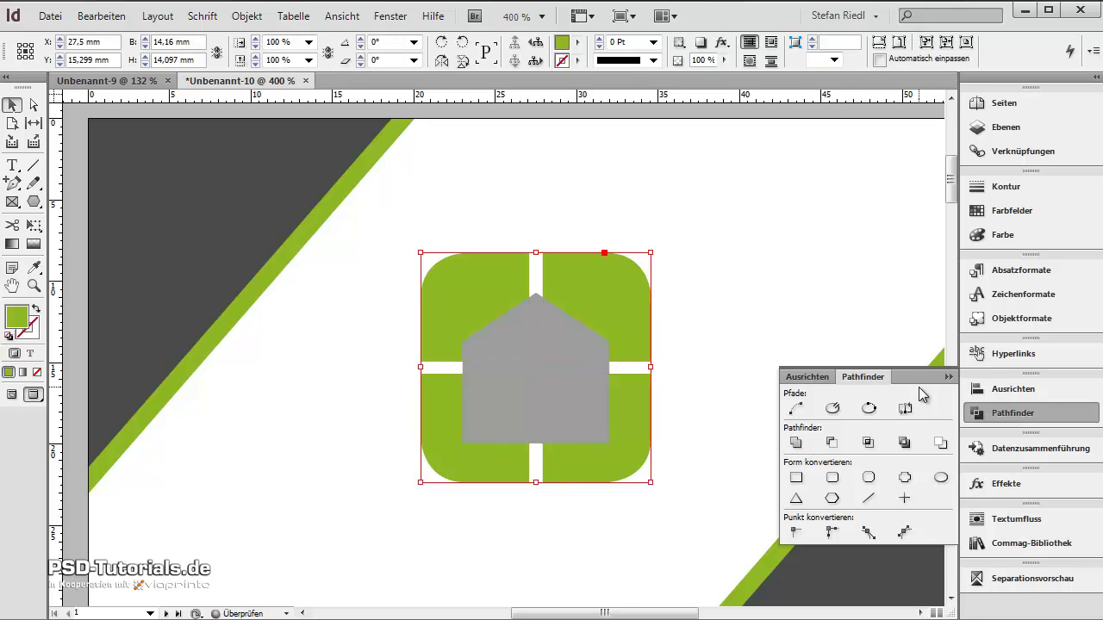
{"action": "left_click", "coordinate": [949, 377]}
Move the grey house and one joined tile pair aside to test the combined shapes, and undo both moves
{"action": "left_click", "coordinate": [736, 385]}
{"action": "left_click", "coordinate": [578, 405]}
{"action": "left_click_drag", "start_coordinate": [612, 411], "coordinate": [944, 411]}
{"action": "left_click", "coordinate": [623, 319]}
{"action": "left_click_drag", "start_coordinate": [623, 320], "coordinate": [390, 323]}
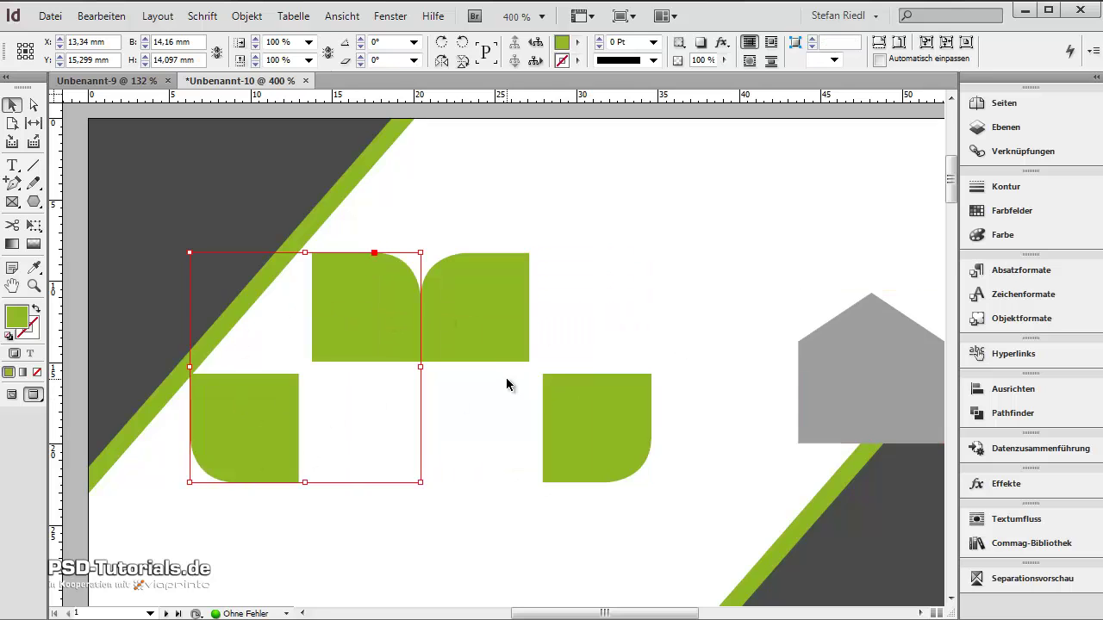
{"action": "key", "text": "ctrl+z"}
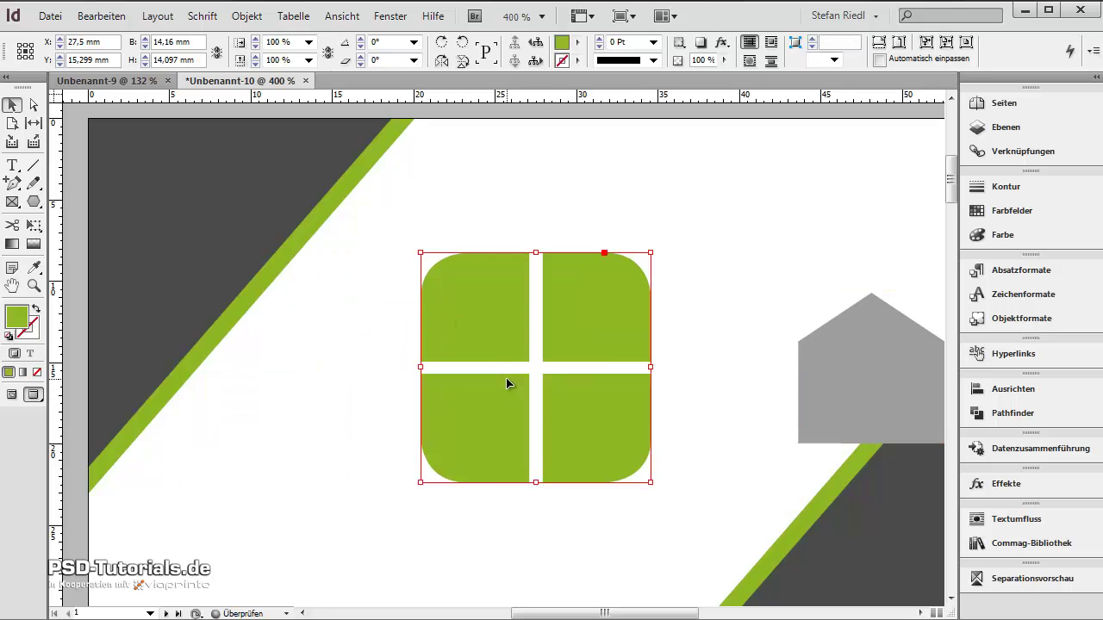
{"action": "key", "text": "ctrl+z"}
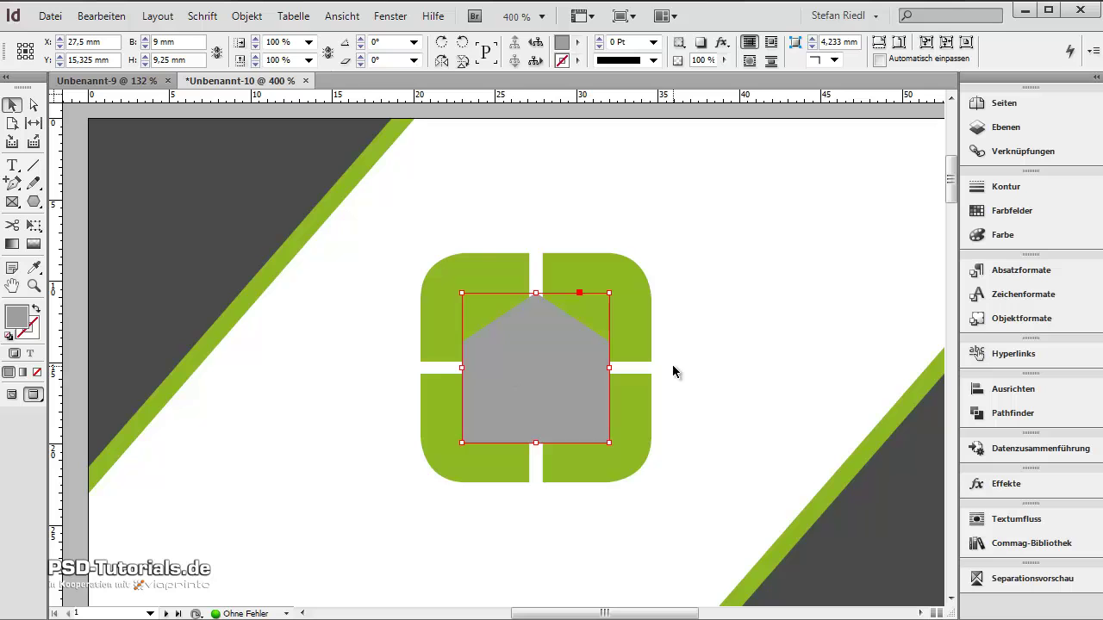
{"action": "left_click", "coordinate": [672, 365]}
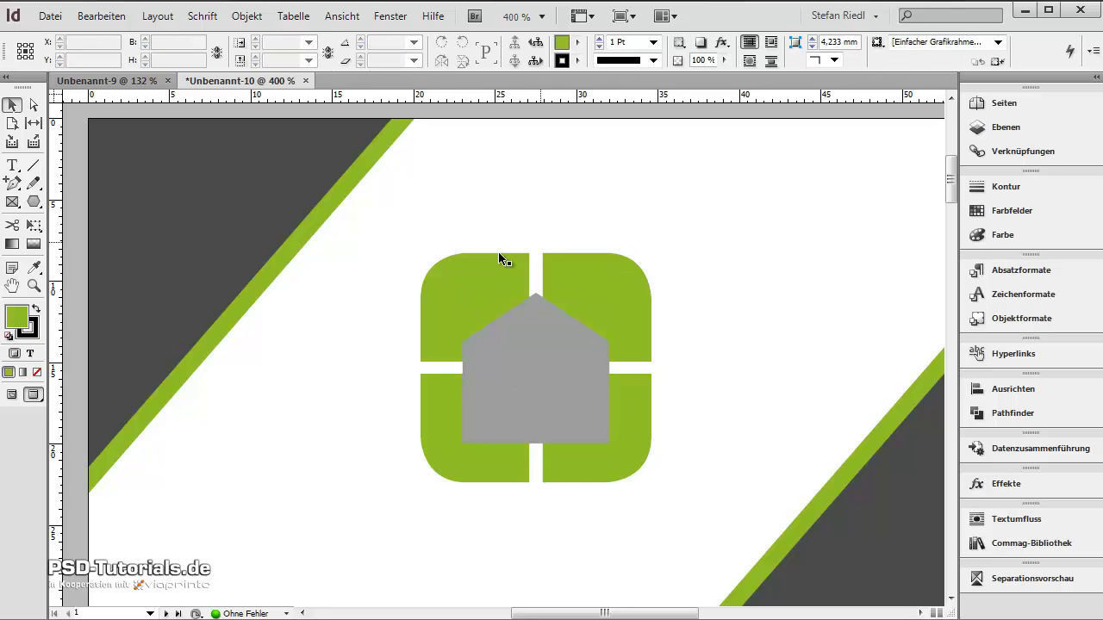
Fill the upper-left and lower-right tile pair with the grey swatch C=0 M=0 Y=0 K=50
{"action": "left_click", "coordinate": [630, 296]}
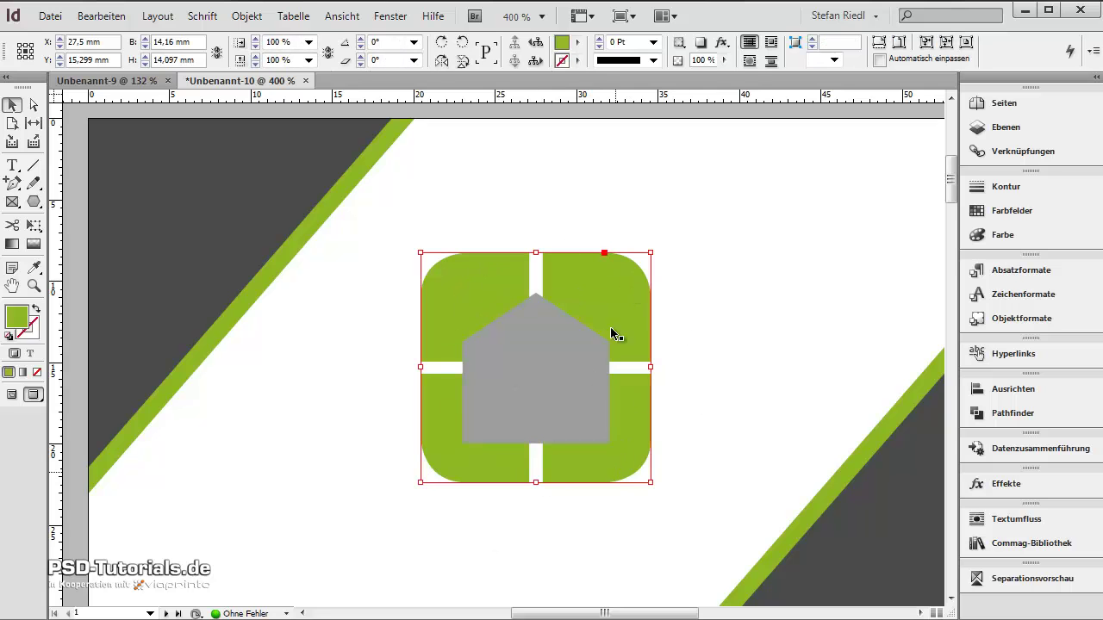
{"action": "left_click", "coordinate": [579, 49]}
{"action": "left_click", "coordinate": [636, 198]}
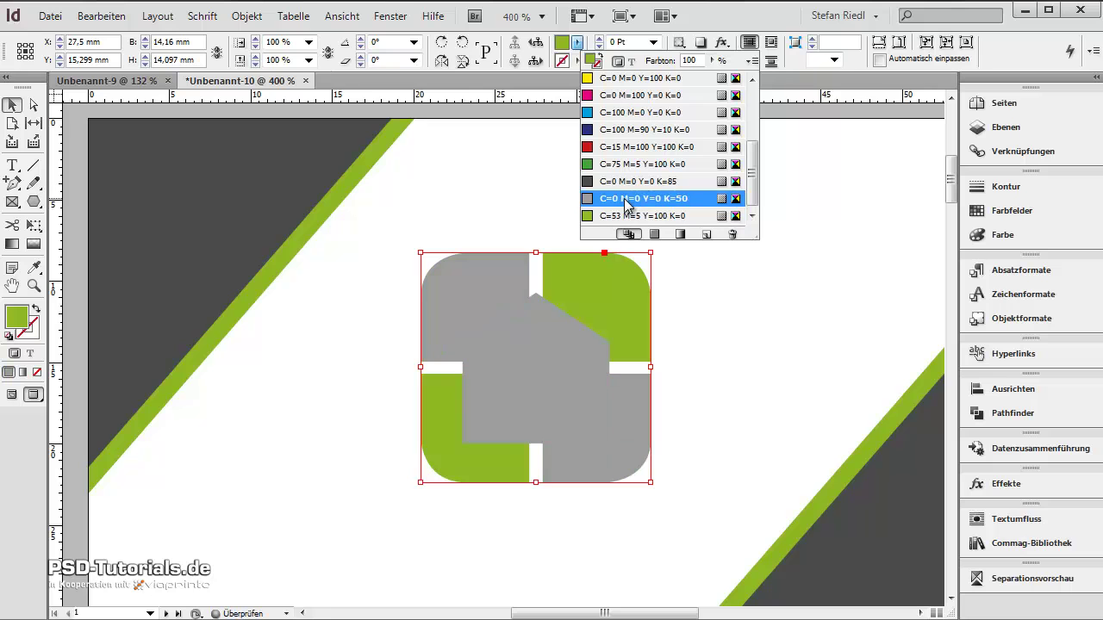
{"action": "left_click", "coordinate": [714, 378]}
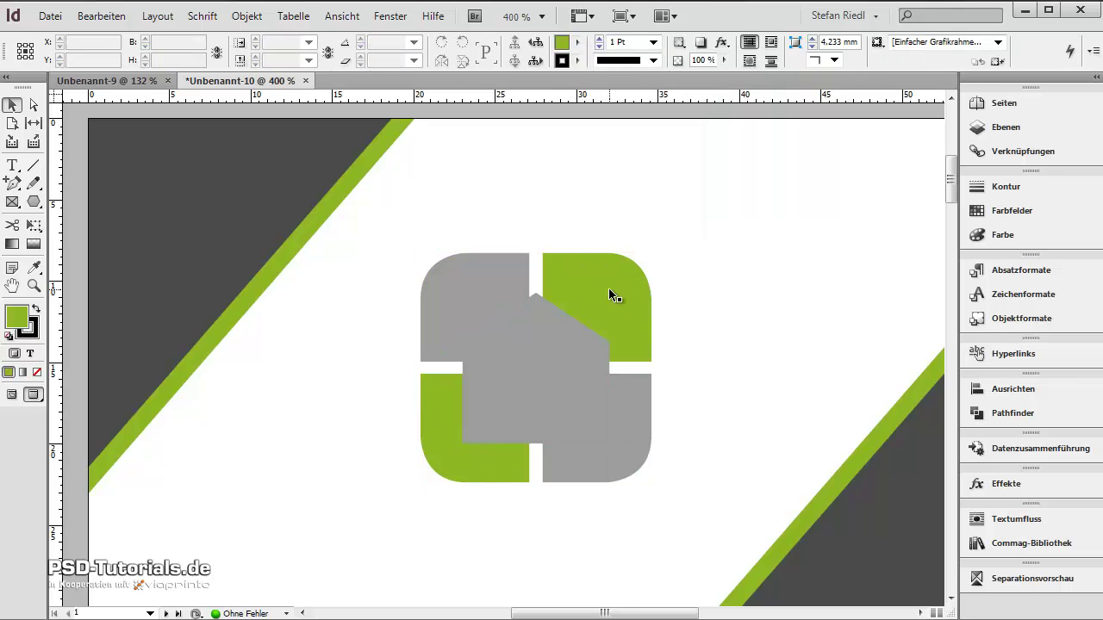
Fill the house with the dark grey swatch C=0 M=0 Y=0 K=85
{"action": "left_click", "coordinate": [563, 356]}
{"action": "left_click", "coordinate": [576, 42]}
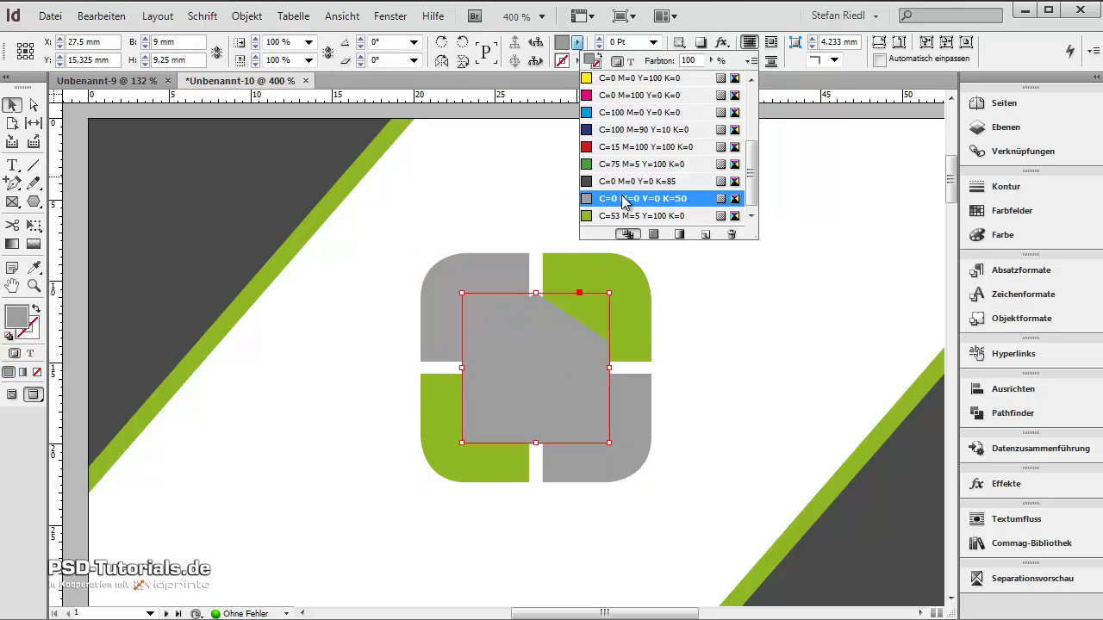
{"action": "left_click", "coordinate": [624, 181]}
{"action": "left_click", "coordinate": [296, 319]}
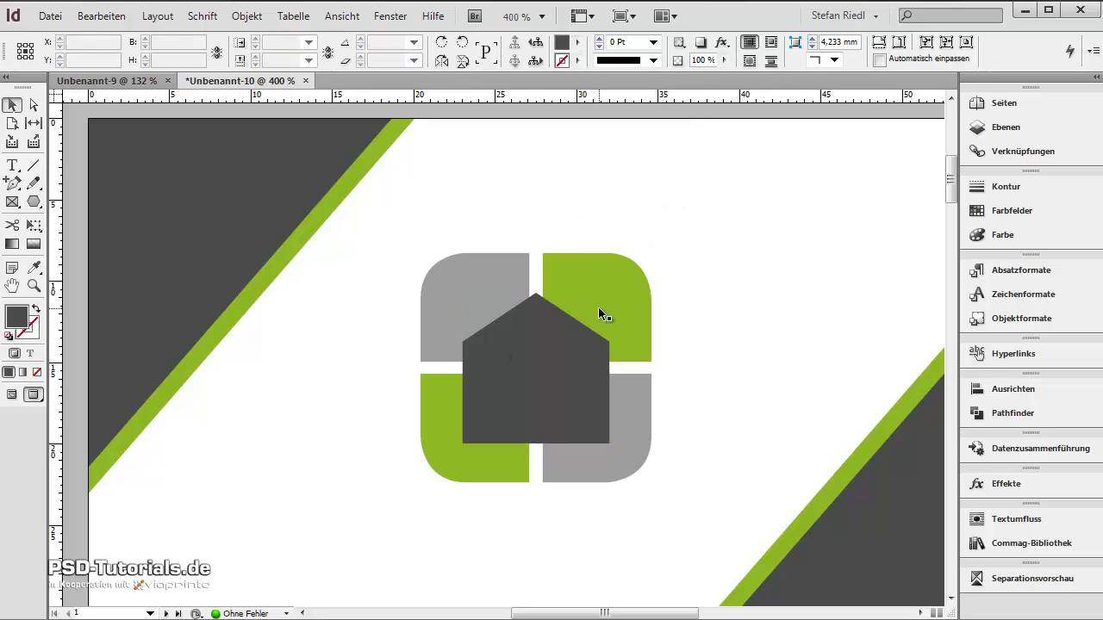
Group the green tile pair and the grey tile pair behind the house
{"action": "left_click", "coordinate": [599, 309]}
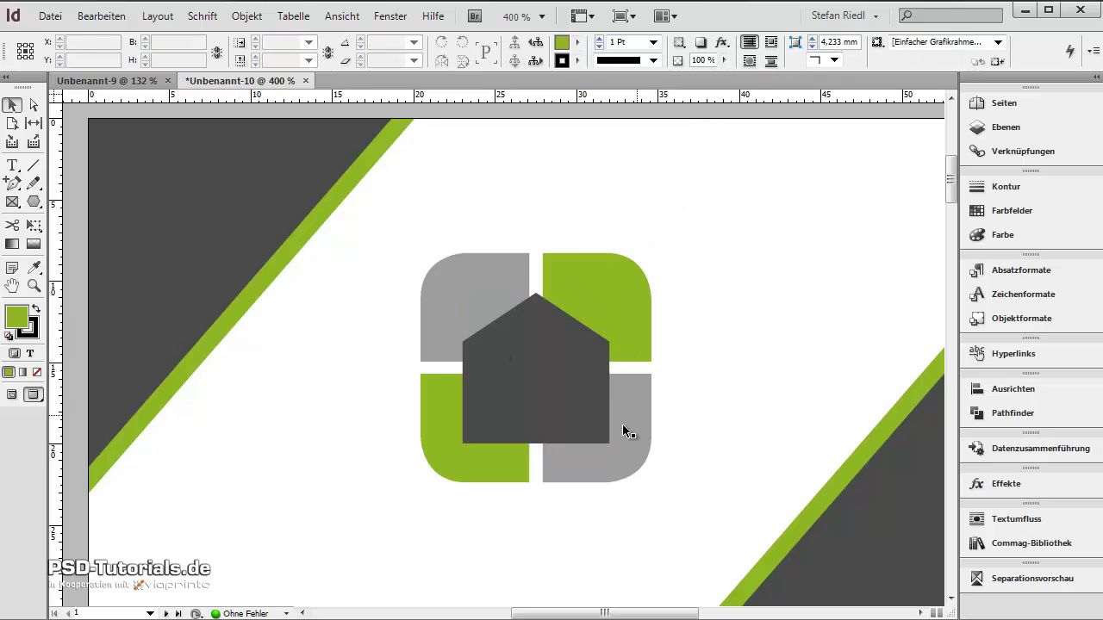
{"action": "left_click", "coordinate": [471, 297], "text": "shift"}
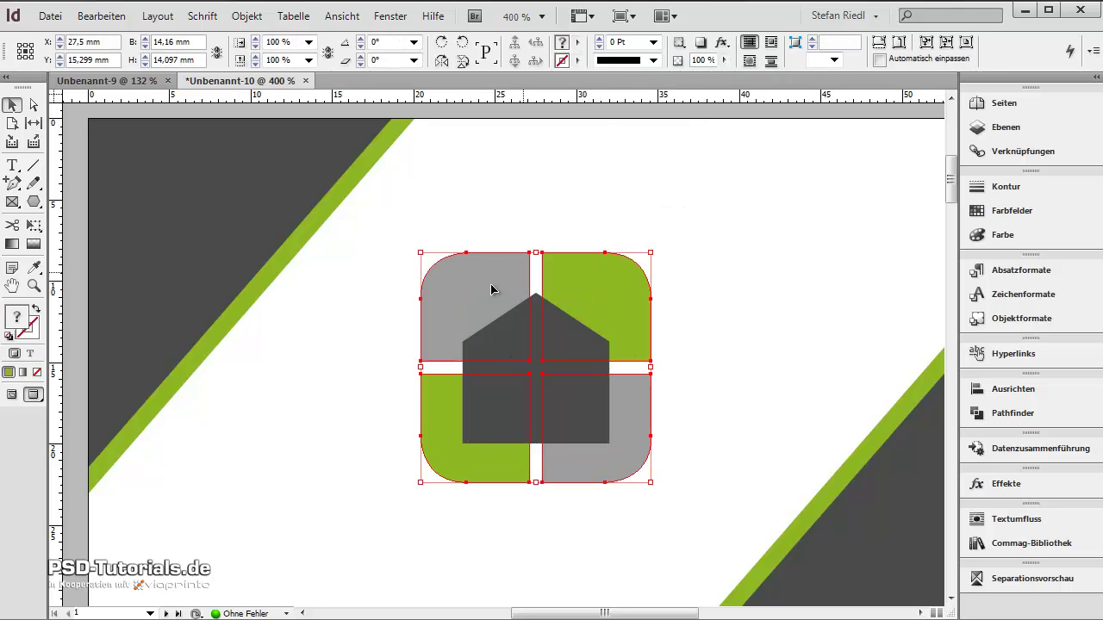
{"action": "right_click", "coordinate": [592, 297]}
{"action": "left_click", "coordinate": [655, 495]}
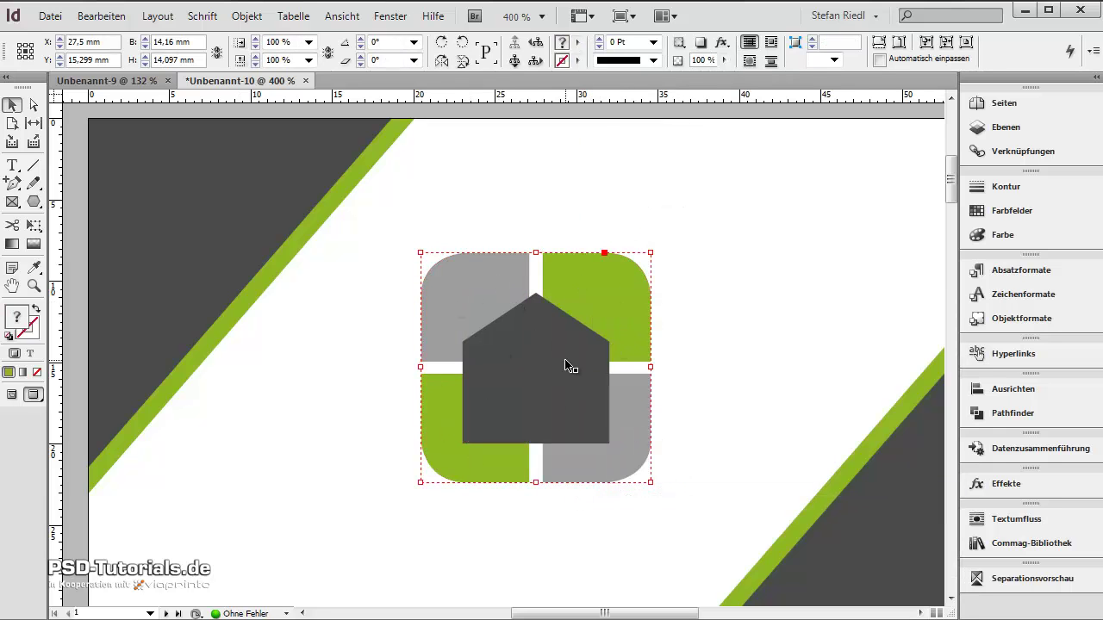
Align the house and the tile group on their horizontal and vertical centres
{"action": "left_click", "coordinate": [569, 366]}
{"action": "left_click", "coordinate": [613, 365]}
{"action": "left_click", "coordinate": [610, 364]}
{"action": "left_click", "coordinate": [640, 323], "text": "shift"}
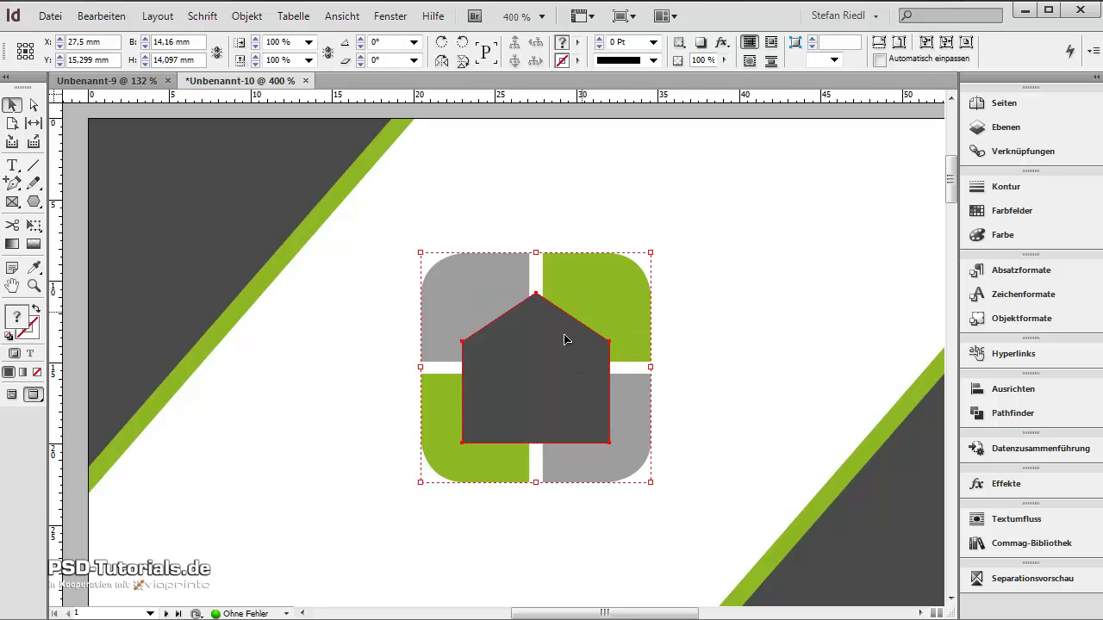
{"action": "left_click", "coordinate": [1015, 389]}
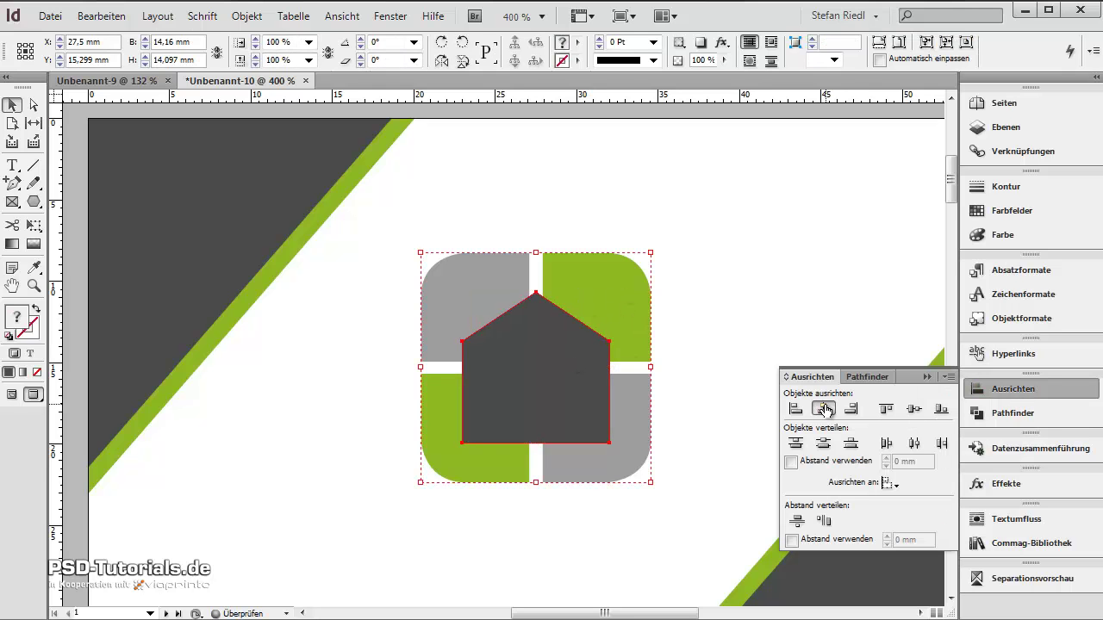
{"action": "left_click", "coordinate": [702, 422]}
{"action": "left_click", "coordinate": [926, 376]}
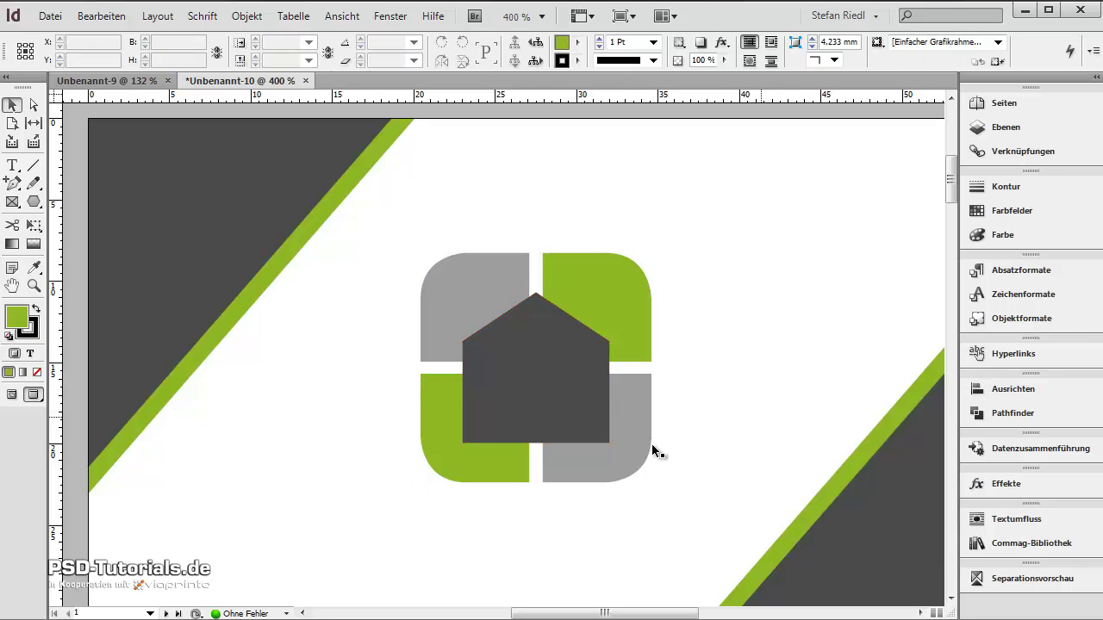
Scale the house down about its centre to about 8.01 x 8.23 mm
{"action": "left_click", "coordinate": [552, 418]}
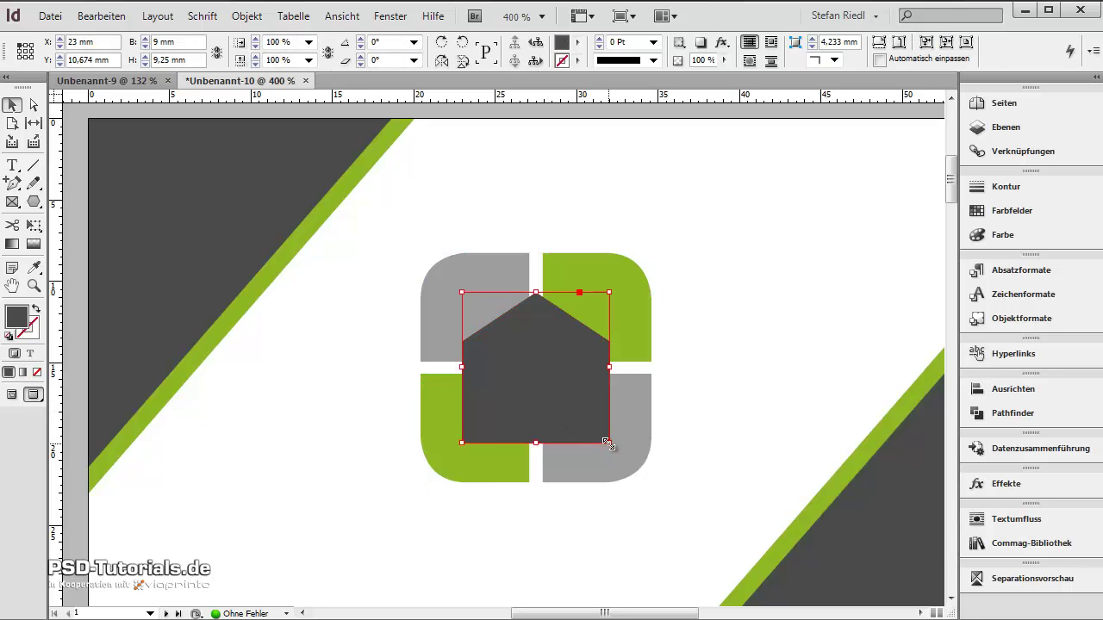
{"action": "left_click_drag", "start_coordinate": [606, 444], "coordinate": [592, 432]}
{"action": "left_click", "coordinate": [681, 431]}
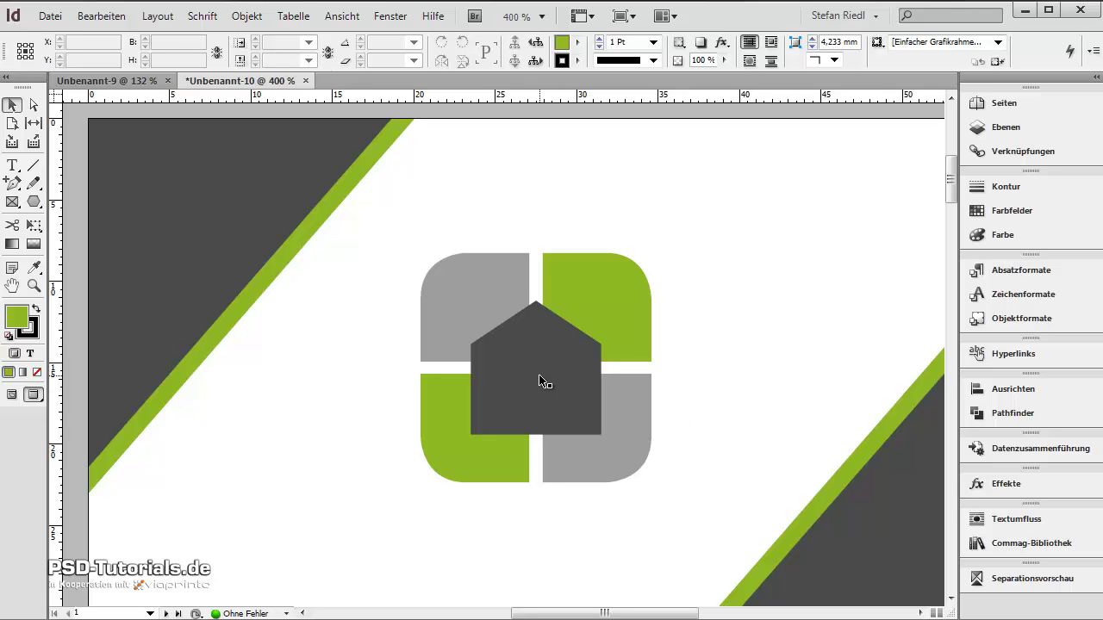
Paste a copy of the dark house at its original position, exactly over the first one
{"action": "left_click", "coordinate": [593, 379]}
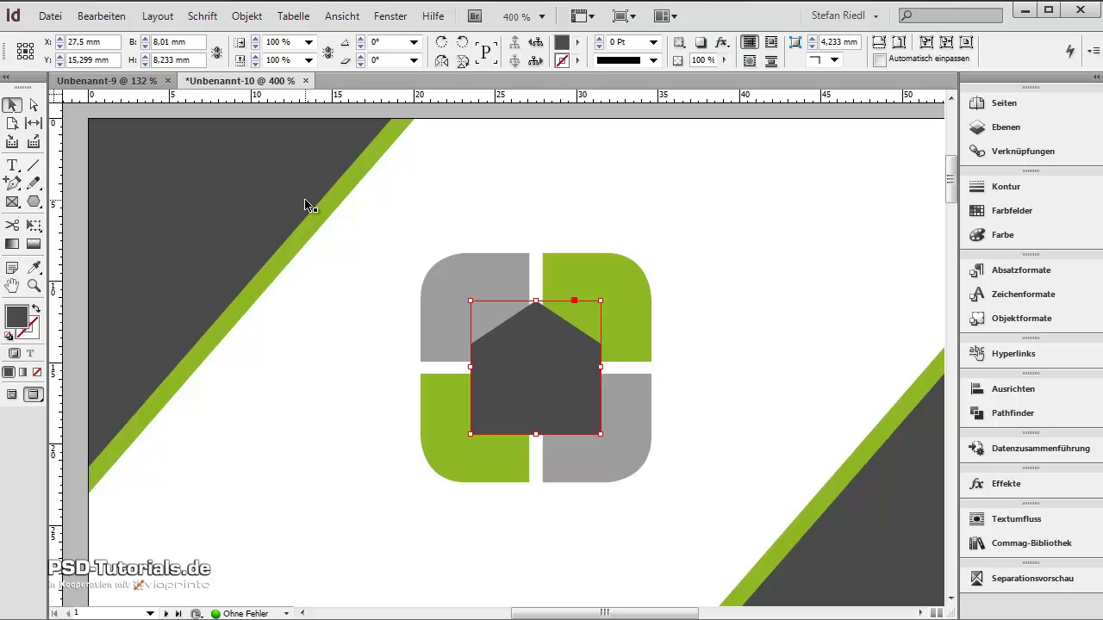
{"action": "left_click", "coordinate": [101, 15]}
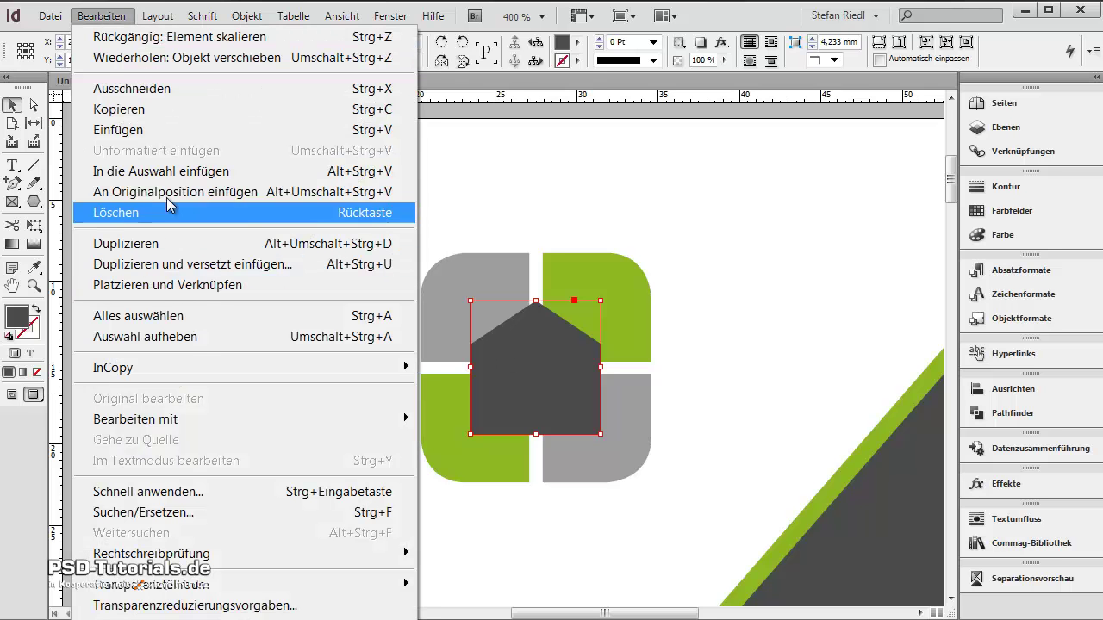
{"action": "left_click", "coordinate": [179, 193]}
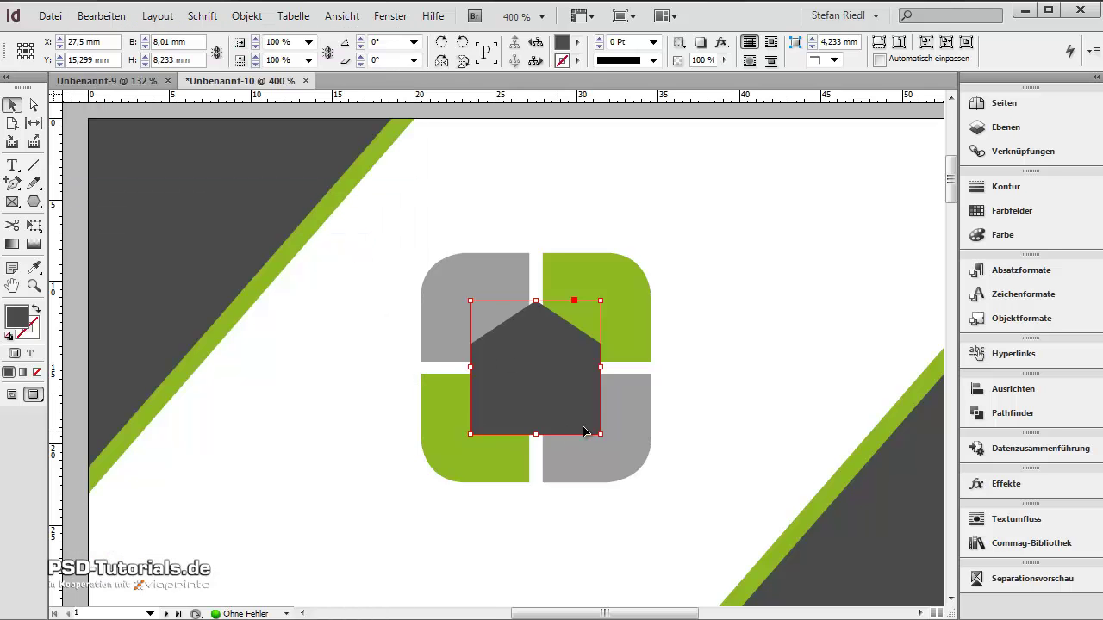
{"action": "mouse_move", "coordinate": [553, 399]}
{"action": "left_mouse_down"}
{"action": "mouse_move", "coordinate": [592, 393]}
{"action": "mouse_move", "coordinate": [552, 393]}
{"action": "left_mouse_up"}
{"action": "left_click", "coordinate": [690, 388]}
Ungroup the tile pairs and select the green pair together with the top house
{"action": "left_click", "coordinate": [609, 297]}
{"action": "right_click", "coordinate": [609, 297]}
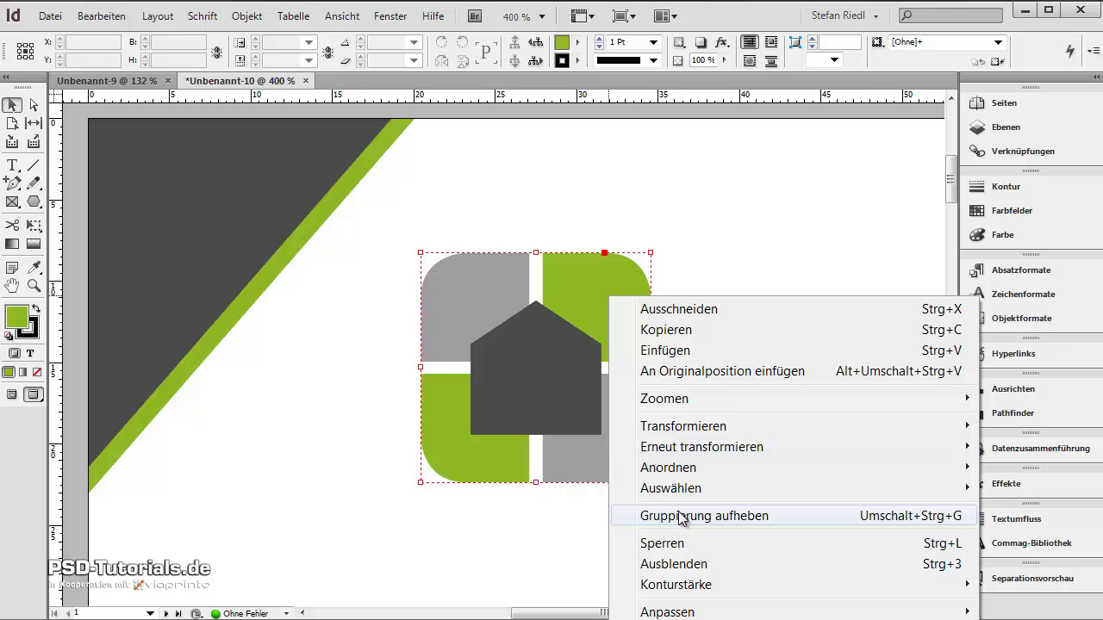
{"action": "left_click", "coordinate": [681, 517]}
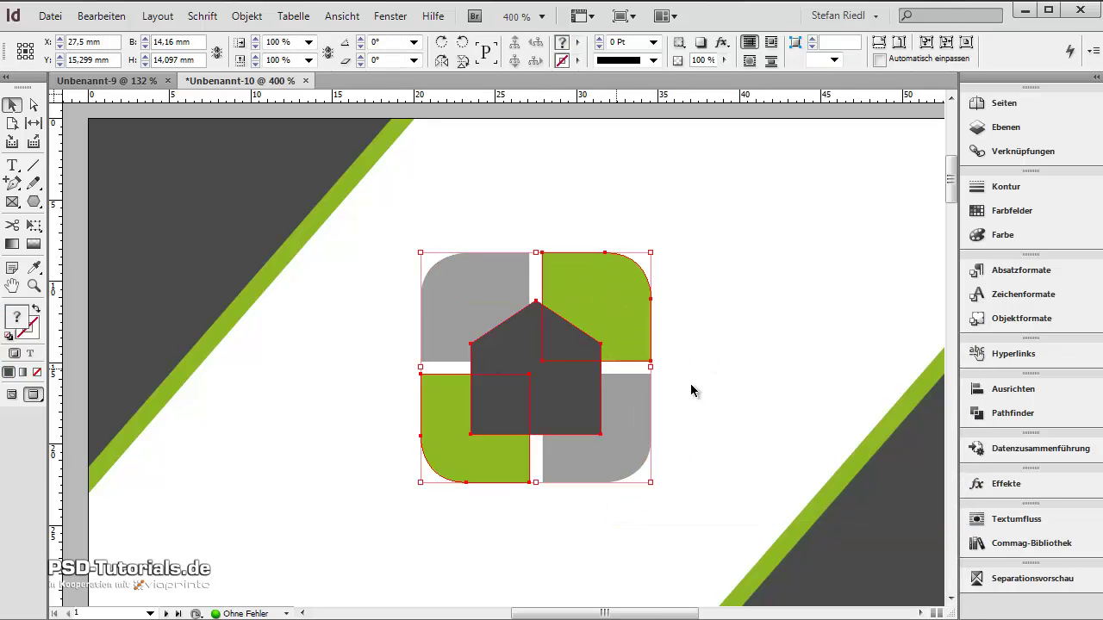
Cut the top house out of the green tile pair with Pathfinder's Subtract
{"action": "left_click", "coordinate": [1015, 413]}
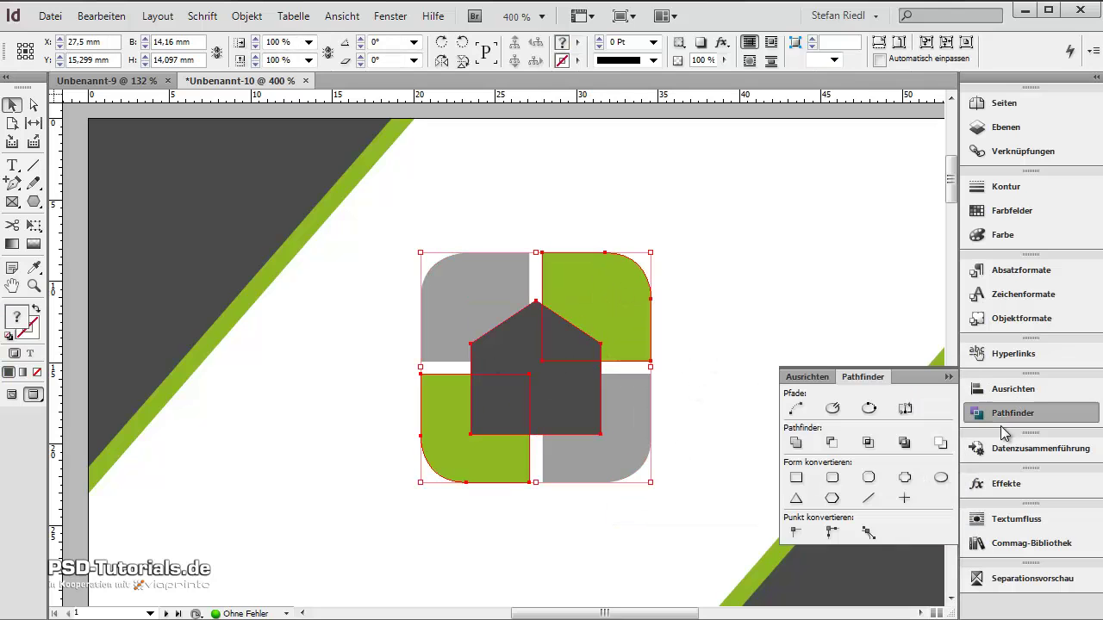
{"action": "left_click", "coordinate": [831, 442]}
{"action": "left_click", "coordinate": [616, 361]}
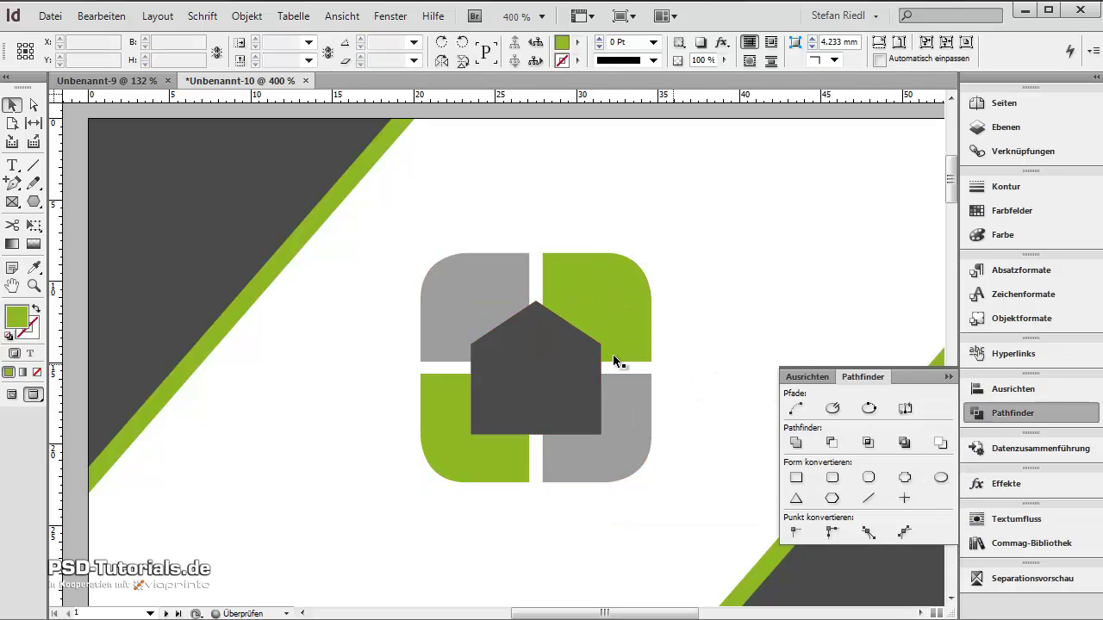
Cut the remaining house out of the grey tile pair with Pathfinder's Subtract
{"action": "left_click", "coordinate": [537, 376]}
{"action": "left_click", "coordinate": [446, 302], "text": "shift"}
{"action": "left_click", "coordinate": [831, 442]}
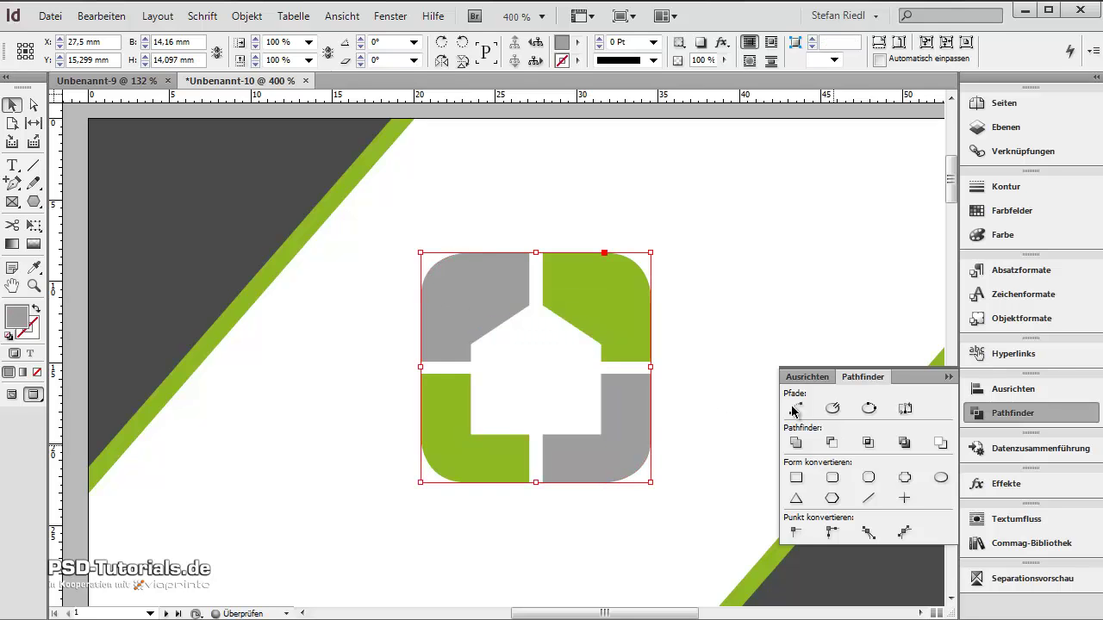
{"action": "left_click", "coordinate": [678, 343]}
{"action": "left_click", "coordinate": [948, 376]}
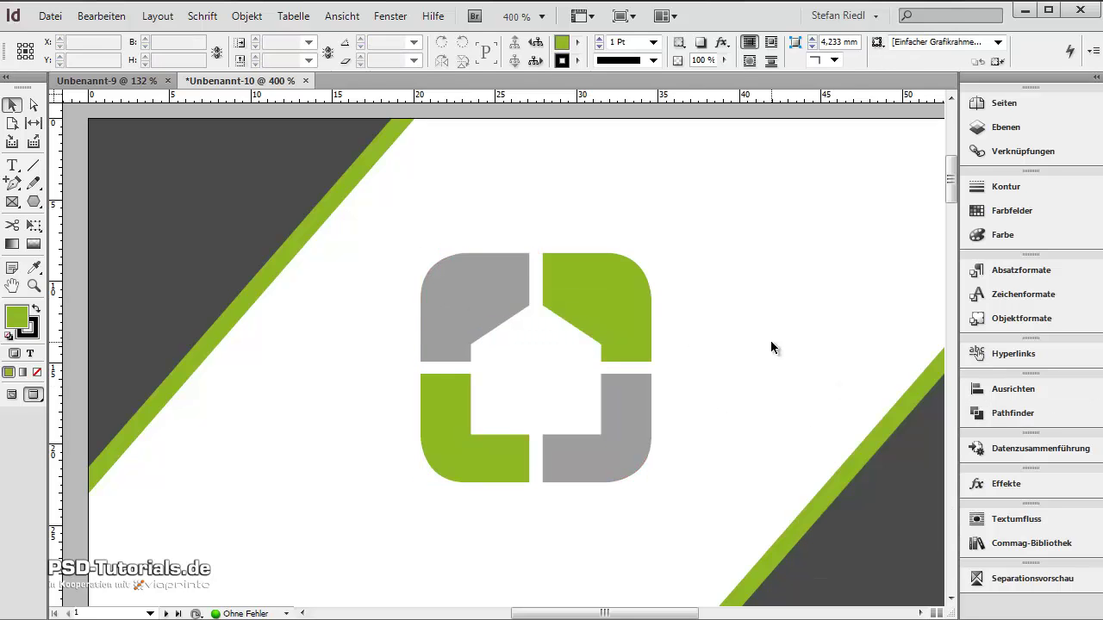
Group the green and grey logo pieces, and select the finished logo with the whole card in view
{"action": "scroll", "coordinate": [601, 383], "scroll_direction": "down", "scroll_amount": 1}
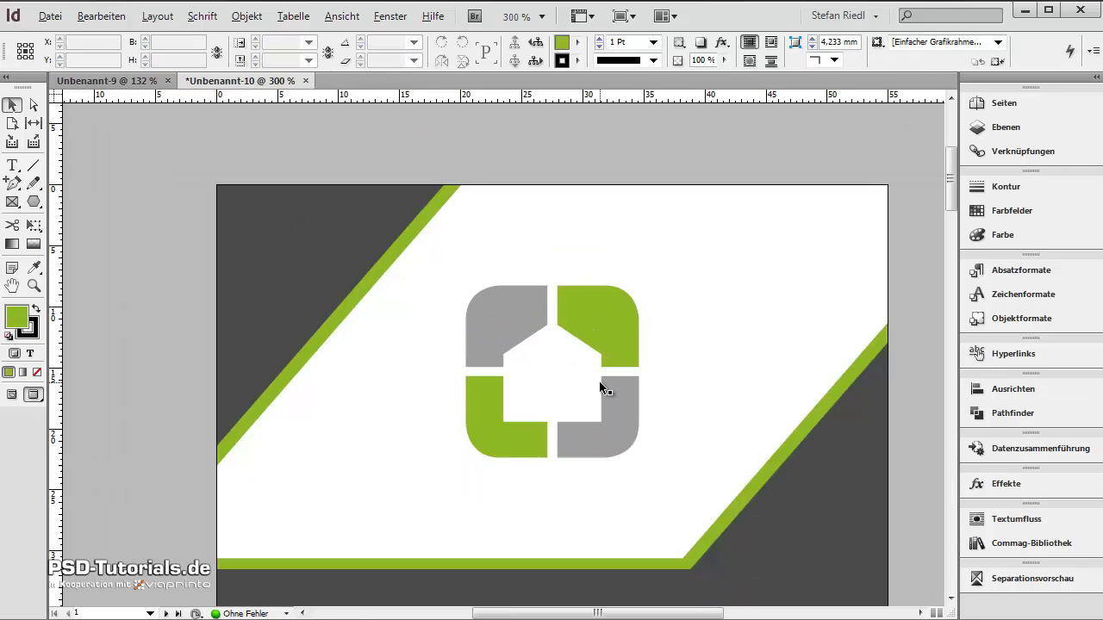
{"action": "left_click_drag", "start_coordinate": [713, 281], "coordinate": [483, 448]}
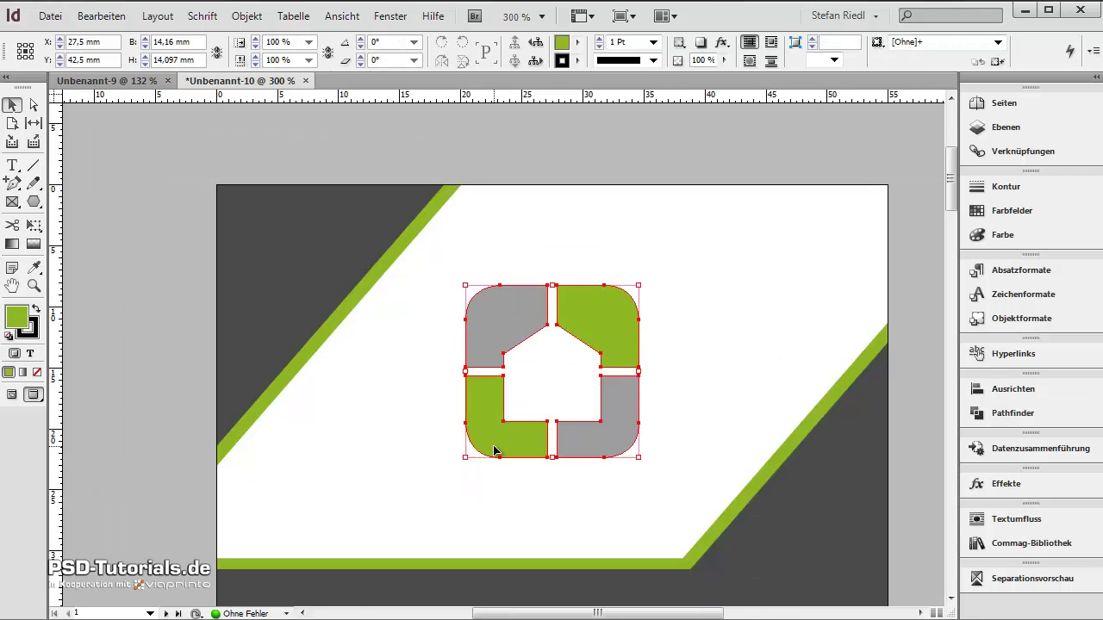
{"action": "right_click", "coordinate": [509, 440]}
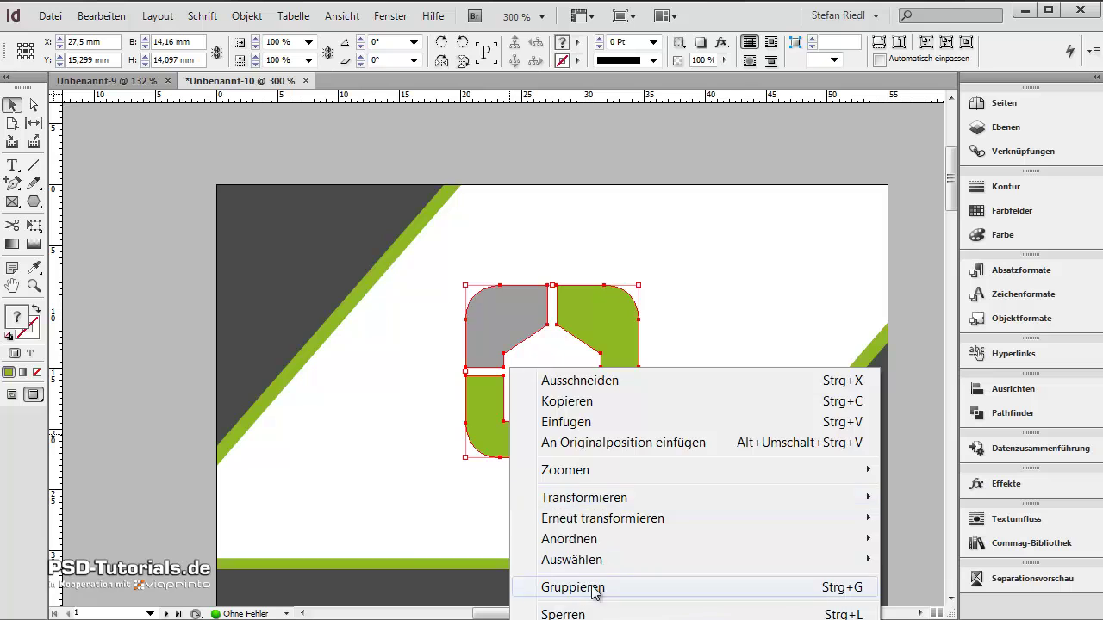
{"action": "left_click", "coordinate": [598, 588]}
{"action": "left_click", "coordinate": [670, 370]}
{"action": "key", "text": "ctrl+0"}
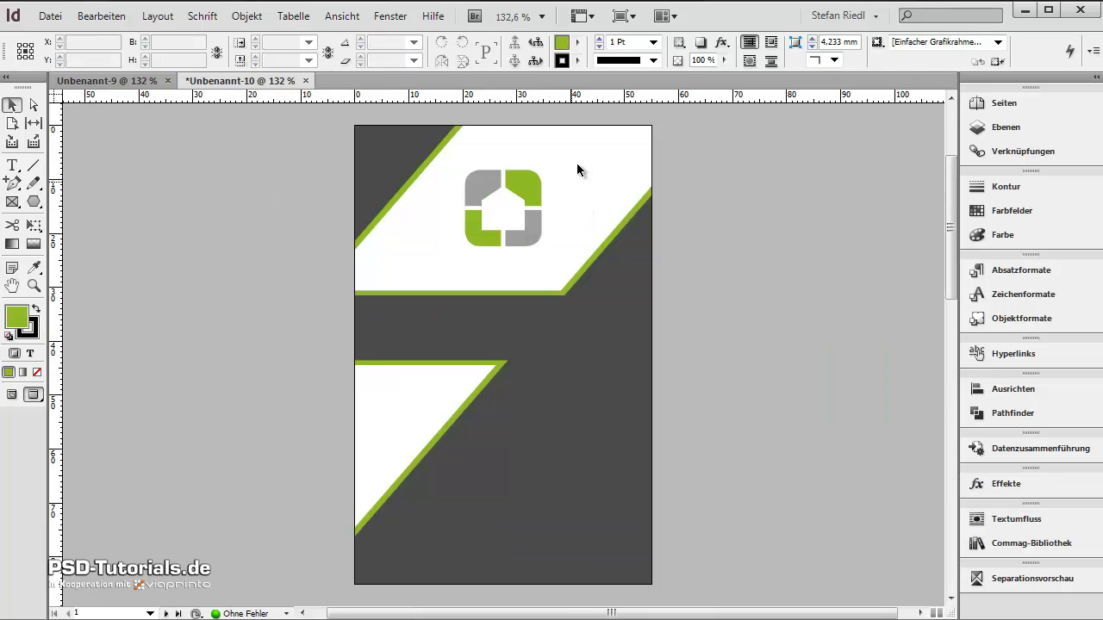
{"action": "left_click", "coordinate": [492, 229]}
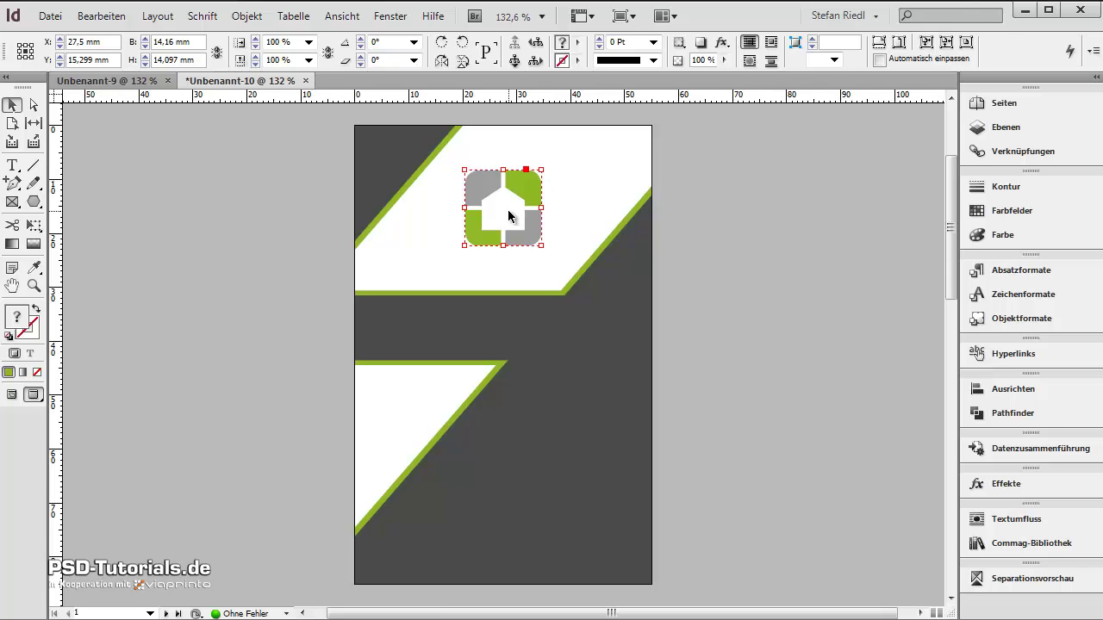
Leave preview mode and draw a text frame about 61 mm wide and 25 mm high in the white area above the card
{"action": "left_click", "coordinate": [567, 207]}
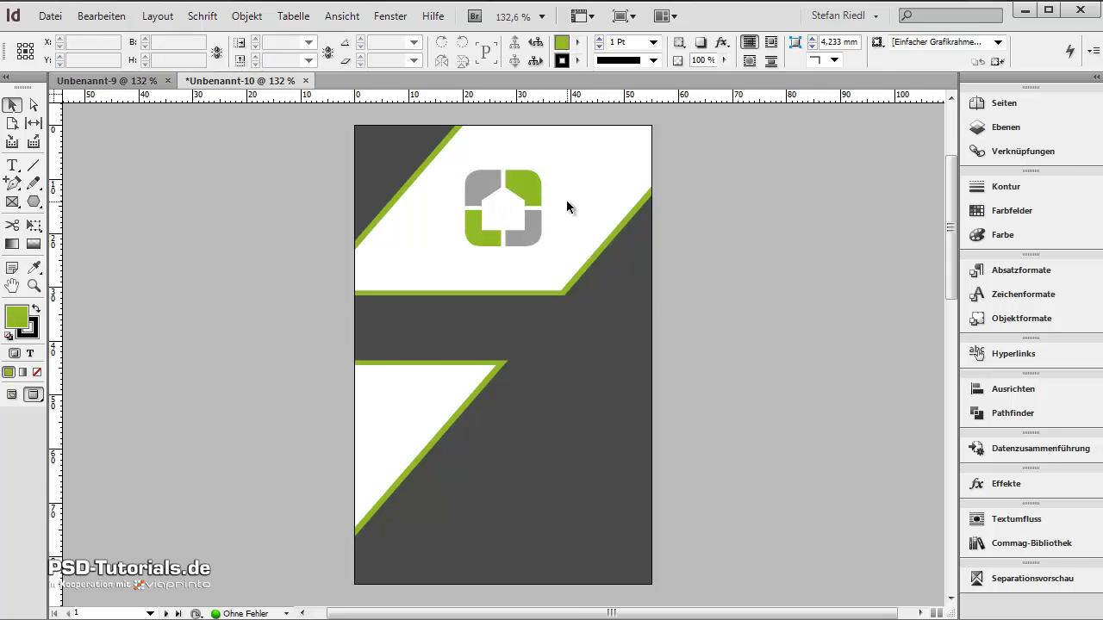
{"action": "key", "text": "w"}
{"action": "key", "text": "ctrl+plus"}
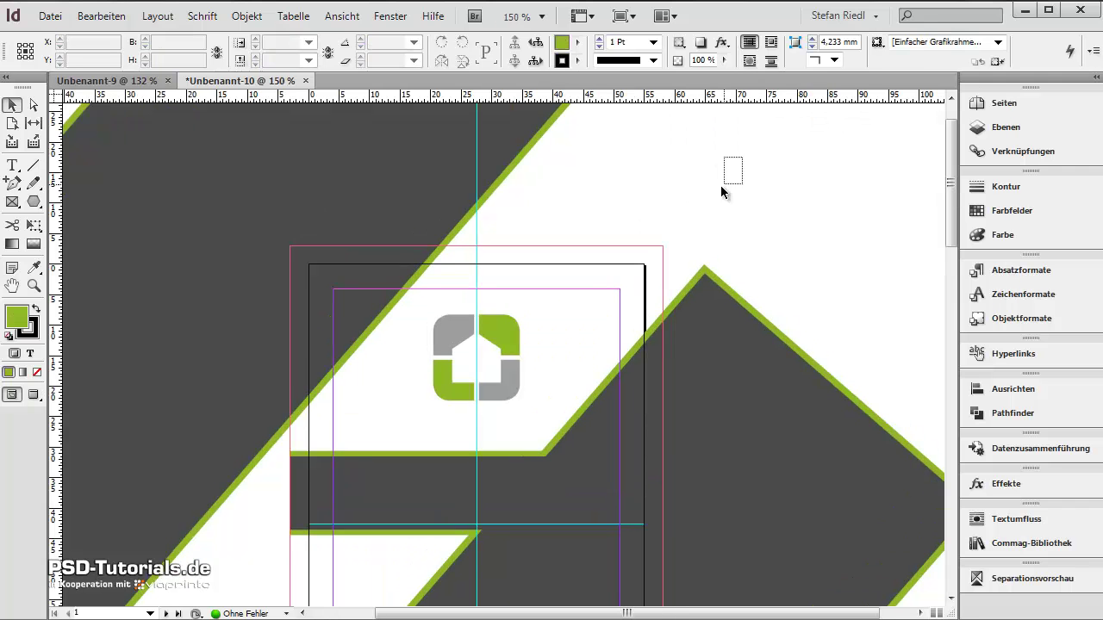
{"action": "scroll", "coordinate": [776, 164], "scroll_direction": "up", "scroll_amount": 1}
{"action": "left_click", "coordinate": [12, 166]}
{"action": "left_click_drag", "start_coordinate": [561, 164], "coordinate": [891, 300]}
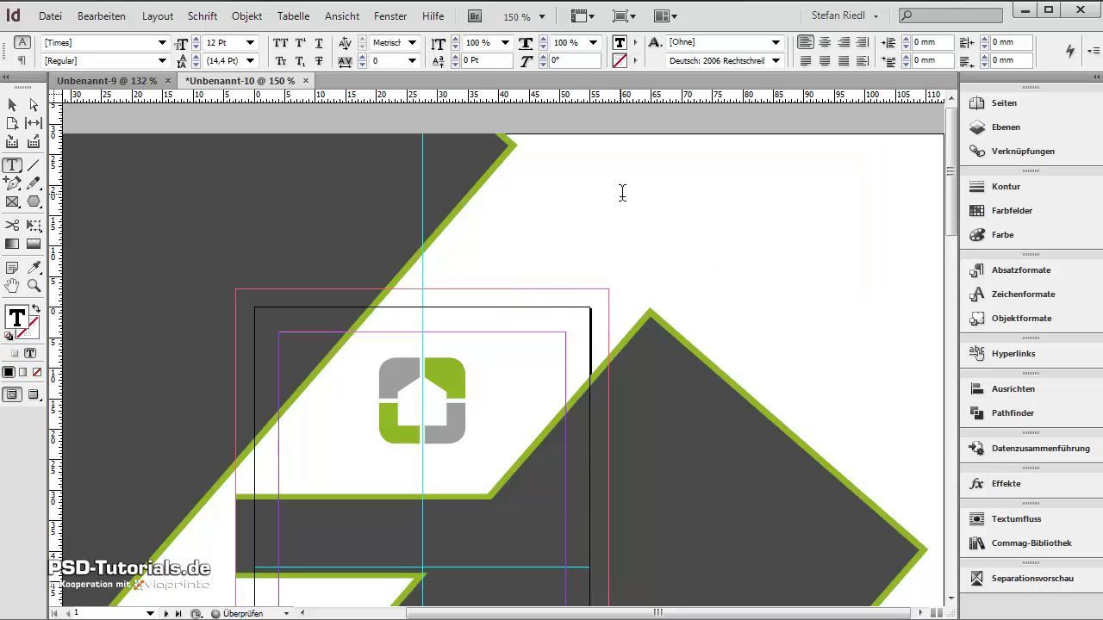
Set the font to Akko Rounded Pro Thin and enter "hausfiktiv" with "das architekturbüro" on a second line
{"action": "key", "text": "ctrl+6"}
{"action": "type", "text": "Akko Rounded Pro"}
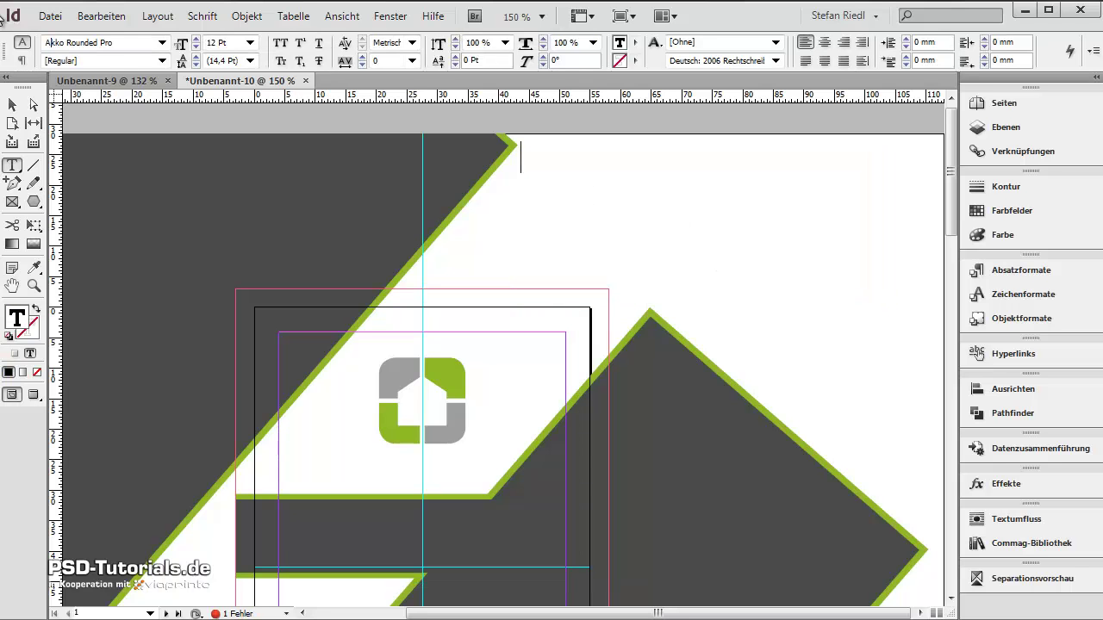
{"action": "key", "text": "Tab"}
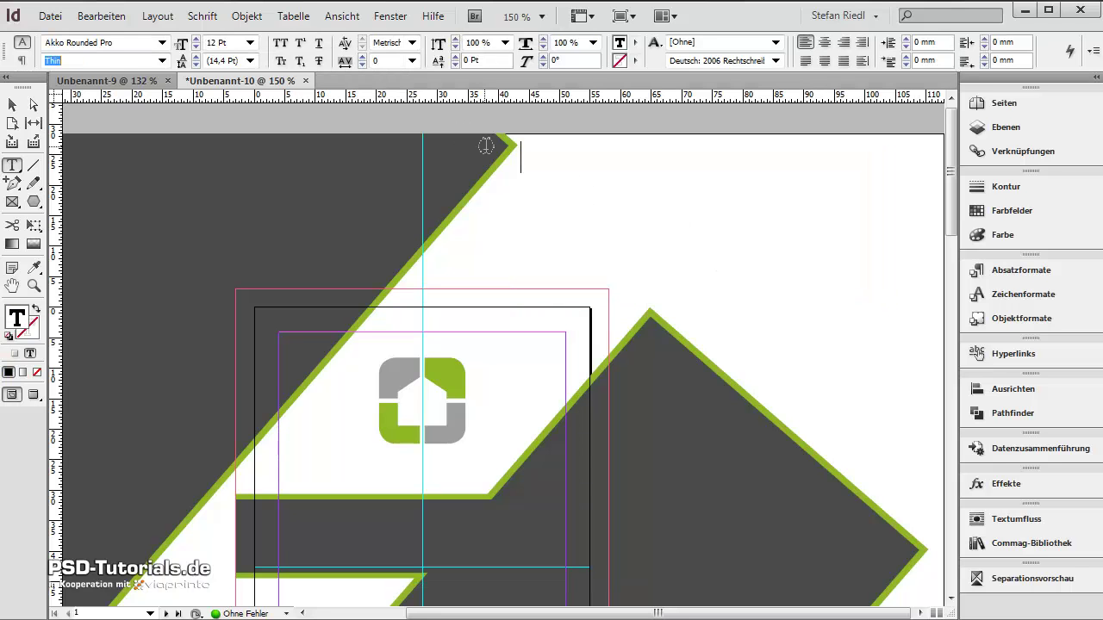
{"action": "key", "text": "Return"}
{"action": "type", "text": "hausfiktiv"}
{"action": "key", "text": "Return"}
{"action": "type", "text": "das architekturbüro"}
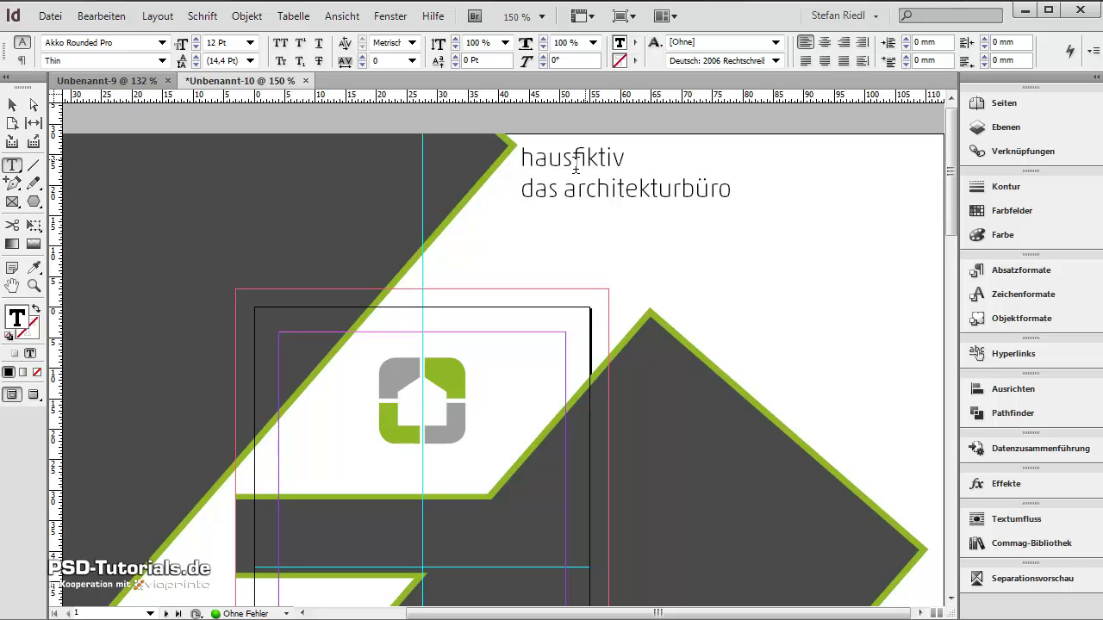
Set "hausfiktiv" to 15 pt and "das architekturbüro" to 7,3 pt so that both lines match in width
{"action": "double_click", "coordinate": [574, 163]}
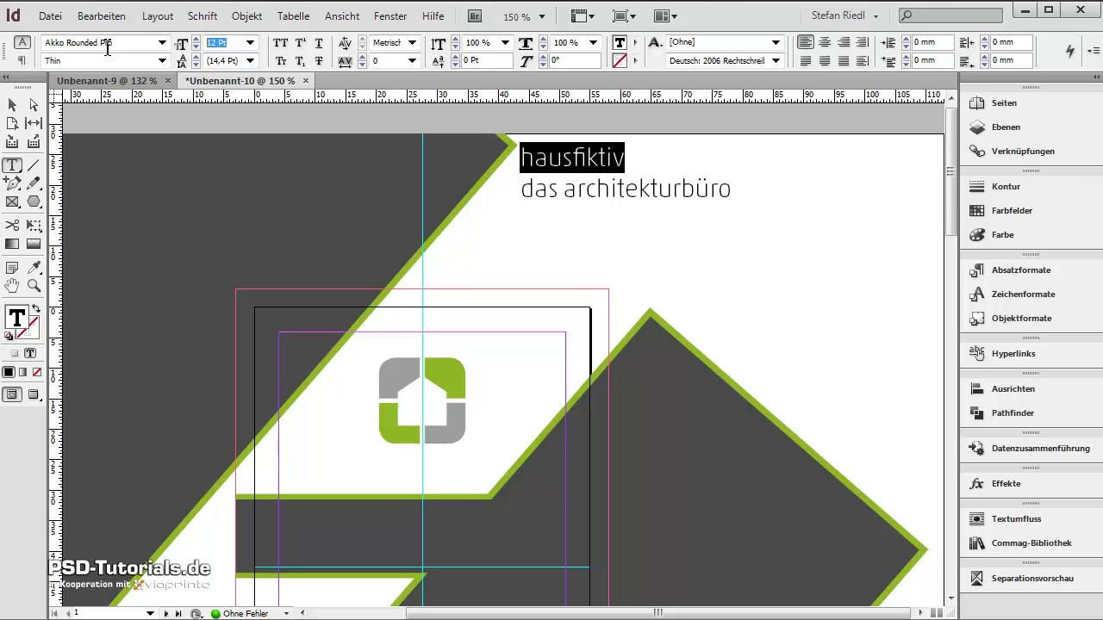
{"action": "type", "text": "15"}
{"action": "key", "text": "Return"}
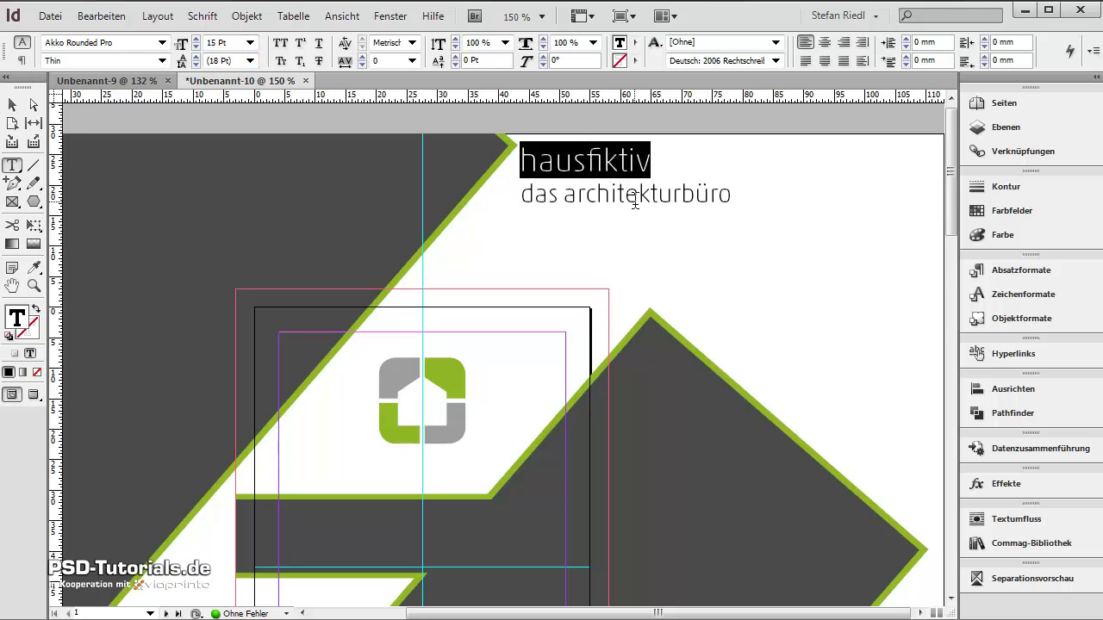
{"action": "triple_click", "coordinate": [635, 194]}
{"action": "left_click", "coordinate": [217, 42]}
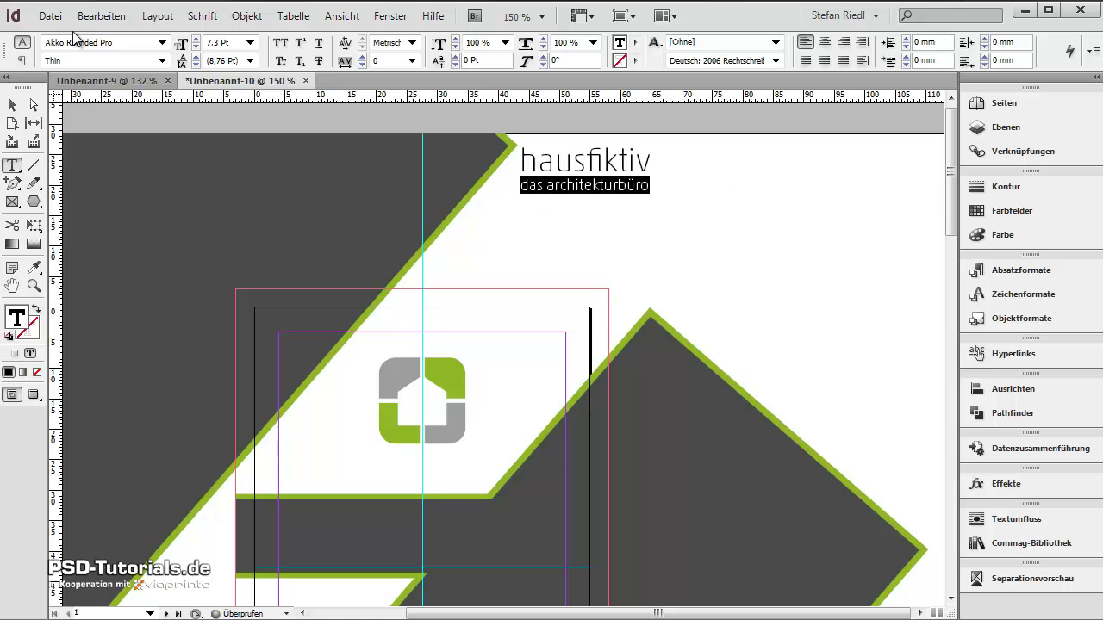
{"action": "left_click", "coordinate": [12, 105]}
{"action": "left_click", "coordinate": [812, 346]}
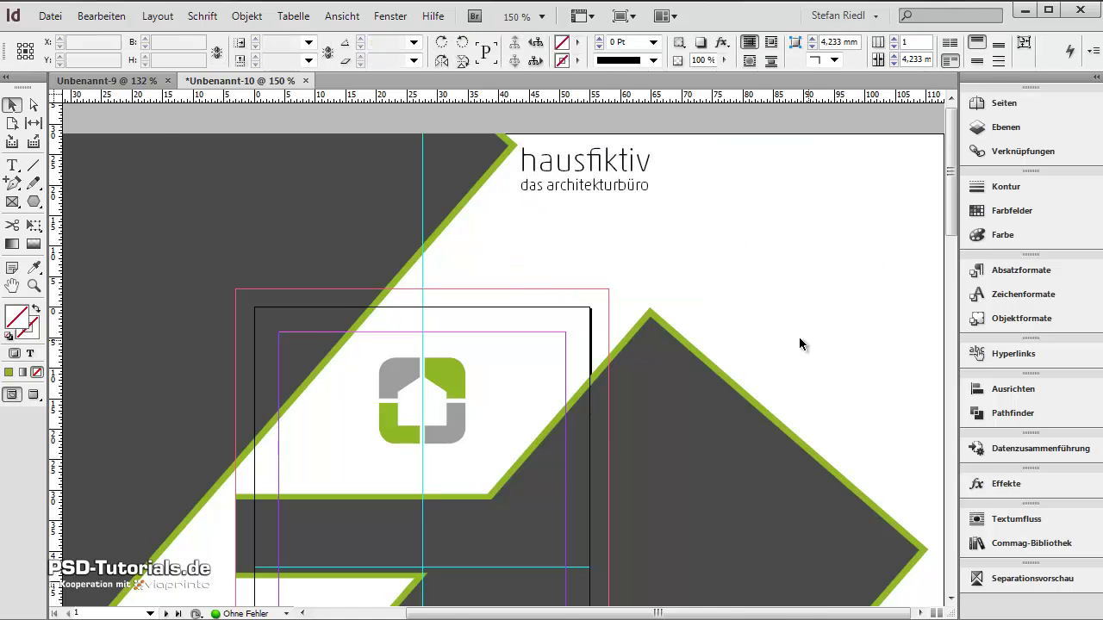
Move the text frame onto the dark horizontal band, with its side at the card's left edge
{"action": "scroll", "coordinate": [603, 129], "scroll_direction": "up", "scroll_amount": 4}
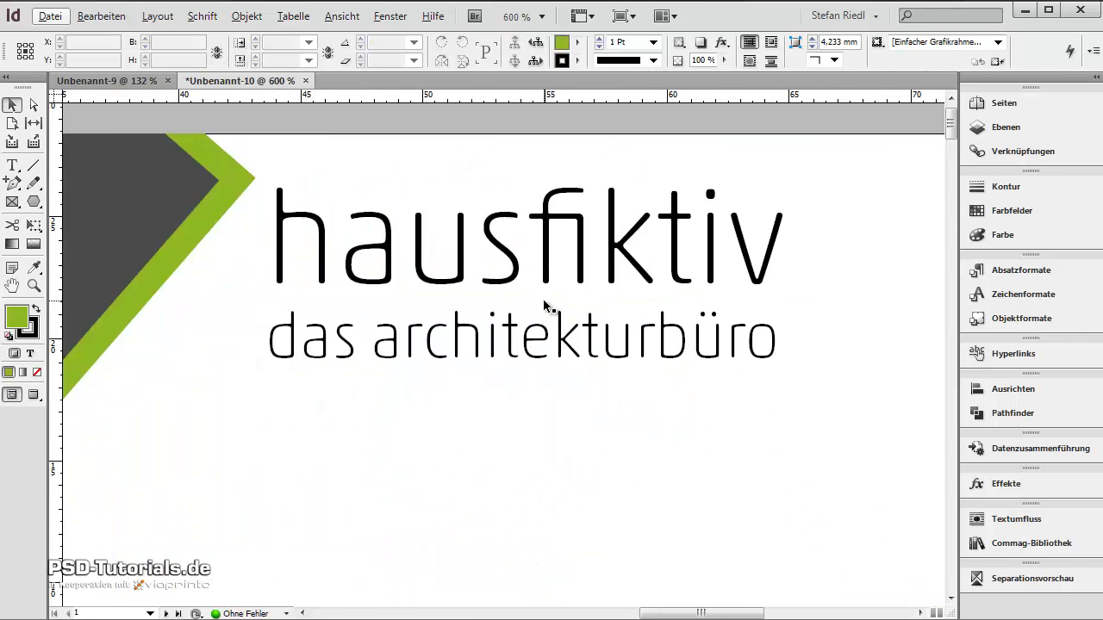
{"action": "scroll", "coordinate": [551, 308], "scroll_direction": "down", "scroll_amount": 1}
{"action": "scroll", "coordinate": [516, 241], "scroll_direction": "down", "scroll_amount": 2}
{"action": "scroll", "coordinate": [510, 240], "scroll_direction": "down", "scroll_amount": 1}
{"action": "left_click", "coordinate": [610, 214]}
{"action": "left_click_drag", "start_coordinate": [610, 214], "coordinate": [344, 546]}
{"action": "scroll", "coordinate": [600, 410], "scroll_direction": "down", "scroll_amount": 3}
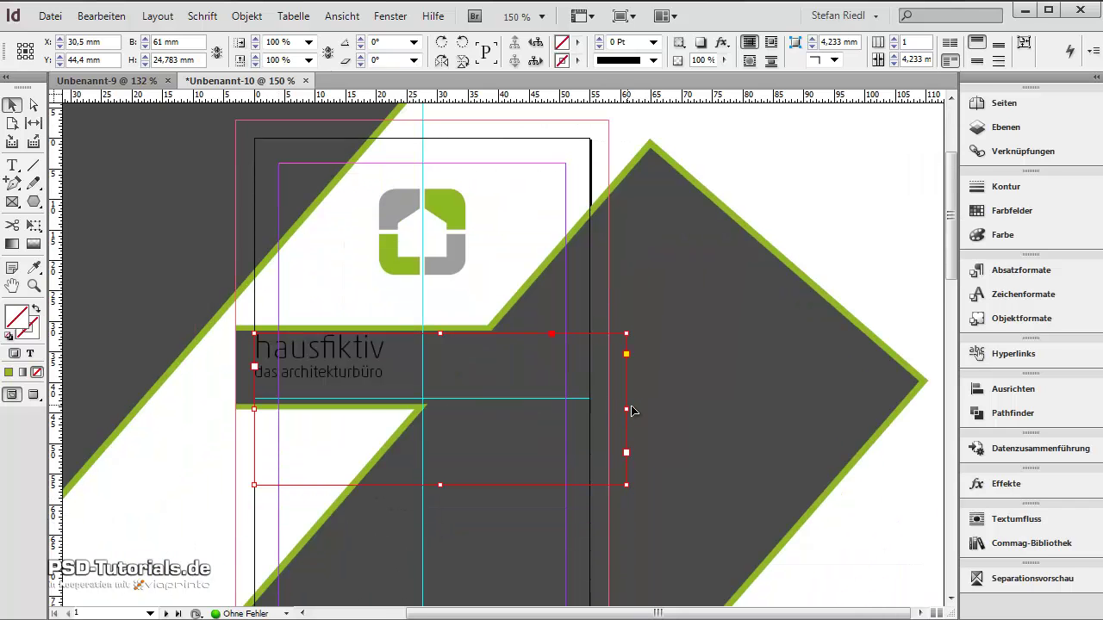
Fit the text frame to the side margins at 47 mm wide and shorten it to about 7 mm high
{"action": "left_click_drag", "start_coordinate": [631, 413], "coordinate": [566, 412]}
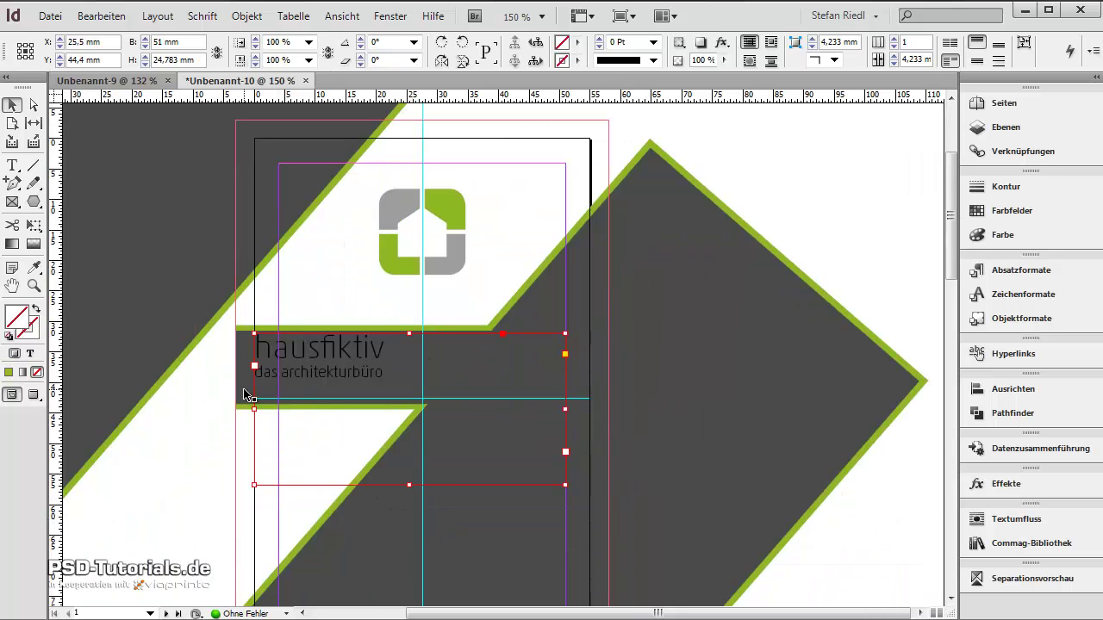
{"action": "left_click_drag", "start_coordinate": [255, 408], "coordinate": [278, 408]}
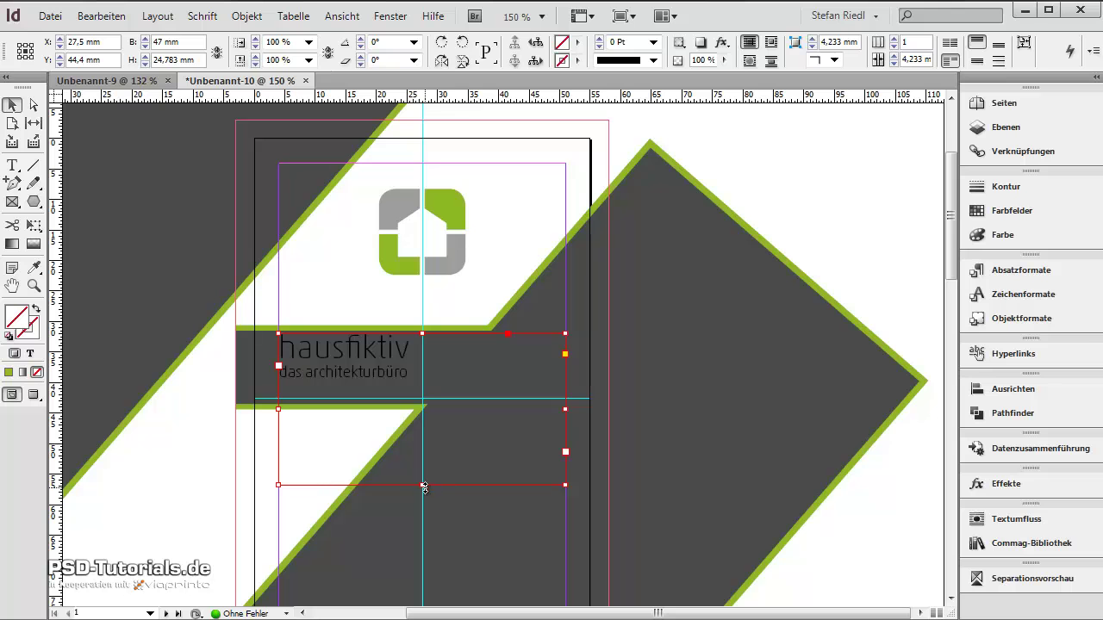
{"action": "left_click_drag", "start_coordinate": [422, 488], "coordinate": [422, 376]}
Center both text lines horizontally in their frame
{"action": "scroll", "coordinate": [410, 337], "scroll_direction": "up", "scroll_amount": 2}
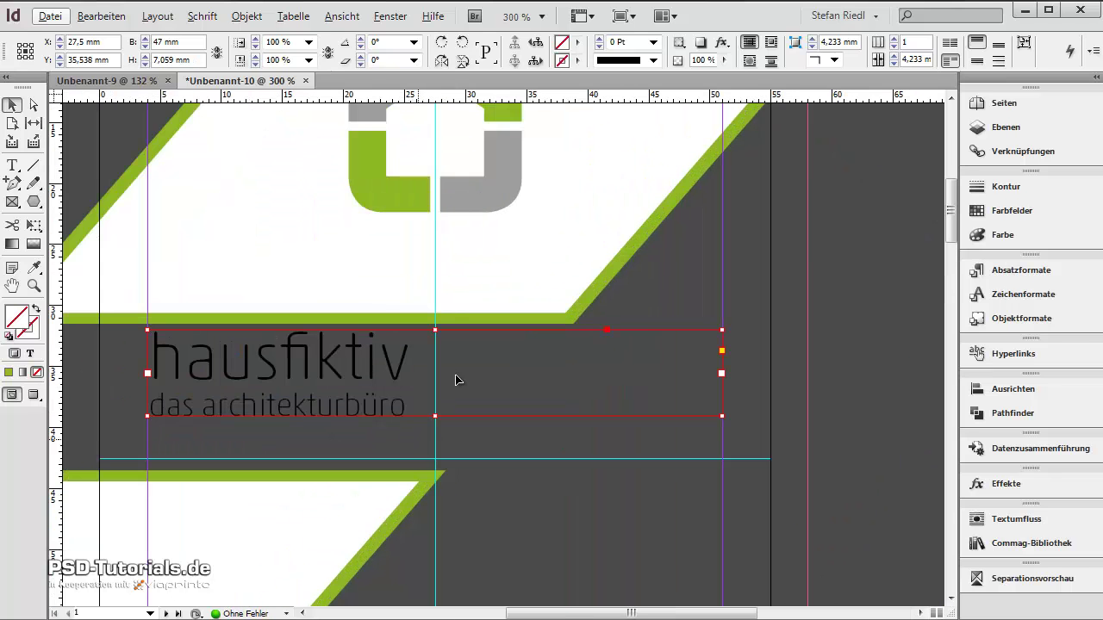
{"action": "double_click", "coordinate": [382, 359]}
{"action": "key", "text": "ctrl+a"}
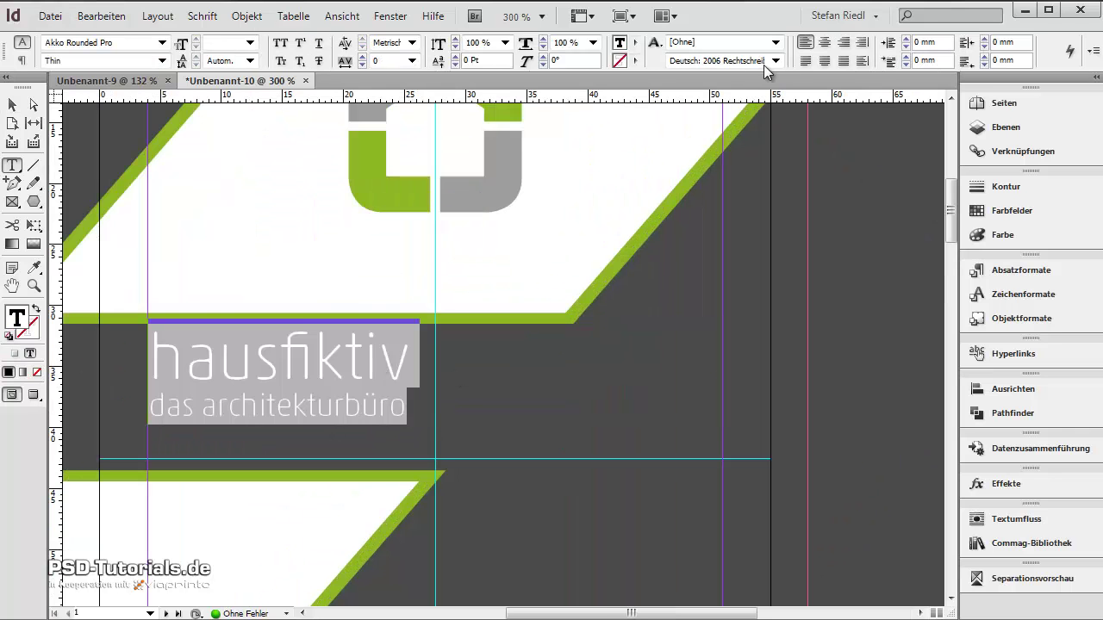
{"action": "left_click", "coordinate": [825, 45]}
{"action": "left_click", "coordinate": [12, 104]}
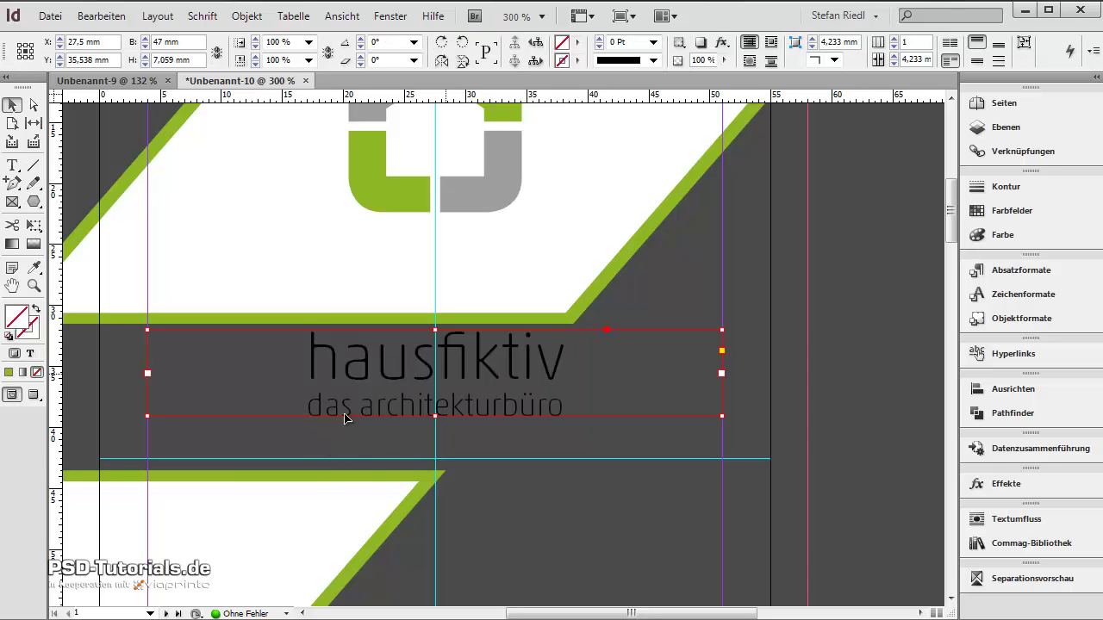
Align the text frame and the dark band to each other's vertical centers
{"action": "left_click", "coordinate": [279, 445]}
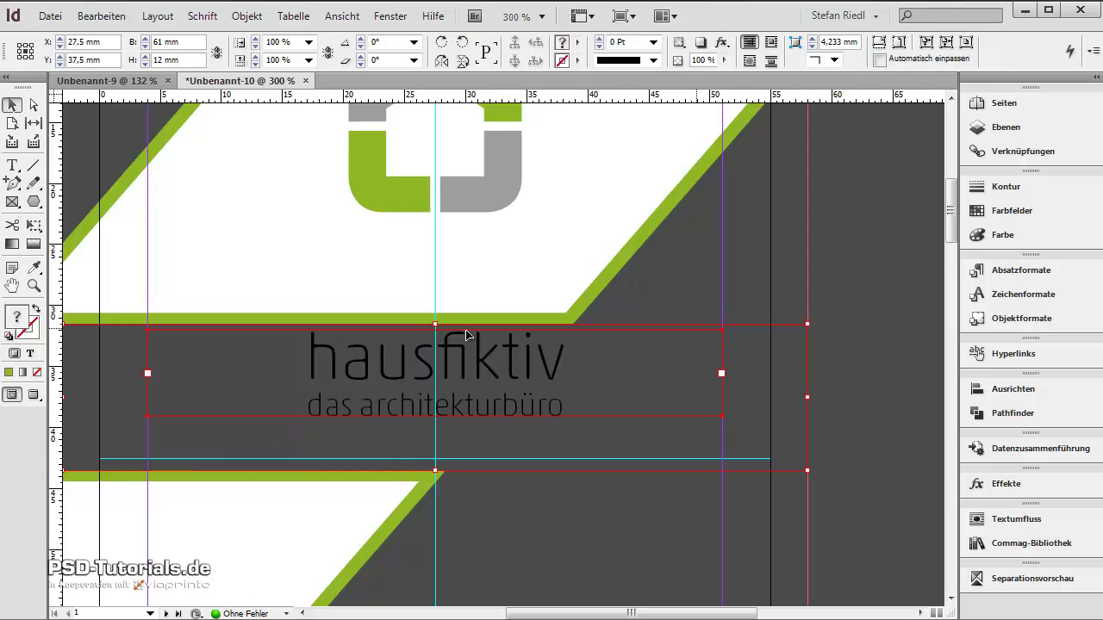
{"action": "left_click", "coordinate": [1030, 392]}
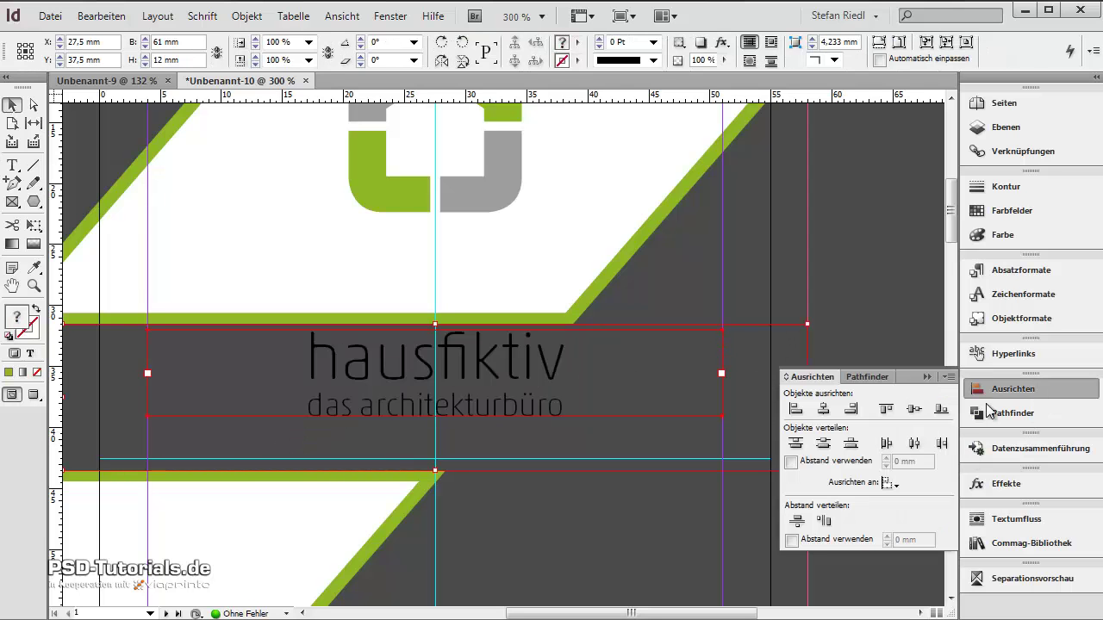
{"action": "left_click", "coordinate": [915, 414]}
{"action": "left_click", "coordinate": [862, 379]}
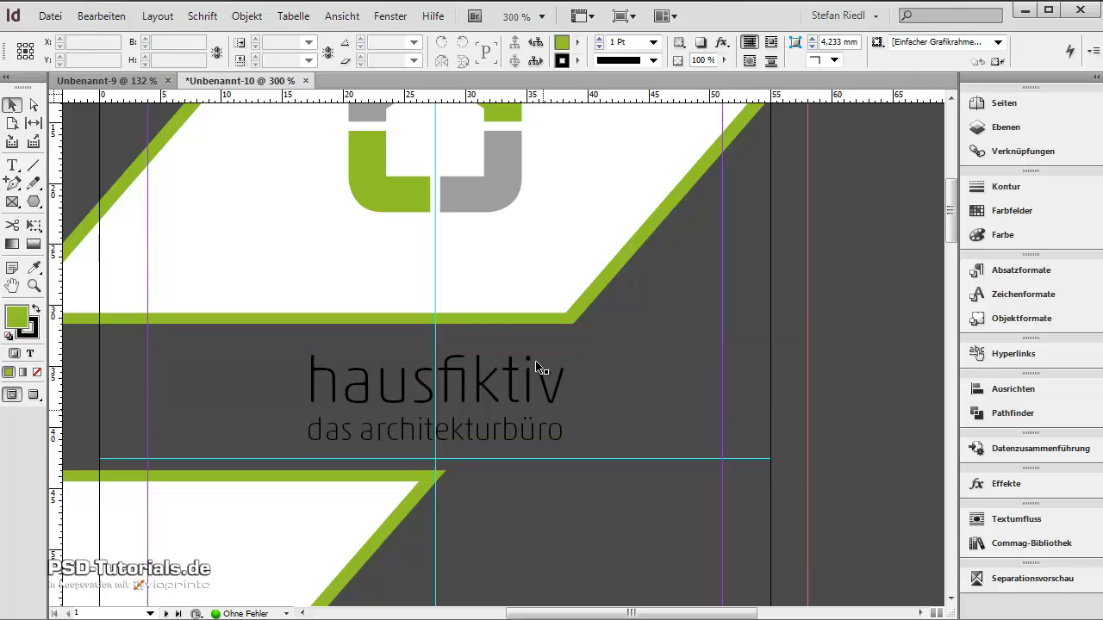
Color the "haus" part of the company name in the card's green
{"action": "left_click", "coordinate": [502, 405]}
{"action": "double_click", "coordinate": [486, 393]}
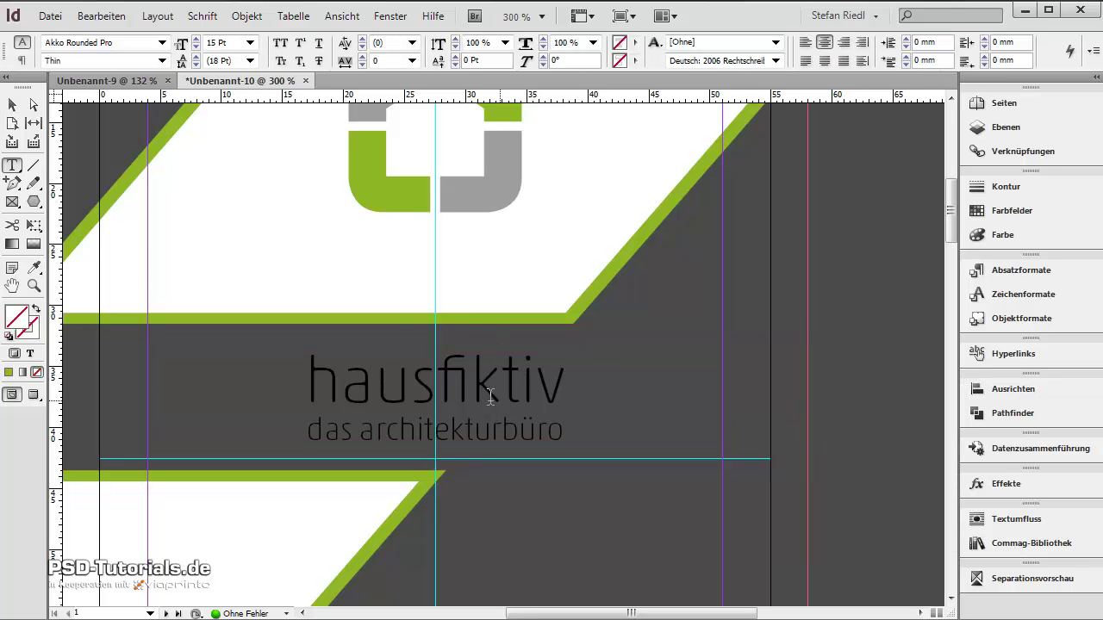
{"action": "left_click_drag", "start_coordinate": [435, 392], "coordinate": [306, 392]}
{"action": "left_click", "coordinate": [635, 42]}
{"action": "scroll", "coordinate": [689, 201], "scroll_direction": "down", "scroll_amount": 3}
{"action": "left_click", "coordinate": [689, 216]}
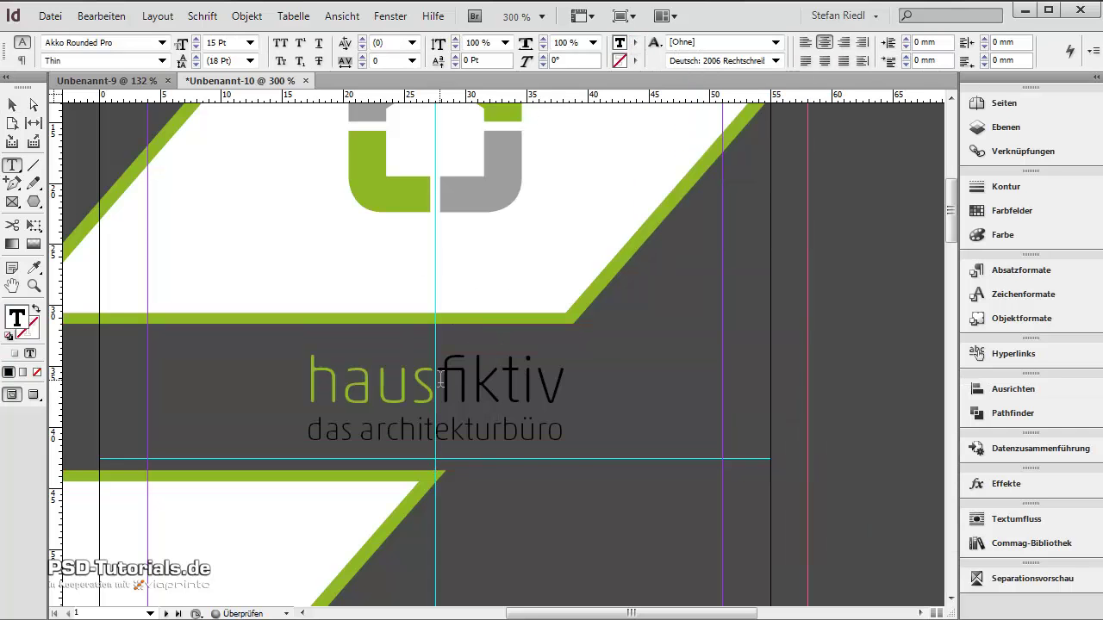
Color "fiktiv" and the line below it white, and show the whole card in preview mode
{"action": "left_click_drag", "start_coordinate": [436, 383], "coordinate": [565, 435]}
{"action": "left_click", "coordinate": [635, 42]}
{"action": "scroll", "coordinate": [689, 161], "scroll_direction": "up", "scroll_amount": 3}
{"action": "left_click", "coordinate": [652, 114]}
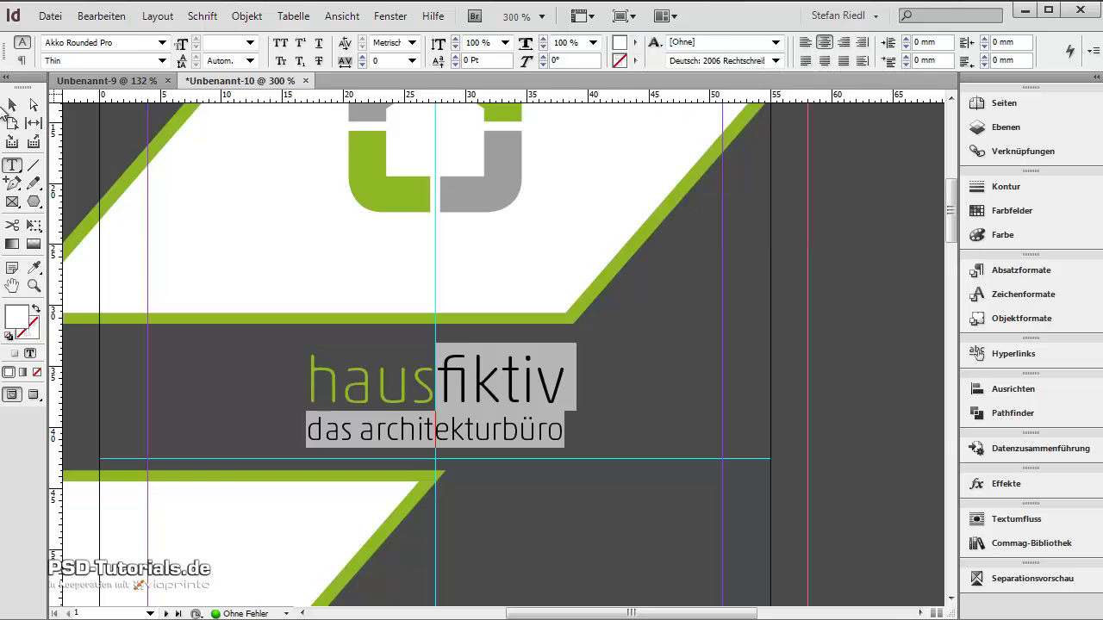
{"action": "key", "text": "Escape"}
{"action": "left_click", "coordinate": [261, 221]}
{"action": "key", "text": "w"}
{"action": "key", "text": "ctrl+0"}
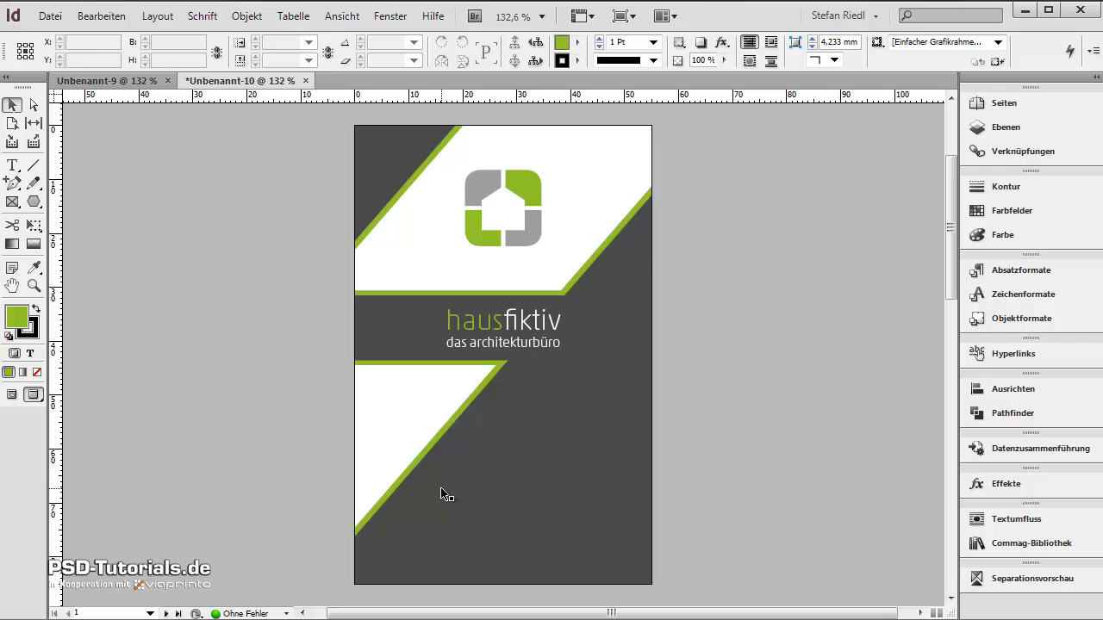
Load lineal.ai, spitzer.ai, stift.ai and circle1.ai together from the Icons folder for placing
{"action": "left_click", "coordinate": [51, 15]}
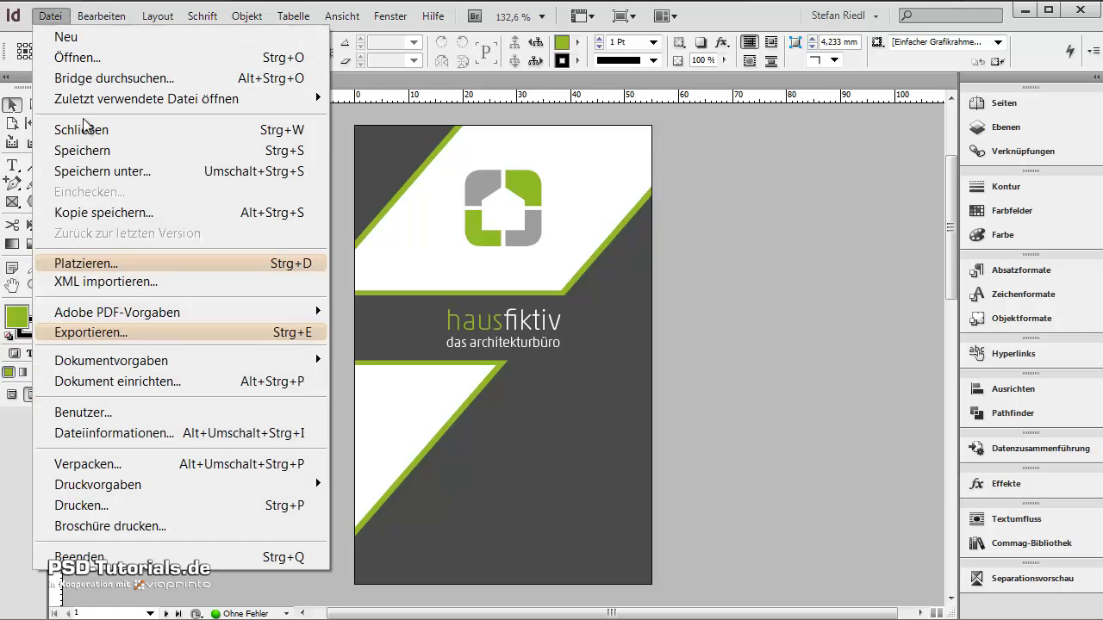
{"action": "left_click", "coordinate": [133, 261]}
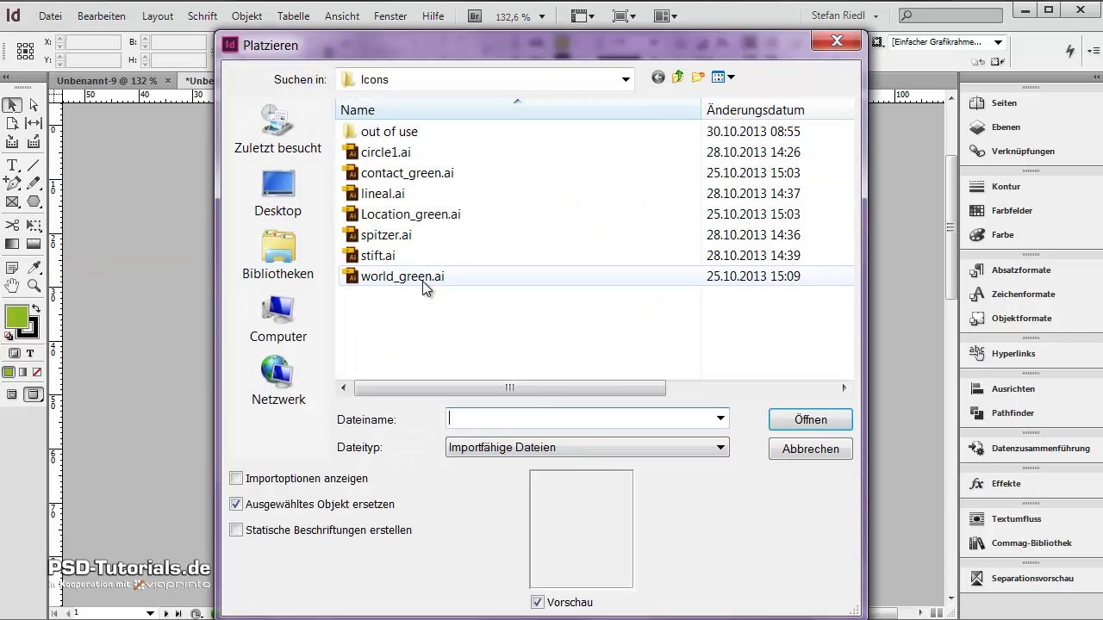
{"action": "left_click", "coordinate": [422, 277]}
{"action": "left_click", "coordinate": [398, 256]}
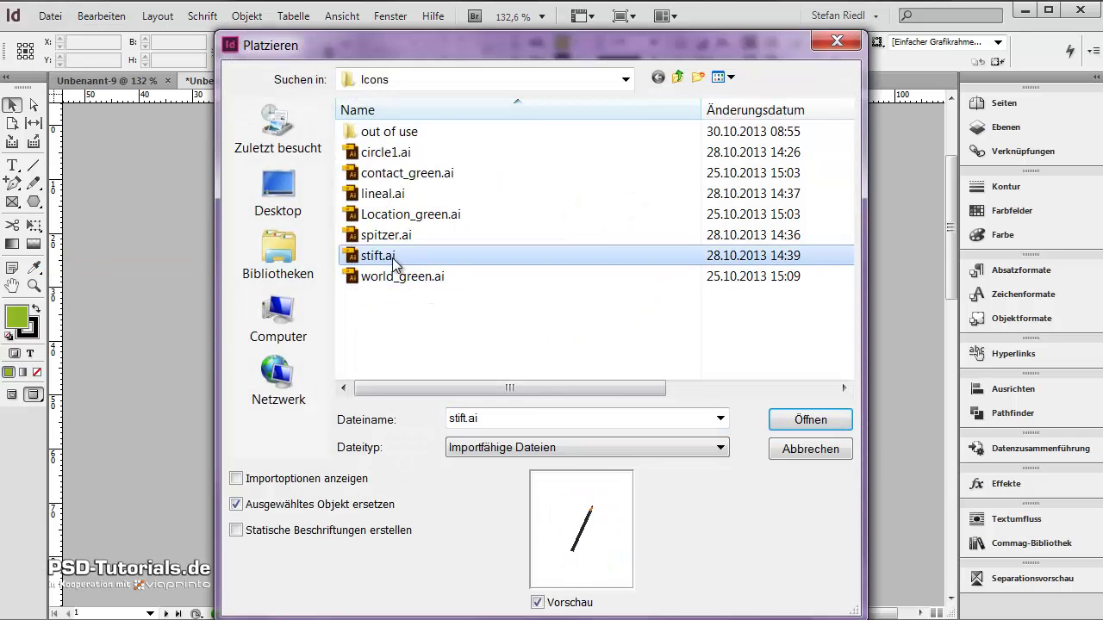
{"action": "left_click", "coordinate": [396, 236], "text": "ctrl"}
{"action": "left_click", "coordinate": [384, 193], "text": "ctrl"}
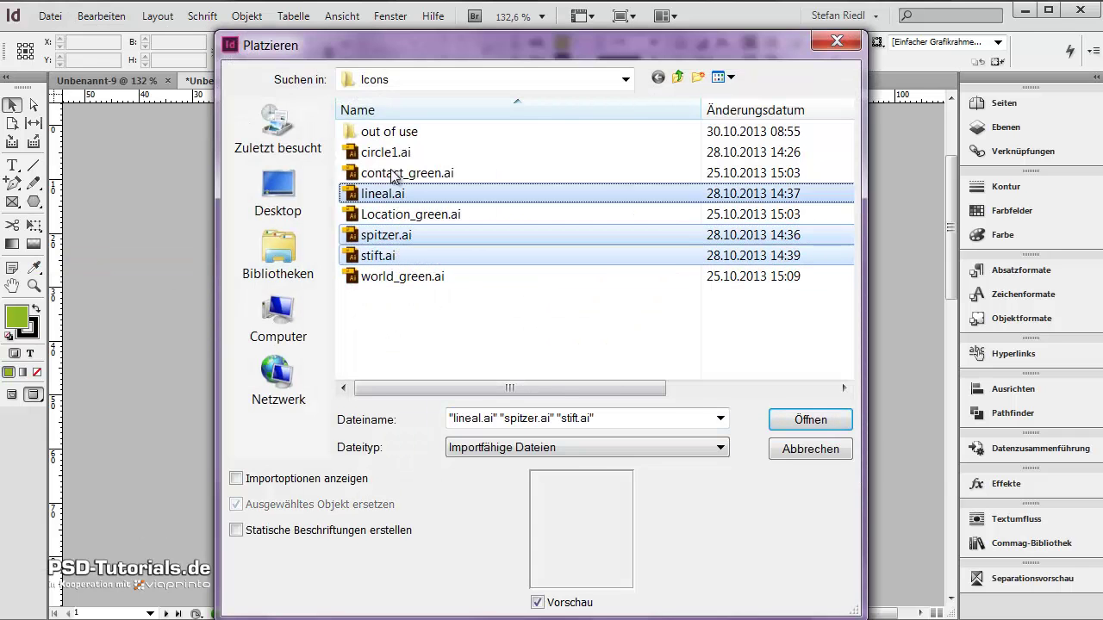
{"action": "left_click", "coordinate": [392, 153], "text": "ctrl"}
{"action": "left_click", "coordinate": [791, 422]}
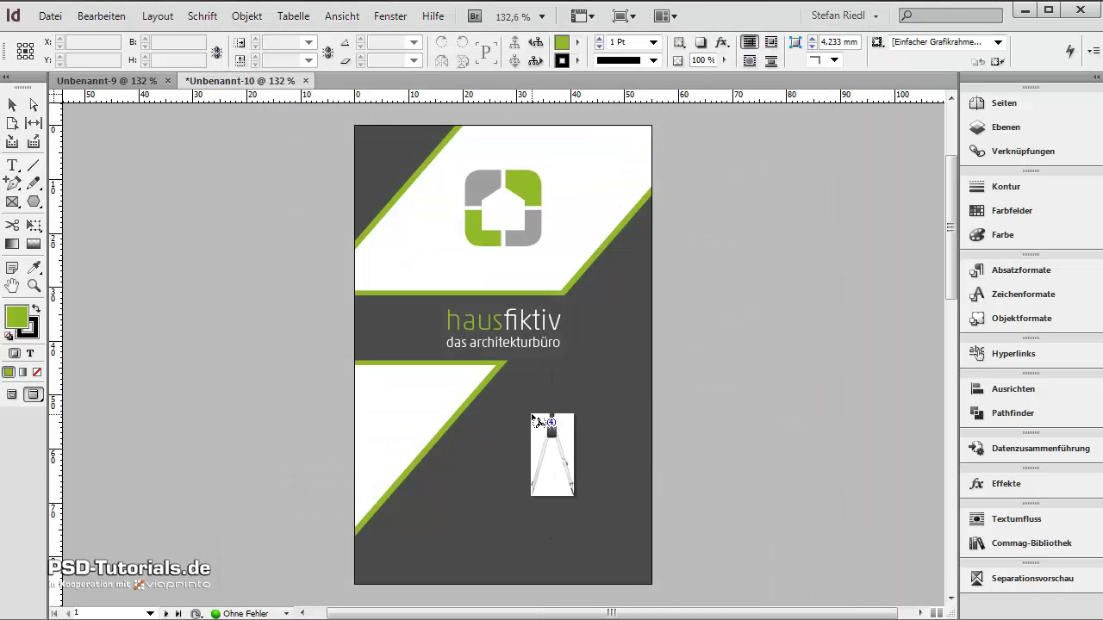
Choose the set square among the loaded graphics and place it about 37 mm wide in the card's lower right corner
{"action": "key", "text": "Right"}
{"action": "key", "text": "Left"}
{"action": "key", "text": "Left"}
{"action": "key", "text": "Left"}
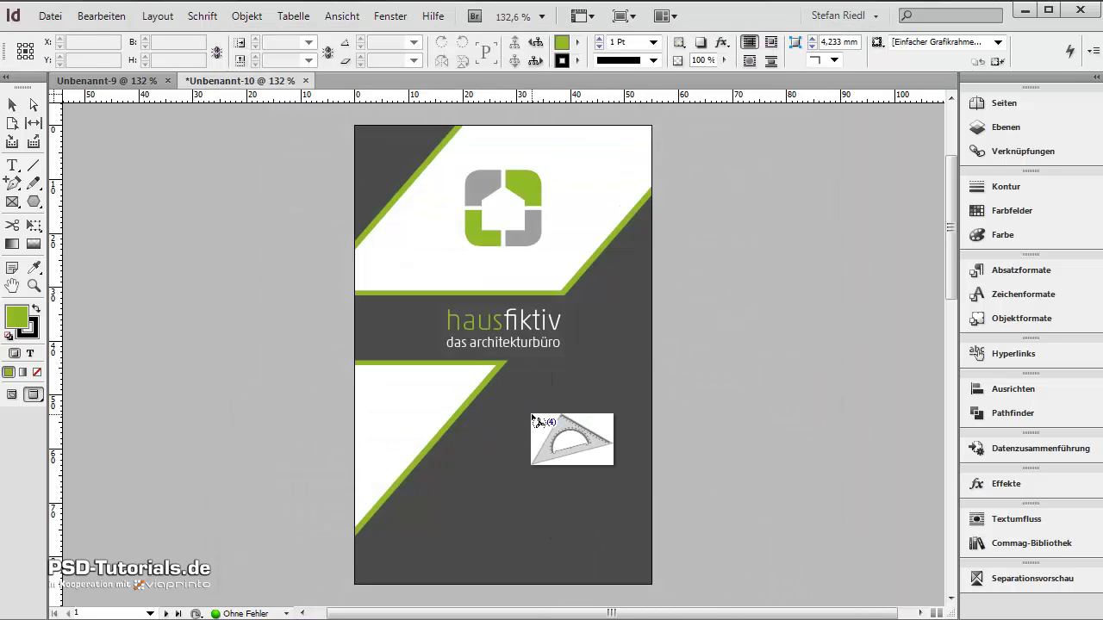
{"action": "key", "text": "Left"}
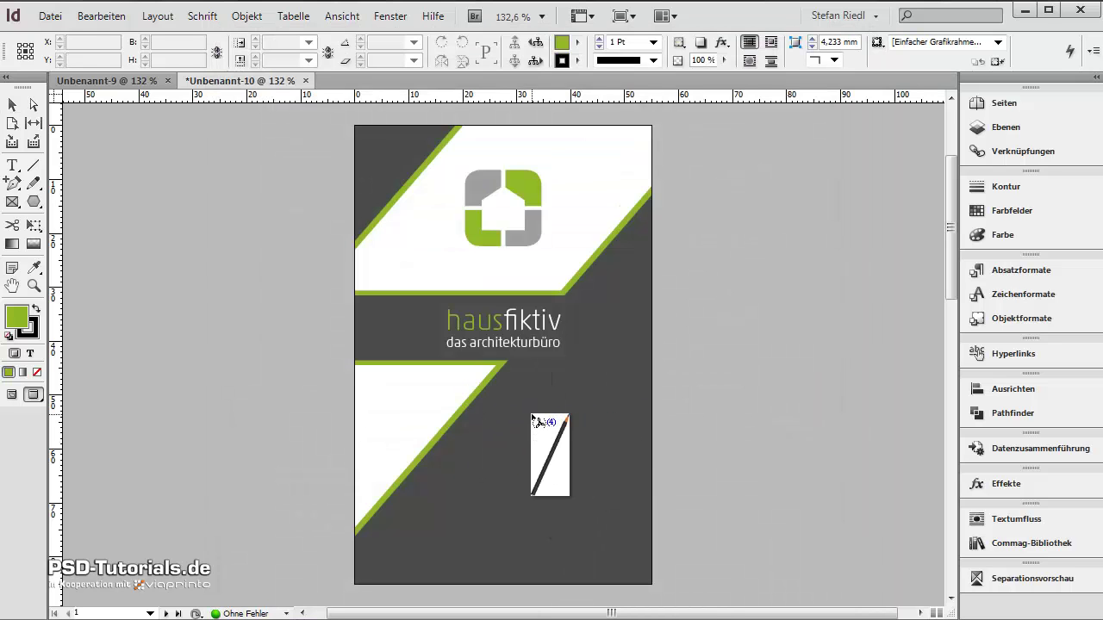
{"action": "key", "text": "Left"}
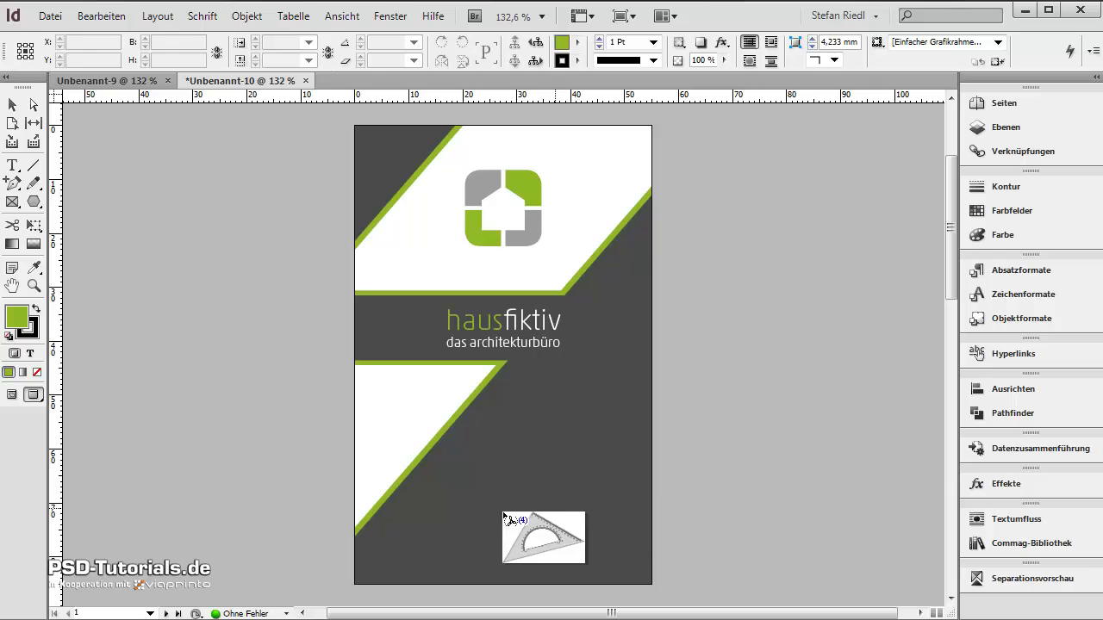
{"action": "left_click_drag", "start_coordinate": [472, 449], "coordinate": [670, 569]}
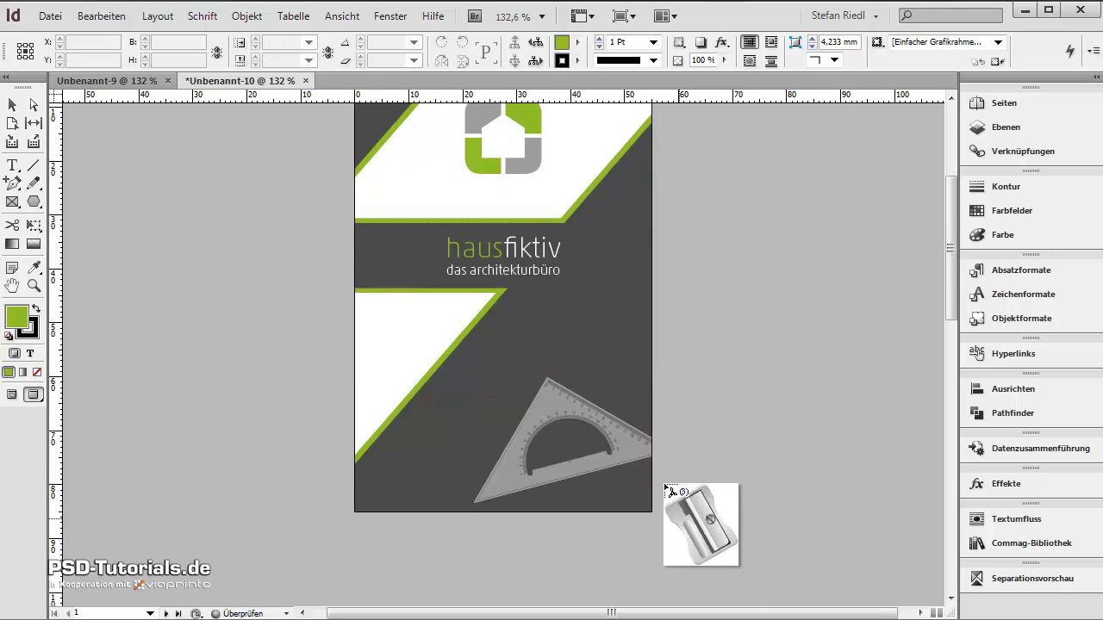
Place the sharpener and pencil beside the set square, and the compass about 18 by 33 mm over its right side
{"action": "left_click_drag", "start_coordinate": [511, 341], "coordinate": [544, 373]}
{"action": "mouse_move", "coordinate": [450, 372]}
{"action": "left_mouse_down"}
{"action": "mouse_move", "coordinate": [518, 449]}
{"action": "mouse_move", "coordinate": [522, 488]}
{"action": "left_mouse_up"}
{"action": "left_click_drag", "start_coordinate": [568, 277], "coordinate": [664, 463]}
{"action": "left_click", "coordinate": [743, 422]}
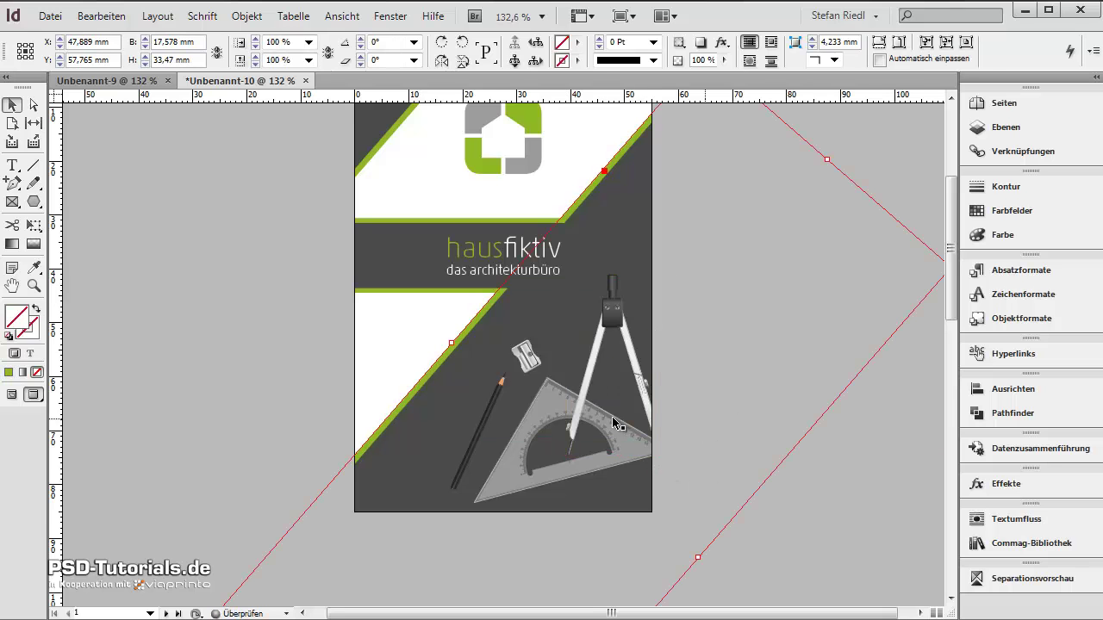
Move the set square slightly down so its lower corner runs past the card's bottom edge
{"action": "left_click", "coordinate": [215, 510]}
{"action": "scroll", "coordinate": [456, 497], "scroll_direction": "up", "scroll_amount": 3}
{"action": "left_click_drag", "start_coordinate": [566, 463], "coordinate": [582, 497]}
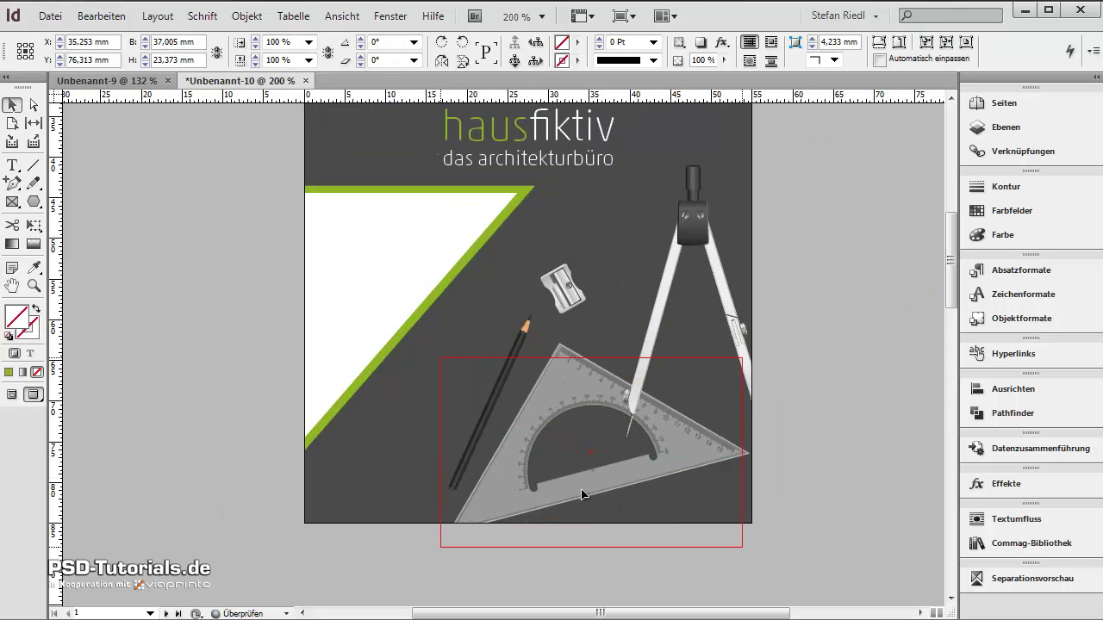
Move the pencil down beside the set square's left edge so it runs off the card's bottom, and enlarge it
{"action": "left_click", "coordinate": [510, 338]}
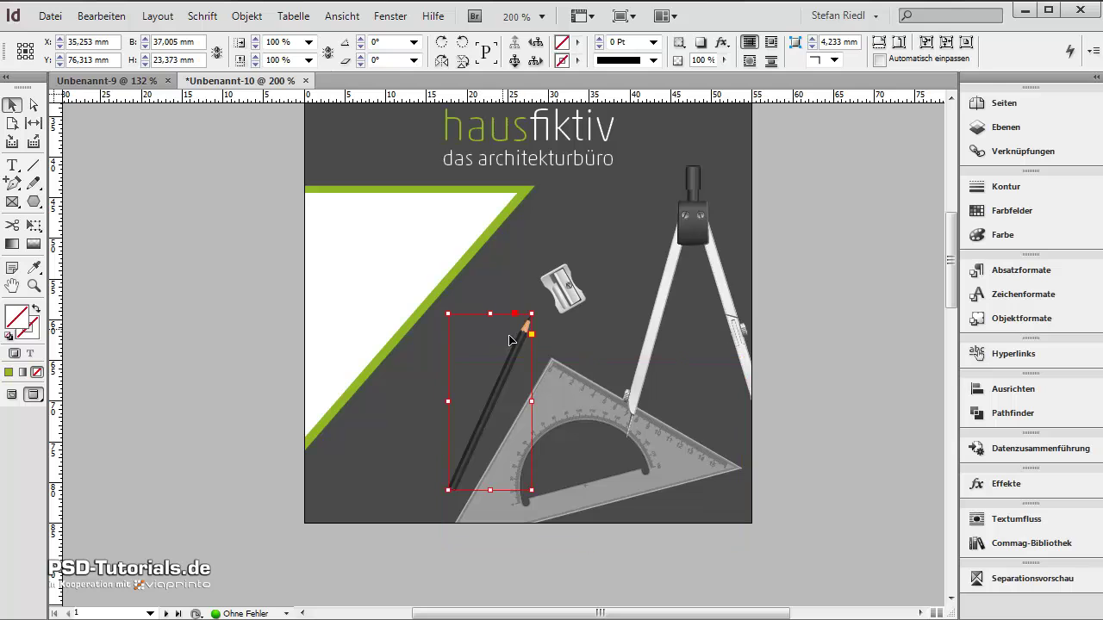
{"action": "mouse_move", "coordinate": [516, 361]}
{"action": "left_mouse_down"}
{"action": "mouse_move", "coordinate": [488, 454]}
{"action": "mouse_move", "coordinate": [498, 445]}
{"action": "left_mouse_up"}
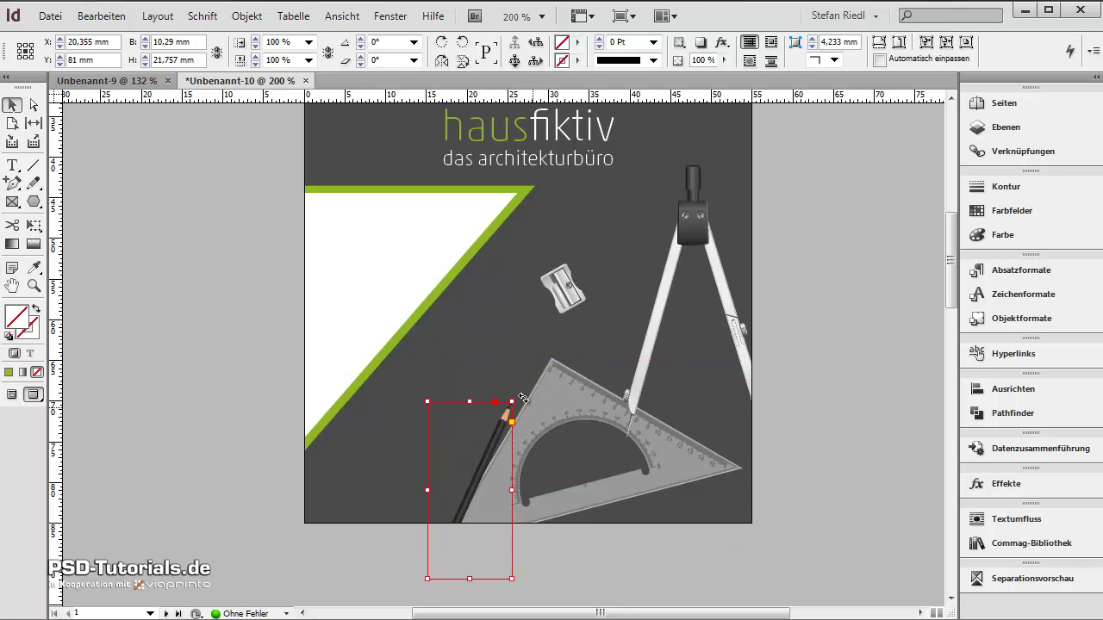
{"action": "key", "text": "shift+Left"}
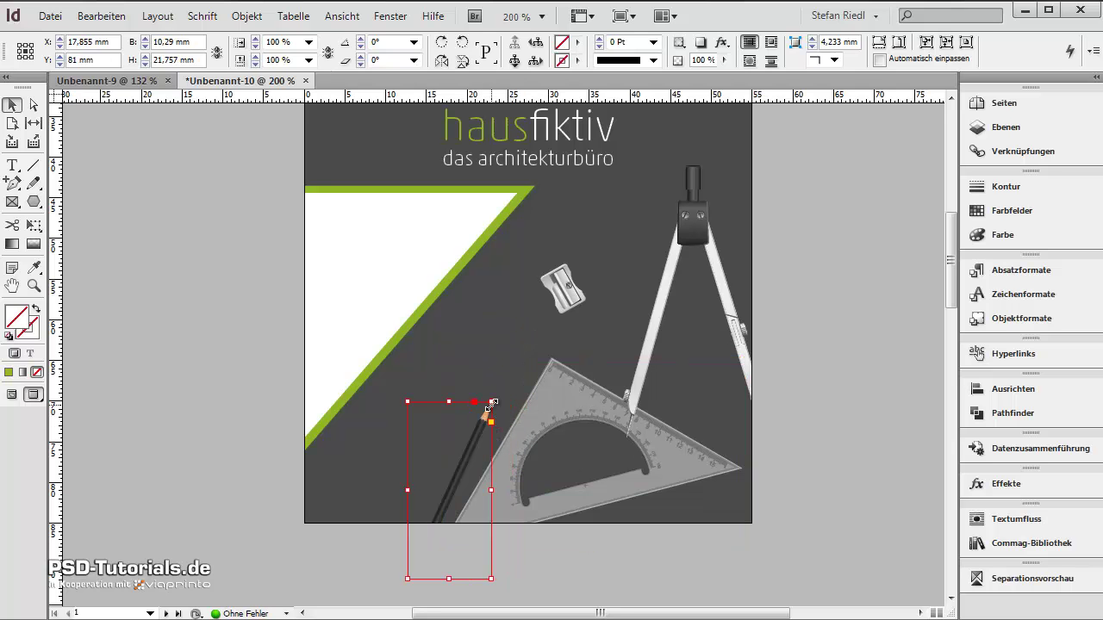
{"action": "left_click_drag", "start_coordinate": [493, 402], "coordinate": [512, 369]}
Move the sharpener down to the set square's upper tip and the compass over the set square, fully inside the card
{"action": "left_click", "coordinate": [576, 308]}
{"action": "left_click_drag", "start_coordinate": [576, 297], "coordinate": [564, 340]}
{"action": "left_click", "coordinate": [700, 235]}
{"action": "left_click_drag", "start_coordinate": [699, 235], "coordinate": [657, 285]}
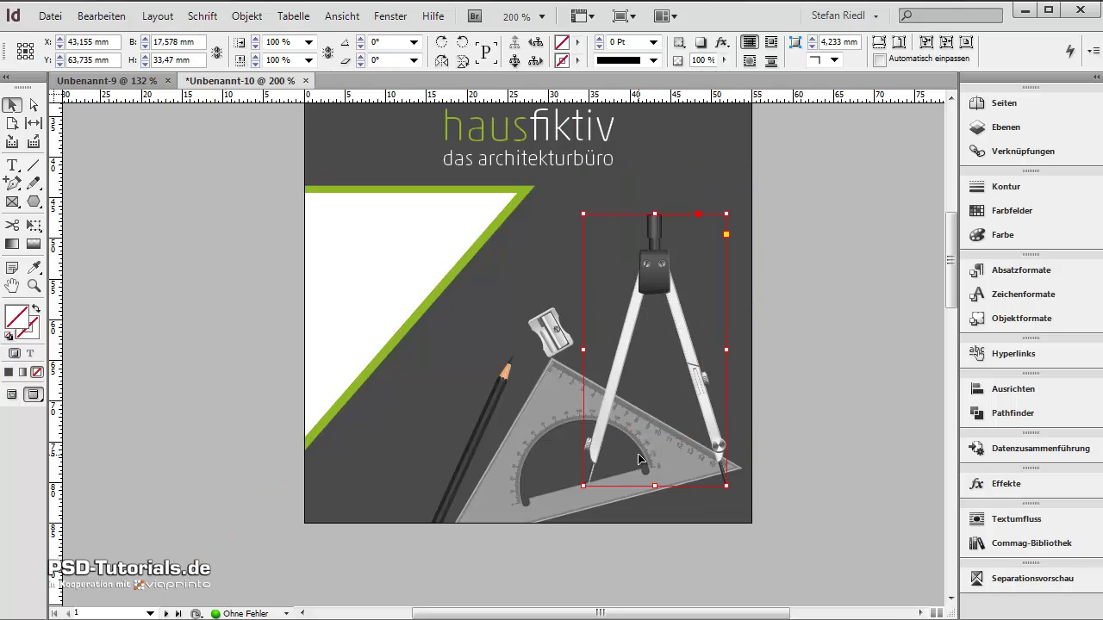
{"action": "key", "text": "ctrl+0"}
{"action": "left_click", "coordinate": [793, 374]}
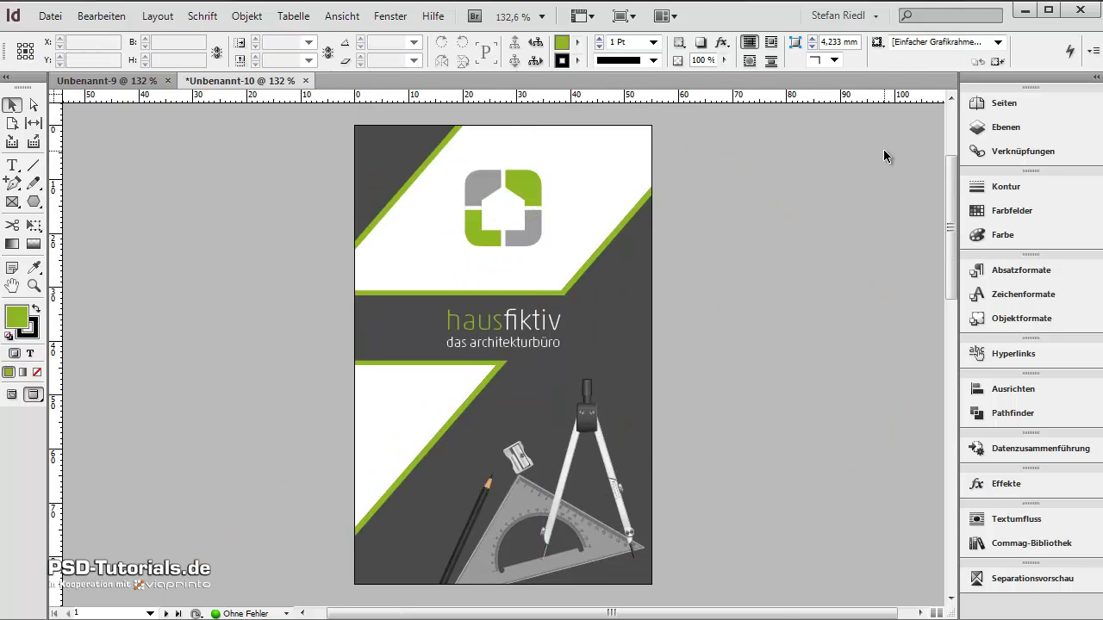
Save the document in the VP Visitenkarte folder as "hausfiktiv vcard grün"
{"action": "left_click", "coordinate": [48, 16]}
{"action": "left_click", "coordinate": [102, 170]}
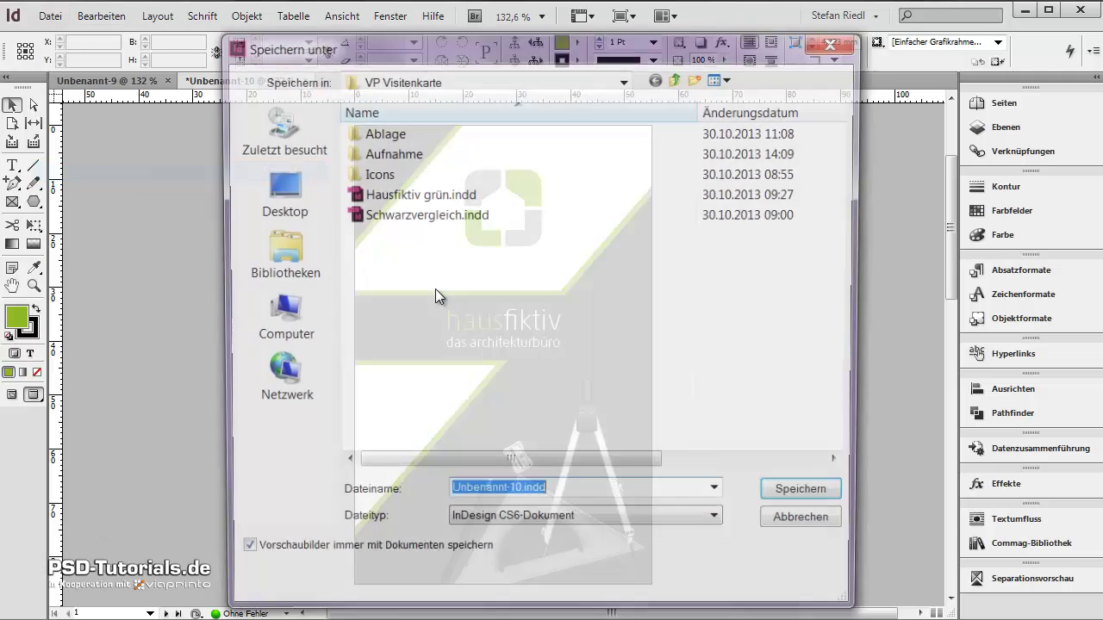
{"action": "type", "text": "hausf"}
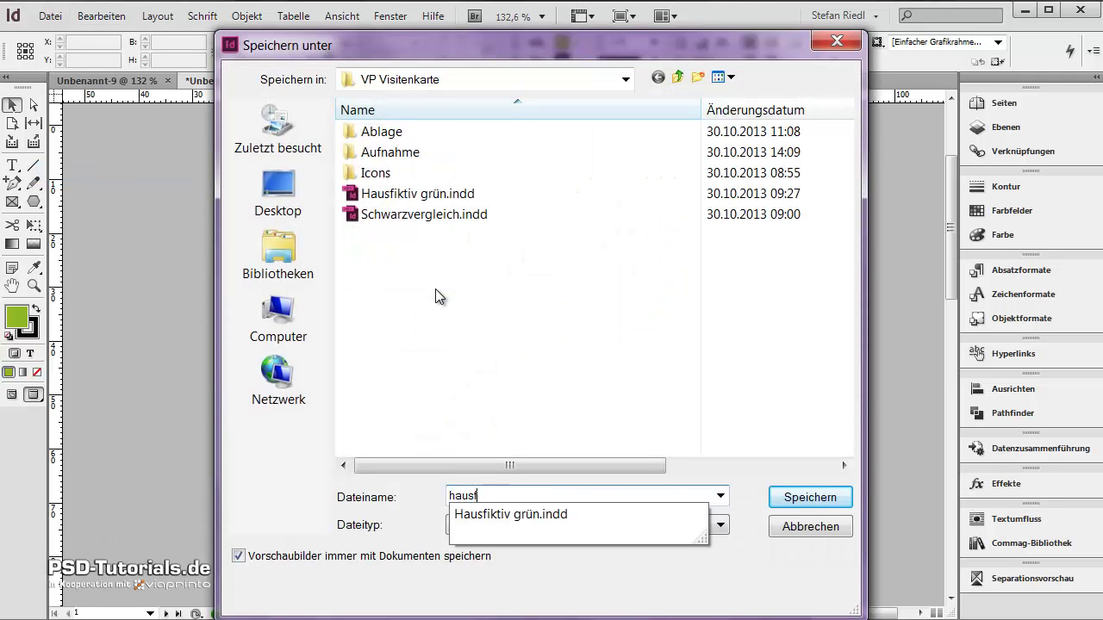
{"action": "type", "text": "iktiv vcard grün"}
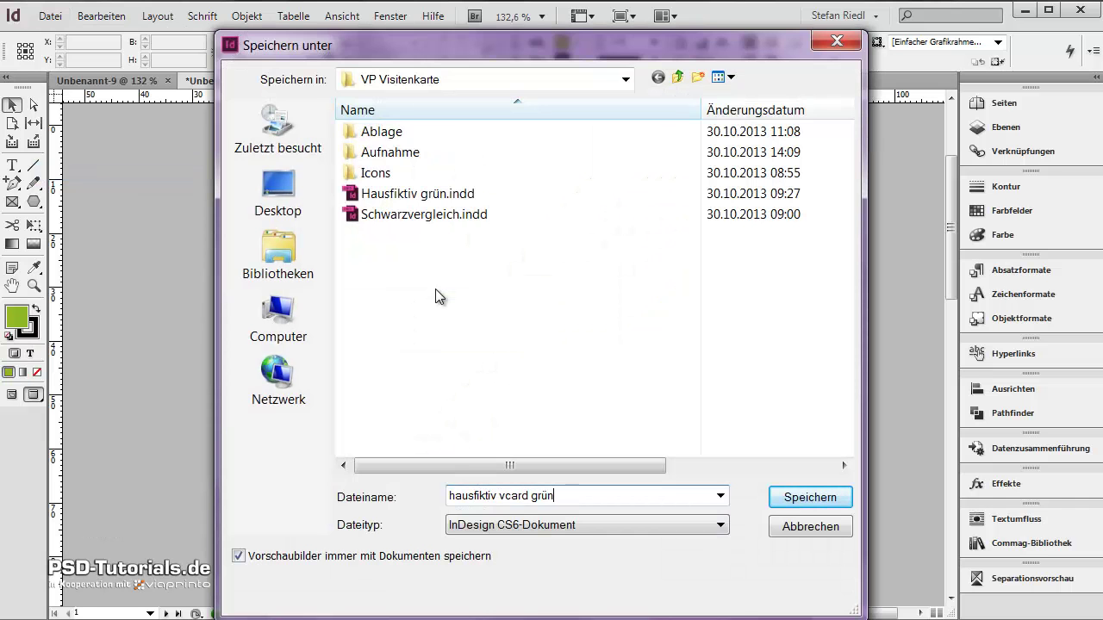
{"action": "key", "text": "Return"}
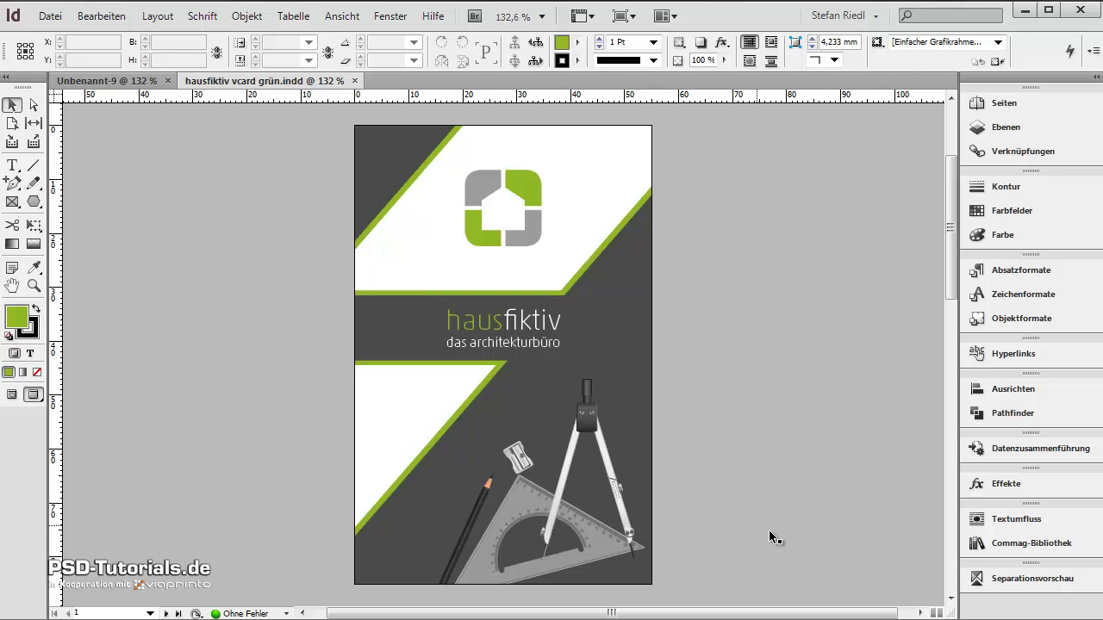
Go to page 2 of the document and show it in normal mode with its bleed and margin lines
{"action": "left_click", "coordinate": [1021, 104]}
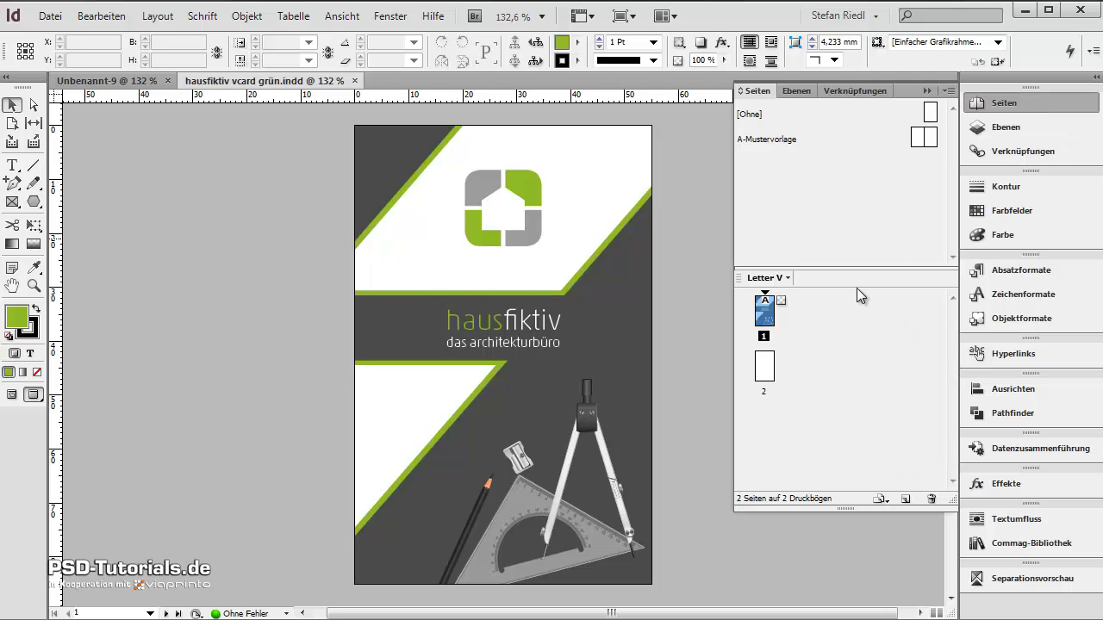
{"action": "double_click", "coordinate": [765, 369]}
{"action": "left_click", "coordinate": [926, 90]}
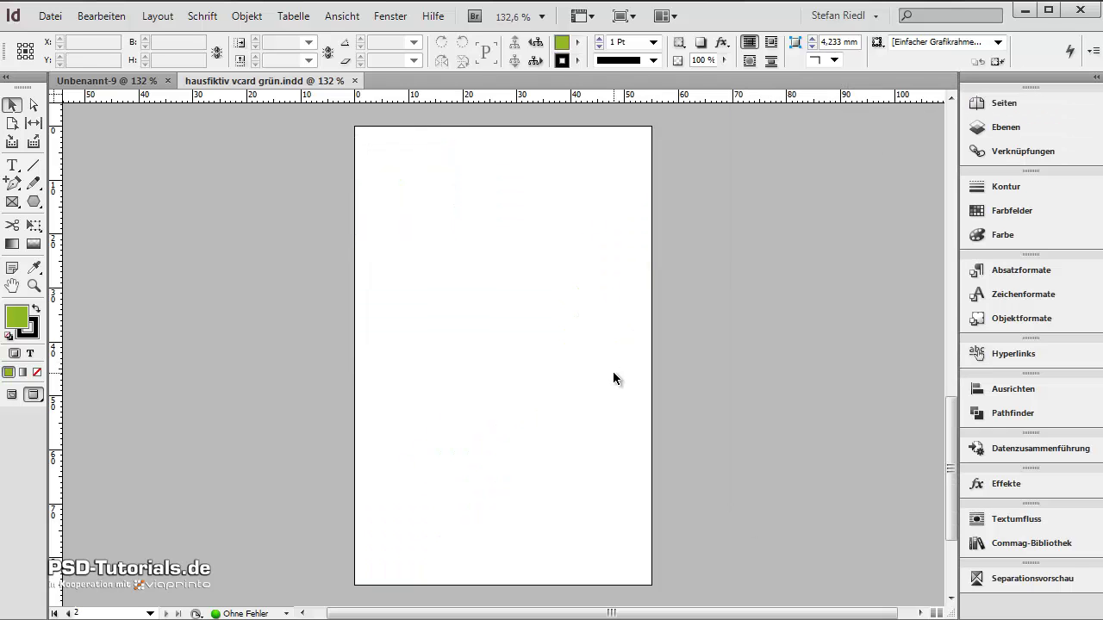
{"action": "key", "text": "w"}
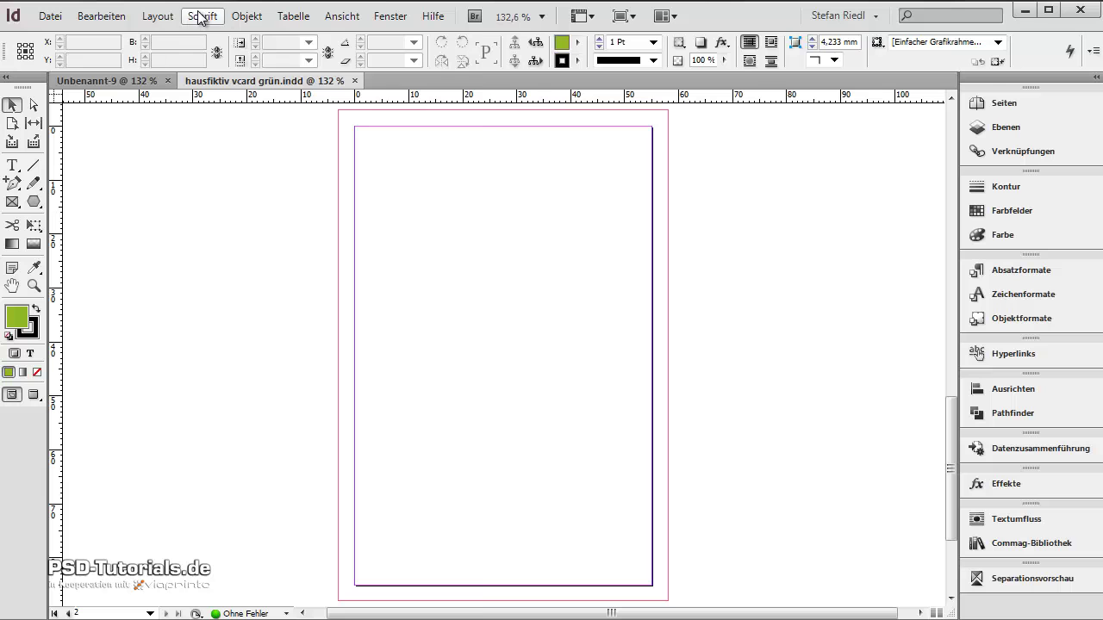
Create guides on page 2 that divide it into 11 columns with a 0 mm gutter
{"action": "left_click", "coordinate": [226, 17]}
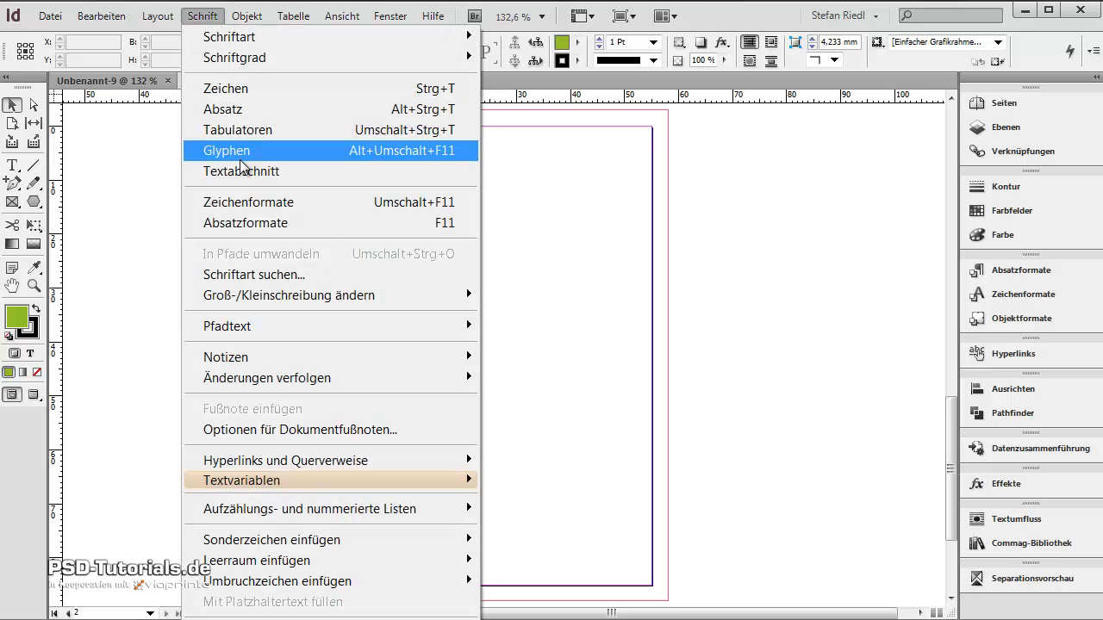
{"action": "mouse_move", "coordinate": [157, 16]}
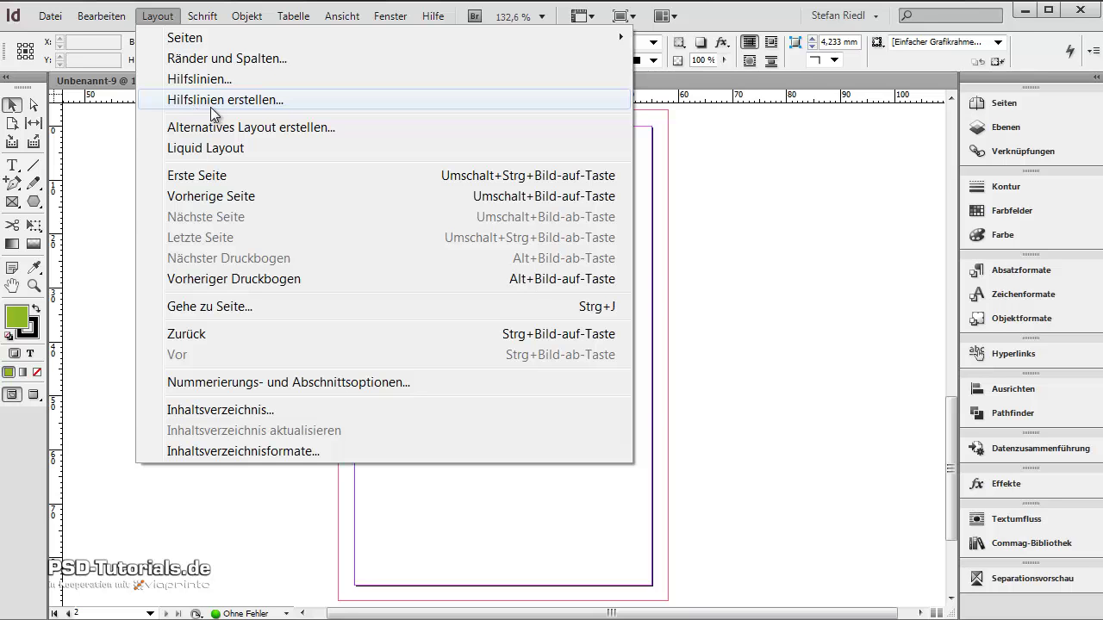
{"action": "left_click", "coordinate": [213, 112]}
{"action": "left_click", "coordinate": [615, 308]}
{"action": "type", "text": "11"}
{"action": "key", "text": "Tab"}
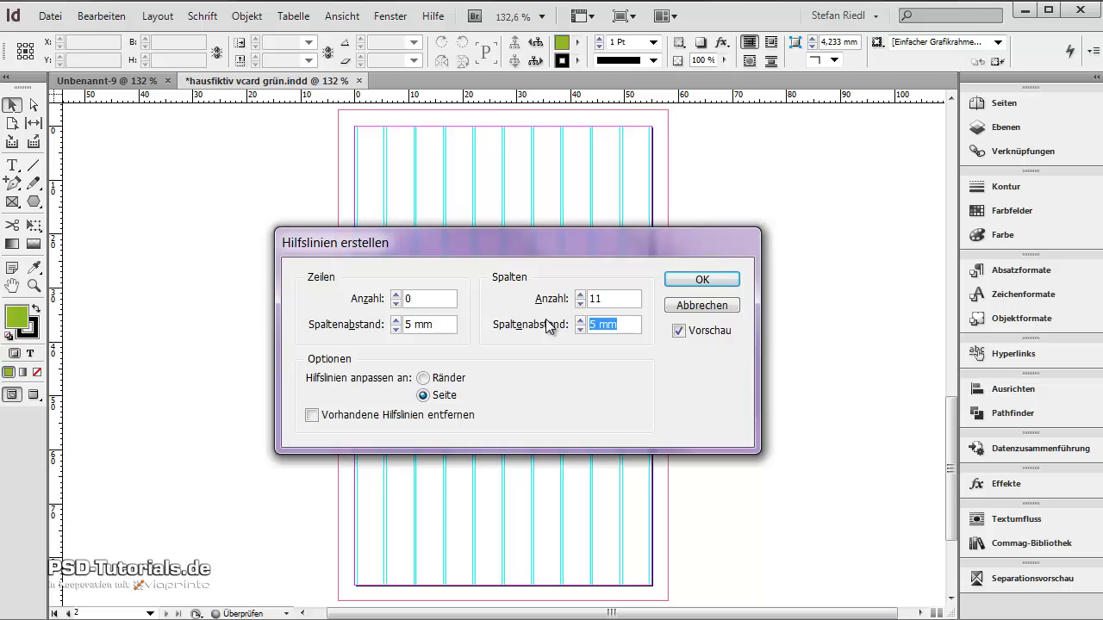
{"action": "type", "text": "0"}
{"action": "key", "text": "Tab"}
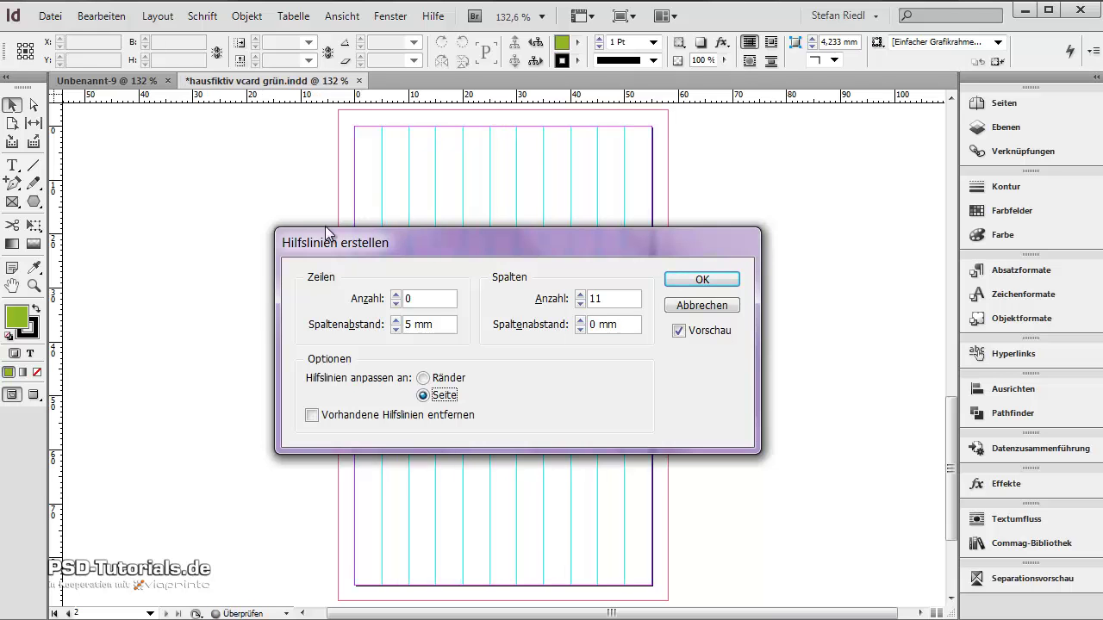
{"action": "left_click", "coordinate": [687, 332]}
{"action": "left_click", "coordinate": [686, 334]}
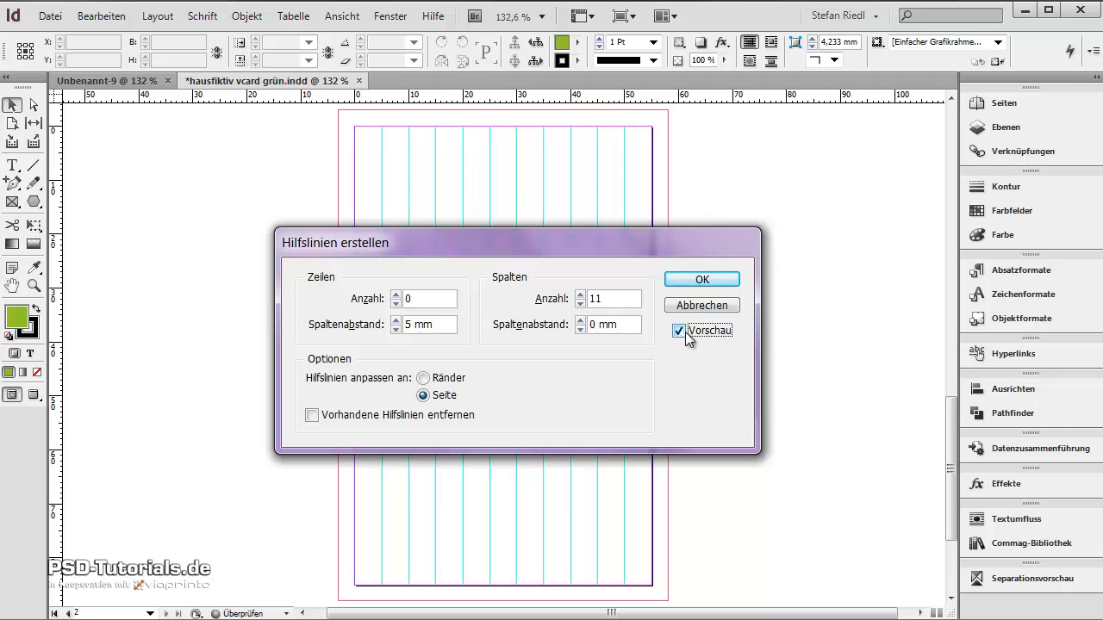
{"action": "left_click", "coordinate": [694, 282]}
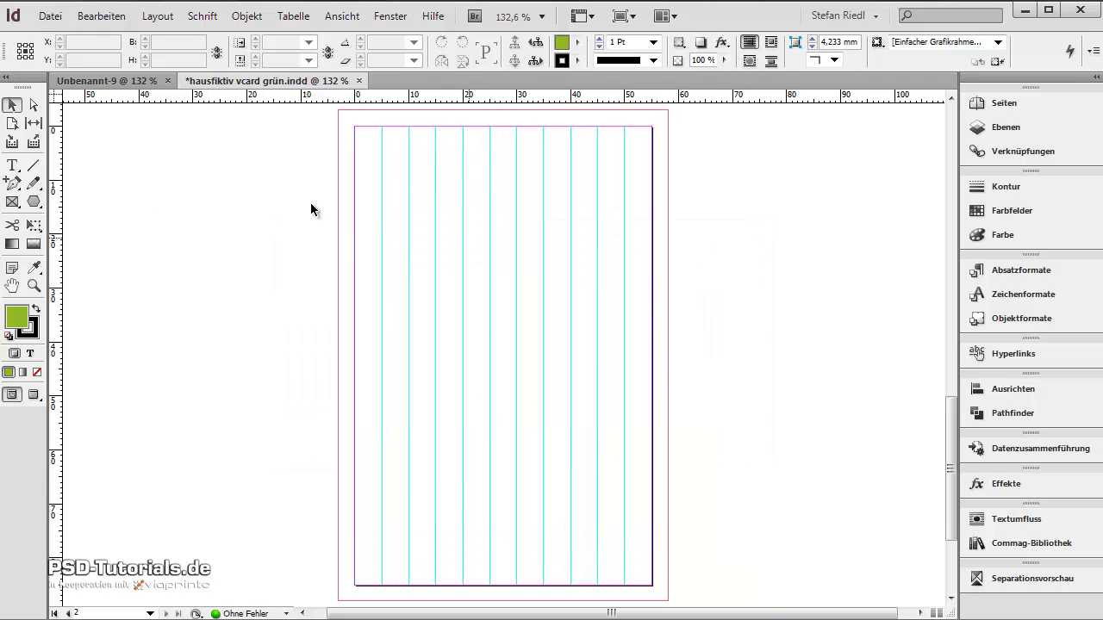
Draw a 61 x 5.4 mm bar across the top bleed of page 2 and fill it with the green C=53 M=5 Y=100 K=0
{"action": "left_click", "coordinate": [11, 204]}
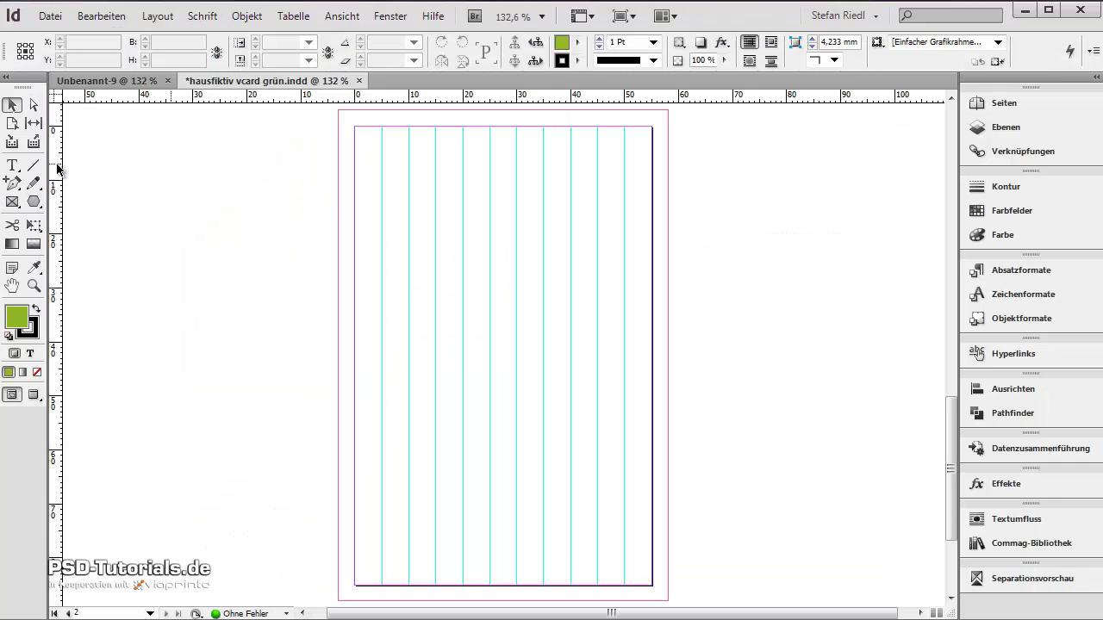
{"action": "left_click", "coordinate": [12, 202]}
{"action": "left_click_drag", "start_coordinate": [339, 110], "coordinate": [670, 142]}
{"action": "left_click", "coordinate": [577, 42]}
{"action": "scroll", "coordinate": [633, 192], "scroll_direction": "down", "scroll_amount": 2}
{"action": "left_click", "coordinate": [629, 200]}
{"action": "left_click", "coordinate": [612, 216]}
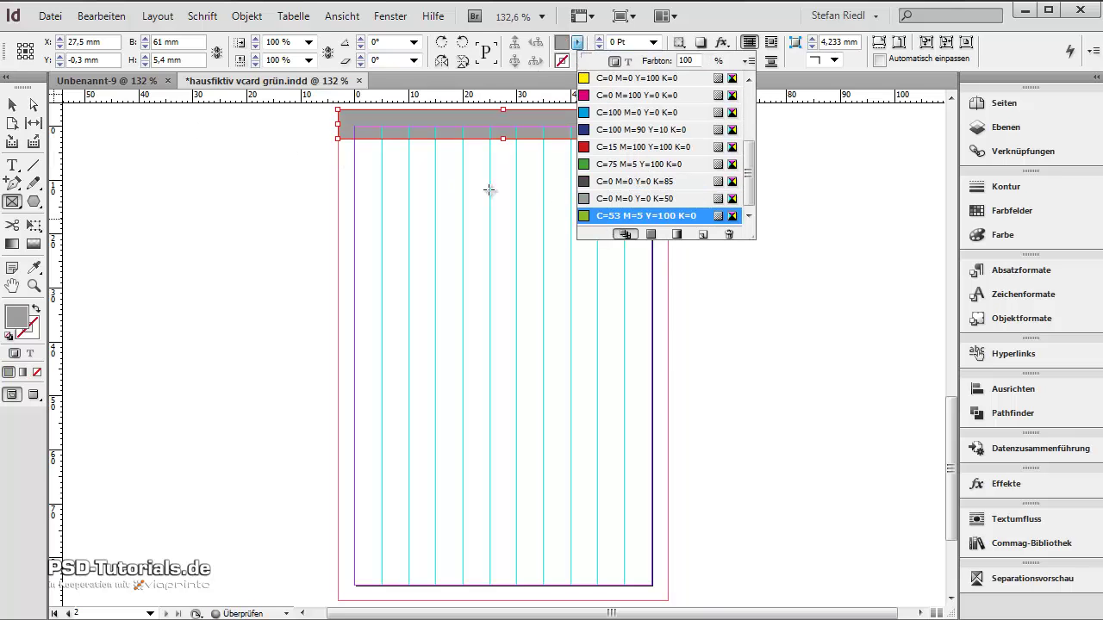
Duplicate the green bar to the bottom bleed edge of page 2 and check the result in preview mode
{"action": "left_click", "coordinate": [17, 104]}
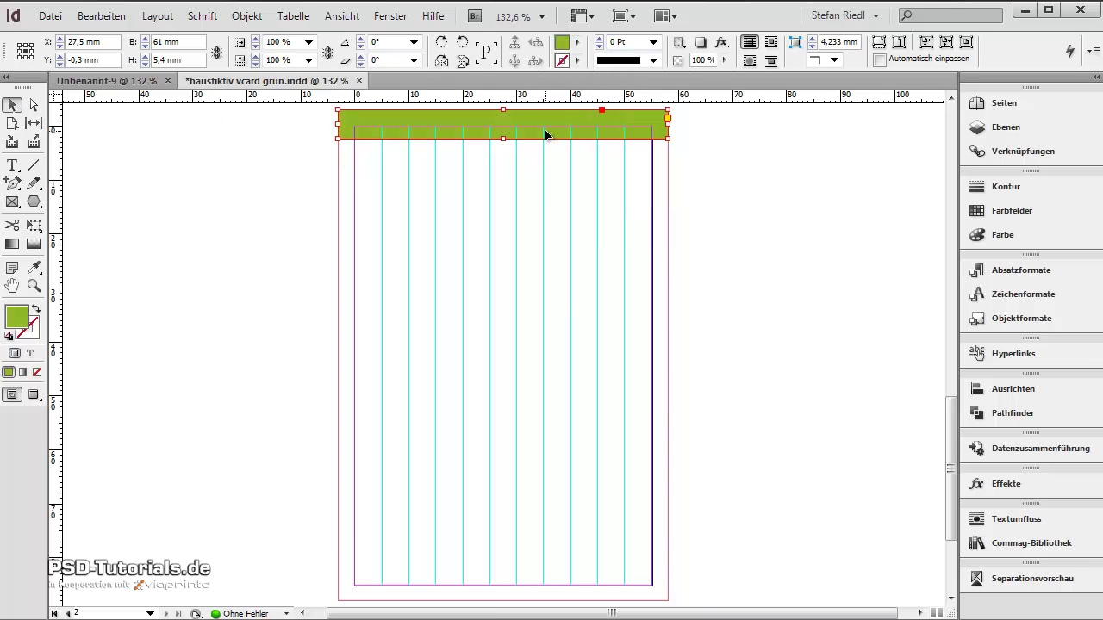
{"action": "left_click_drag", "start_coordinate": [546, 136], "coordinate": [538, 599]}
{"action": "left_click", "coordinate": [707, 531]}
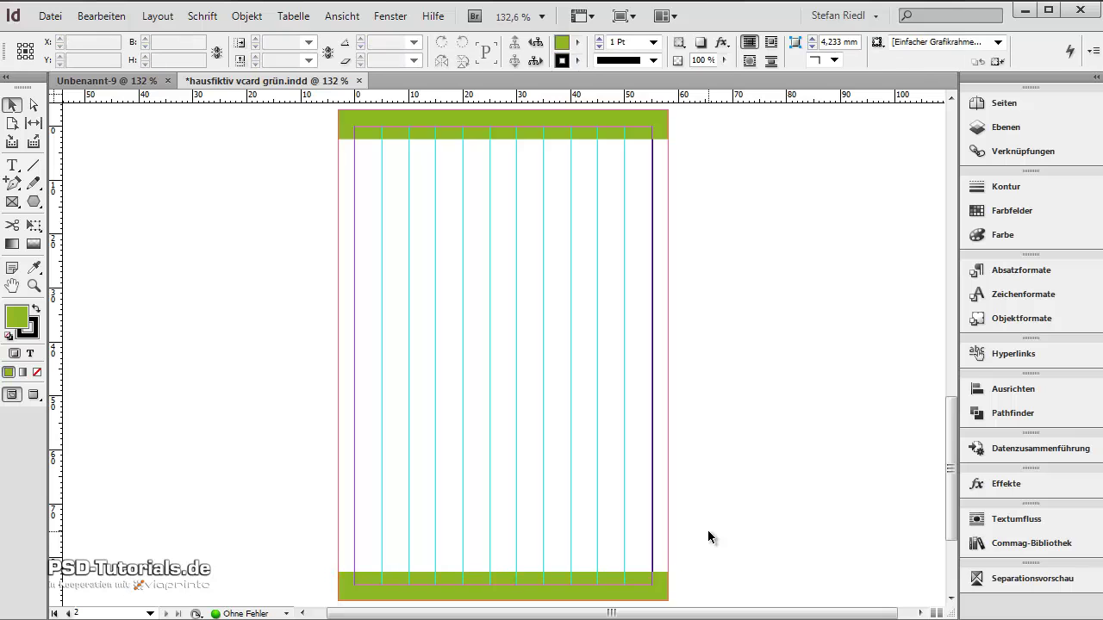
{"action": "key", "text": "w"}
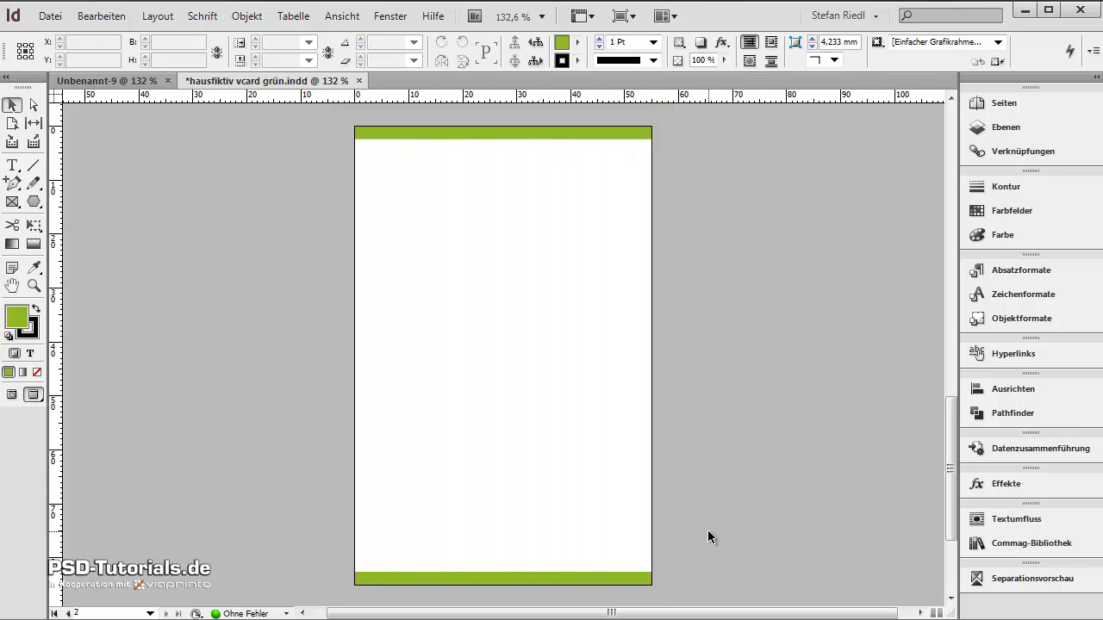
{"action": "key", "text": "w"}
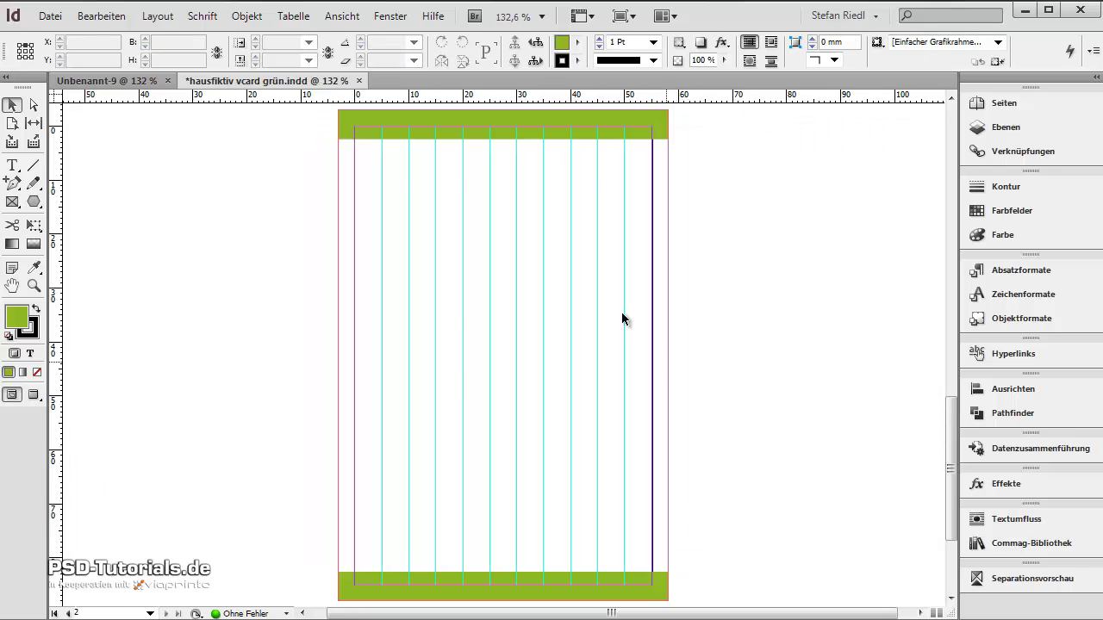
Draw a rectangle about 61 x 35.6 mm from bleed to bleed in the lower half and fill it with C=0 M=0 Y=0 K=85
{"action": "left_click", "coordinate": [16, 203]}
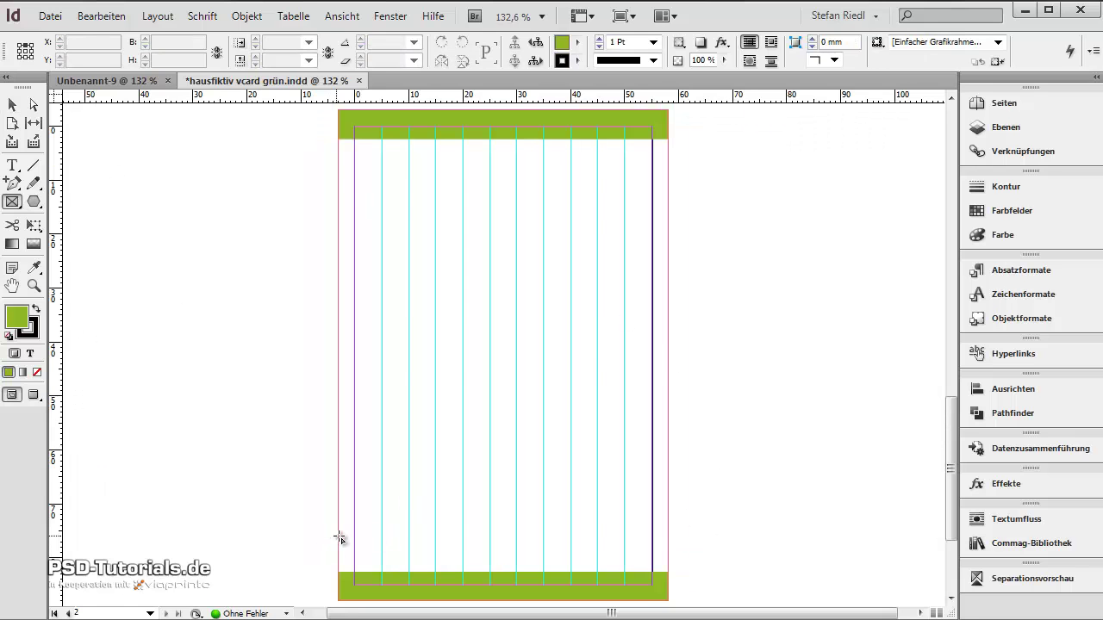
{"action": "left_click_drag", "start_coordinate": [339, 539], "coordinate": [666, 344]}
{"action": "left_click", "coordinate": [577, 43]}
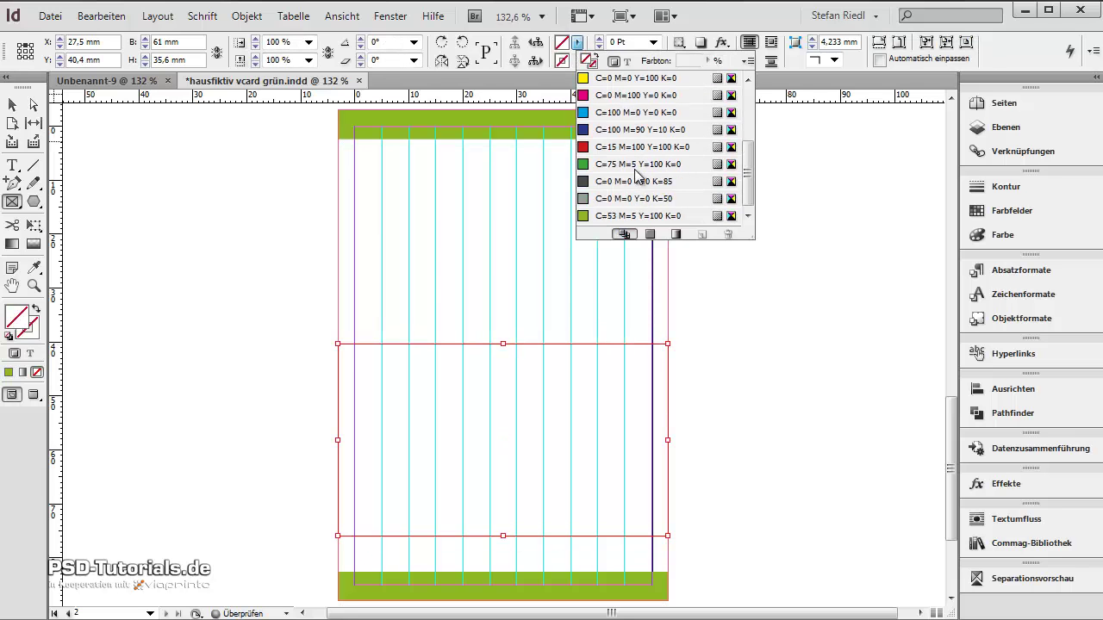
{"action": "left_click", "coordinate": [642, 180]}
{"action": "left_click", "coordinate": [15, 105]}
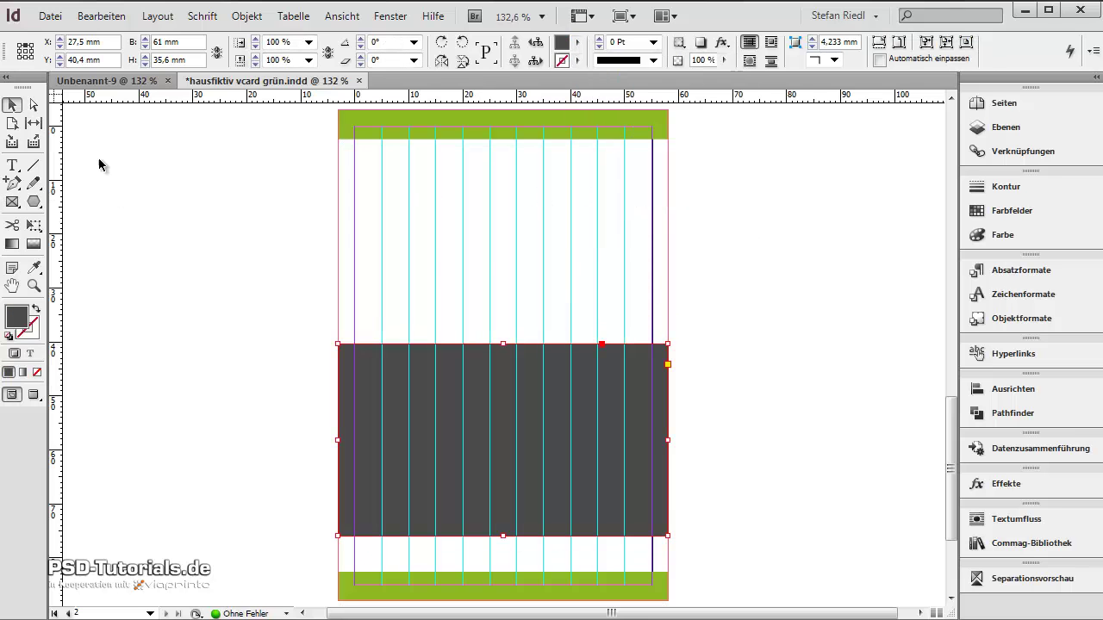
Check page 2 in preview mode and nudge the dark gray rectangle down about 2.5 mm
{"action": "left_click", "coordinate": [98, 164]}
{"action": "key", "text": "w"}
{"action": "left_click", "coordinate": [584, 474]}
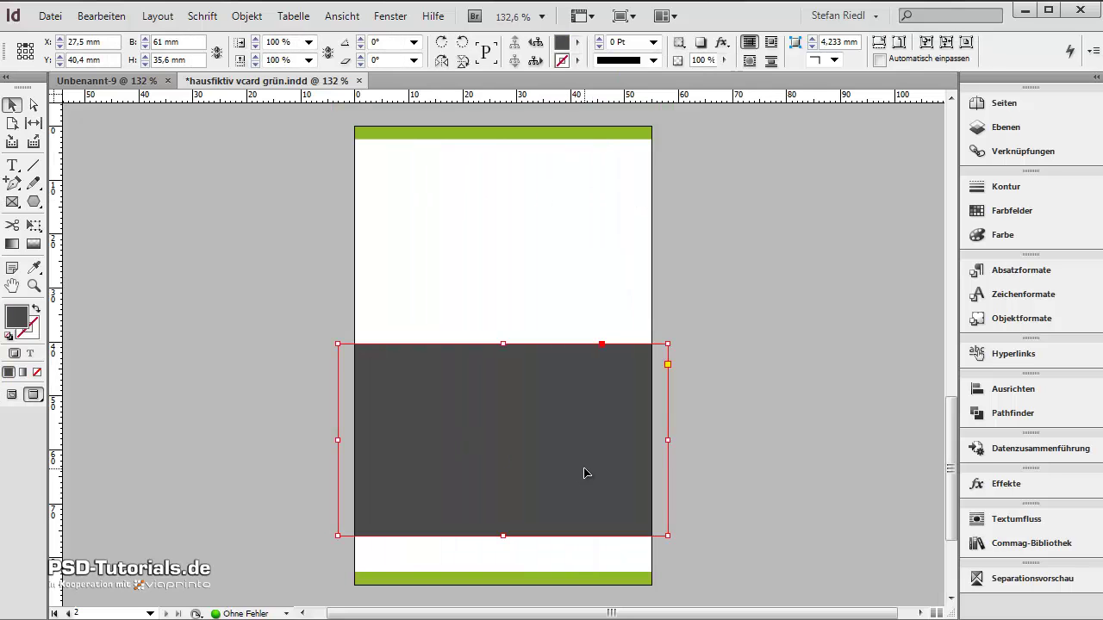
{"action": "key", "text": "shift+Down"}
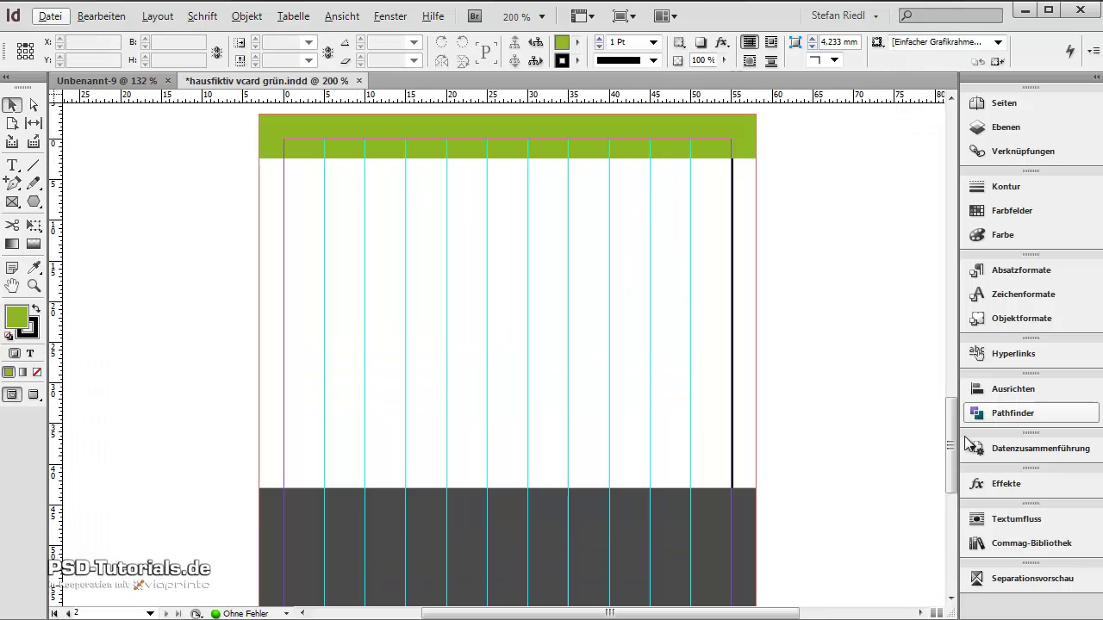
Copy the house logo from page 1 and paste it at its original position on page 2
{"action": "left_click_drag", "start_coordinate": [950, 445], "coordinate": [948, 216]}
{"action": "left_click", "coordinate": [521, 241]}
{"action": "left_click_drag", "start_coordinate": [945, 230], "coordinate": [945, 493]}
{"action": "scroll", "coordinate": [732, 319], "scroll_direction": "up", "scroll_amount": 3}
{"action": "left_click", "coordinate": [467, 227]}
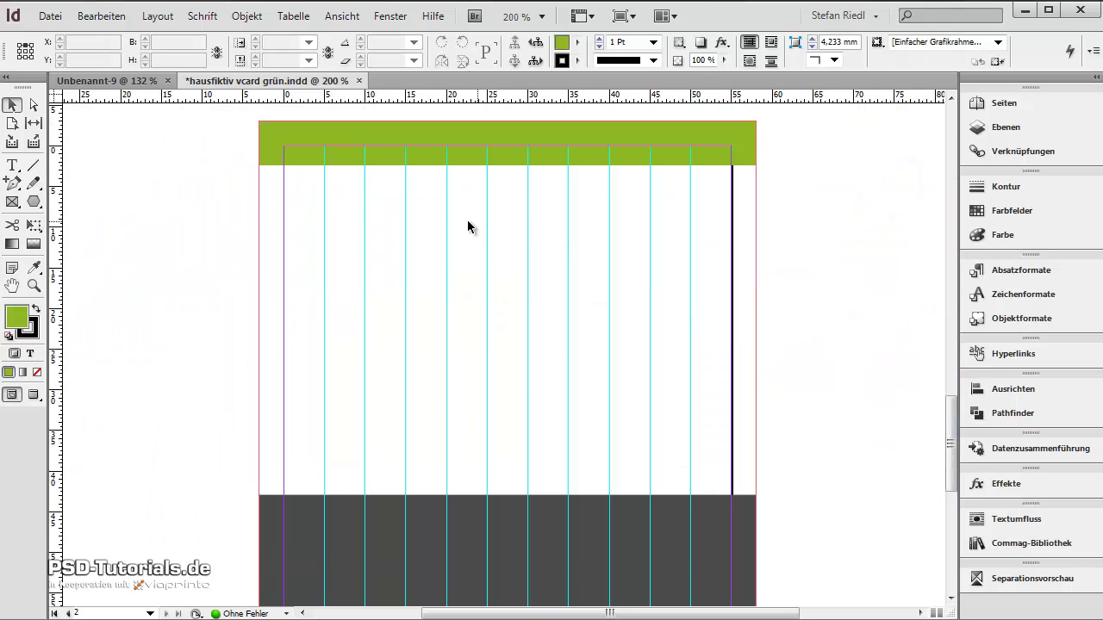
{"action": "left_click", "coordinate": [93, 16]}
{"action": "left_click", "coordinate": [141, 191]}
Enlarge the logo on page 2 proportionally from its center to 15 mm wide, snapping to the column guides
{"action": "left_click", "coordinate": [591, 246]}
{"action": "scroll", "coordinate": [548, 215], "scroll_direction": "up", "scroll_amount": 4}
{"action": "left_click", "coordinate": [547, 214]}
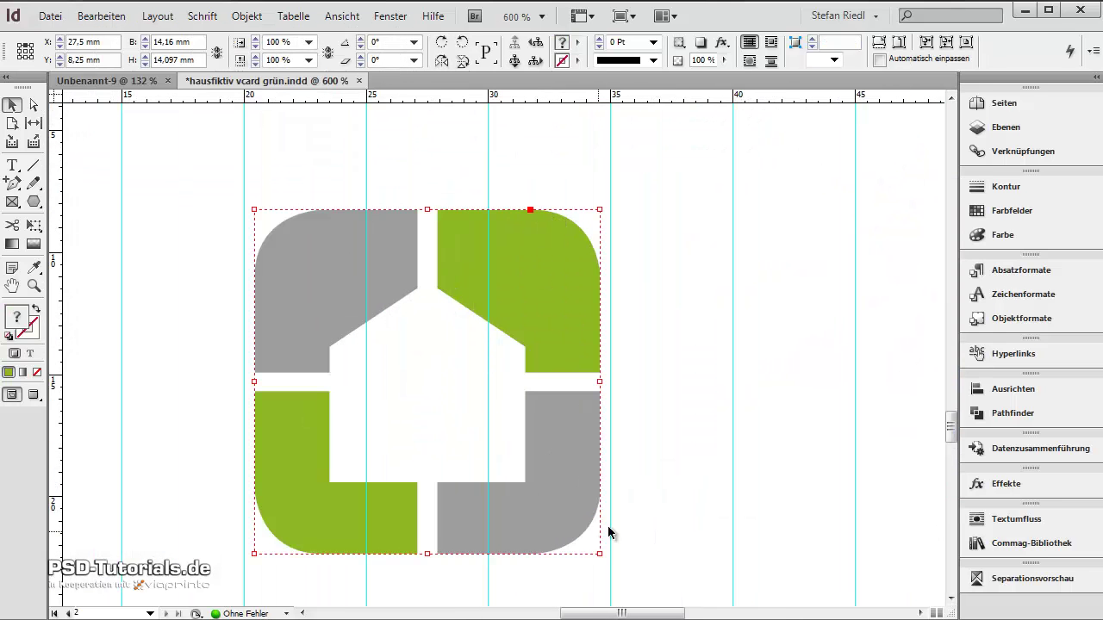
{"action": "scroll", "coordinate": [605, 509], "scroll_direction": "down", "scroll_amount": 1}
{"action": "left_click_drag", "start_coordinate": [601, 510], "coordinate": [610, 518]}
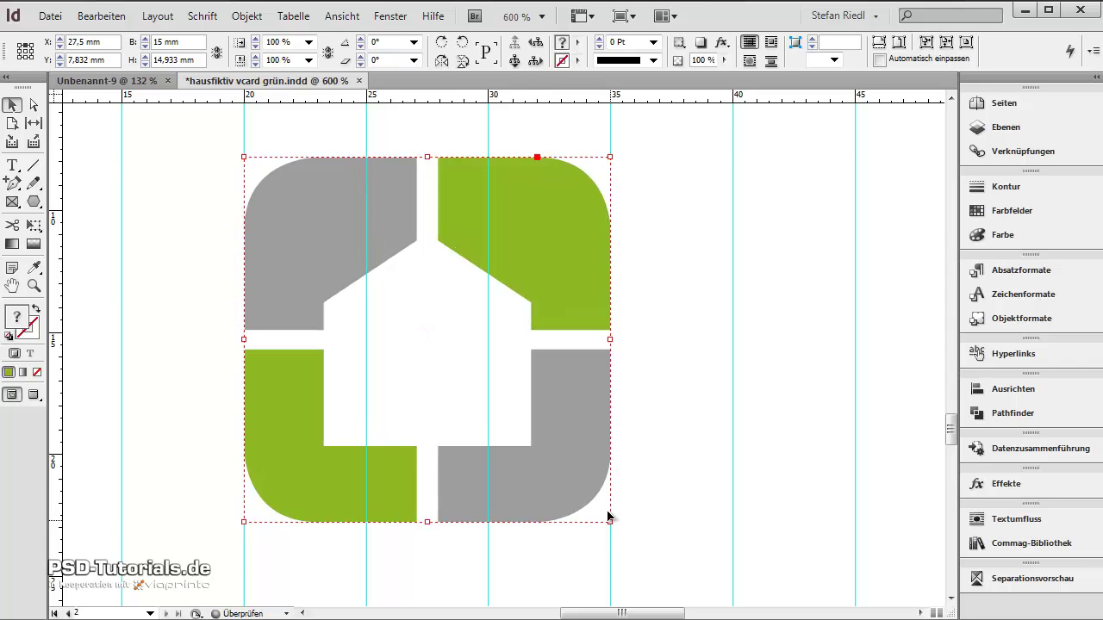
Set the logo's Y position on page 2 to 5 mm
{"action": "scroll", "coordinate": [595, 483], "scroll_direction": "up", "scroll_amount": 3}
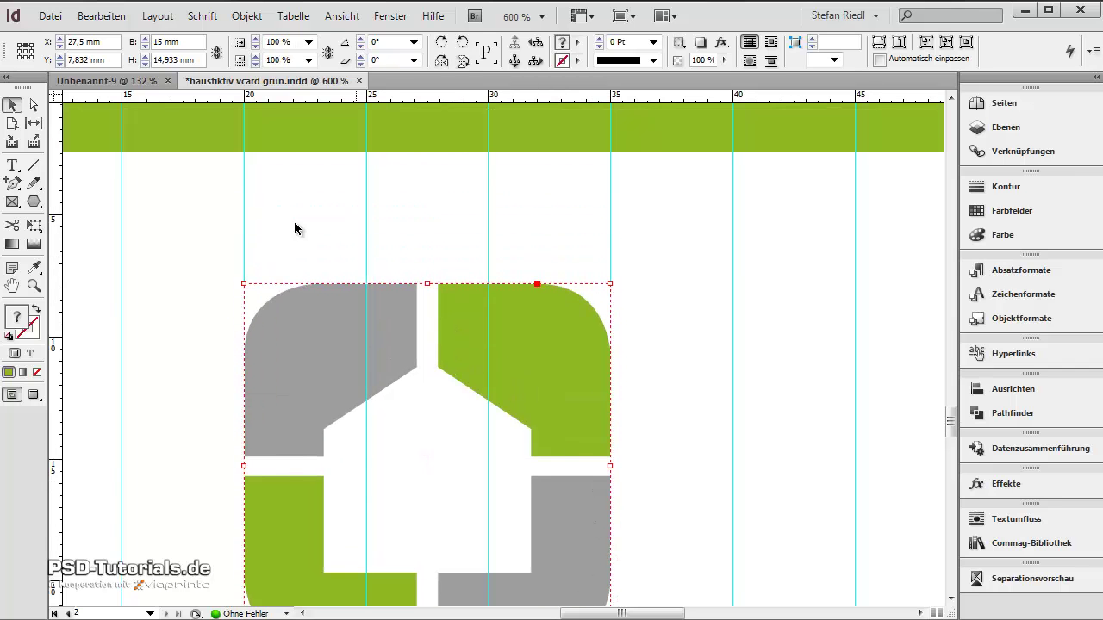
{"action": "left_click", "coordinate": [110, 62]}
{"action": "type", "text": "5"}
{"action": "key", "text": "Return"}
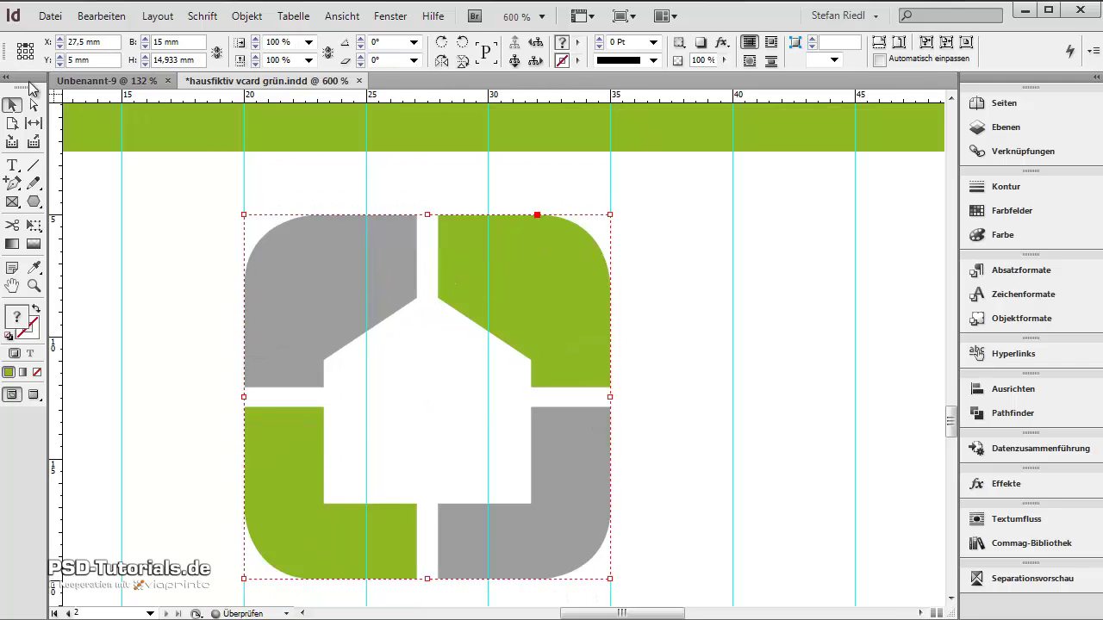
Draw a text frame about 55 mm wide and 18.4 mm high directly below the logo on page 2
{"action": "left_click", "coordinate": [153, 297]}
{"action": "key", "text": "ctrl+0"}
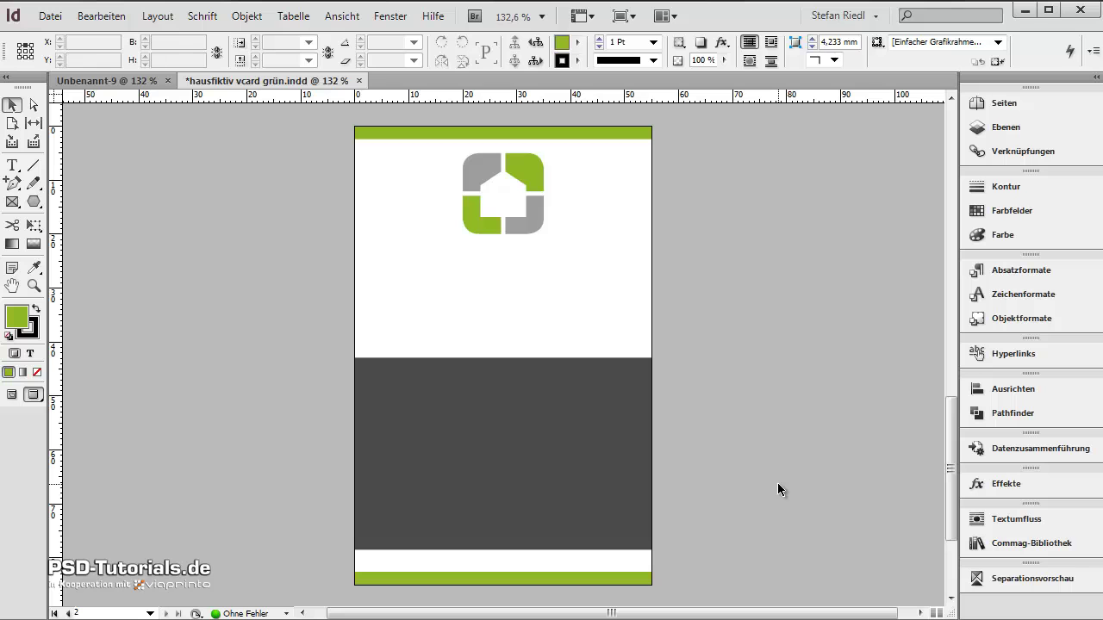
{"action": "left_click", "coordinate": [12, 165]}
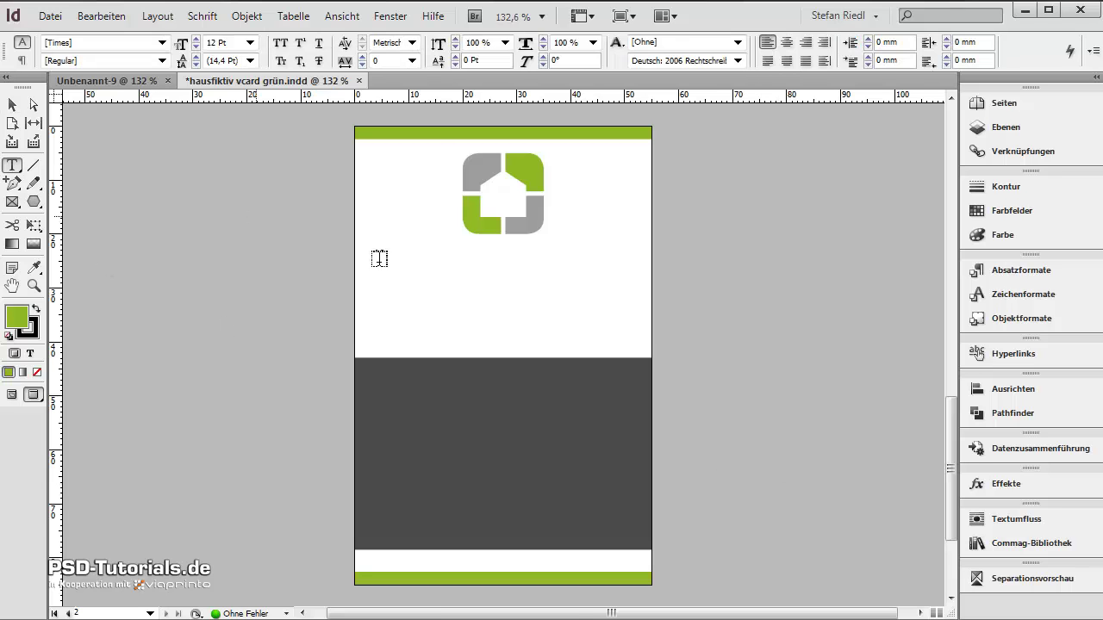
{"action": "key", "text": "w"}
{"action": "scroll", "coordinate": [411, 261], "scroll_direction": "up", "scroll_amount": 1, "text": "alt"}
{"action": "left_click_drag", "start_coordinate": [346, 231], "coordinate": [687, 343]}
{"action": "key", "text": "ctrl+z"}
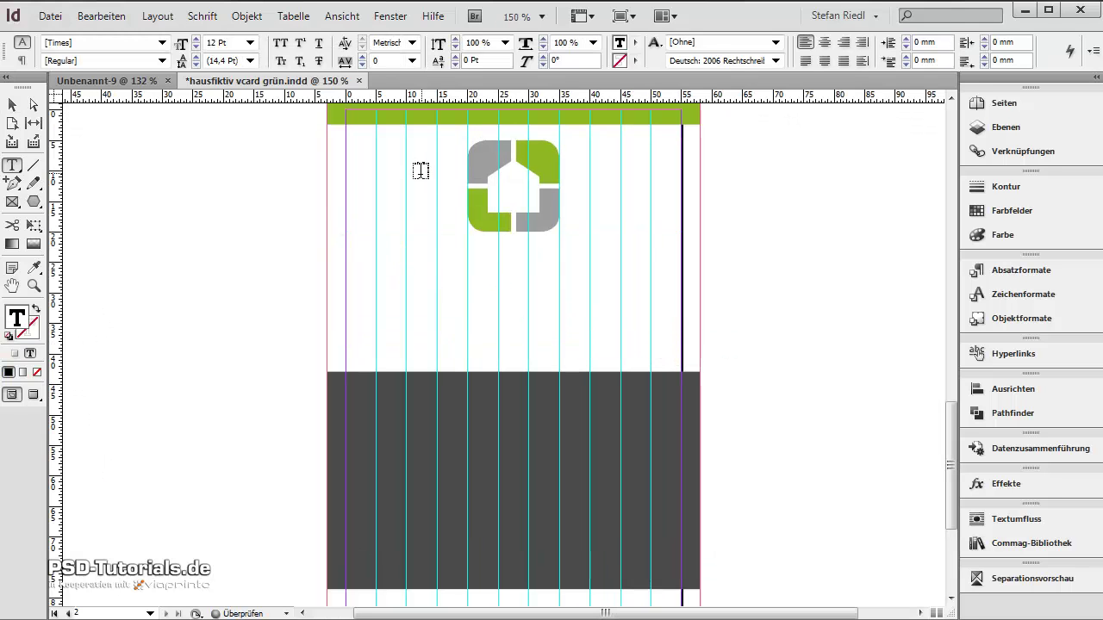
Set the font to Myriad Pro, enter the cardholder's full name in the new frame, and center the text
{"action": "left_click", "coordinate": [86, 43]}
{"action": "type", "text": "Myriad Pro"}
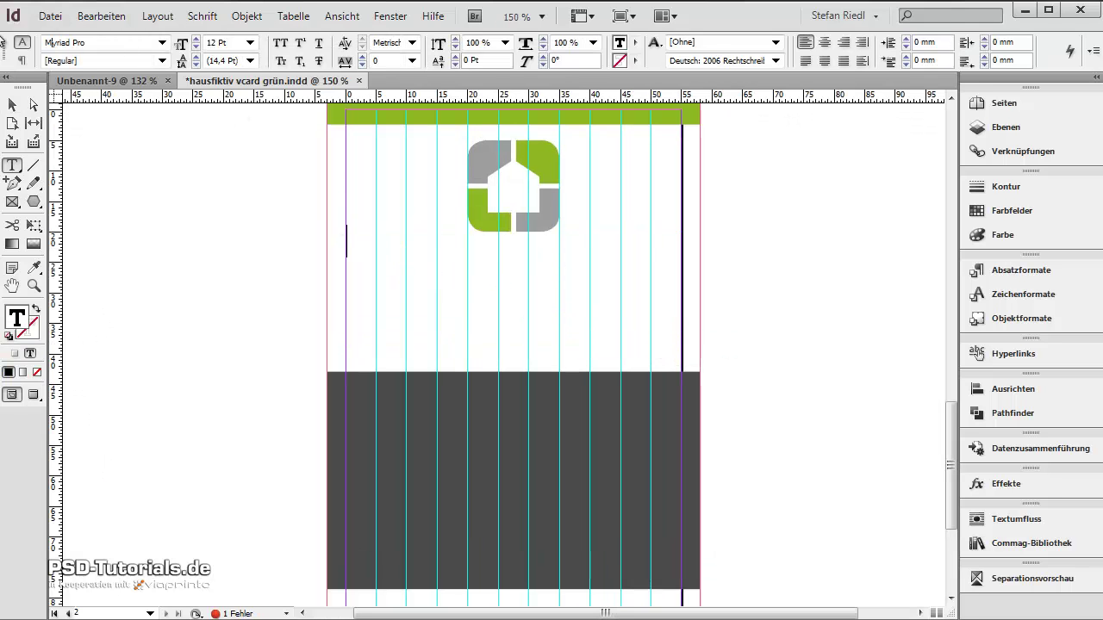
{"action": "key", "text": "Return"}
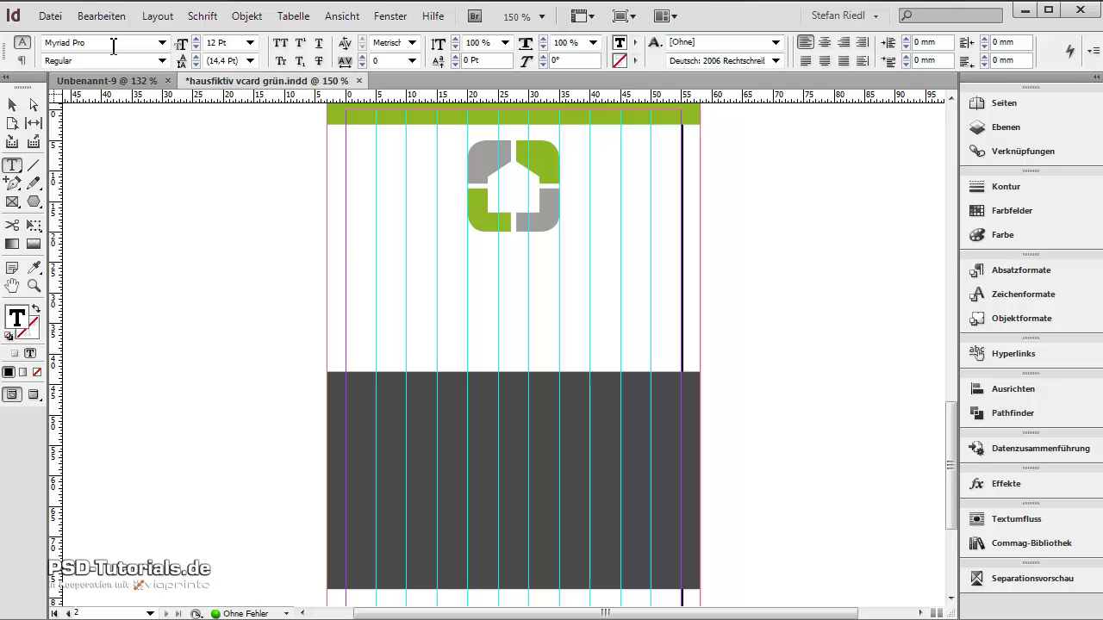
{"action": "type", "text": "Markus Mustermann"}
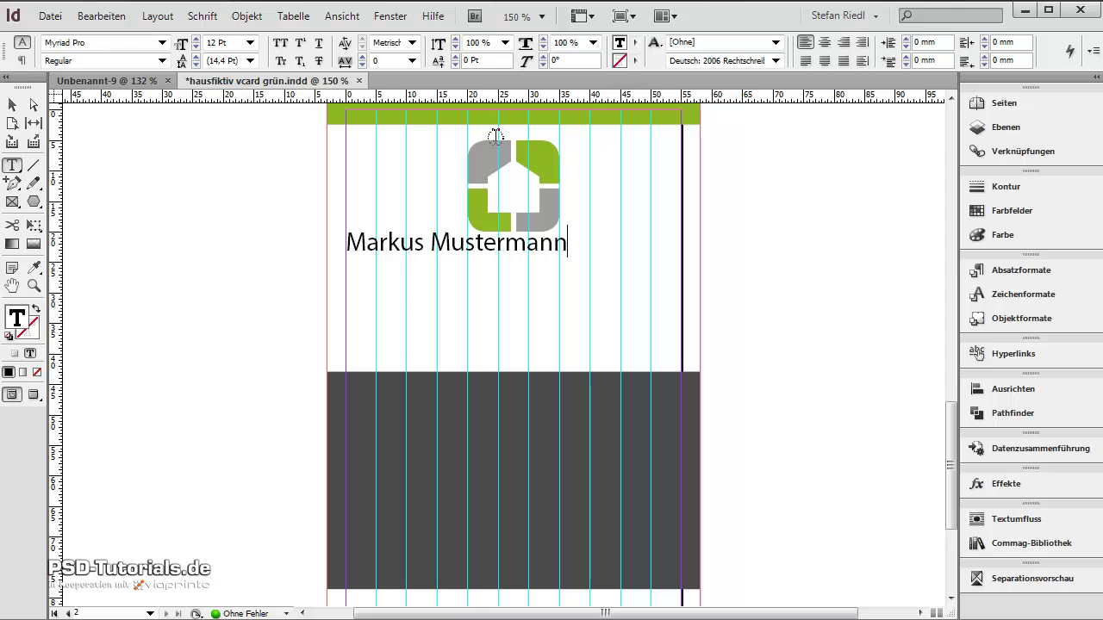
{"action": "left_click", "coordinate": [830, 43]}
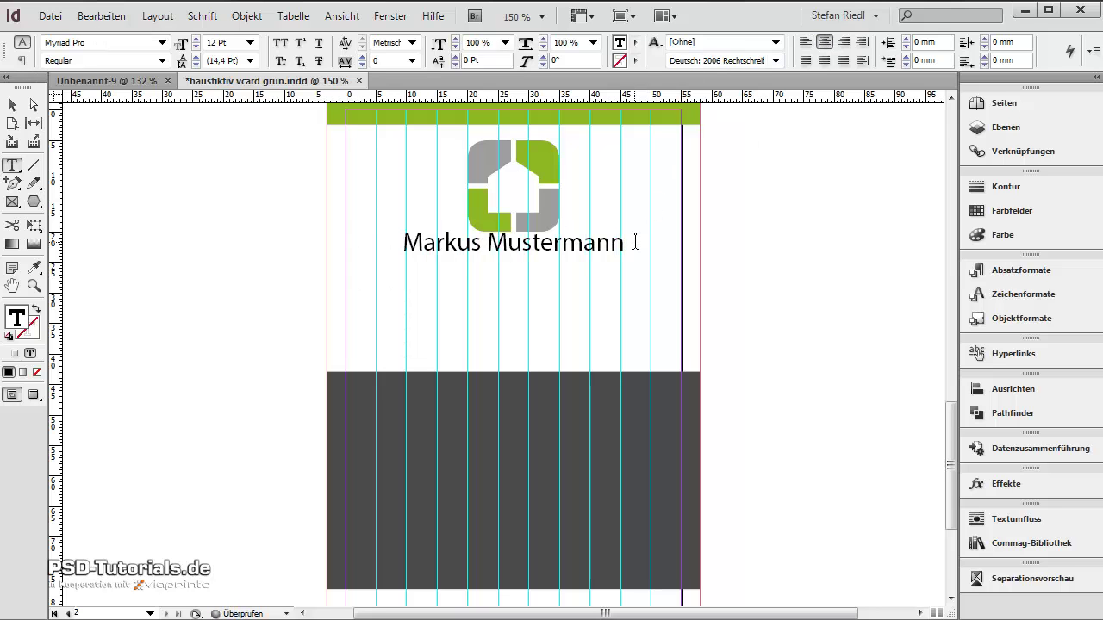
Set the font size of the whole name line to 14 pt
{"action": "triple_click", "coordinate": [574, 236]}
{"action": "left_click", "coordinate": [217, 42]}
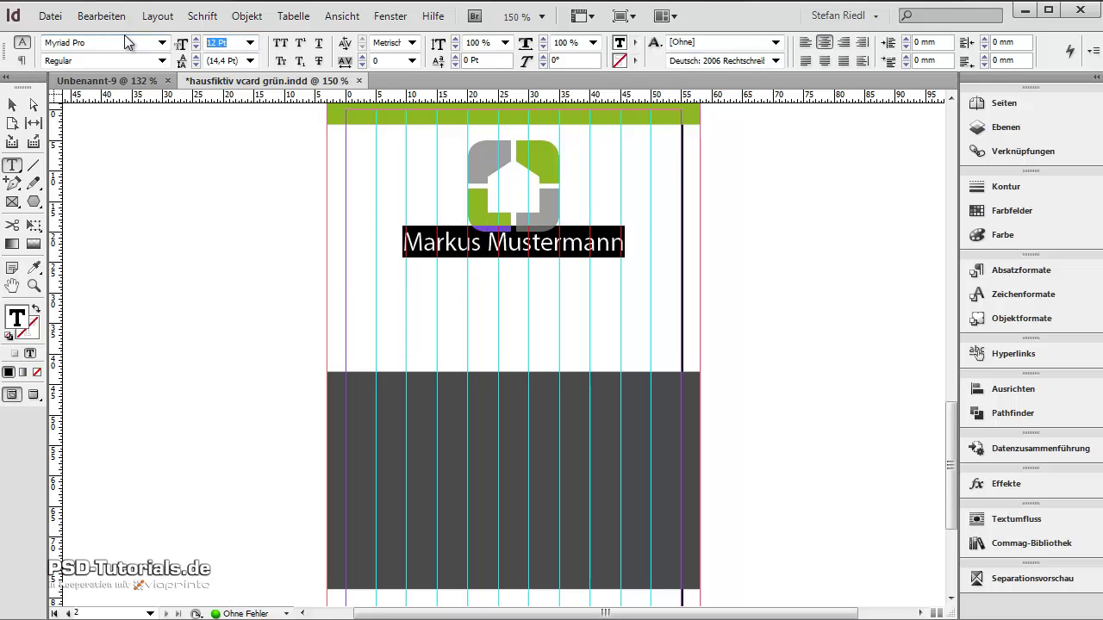
{"action": "key", "text": "Return"}
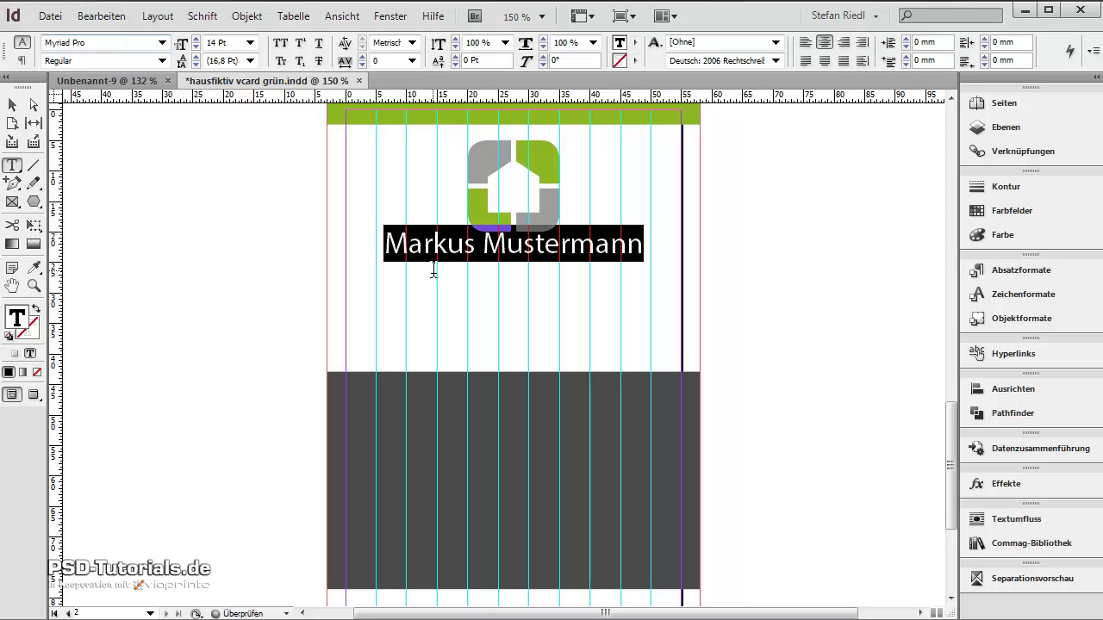
Set the first name in Semibold and the surname in Light
{"action": "left_click", "coordinate": [447, 244]}
{"action": "double_click", "coordinate": [477, 244]}
{"action": "double_click", "coordinate": [95, 61]}
{"action": "type", "text": "Se"}
{"action": "key", "text": "Return"}
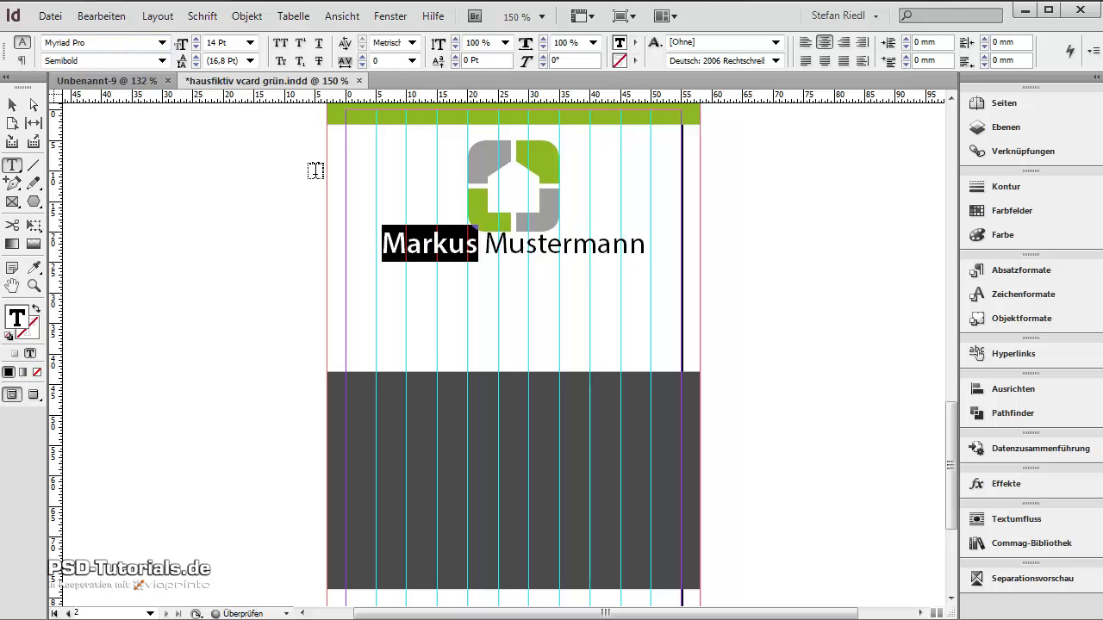
{"action": "left_click", "coordinate": [491, 245]}
{"action": "double_click", "coordinate": [492, 245]}
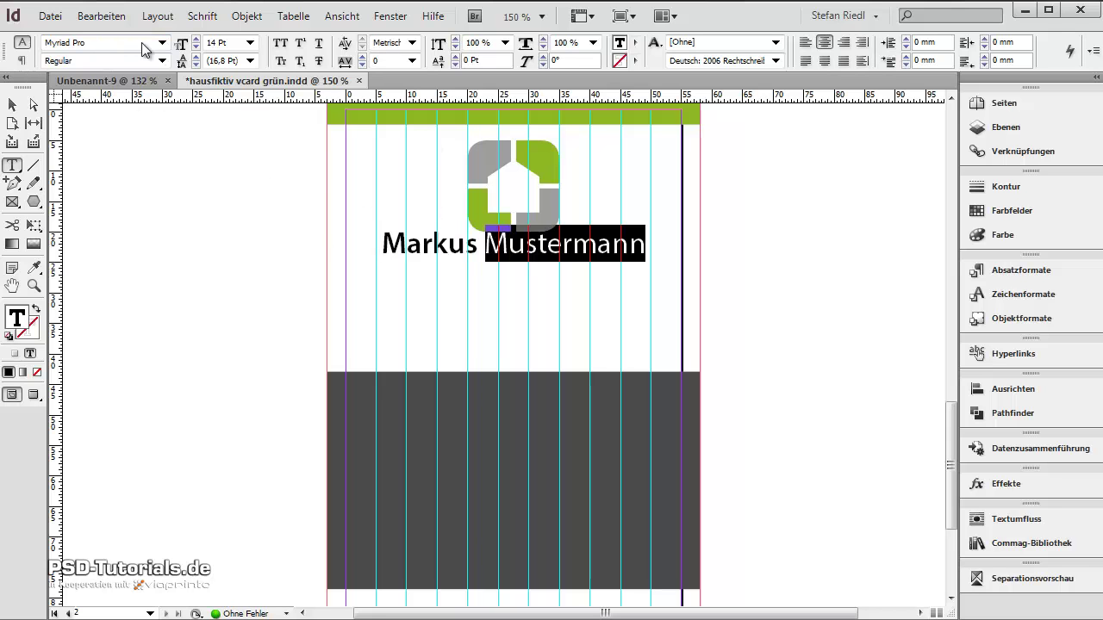
{"action": "double_click", "coordinate": [90, 62]}
{"action": "type", "text": "Light"}
{"action": "key", "text": "Return"}
{"action": "key", "text": "Escape"}
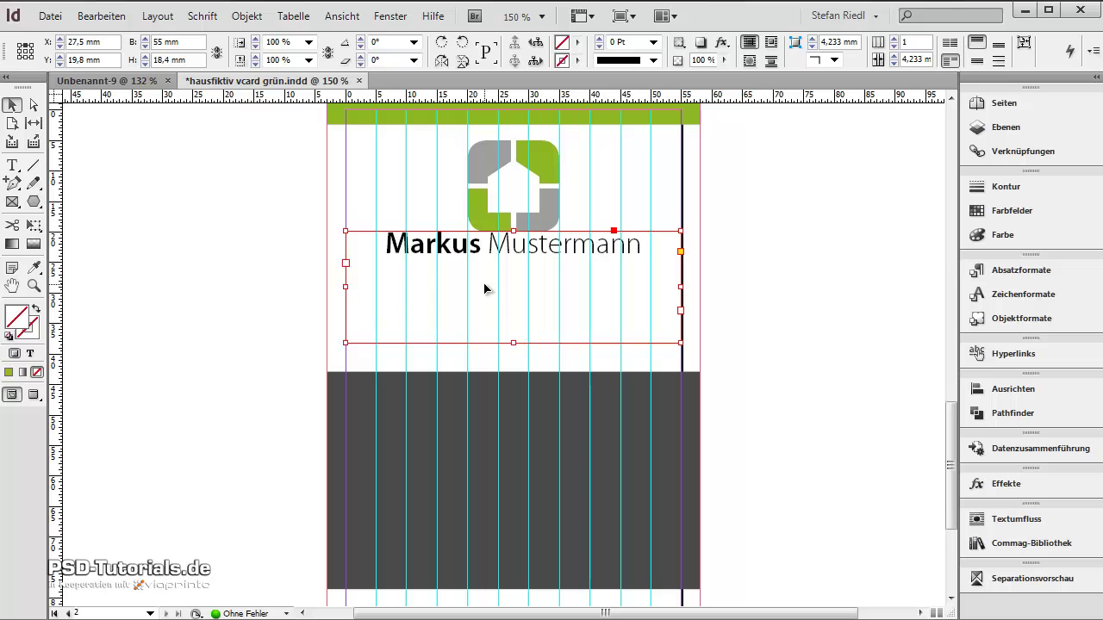
Nudge the name's text frame down 2.5 mm and set the leading of its text to 18 pt
{"action": "key", "text": "shift+Down"}
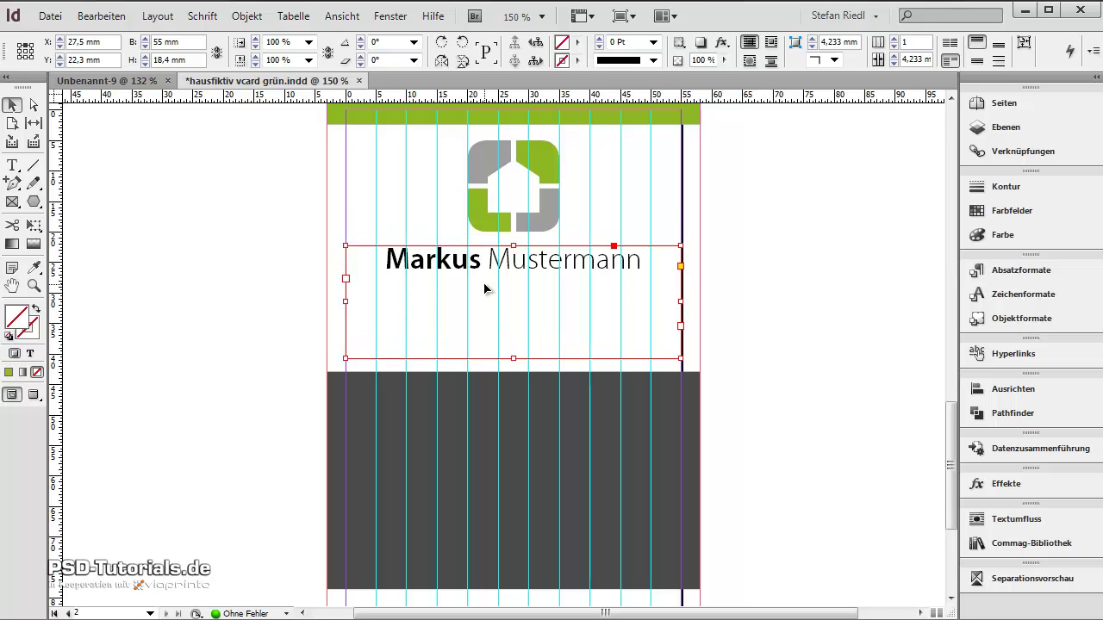
{"action": "key", "text": "Return"}
{"action": "key", "text": "ctrl+a"}
{"action": "left_click", "coordinate": [234, 61]}
{"action": "type", "text": "18"}
{"action": "key", "text": "Return"}
Add the line "Geschäftsführer" below the name and set its font size to 10 pt
{"action": "left_click", "coordinate": [654, 270]}
{"action": "key", "text": "Return"}
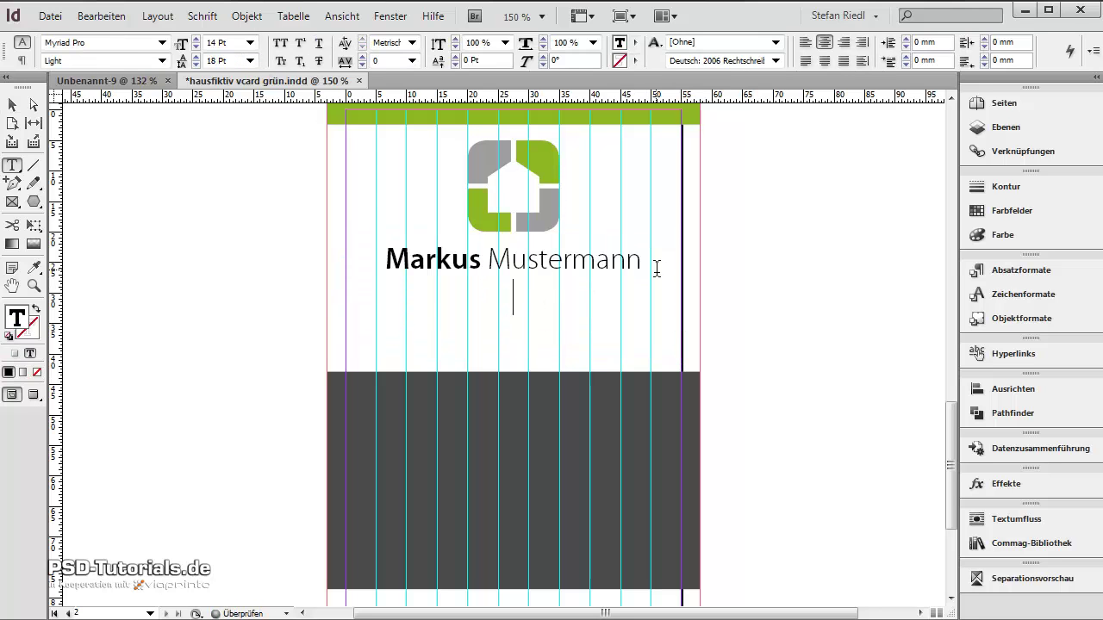
{"action": "type", "text": "Geschäf"}
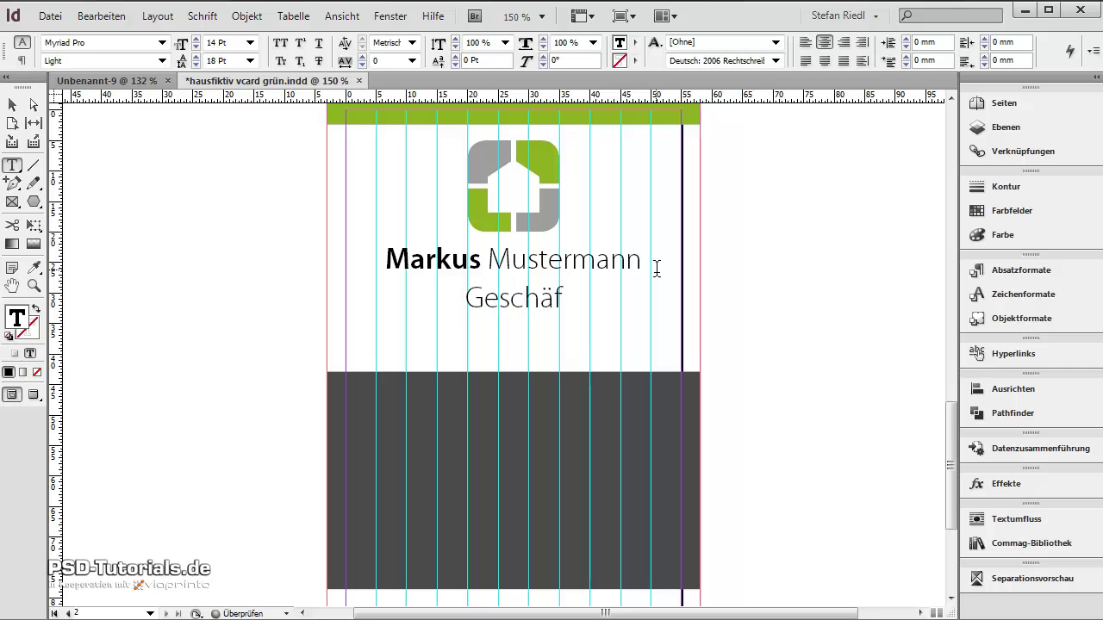
{"action": "type", "text": "tsführer"}
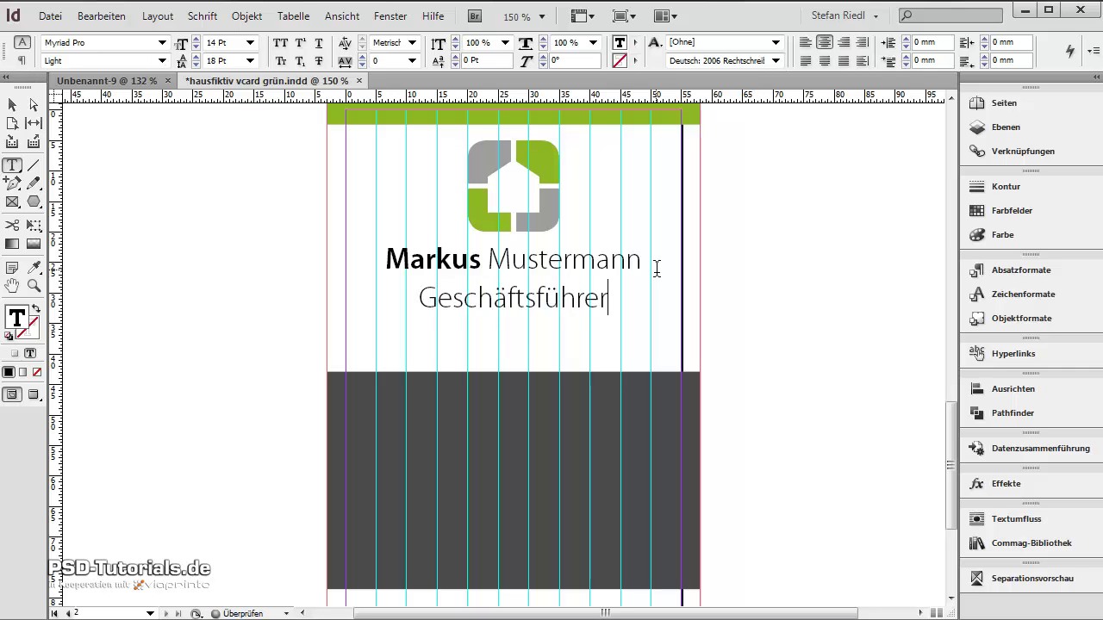
{"action": "left_click_drag", "start_coordinate": [608, 298], "coordinate": [408, 305]}
{"action": "left_click", "coordinate": [217, 42]}
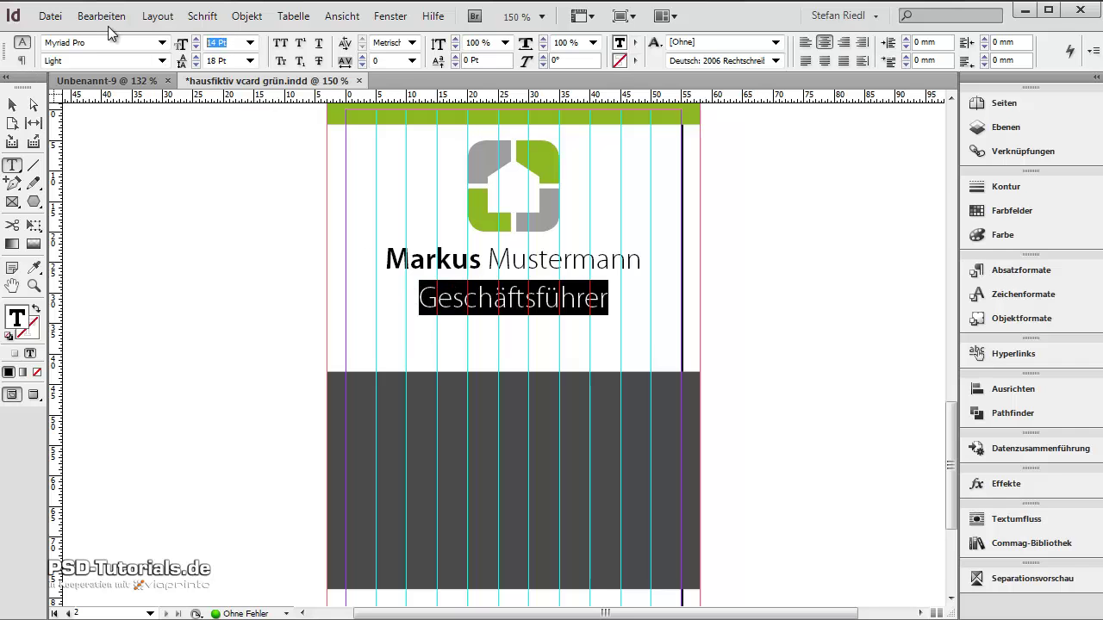
{"action": "type", "text": "10"}
{"action": "key", "text": "Return"}
{"action": "left_click", "coordinate": [12, 104]}
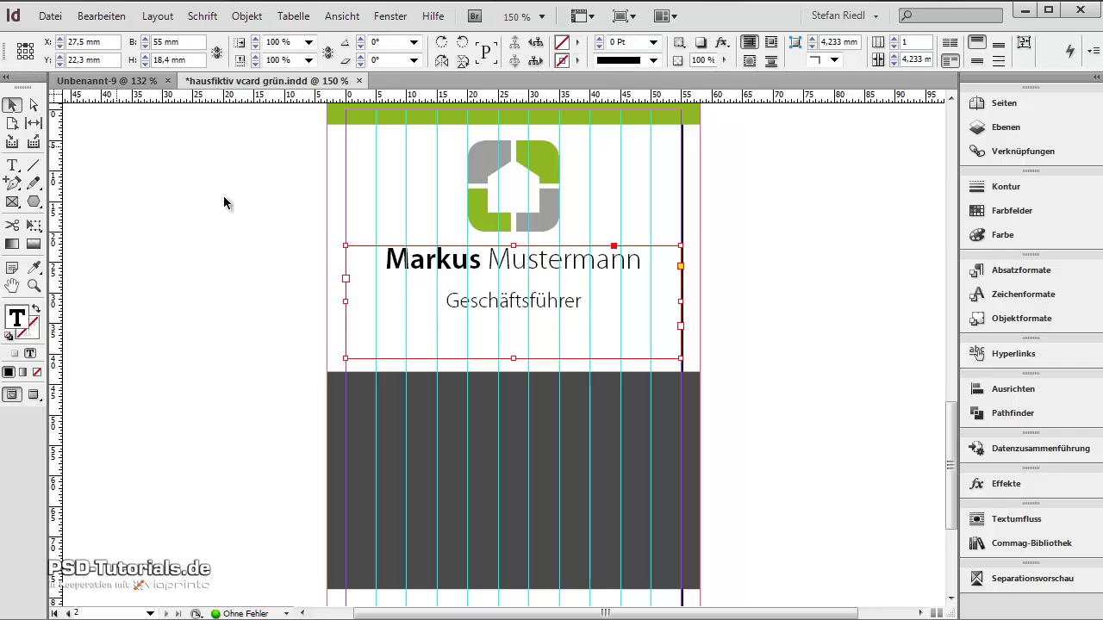
Color the job title "Geschäftsführer" with the gray swatch C=0 M=0 Y=0 K=50
{"action": "left_click", "coordinate": [450, 232]}
{"action": "key", "text": "ctrl+plus"}
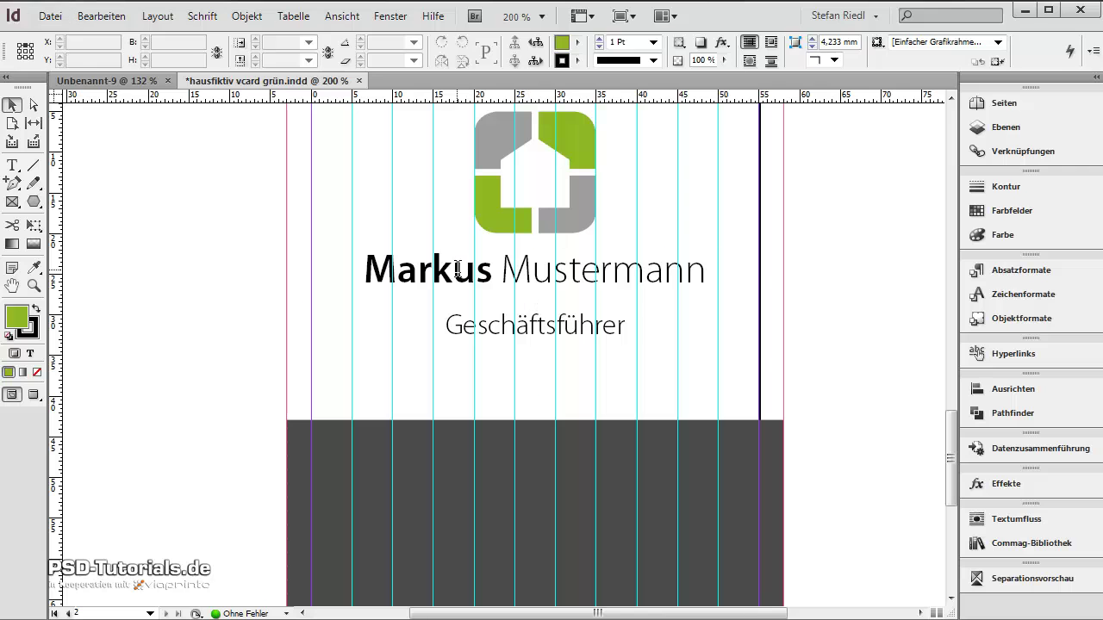
{"action": "double_click", "coordinate": [486, 274]}
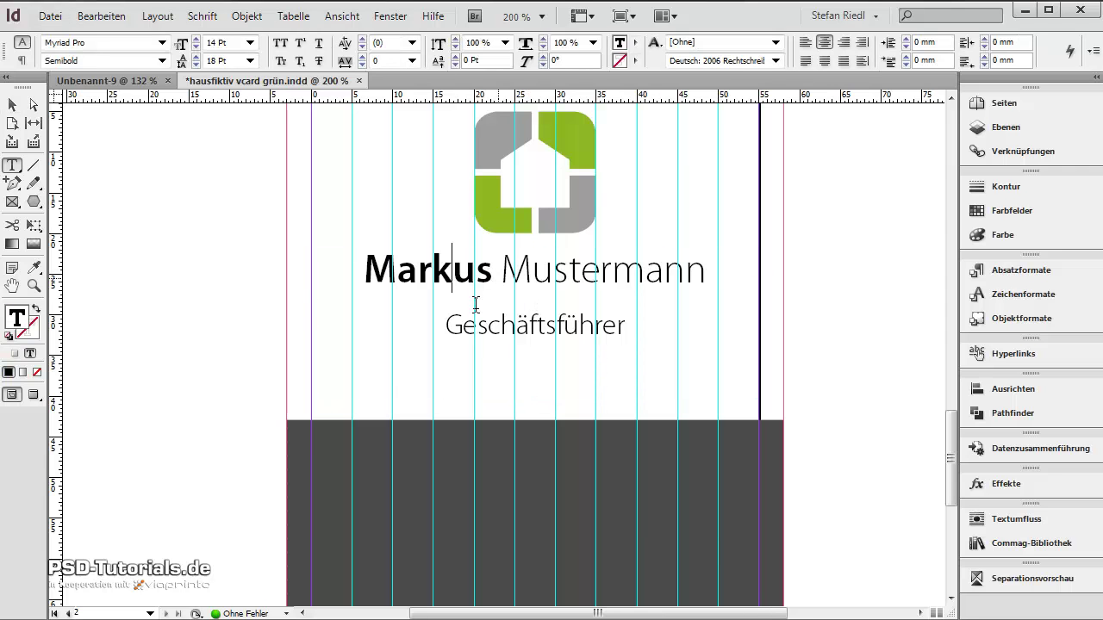
{"action": "double_click", "coordinate": [515, 329]}
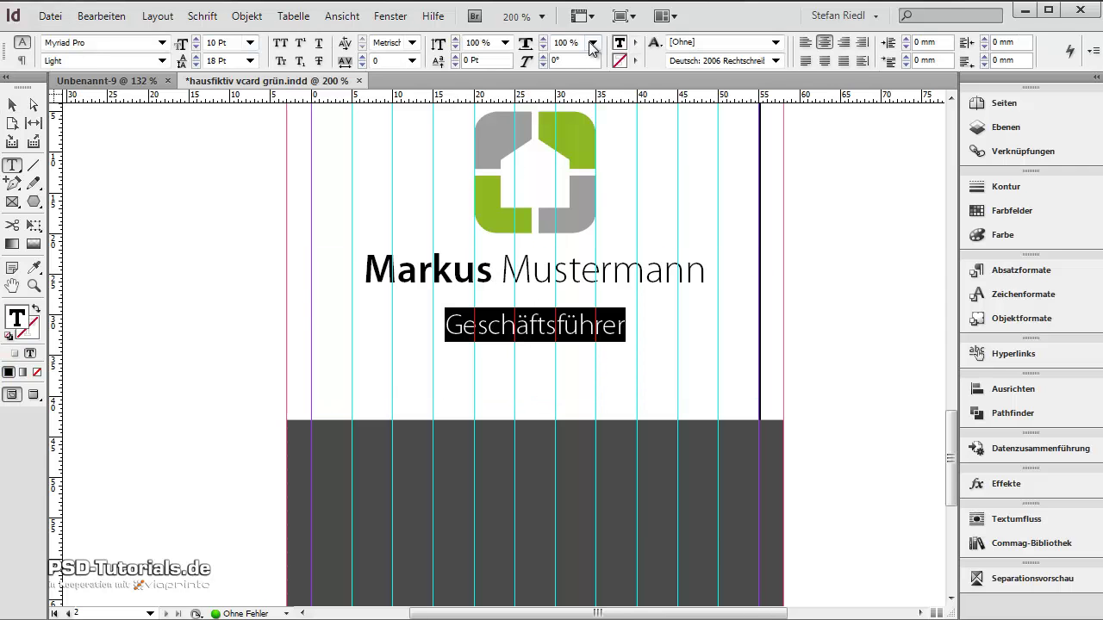
{"action": "left_click", "coordinate": [635, 43]}
{"action": "scroll", "coordinate": [689, 164], "scroll_direction": "down", "scroll_amount": 1}
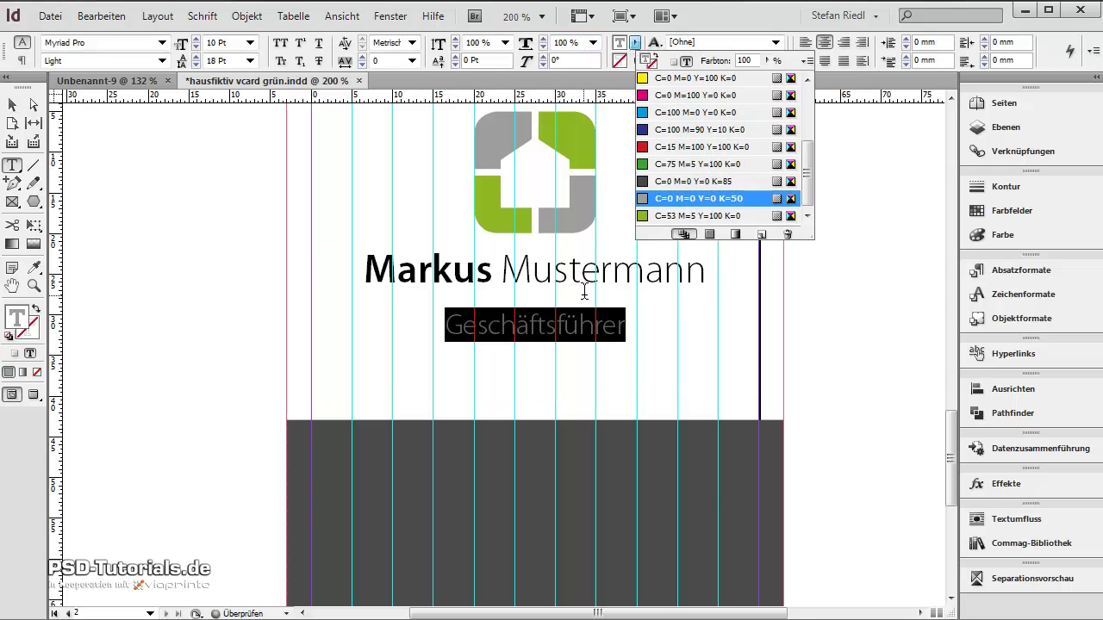
{"action": "left_click", "coordinate": [687, 206]}
Color the whole name line with the dark gray swatch C=0 M=0 Y=0 K=85
{"action": "left_click_drag", "start_coordinate": [705, 271], "coordinate": [364, 271]}
{"action": "left_click", "coordinate": [635, 42]}
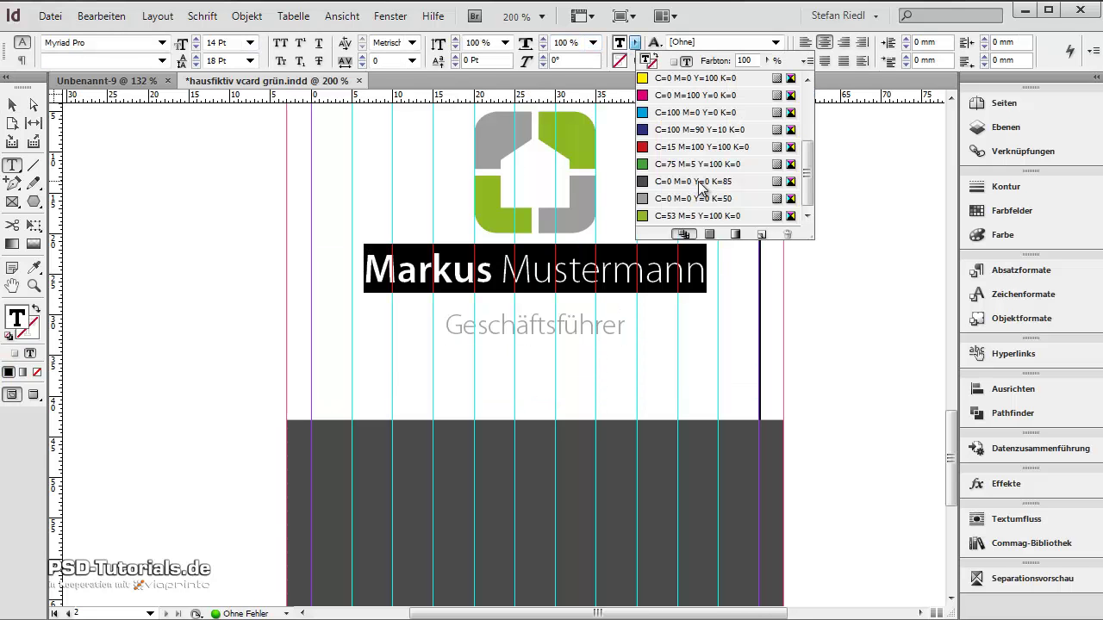
{"action": "left_click", "coordinate": [699, 188]}
{"action": "key", "text": "Escape"}
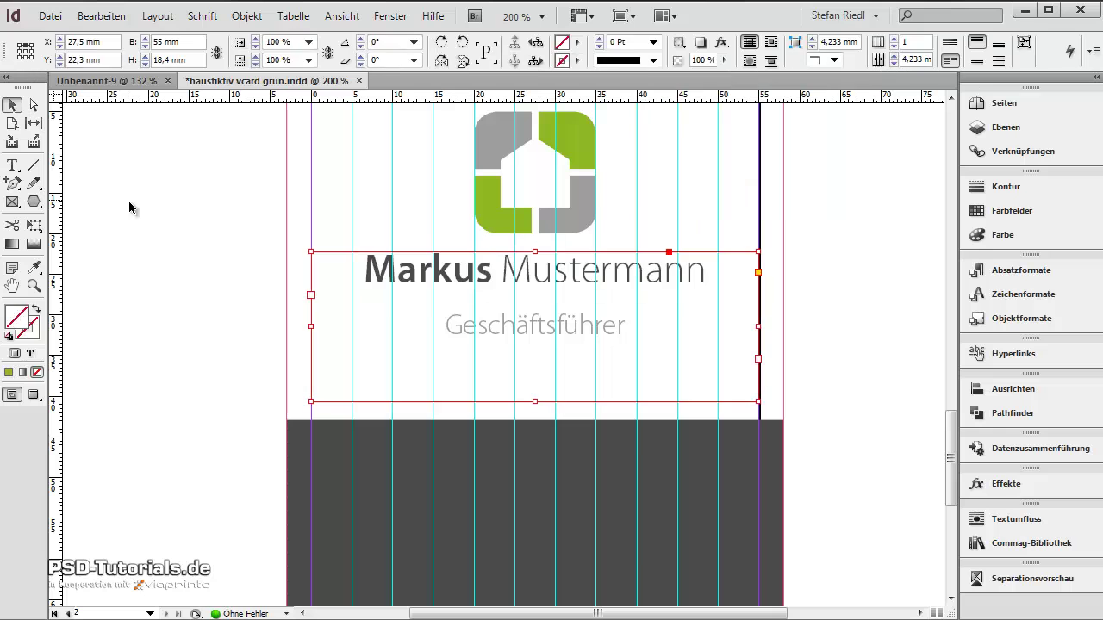
Check page 2 in preview mode, fit the text frame's height to its content, and nudge the frame down 2.5 mm
{"action": "left_click", "coordinate": [265, 326]}
{"action": "key", "text": "w"}
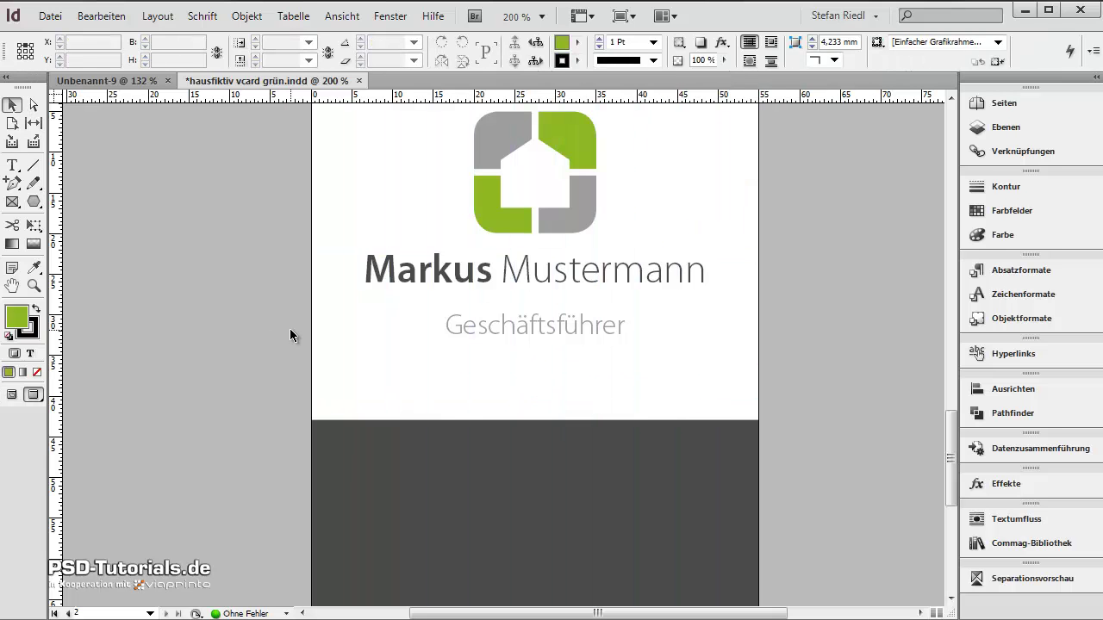
{"action": "scroll", "coordinate": [565, 358], "scroll_direction": "up", "scroll_amount": 1}
{"action": "left_click", "coordinate": [663, 402]}
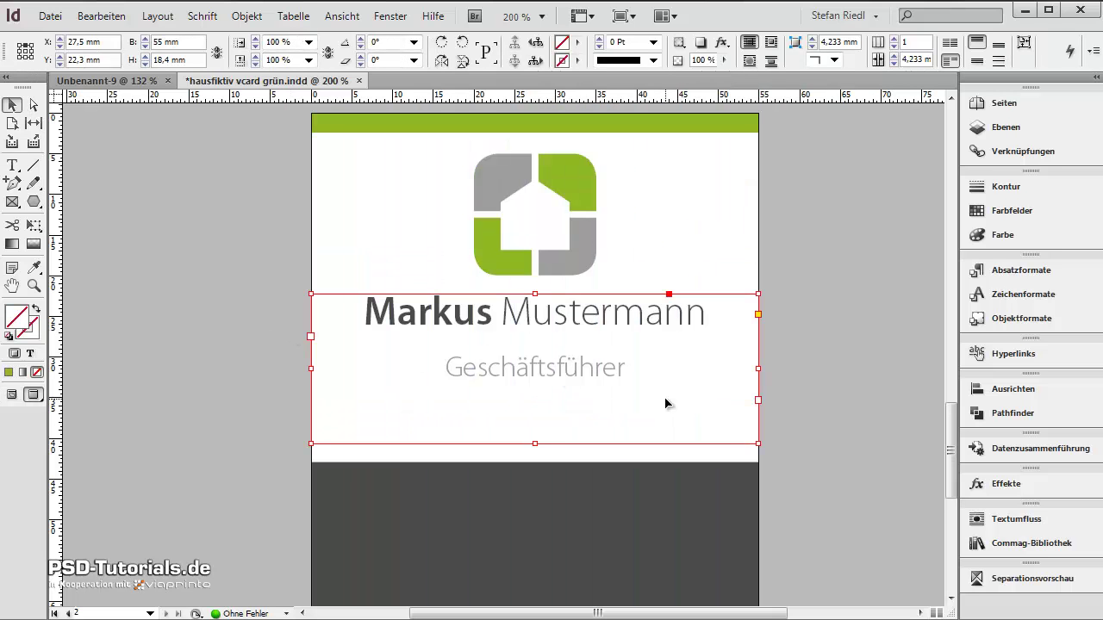
{"action": "double_click", "coordinate": [533, 444]}
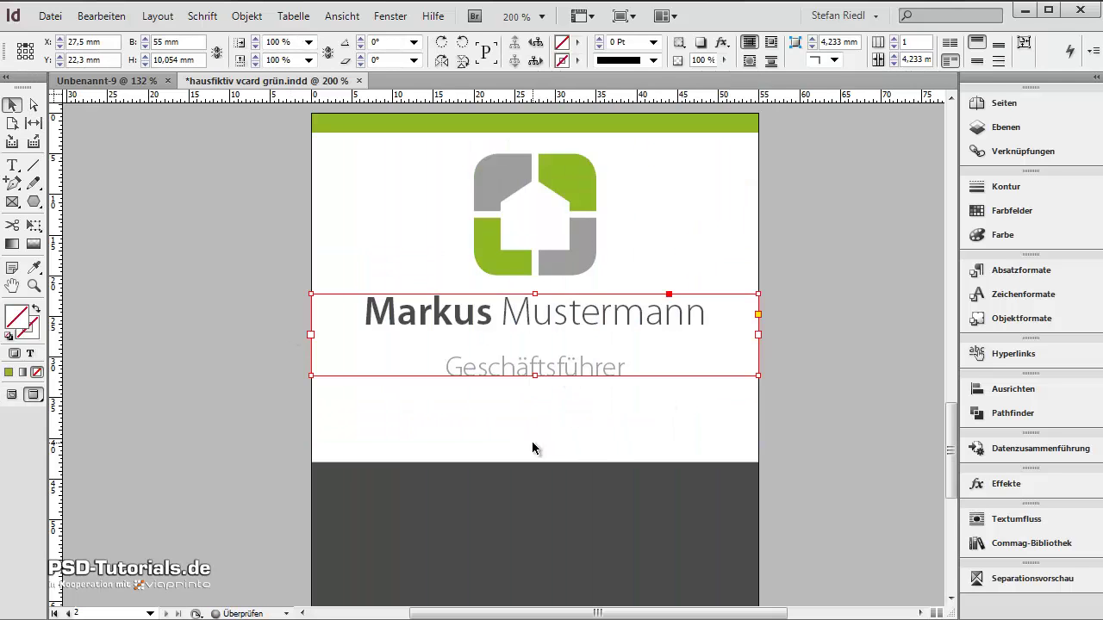
{"action": "key", "text": "shift+Down"}
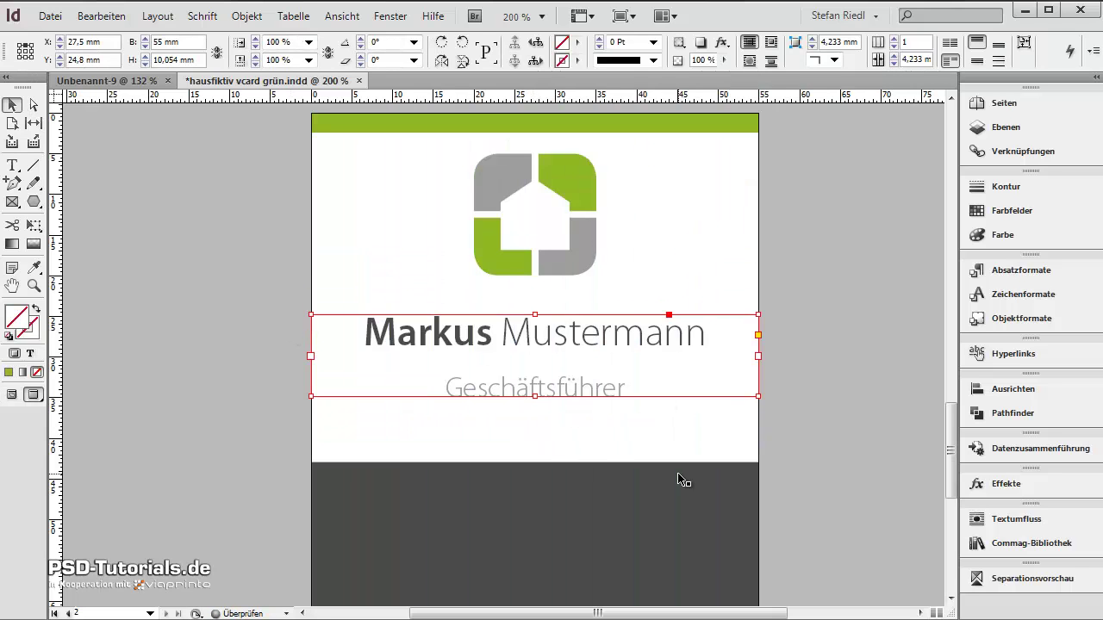
{"action": "left_click", "coordinate": [214, 361]}
Return page 2 to the normal view and extend the dark gray rectangle's upper edge slightly upward
{"action": "scroll", "coordinate": [213, 361], "scroll_direction": "down", "scroll_amount": 2}
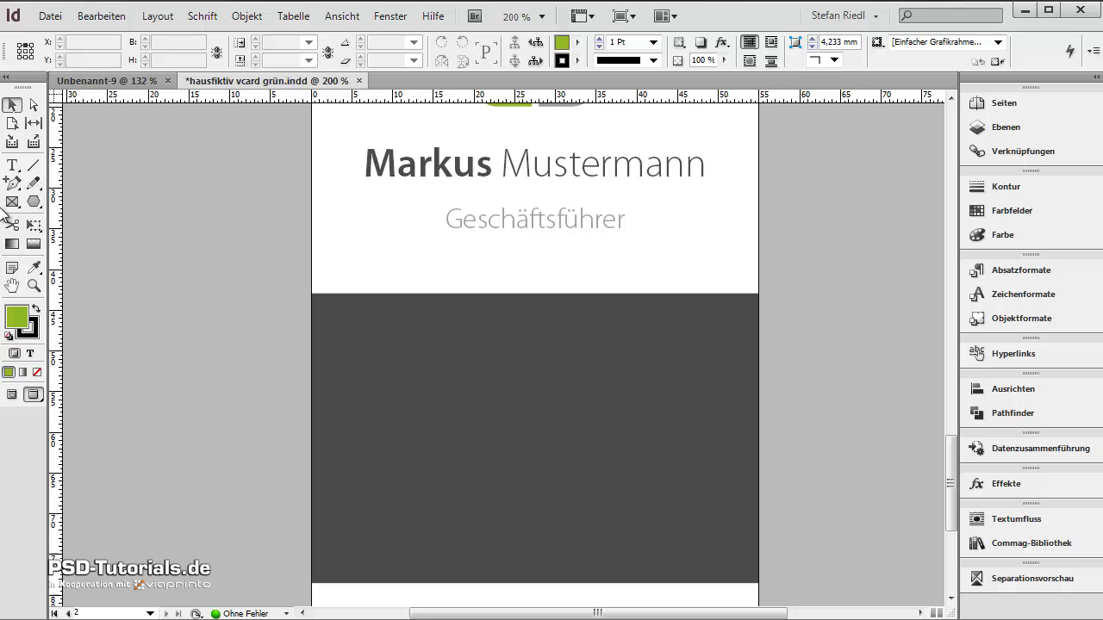
{"action": "left_click", "coordinate": [13, 166]}
{"action": "key", "text": "w"}
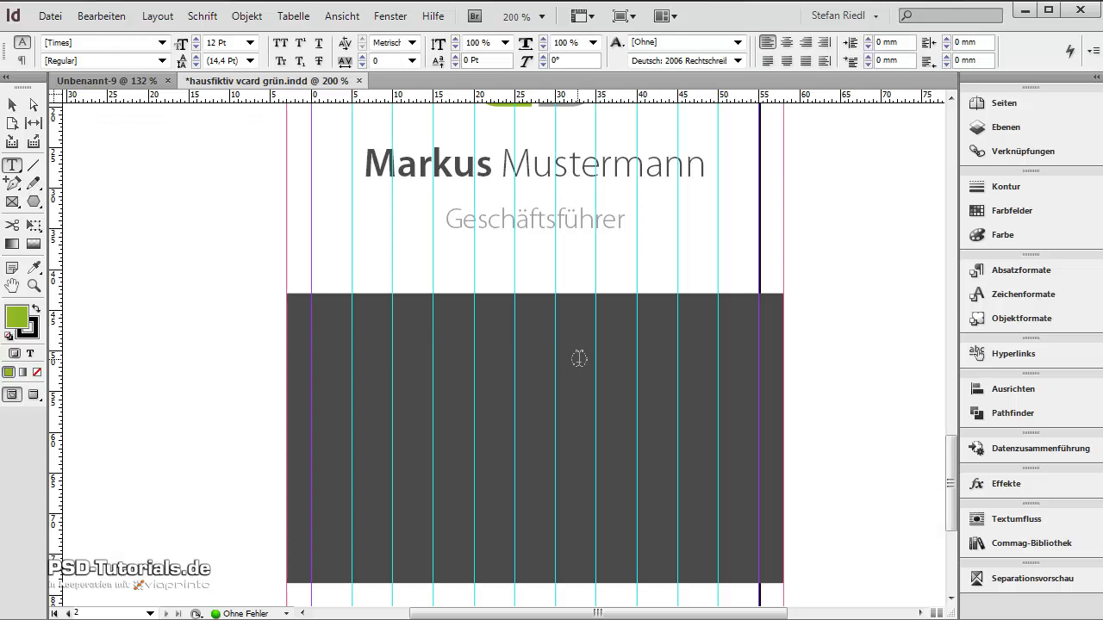
{"action": "key", "text": "Escape"}
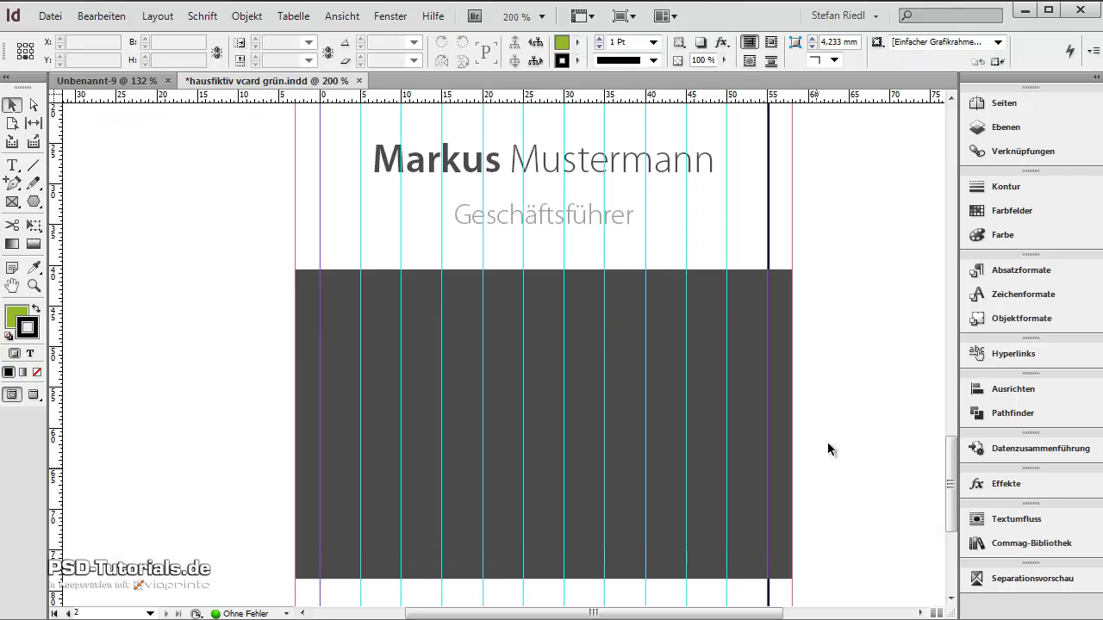
Place the Location contact block from the Commag library on the dark gray rectangle and lower it about 0.8 mm
{"action": "left_click", "coordinate": [1008, 543]}
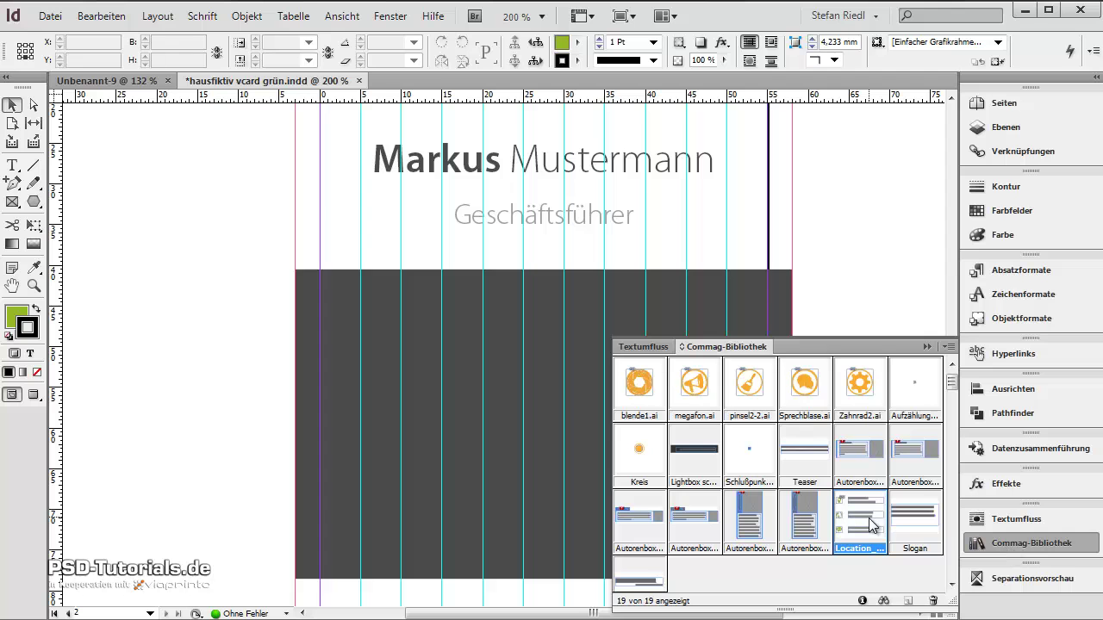
{"action": "left_click_drag", "start_coordinate": [868, 528], "coordinate": [523, 425]}
{"action": "left_click", "coordinate": [927, 346]}
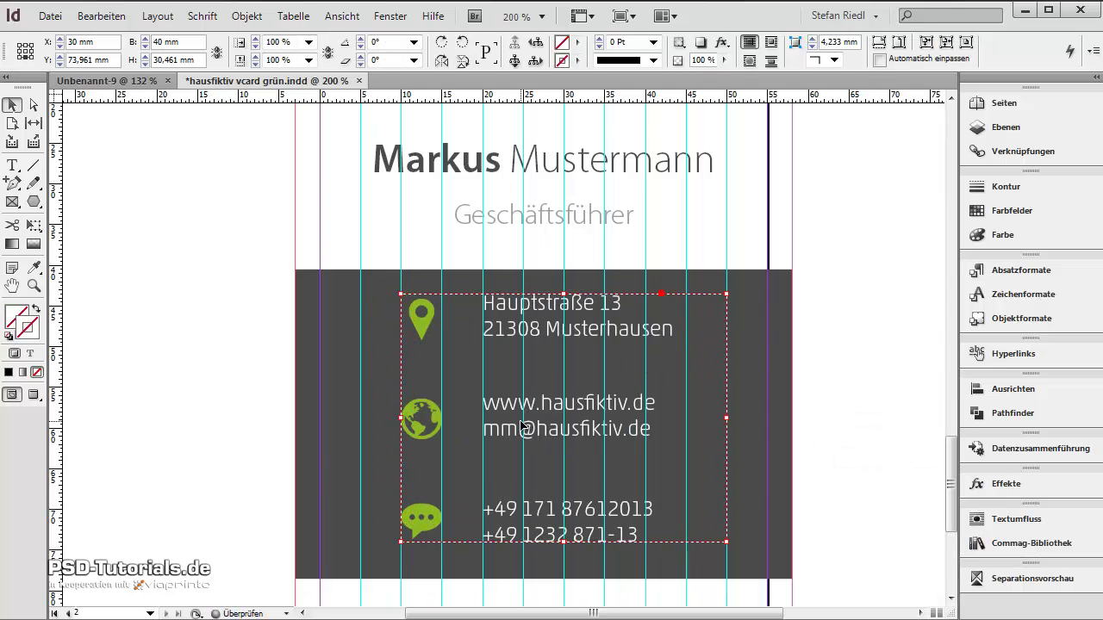
{"action": "left_click_drag", "start_coordinate": [558, 418], "coordinate": [558, 425]}
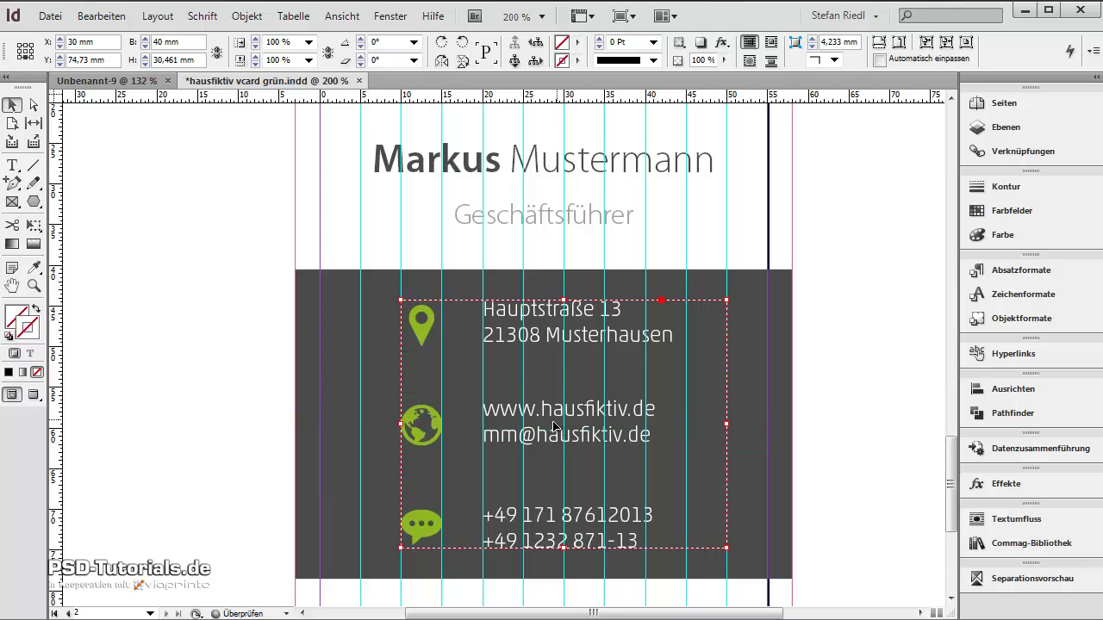
{"action": "left_click", "coordinate": [836, 435]}
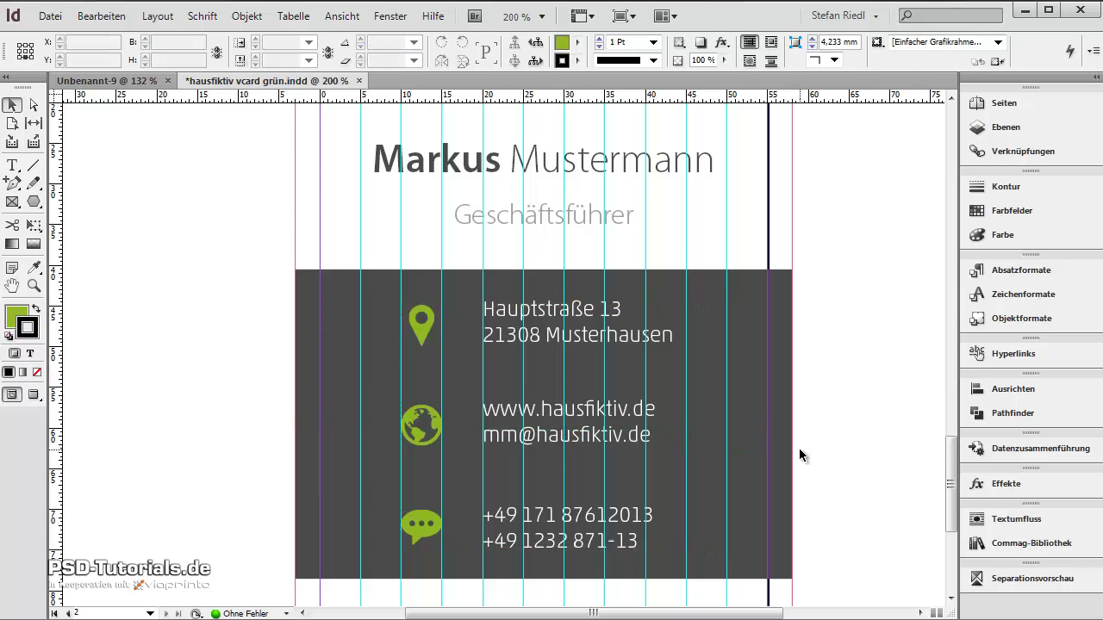
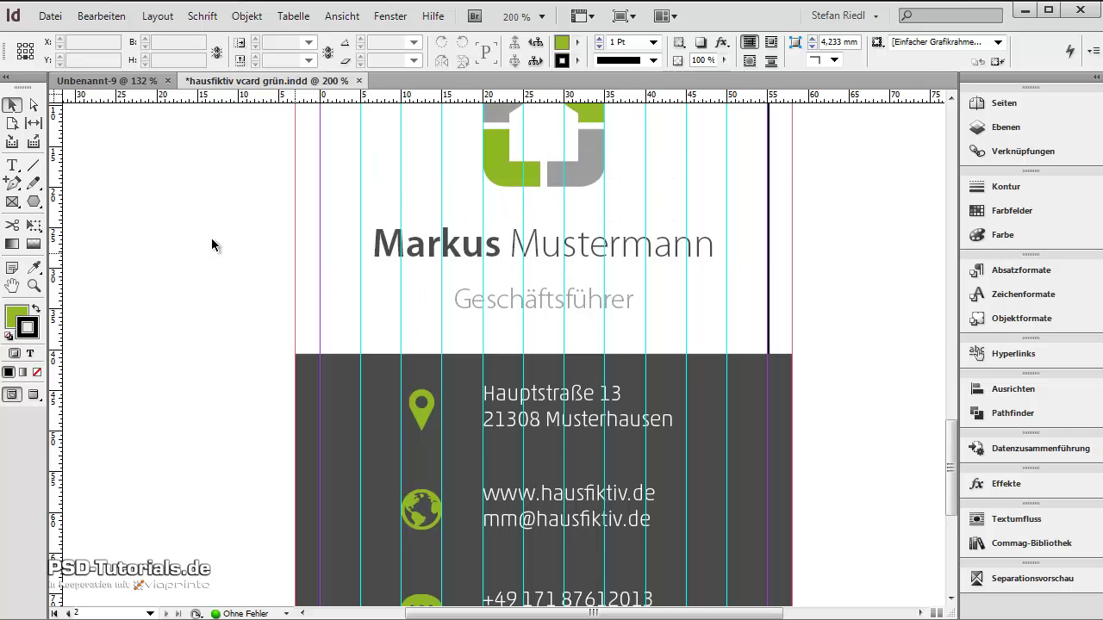
Draw a horizontal line 45 mm long between the name and the job title and set its stroke weight to 0.6 pt
{"action": "left_click", "coordinate": [34, 166]}
{"action": "left_click_drag", "start_coordinate": [360, 276], "coordinate": [726, 279]}
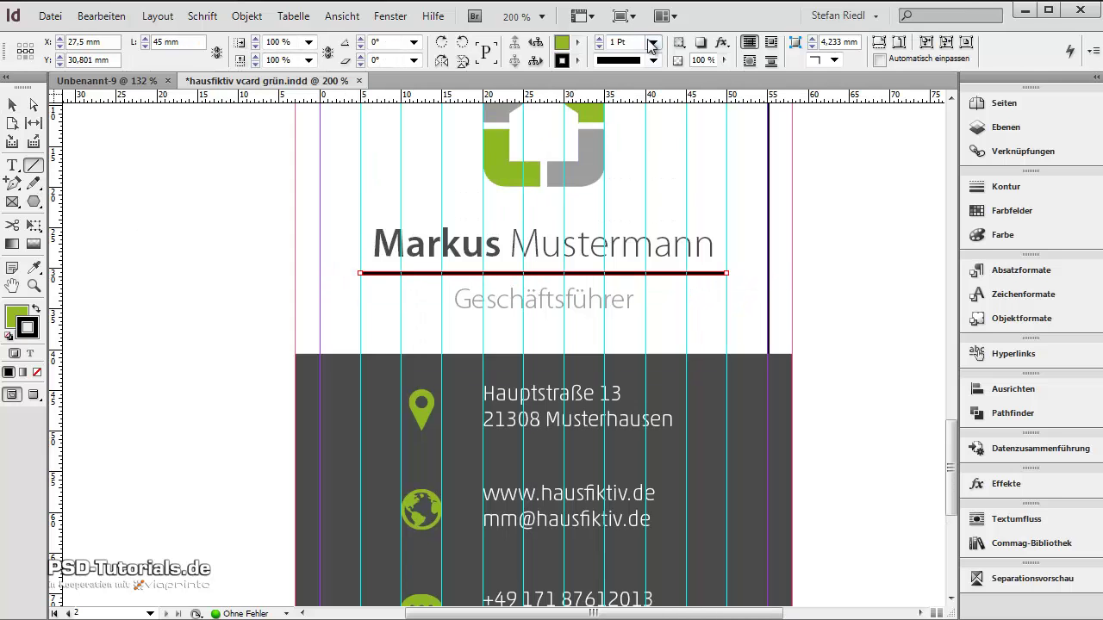
{"action": "triple_click", "coordinate": [621, 42]}
{"action": "type", "text": "0,6"}
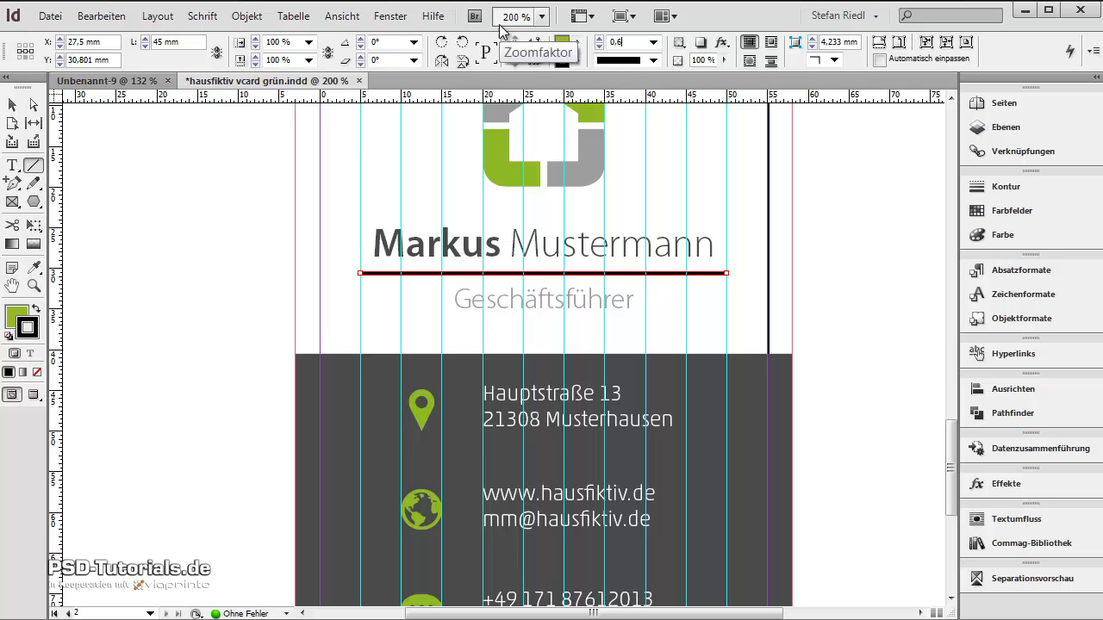
{"action": "key", "text": "Return"}
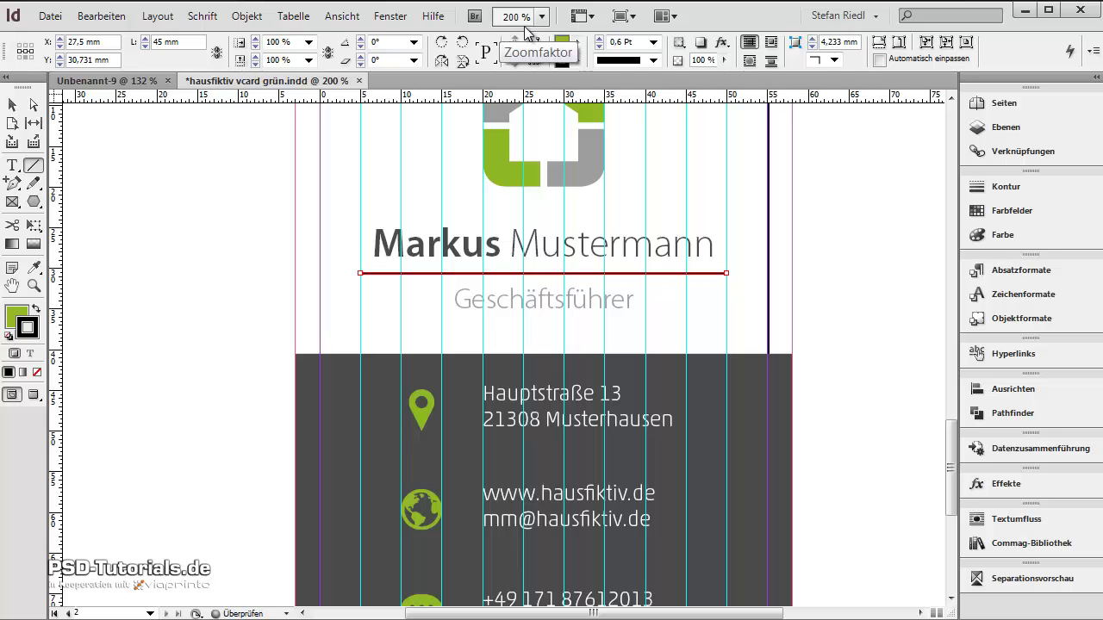
Remove the line's fill and color its stroke with the gray swatch C=0 M=0 Y=0 K=50
{"action": "left_click", "coordinate": [577, 42]}
{"action": "scroll", "coordinate": [601, 84], "scroll_direction": "up", "scroll_amount": 3}
{"action": "left_click", "coordinate": [603, 78]}
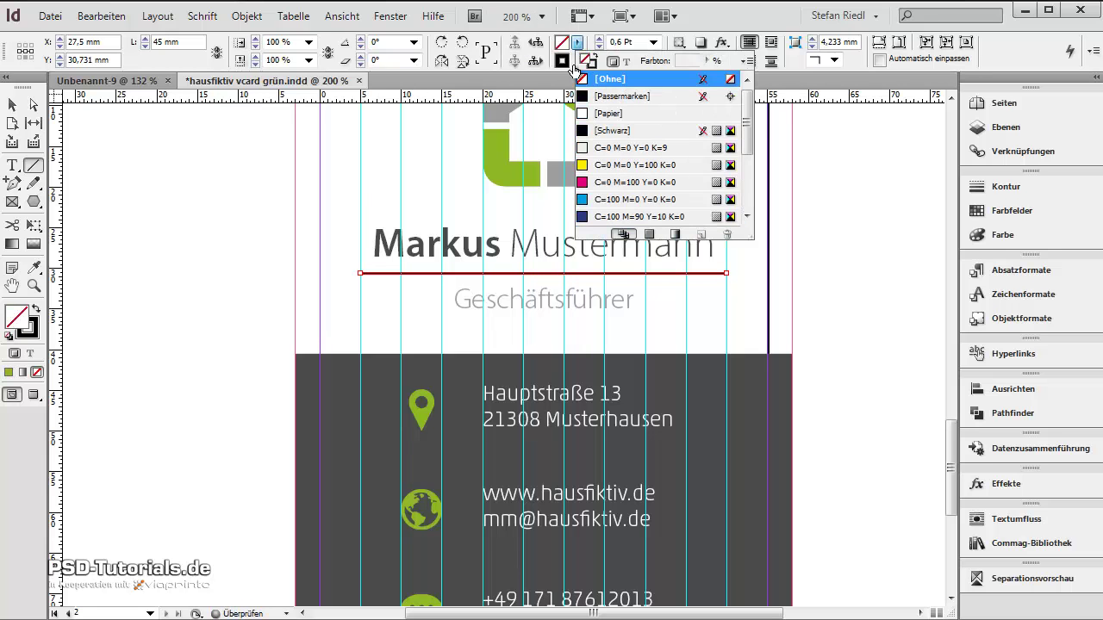
{"action": "left_click", "coordinate": [576, 61]}
{"action": "scroll", "coordinate": [616, 145], "scroll_direction": "down", "scroll_amount": 2}
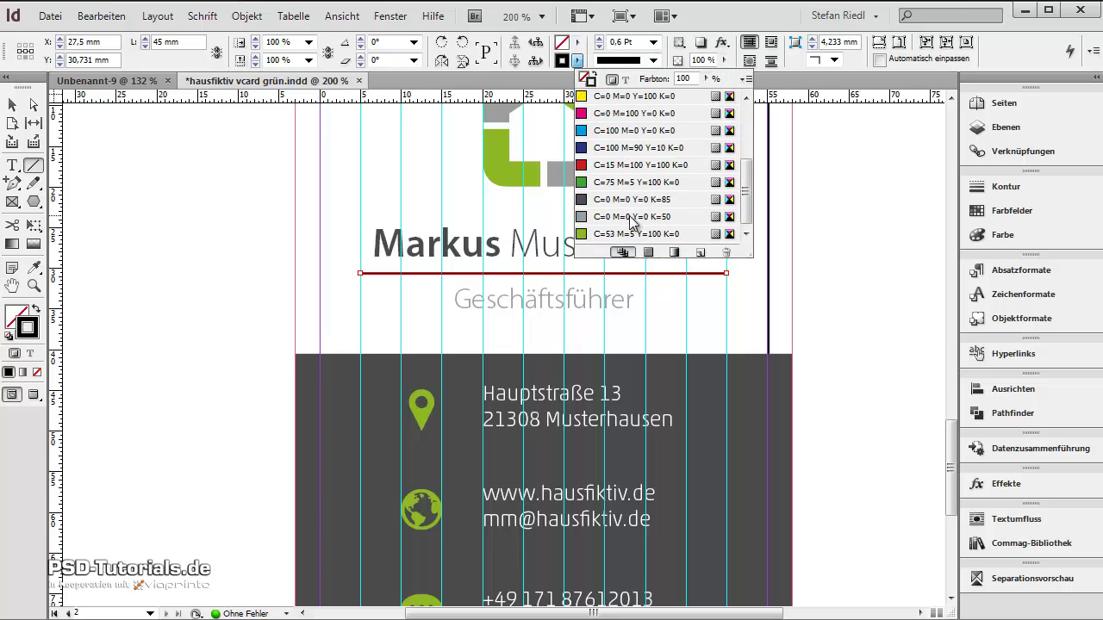
{"action": "left_click", "coordinate": [631, 217]}
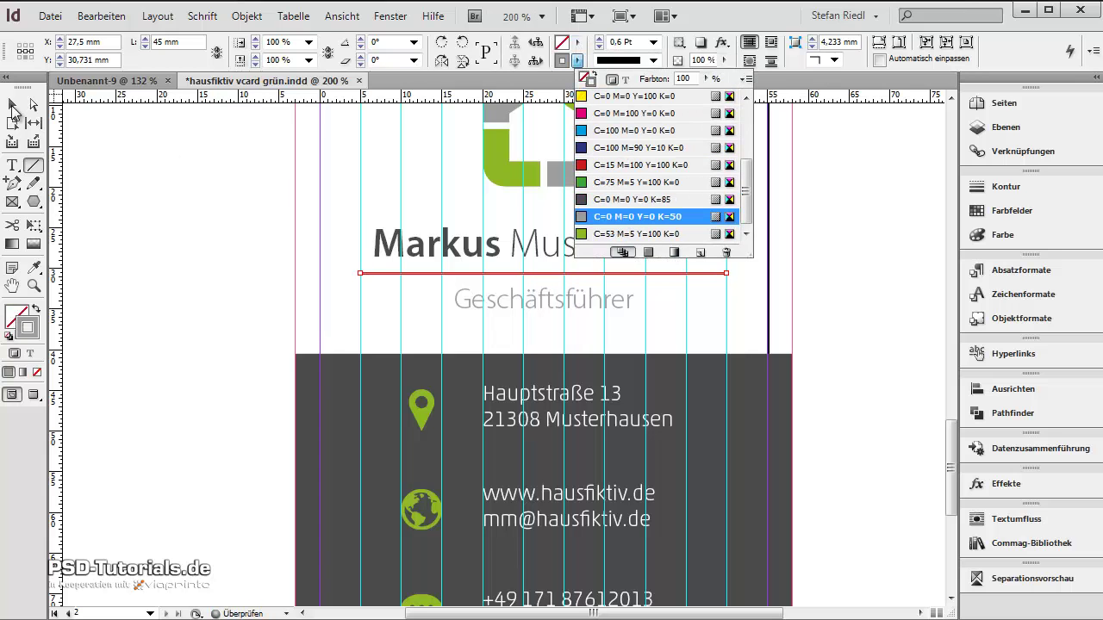
{"action": "left_click", "coordinate": [12, 105]}
{"action": "left_click", "coordinate": [172, 195]}
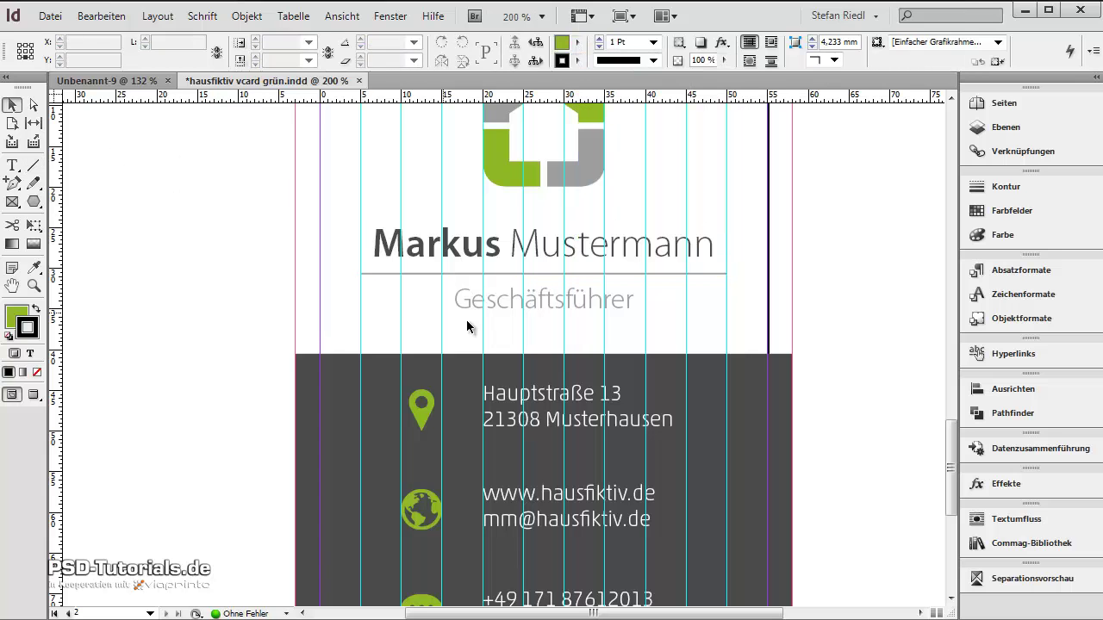
Apply a gradient feather (Weiche Verlaufskante) of type Radial to the line under the name
{"action": "left_click", "coordinate": [509, 273]}
{"action": "left_click", "coordinate": [723, 42]}
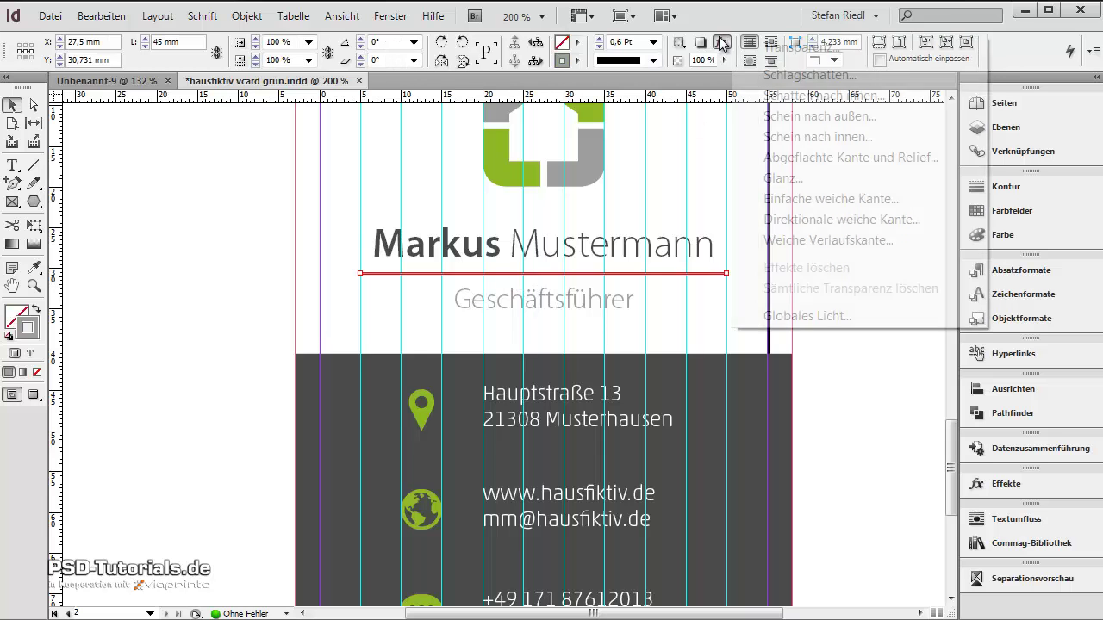
{"action": "left_click", "coordinate": [780, 49]}
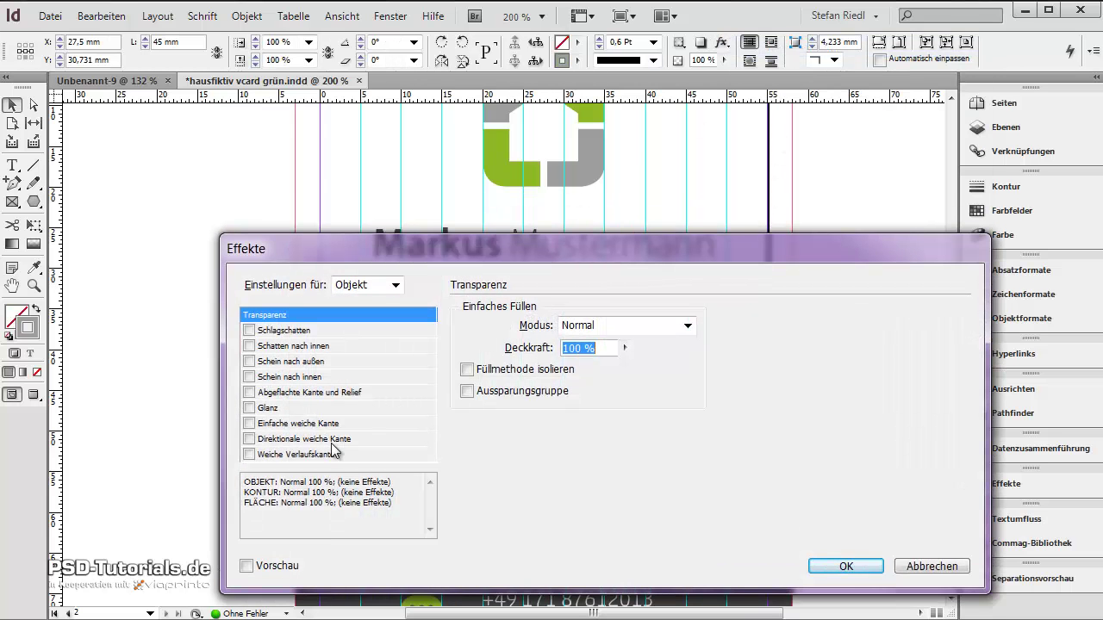
{"action": "left_click", "coordinate": [319, 455]}
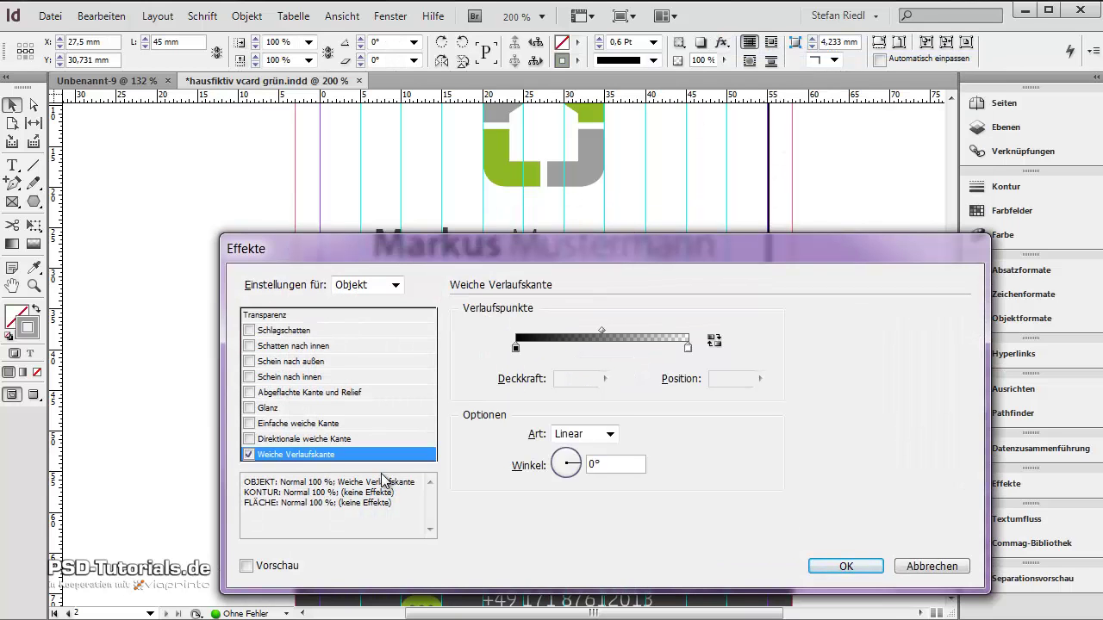
{"action": "left_click", "coordinate": [609, 435]}
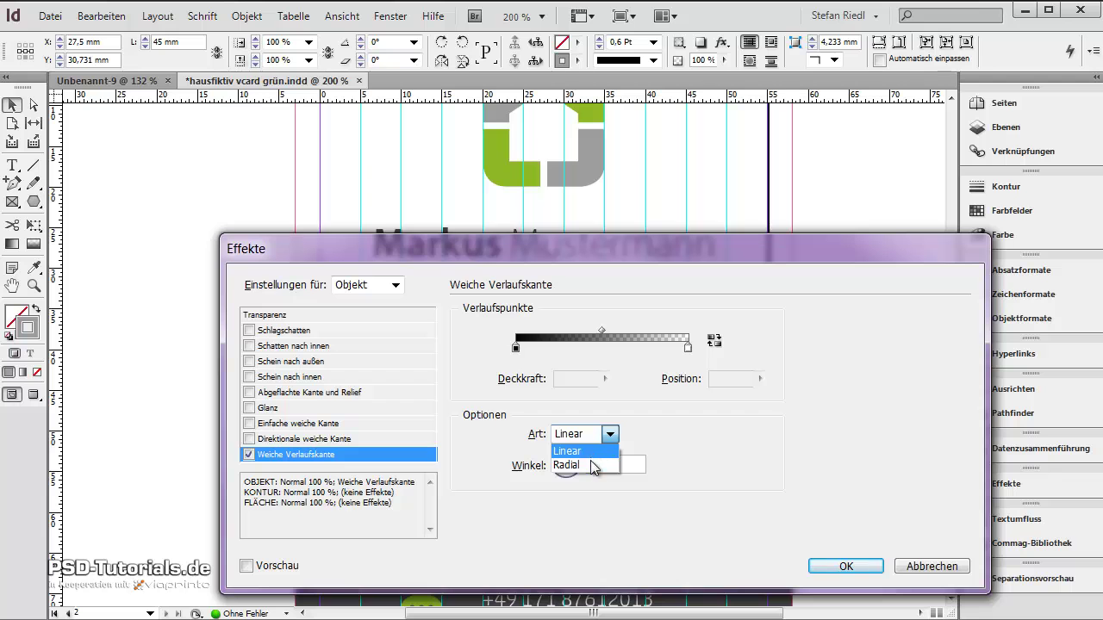
{"action": "left_click", "coordinate": [593, 466]}
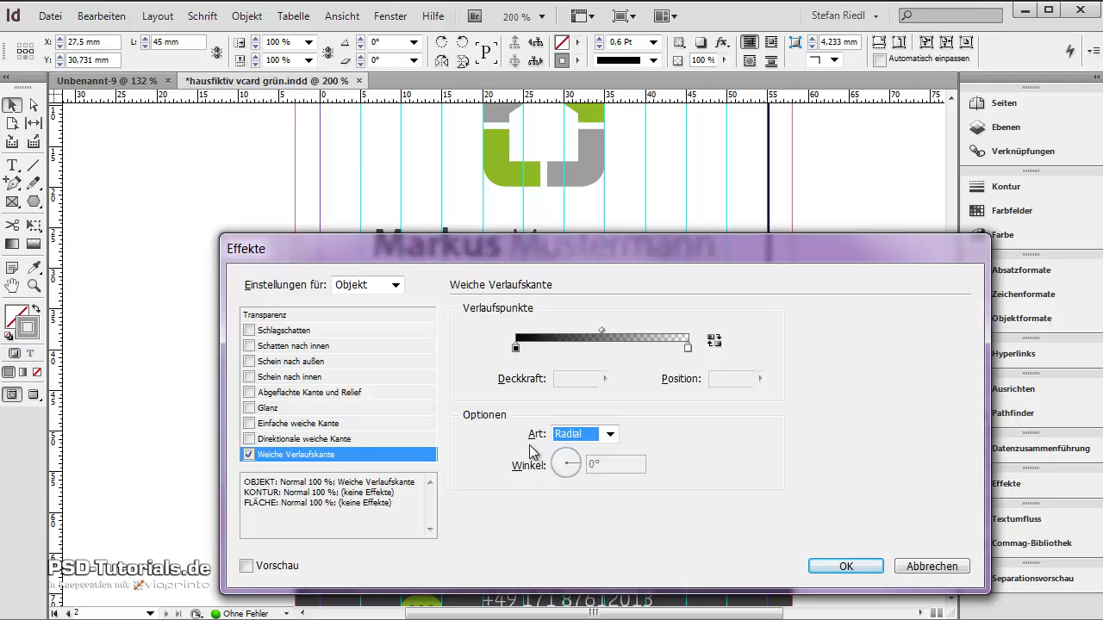
{"action": "left_click", "coordinate": [832, 568]}
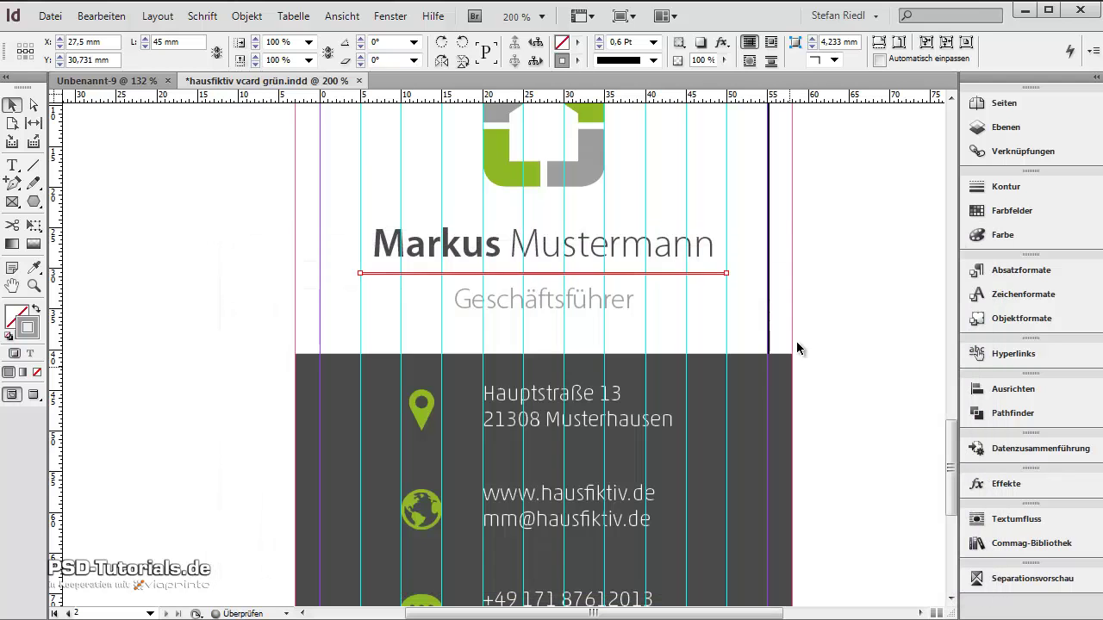
Show the whole of page 2 in preview mode and copy the faded line into the two gaps between the contact blocks
{"action": "left_click", "coordinate": [819, 295]}
{"action": "key", "text": "w"}
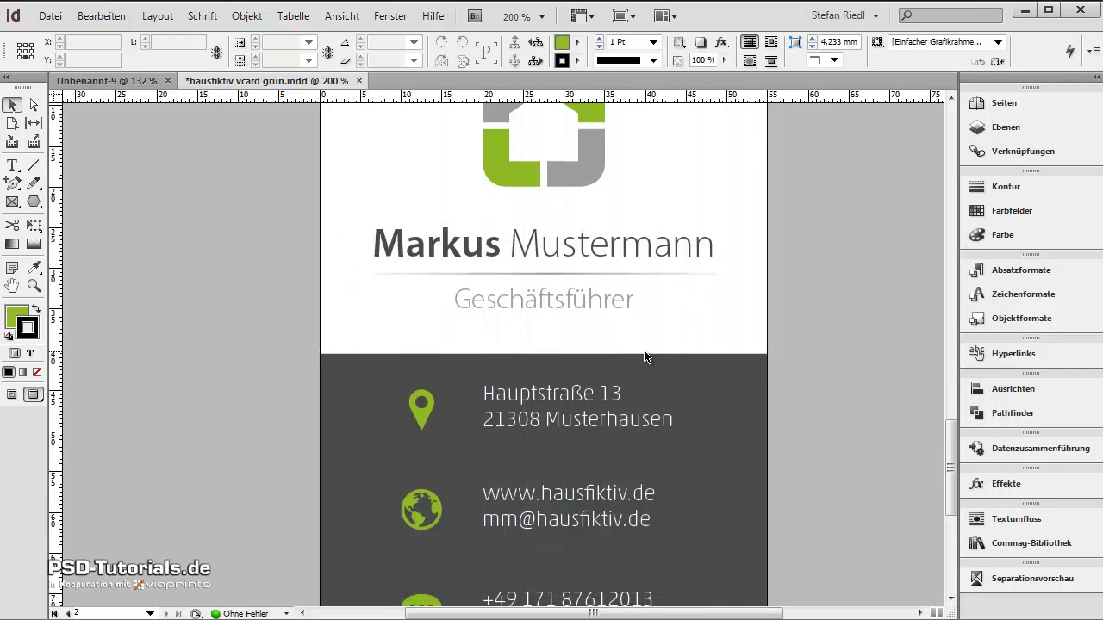
{"action": "key", "text": "ctrl+0"}
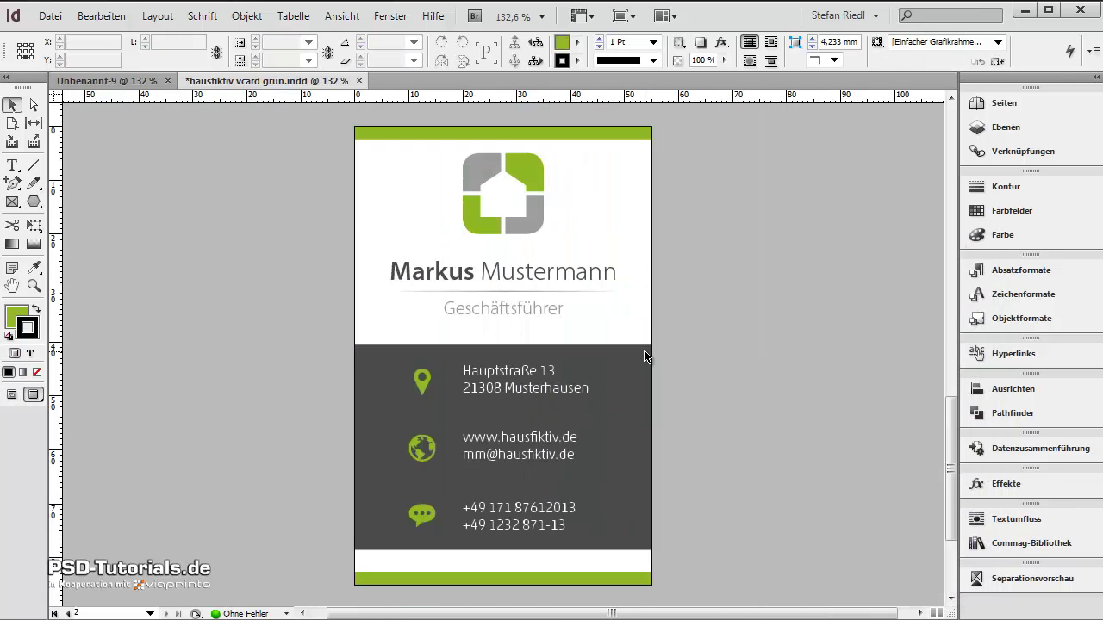
{"action": "left_click", "coordinate": [552, 292]}
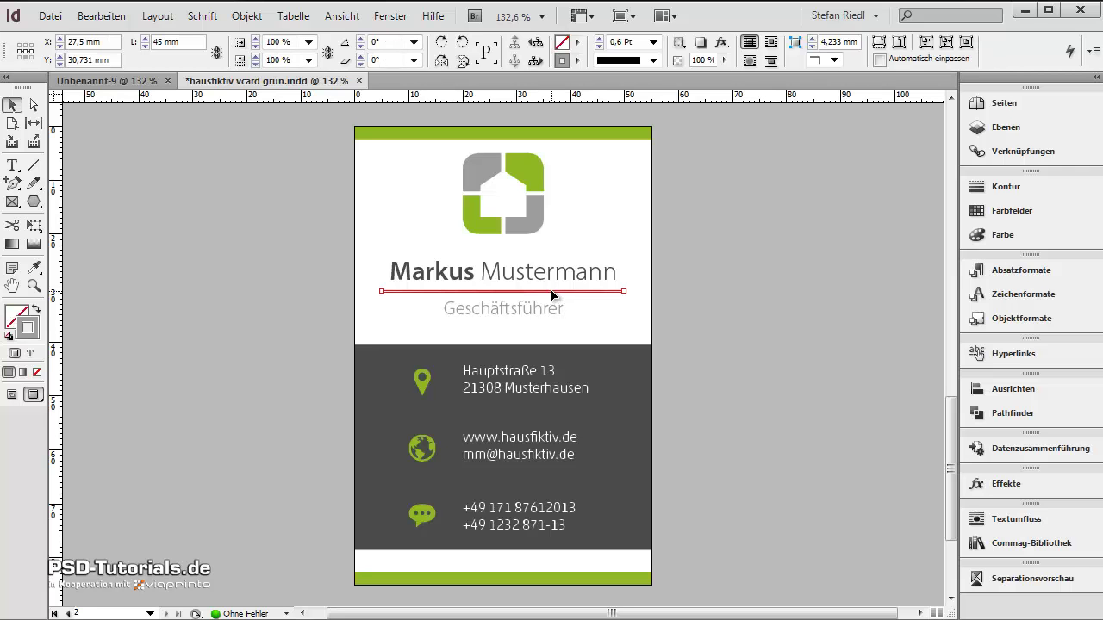
{"action": "left_click_drag", "start_coordinate": [552, 295], "coordinate": [625, 491]}
{"action": "left_click", "coordinate": [703, 477]}
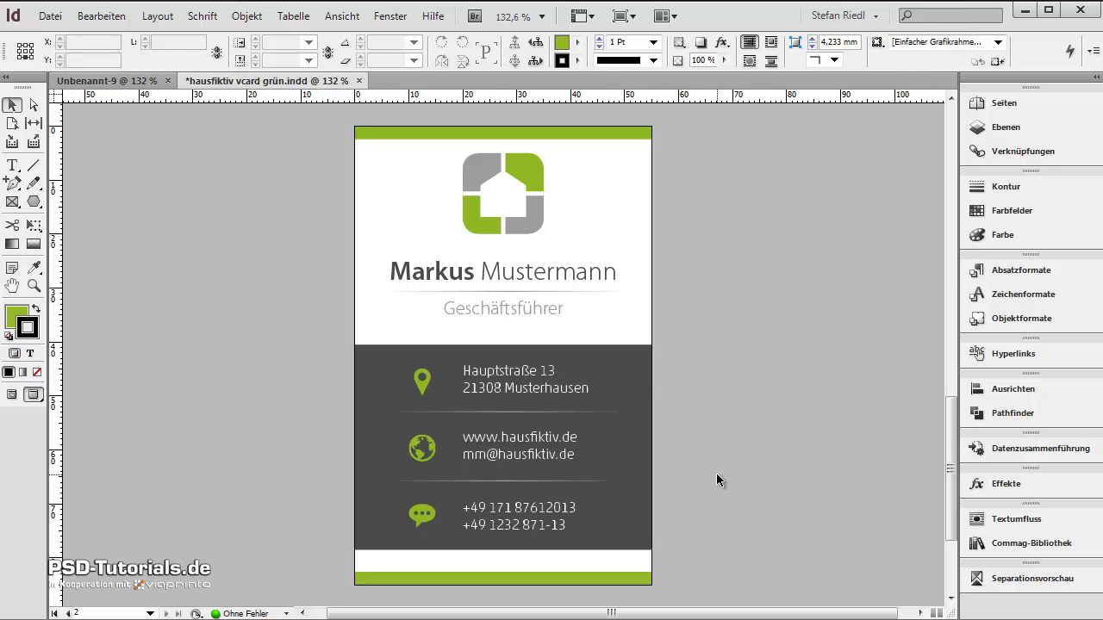
Look over the card's front on page 1 and return to page 2
{"action": "scroll", "coordinate": [716, 473], "scroll_direction": "up", "scroll_amount": 8}
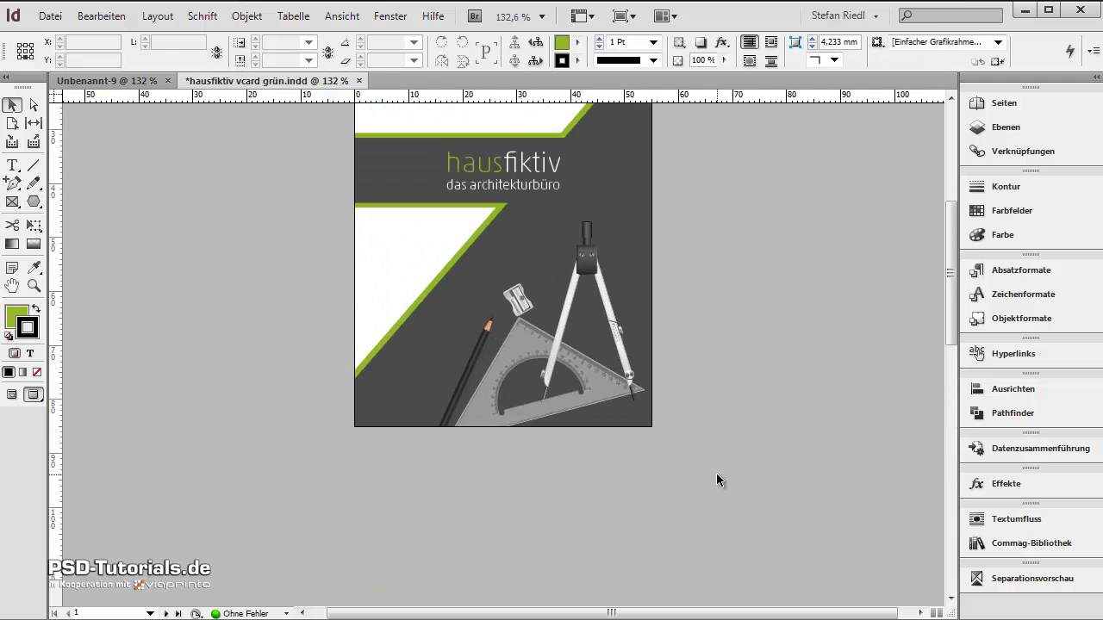
{"action": "scroll", "coordinate": [716, 473], "scroll_direction": "up", "scroll_amount": 4}
{"action": "scroll", "coordinate": [853, 379], "scroll_direction": "down", "scroll_amount": 2}
{"action": "left_click_drag", "start_coordinate": [954, 328], "coordinate": [942, 522]}
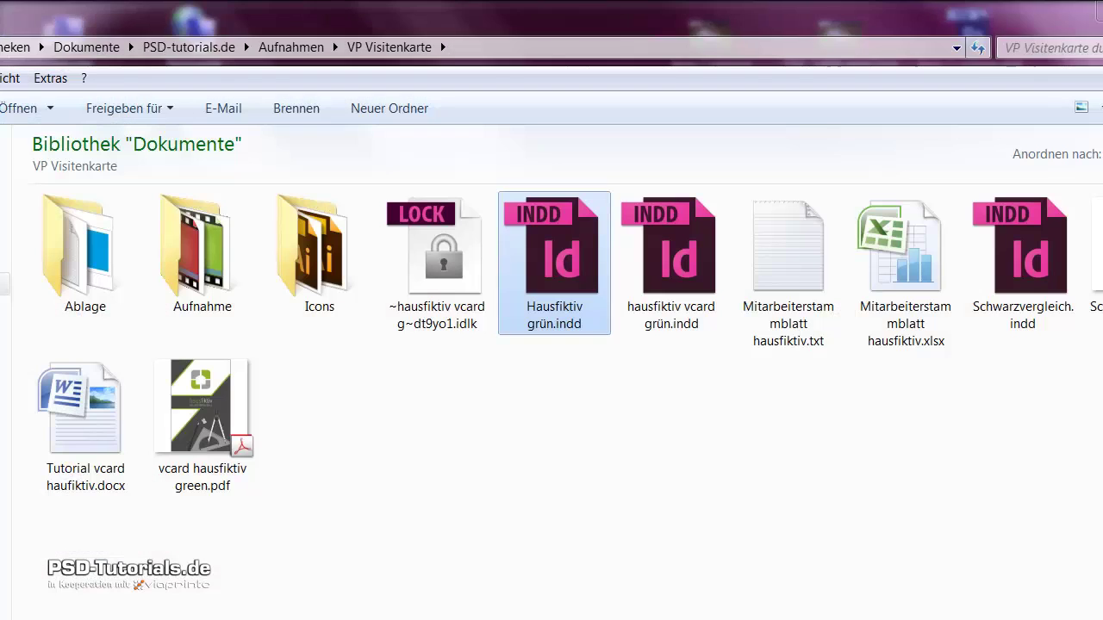
Switch to the VP Visitenkarte folder in Windows Explorer and open Mitarbeiterstammblatt hausfiktiv.txt to examine the employee data
{"action": "left_click", "coordinate": [698, 505]}
{"action": "double_click", "coordinate": [788, 250]}
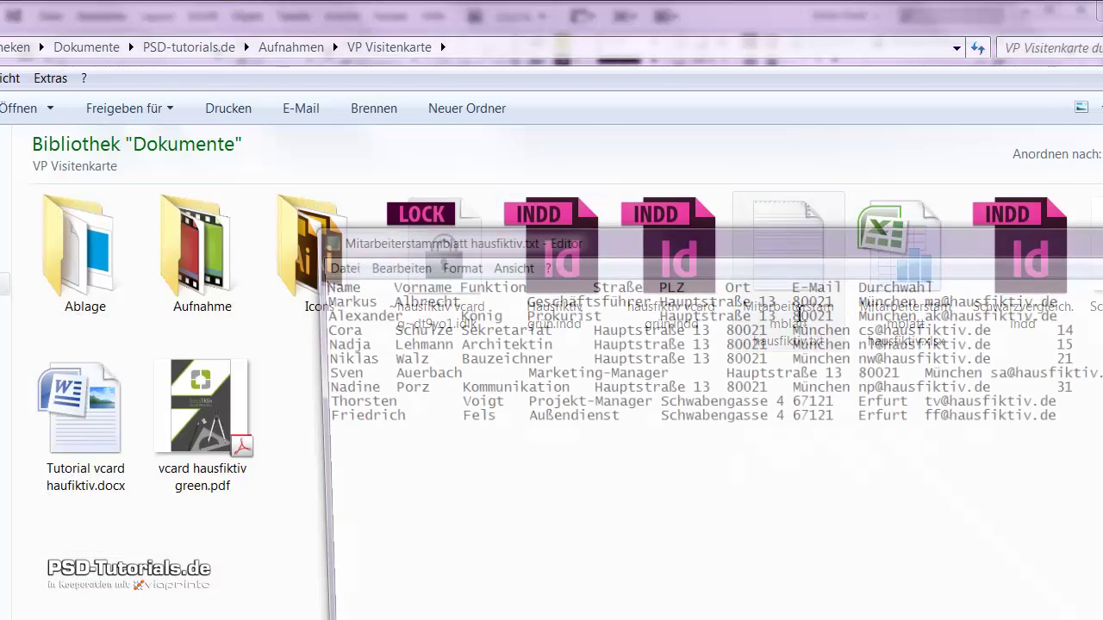
{"action": "left_click_drag", "start_coordinate": [831, 248], "coordinate": [599, 133]}
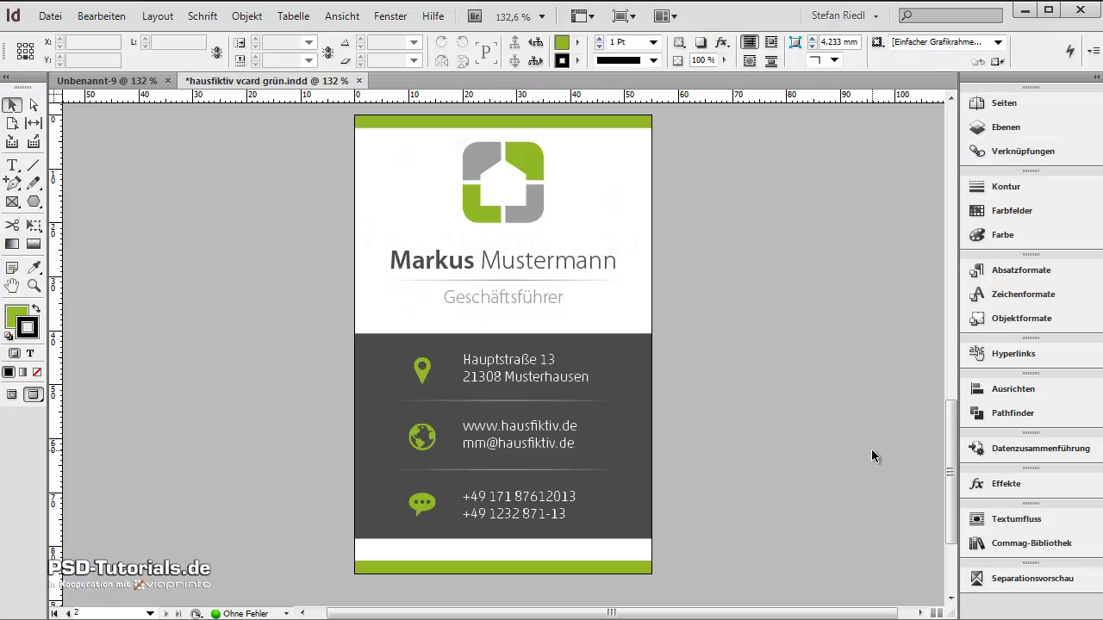
Load Mitarbeiterstammblatt hausfiktiv.txt as the data source for the data merge (Datenzusammenführung) and look through its fields
{"action": "left_click", "coordinate": [1035, 451]}
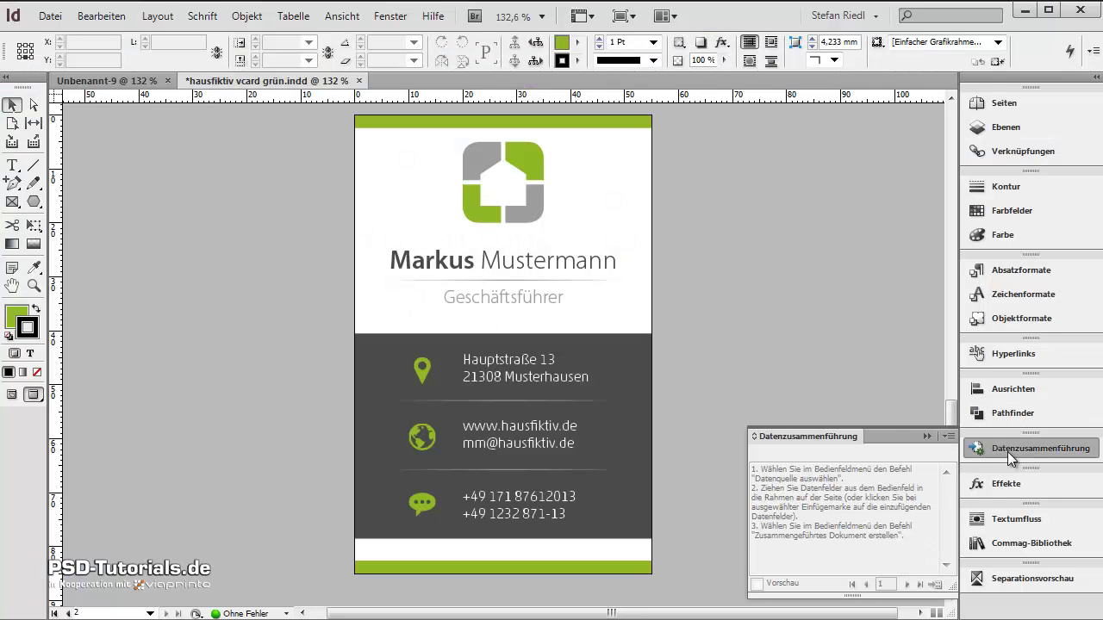
{"action": "left_click", "coordinate": [1012, 458]}
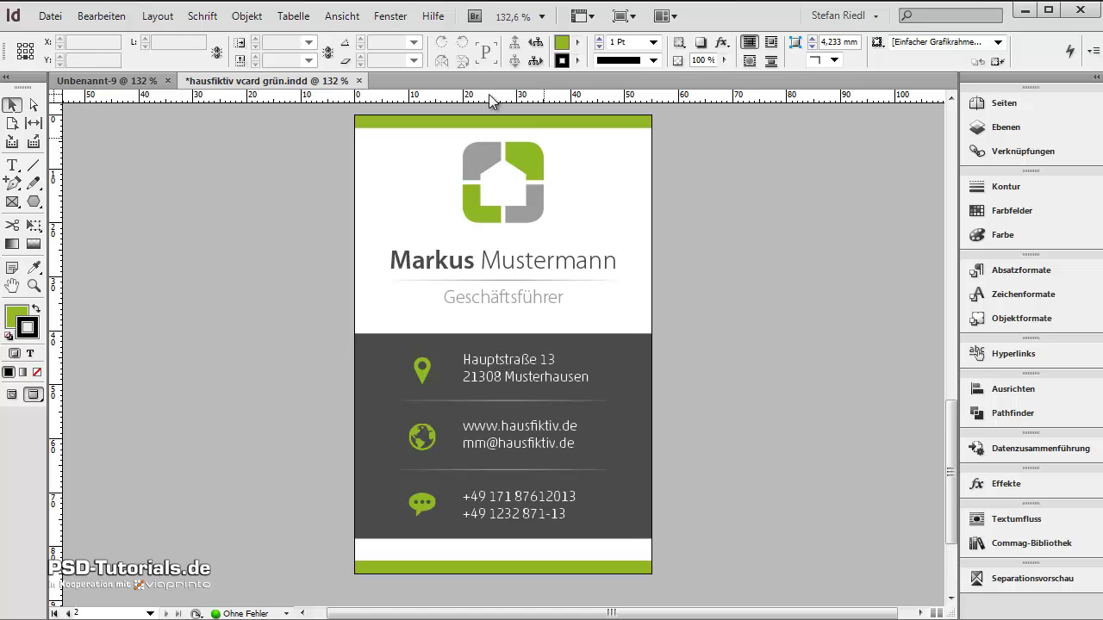
{"action": "left_click", "coordinate": [379, 19]}
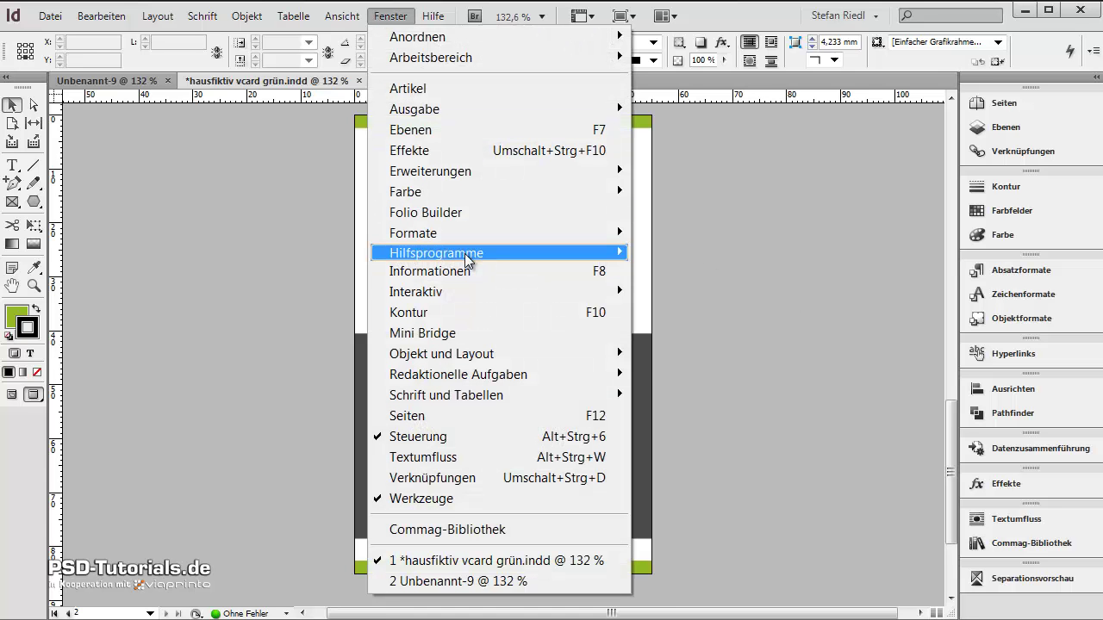
{"action": "mouse_move", "coordinate": [495, 254]}
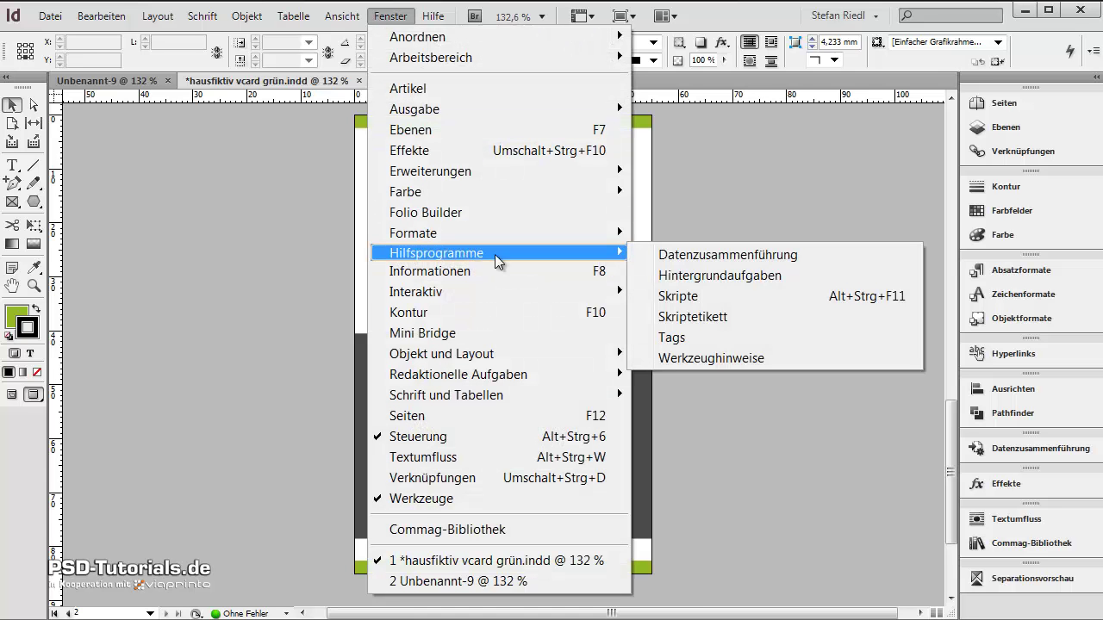
{"action": "left_click", "coordinate": [722, 257]}
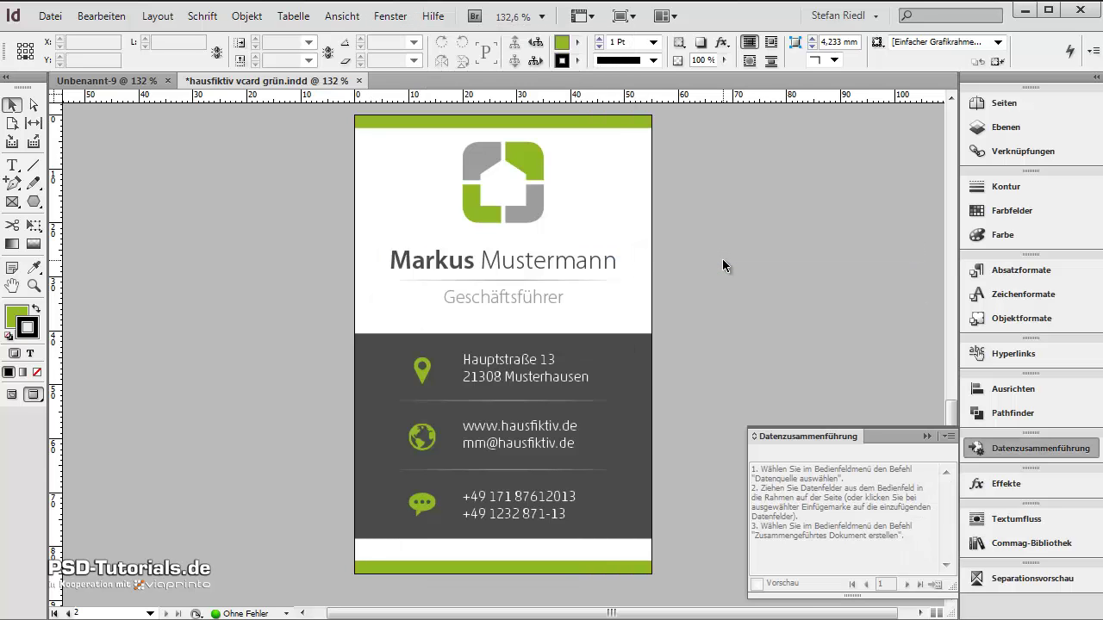
{"action": "left_click", "coordinate": [951, 437]}
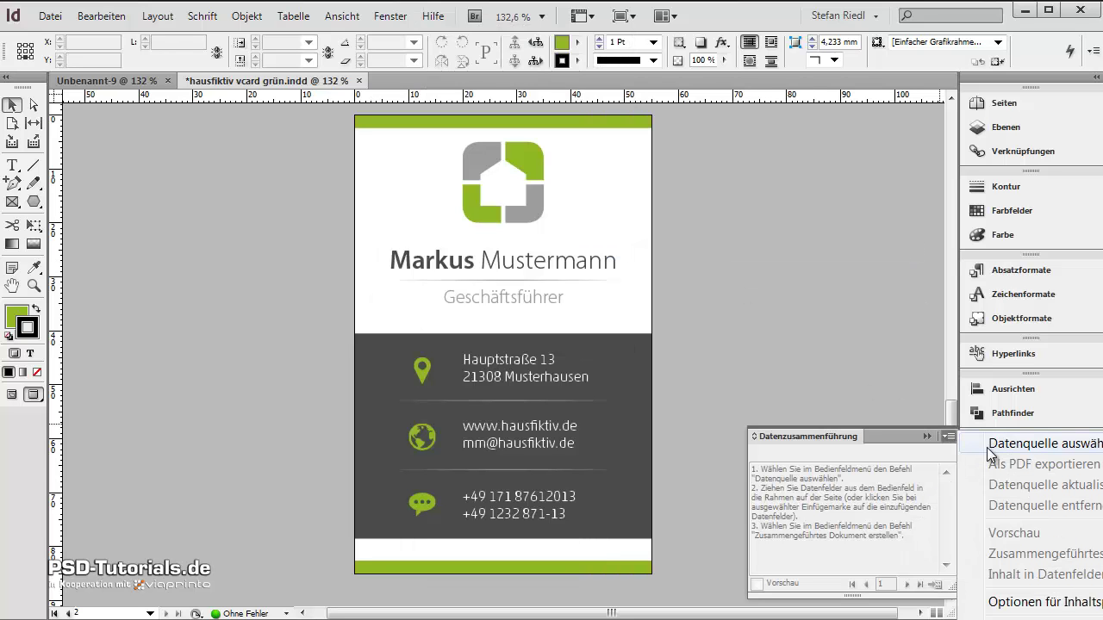
{"action": "left_click", "coordinate": [991, 444]}
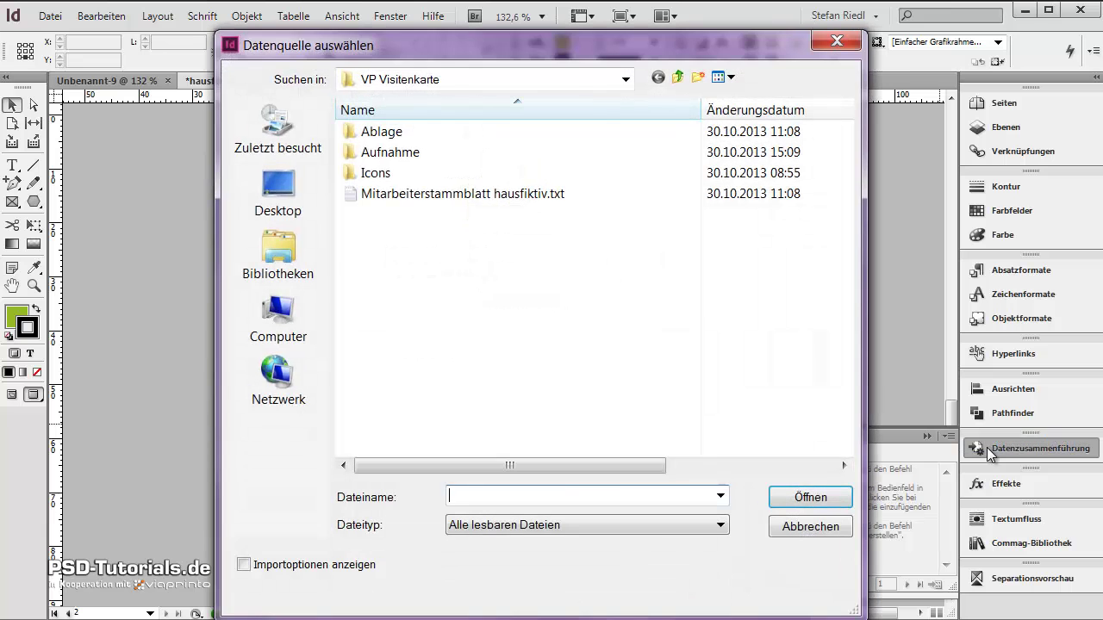
{"action": "left_click", "coordinate": [508, 198]}
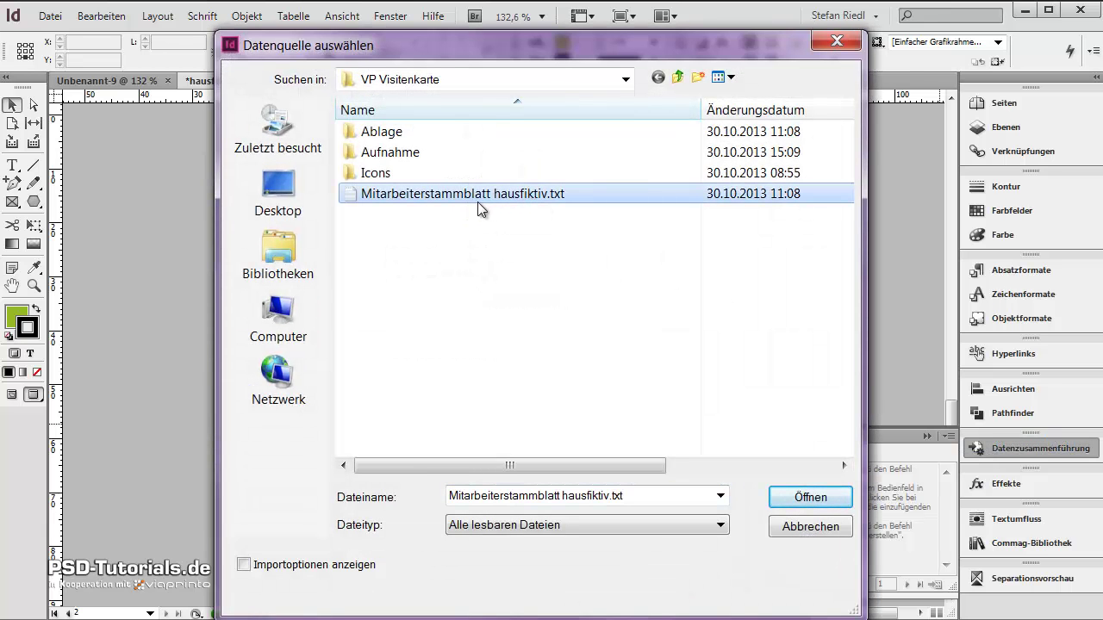
{"action": "left_click", "coordinate": [814, 497]}
{"action": "left_click_drag", "start_coordinate": [949, 548], "coordinate": [953, 517]}
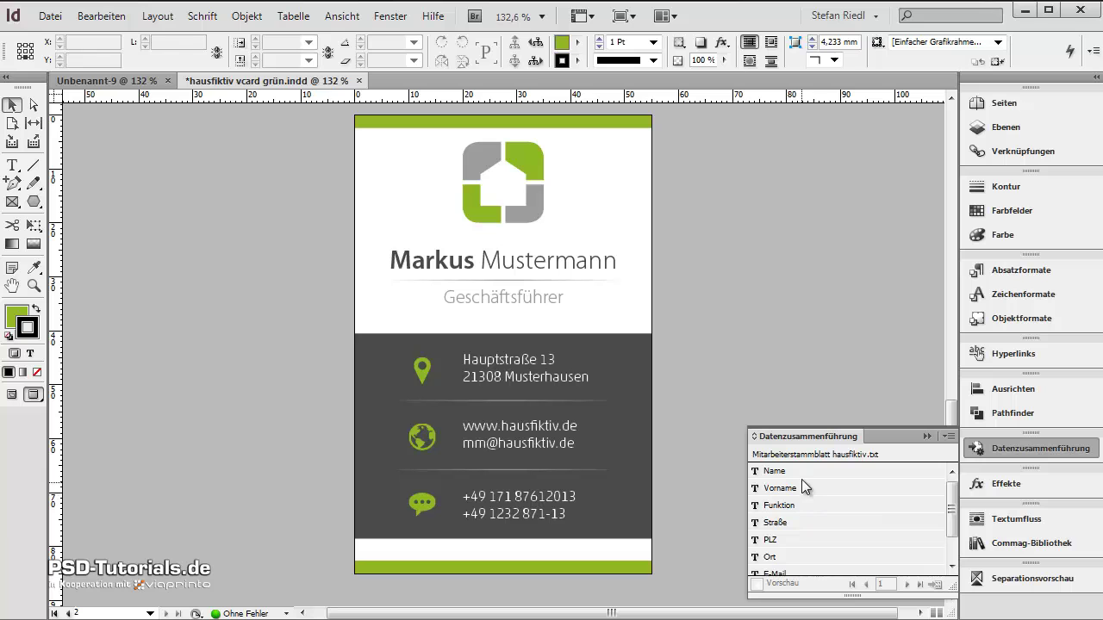
{"action": "scroll", "coordinate": [823, 527], "scroll_direction": "down", "scroll_amount": 1}
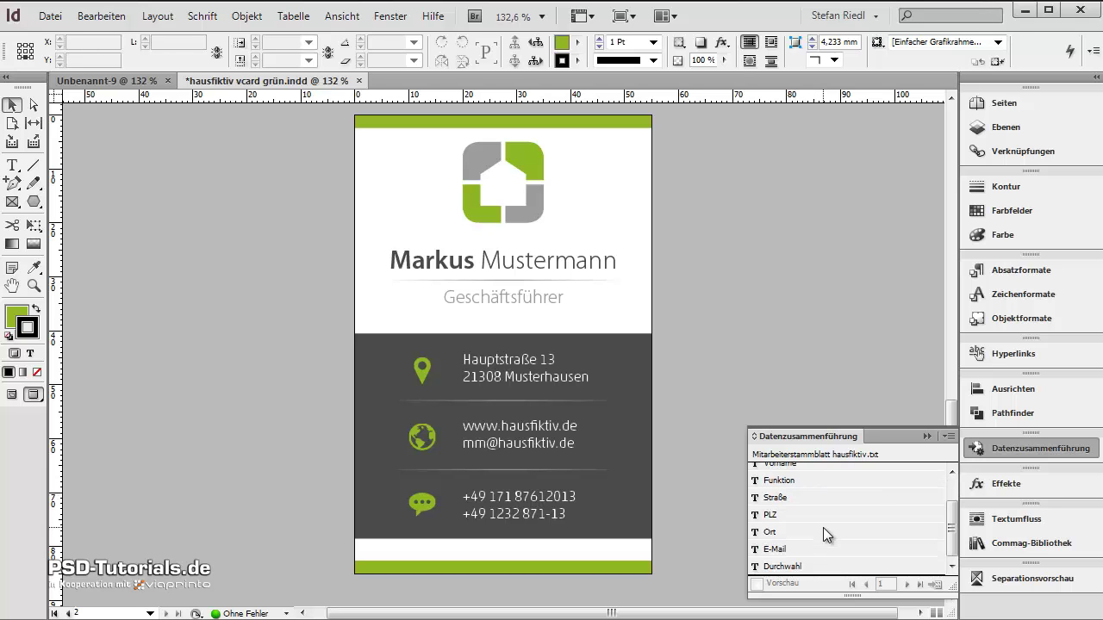
{"action": "scroll", "coordinate": [823, 527], "scroll_direction": "up", "scroll_amount": 1}
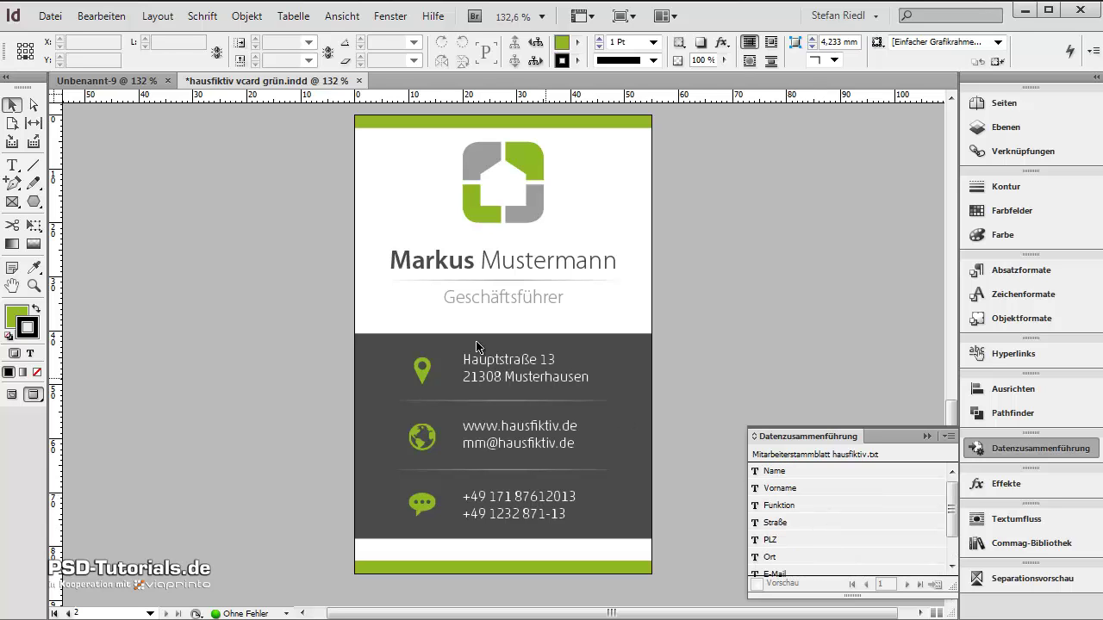
Replace the surname on the card's back with the Name data field and the first name with the Vorname field
{"action": "key", "text": "ctrl+plus"}
{"action": "key", "text": "ctrl+plus"}
{"action": "key", "text": "ctrl+plus"}
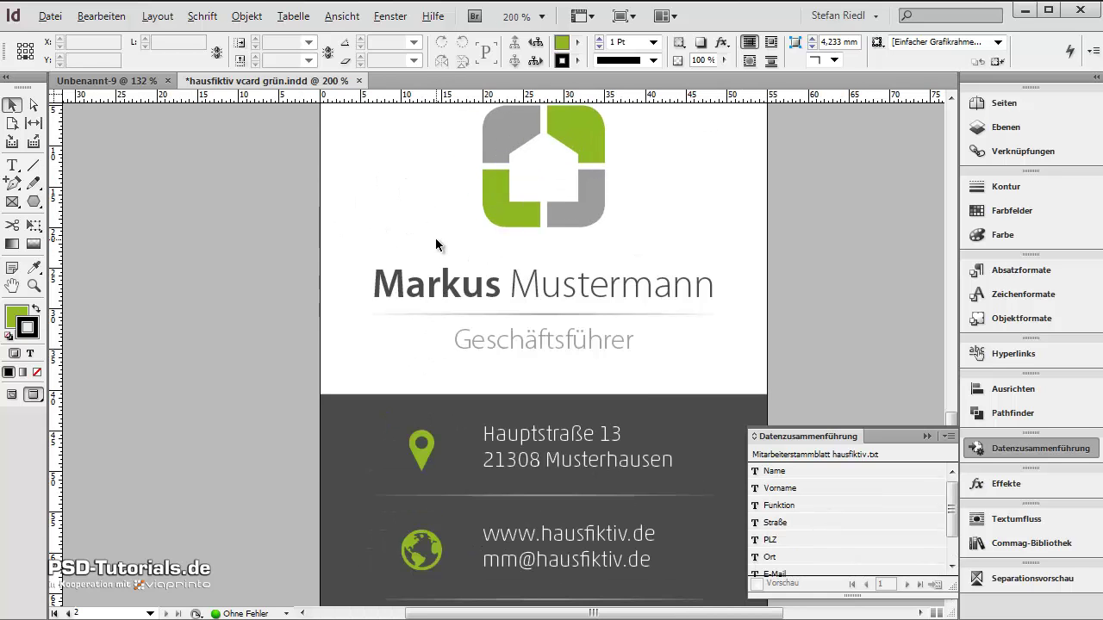
{"action": "double_click", "coordinate": [858, 315]}
{"action": "left_click_drag", "start_coordinate": [853, 312], "coordinate": [562, 315]}
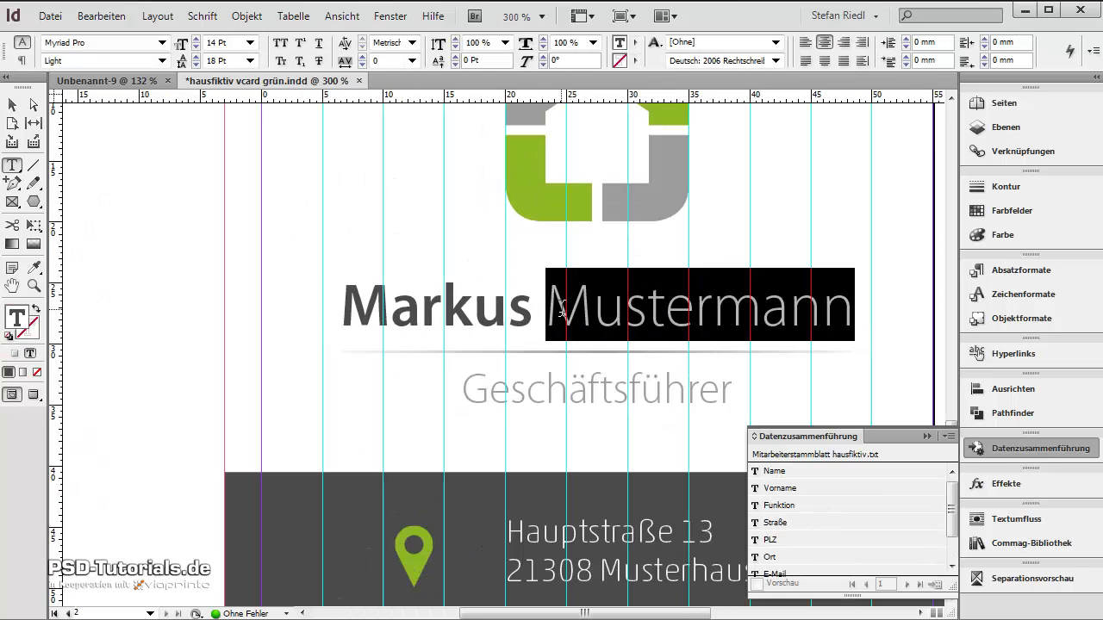
{"action": "left_click", "coordinate": [808, 472]}
{"action": "left_click_drag", "start_coordinate": [541, 314], "coordinate": [350, 315]}
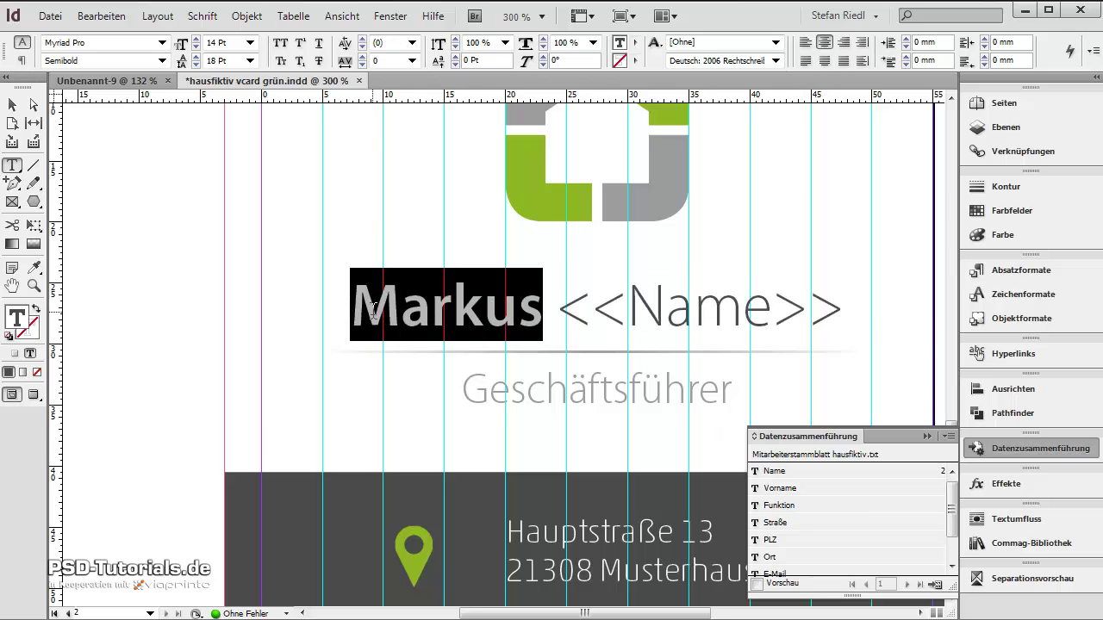
{"action": "left_click", "coordinate": [783, 488]}
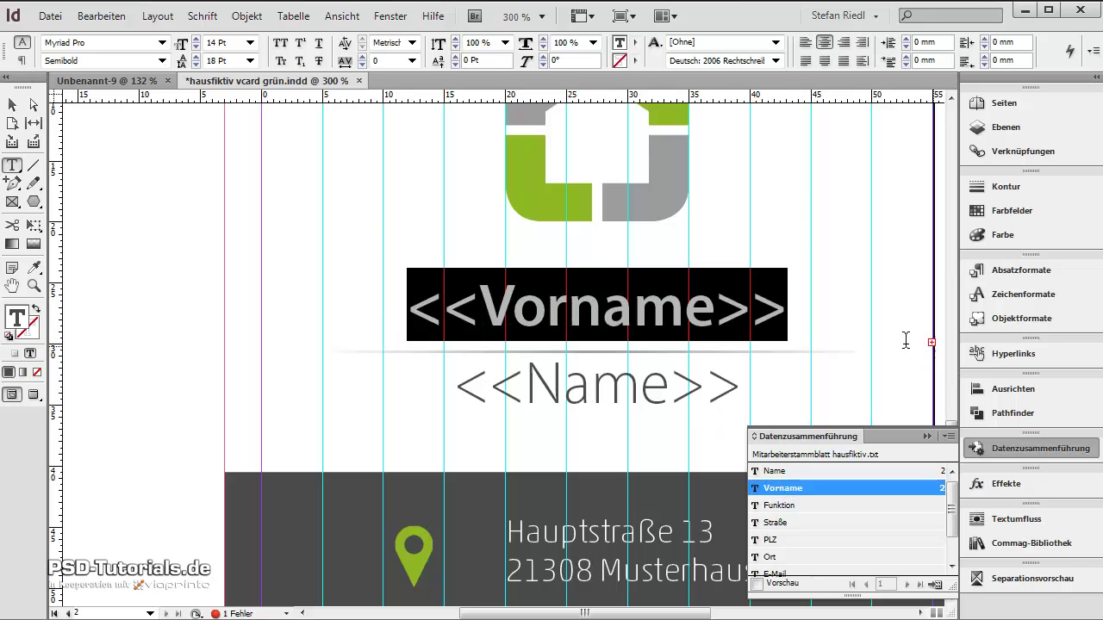
Set the font size of the whole Vorname and Name placeholder line to 13 pt
{"action": "left_click", "coordinate": [805, 319]}
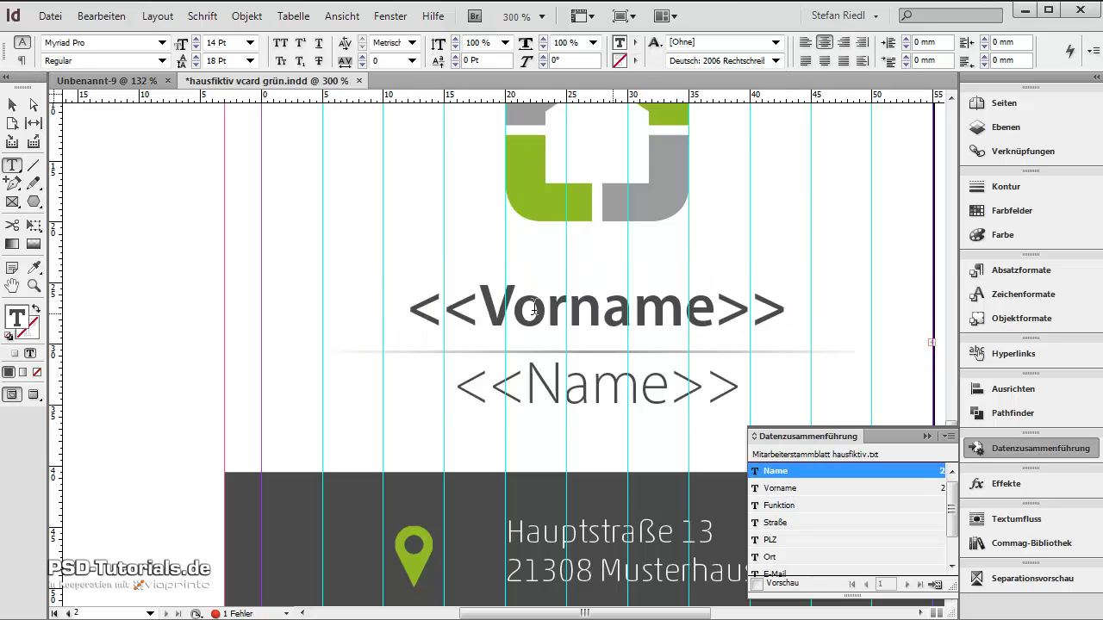
{"action": "key", "text": "ctrl+a"}
{"action": "left_click", "coordinate": [183, 48]}
{"action": "type", "text": "13"}
{"action": "key", "text": "Return"}
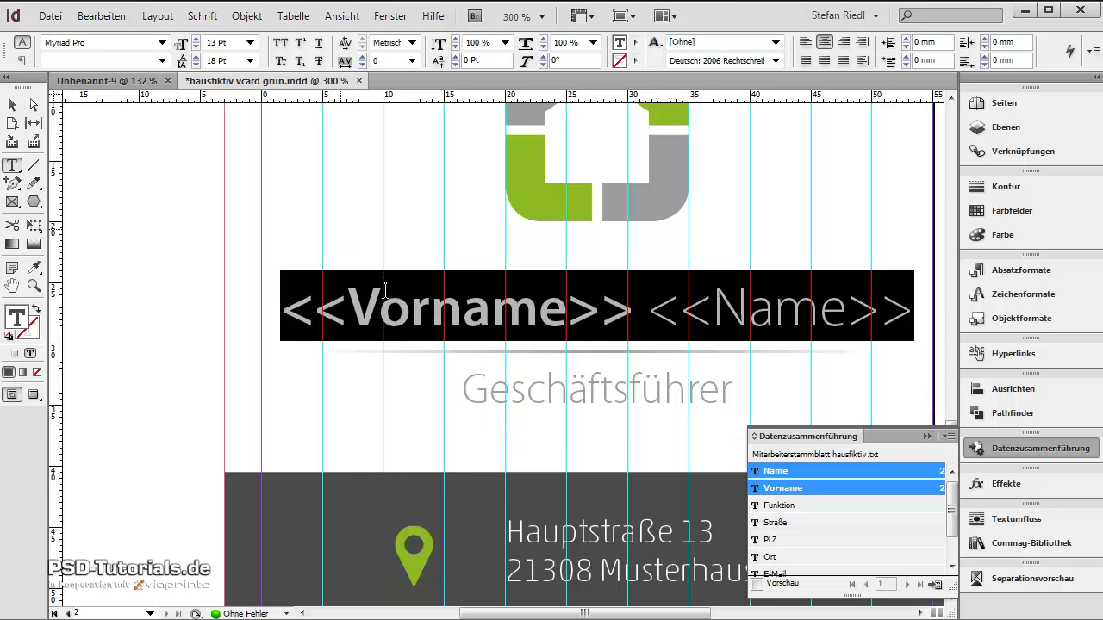
Replace the job title below the name with the Funktion data field
{"action": "double_click", "coordinate": [598, 394]}
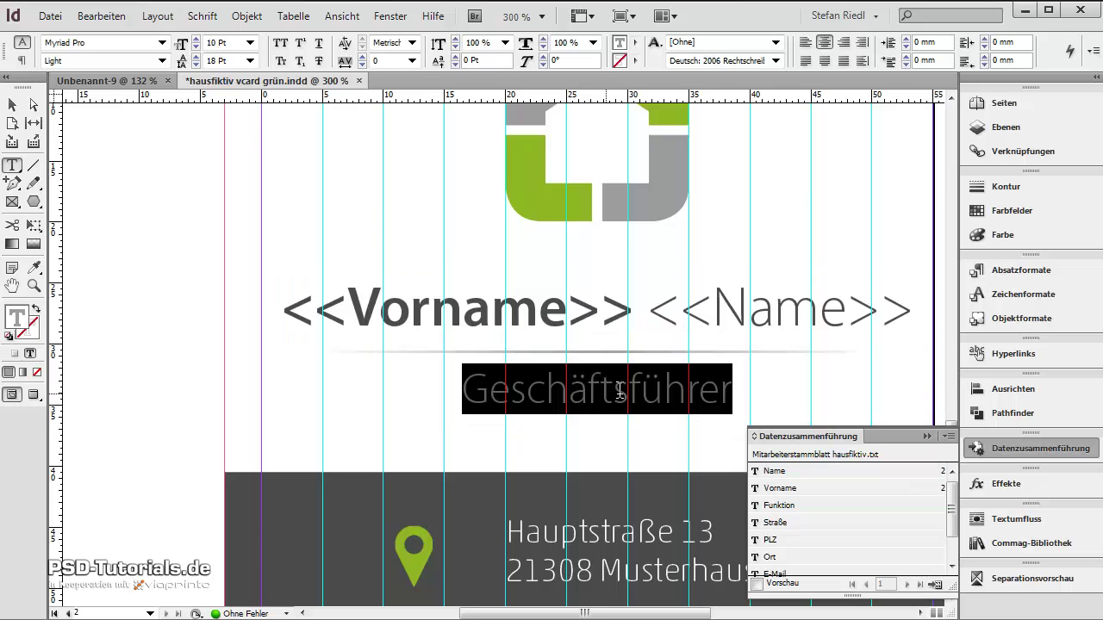
{"action": "left_click", "coordinate": [807, 506]}
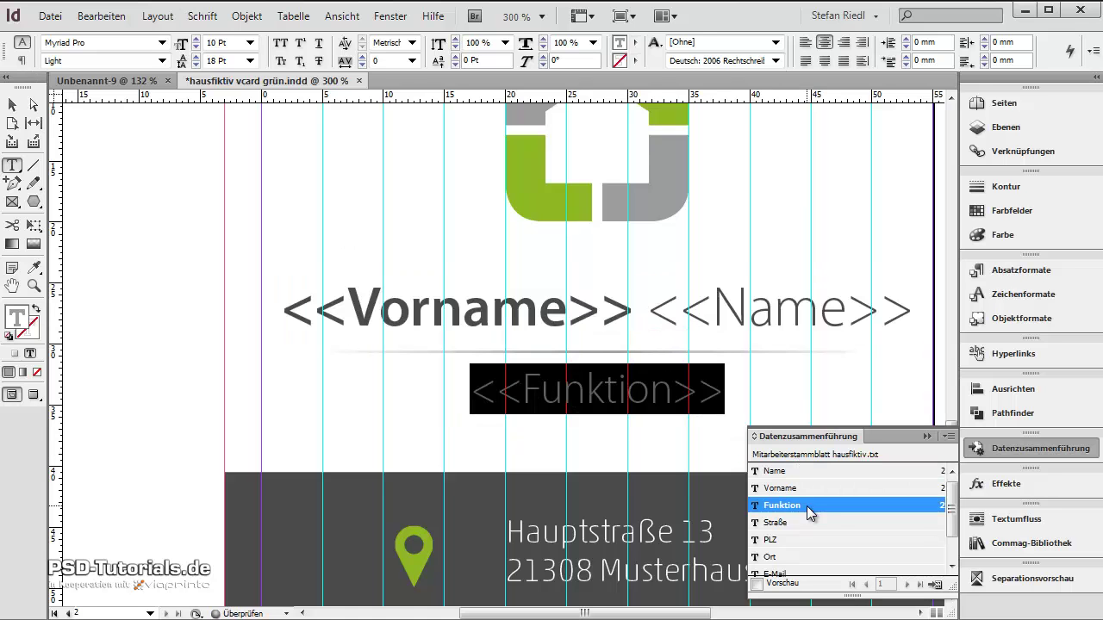
{"action": "left_click", "coordinate": [698, 439]}
Replace the street, postal code and city in the address block with the Straße, PLZ and Ort data fields
{"action": "scroll", "coordinate": [530, 472], "scroll_direction": "down", "scroll_amount": 1}
{"action": "left_click_drag", "start_coordinate": [507, 489], "coordinate": [716, 489]}
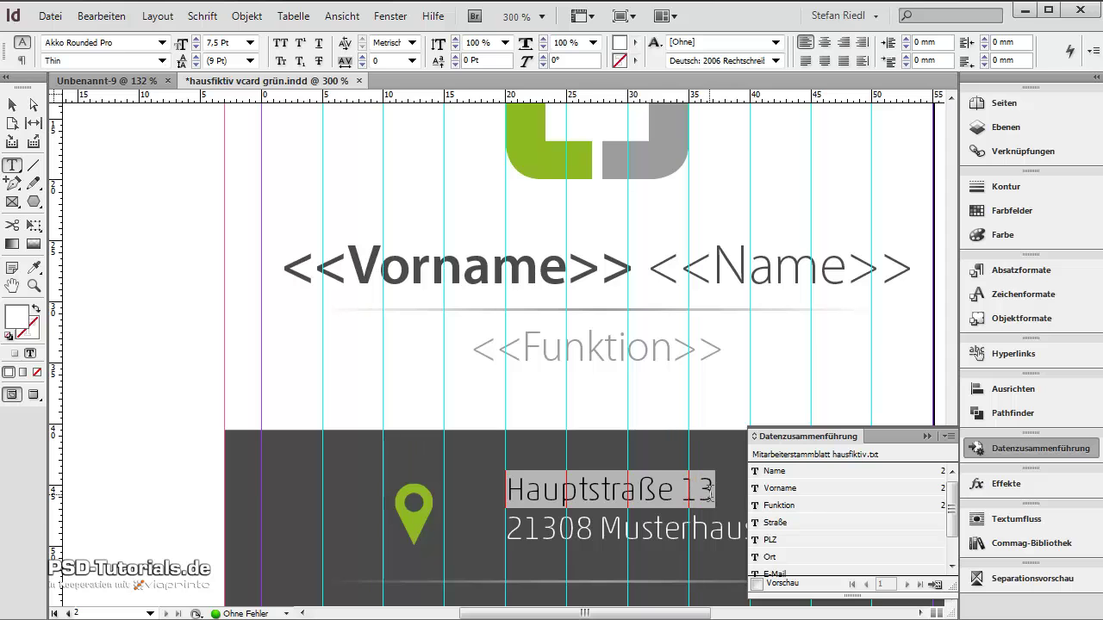
{"action": "left_click", "coordinate": [809, 524]}
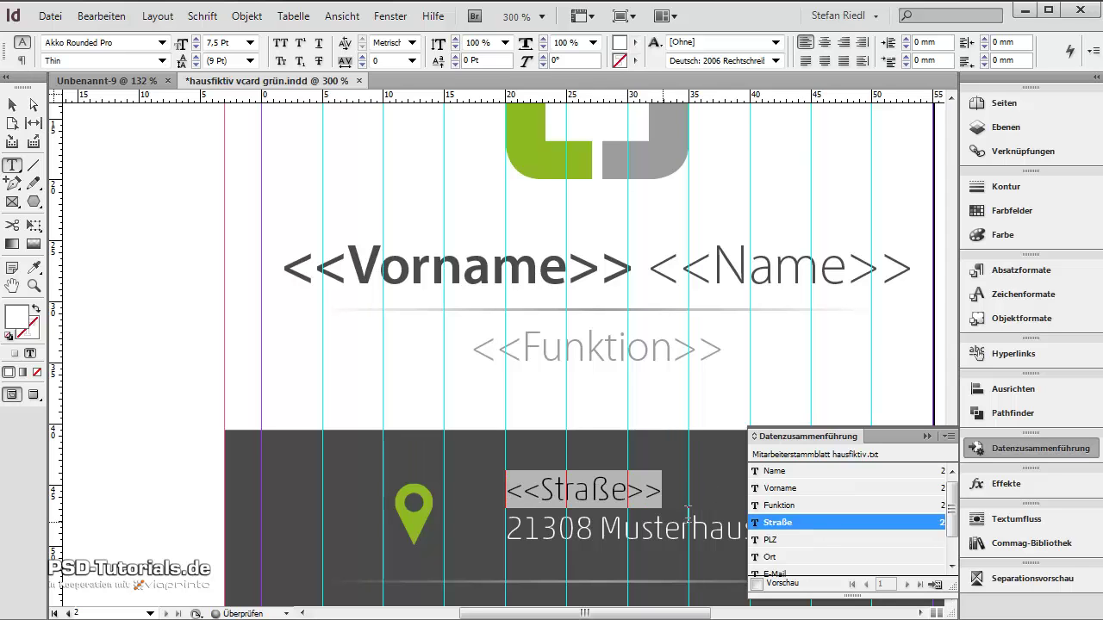
{"action": "left_click", "coordinate": [593, 535]}
{"action": "left_click_drag", "start_coordinate": [594, 535], "coordinate": [509, 536]}
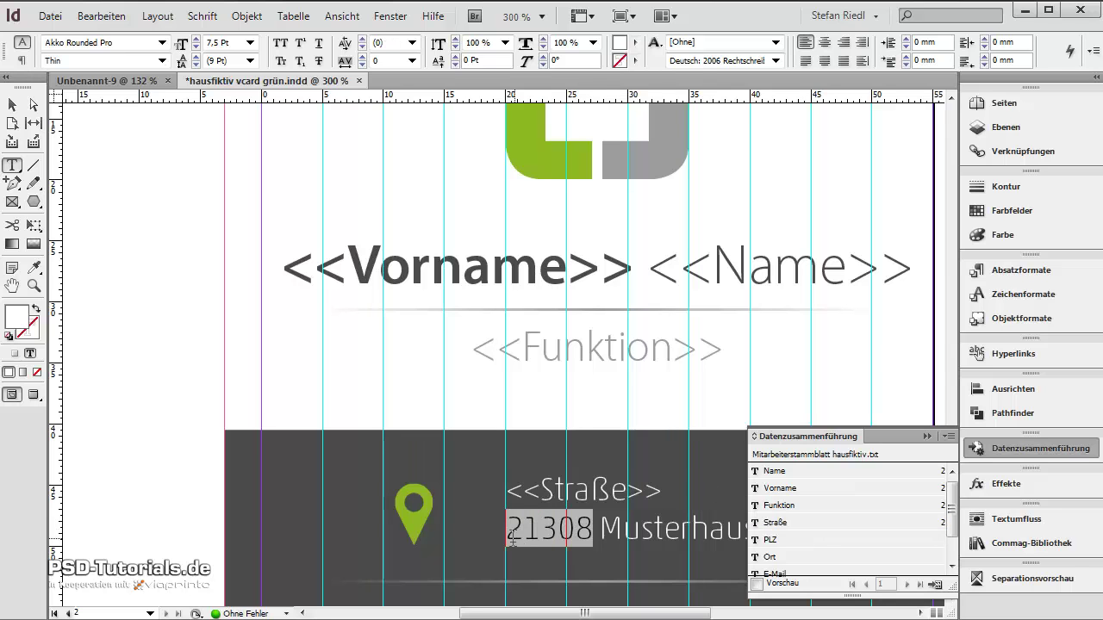
{"action": "left_click", "coordinate": [775, 540]}
{"action": "left_click_drag", "start_coordinate": [630, 529], "coordinate": [867, 531]}
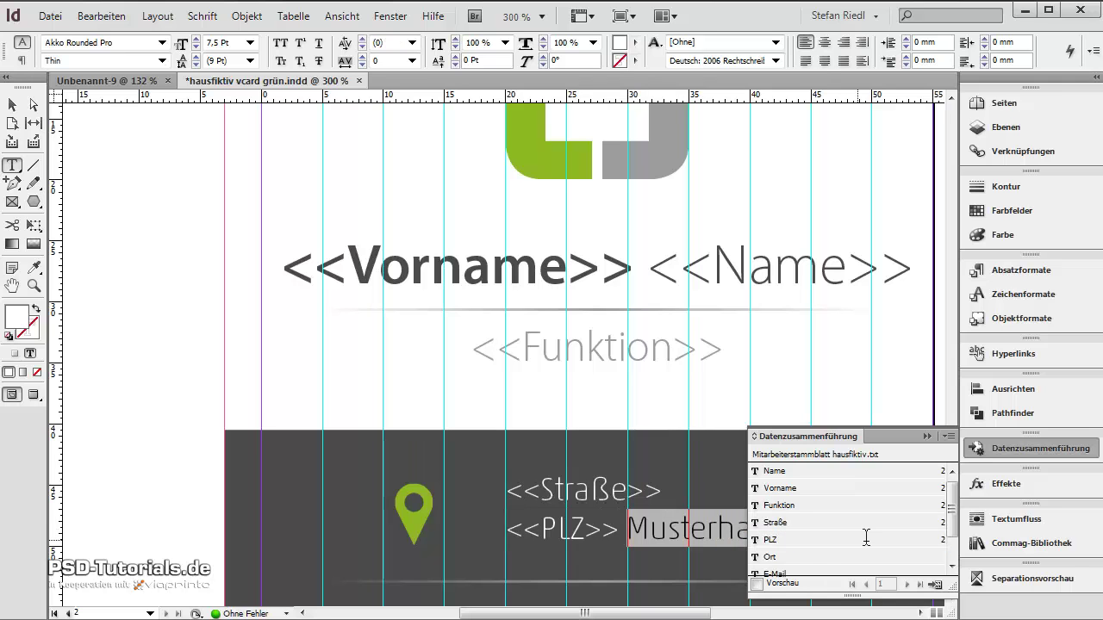
{"action": "left_click", "coordinate": [808, 557]}
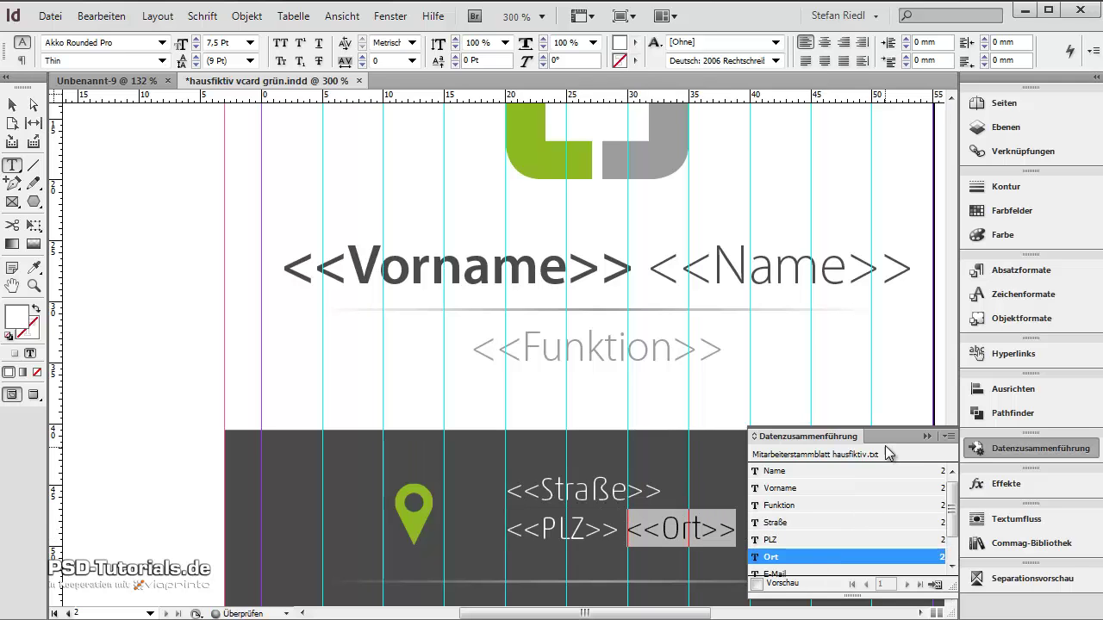
{"action": "left_click", "coordinate": [927, 436]}
{"action": "key", "text": "Escape"}
{"action": "left_click", "coordinate": [480, 439]}
Replace the part before the @ in the e-mail address with the E-Mail data field
{"action": "scroll", "coordinate": [595, 454], "scroll_direction": "down", "scroll_amount": 1}
{"action": "scroll", "coordinate": [595, 454], "scroll_direction": "down", "scroll_amount": 8}
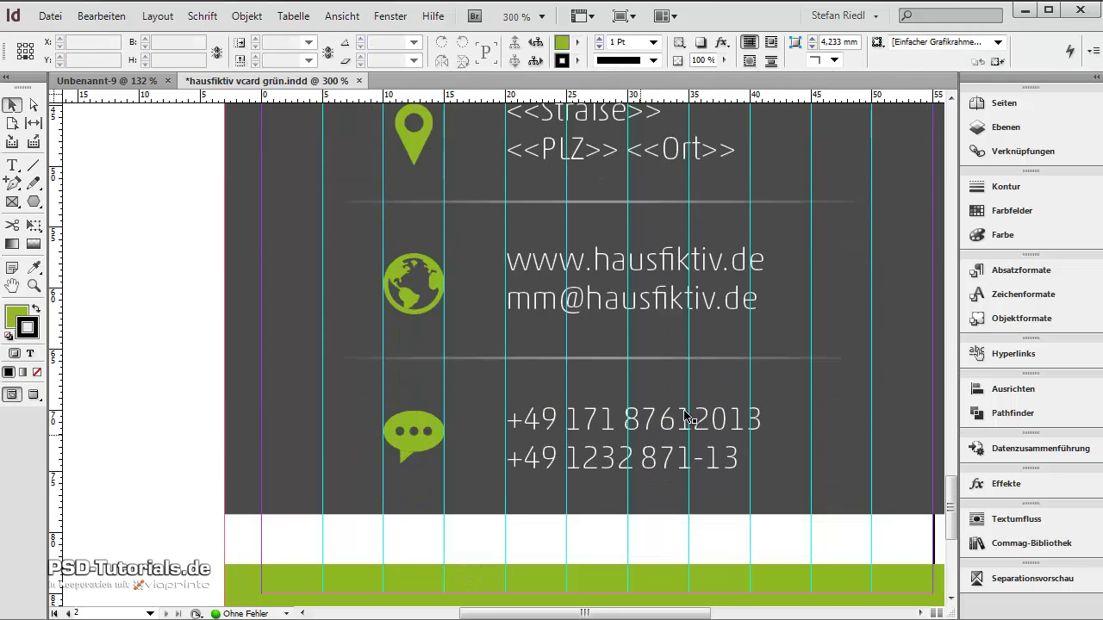
{"action": "scroll", "coordinate": [628, 425], "scroll_direction": "right", "scroll_amount": 2}
{"action": "scroll", "coordinate": [529, 320], "scroll_direction": "up", "scroll_amount": 1}
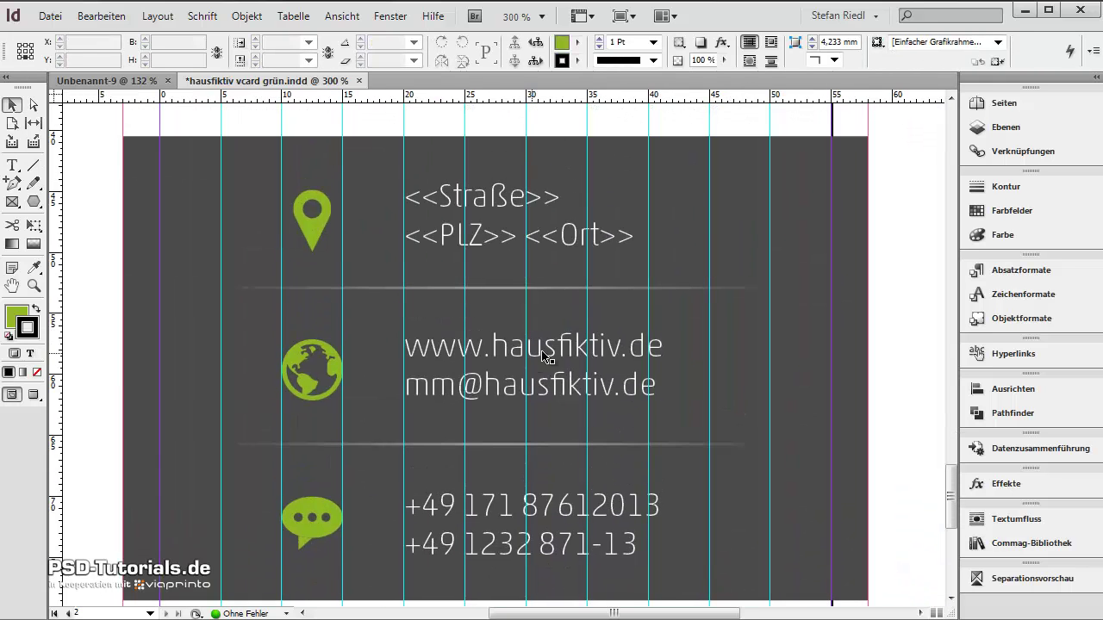
{"action": "left_click", "coordinate": [1021, 448]}
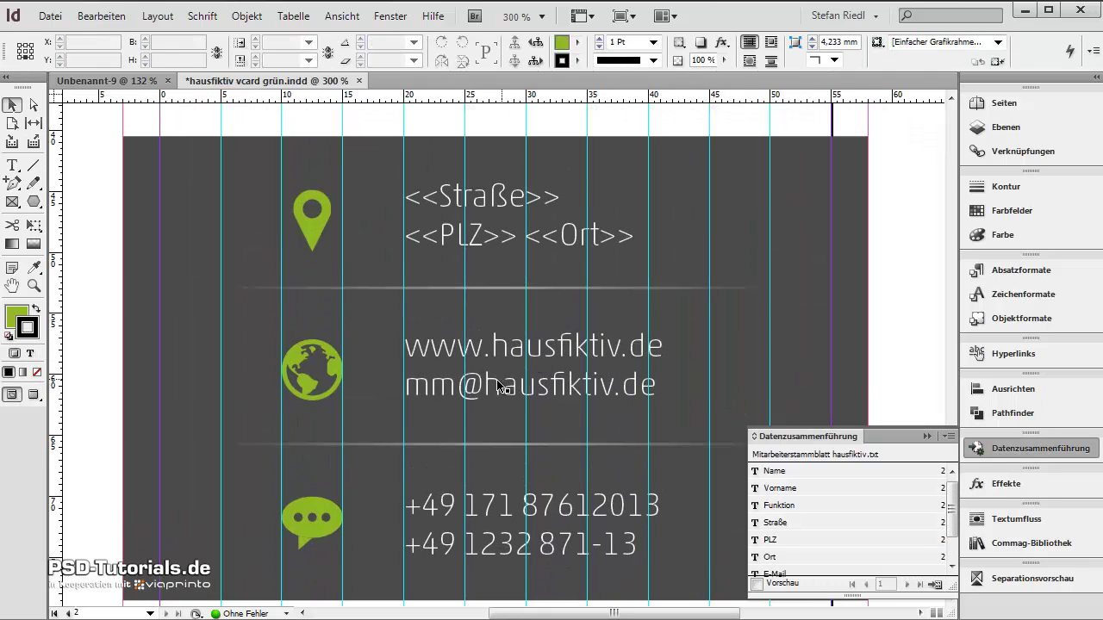
{"action": "left_click", "coordinate": [472, 390]}
{"action": "double_click", "coordinate": [463, 390]}
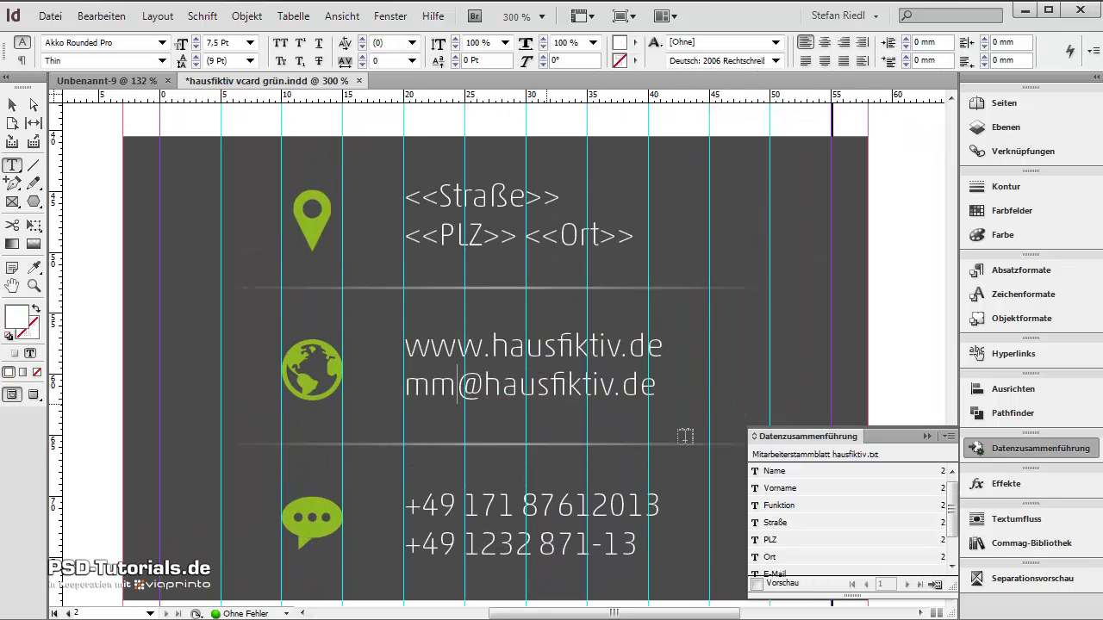
{"action": "left_click_drag", "start_coordinate": [458, 390], "coordinate": [417, 392]}
{"action": "scroll", "coordinate": [830, 562], "scroll_direction": "down", "scroll_amount": 2}
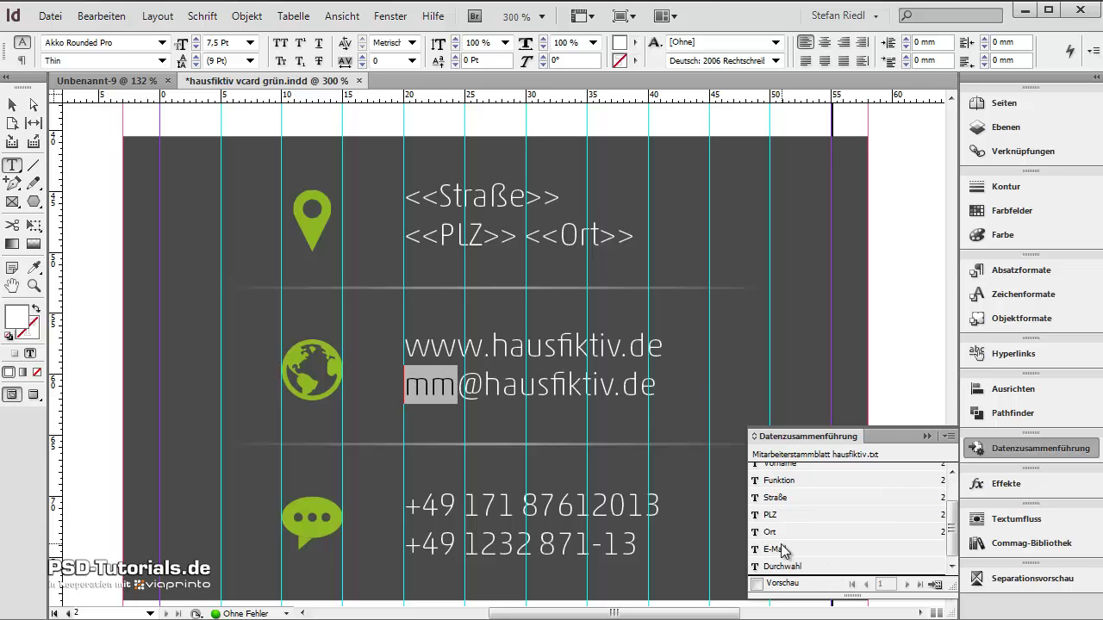
{"action": "left_click", "coordinate": [779, 546]}
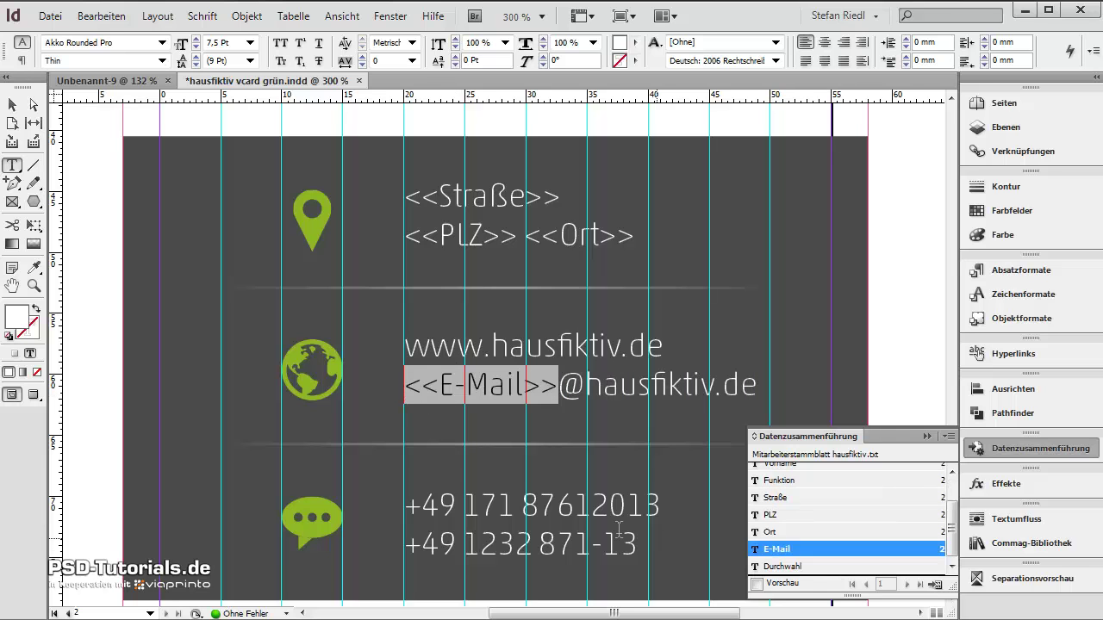
Replace the extension at the end of the second phone number with the Durchwahl data field
{"action": "left_click_drag", "start_coordinate": [638, 545], "coordinate": [603, 544]}
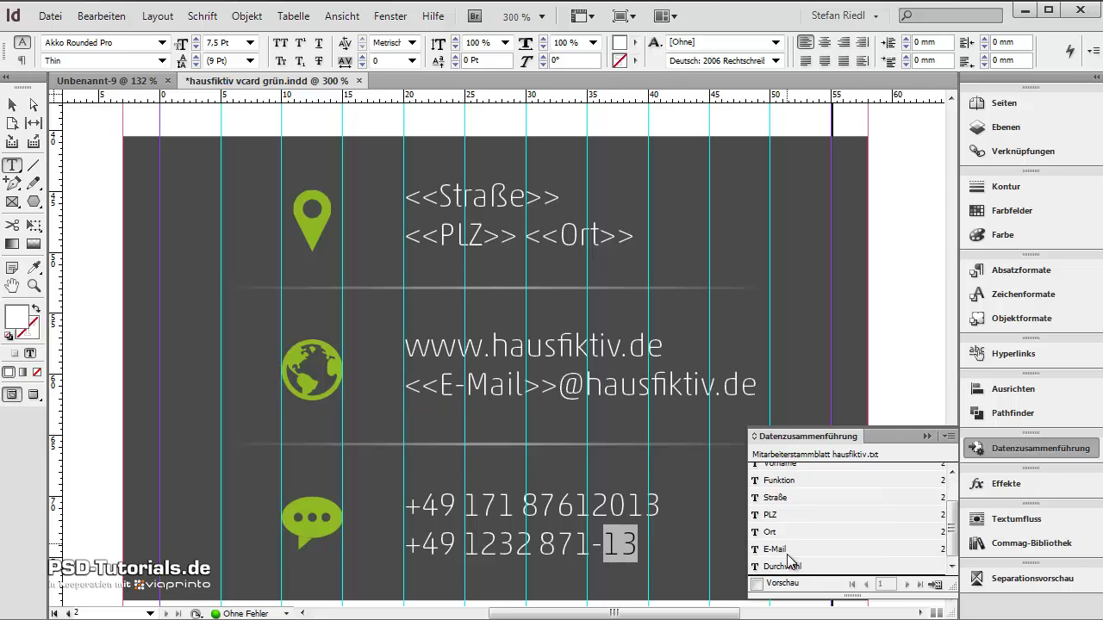
{"action": "left_click", "coordinate": [790, 566]}
{"action": "left_click", "coordinate": [927, 436]}
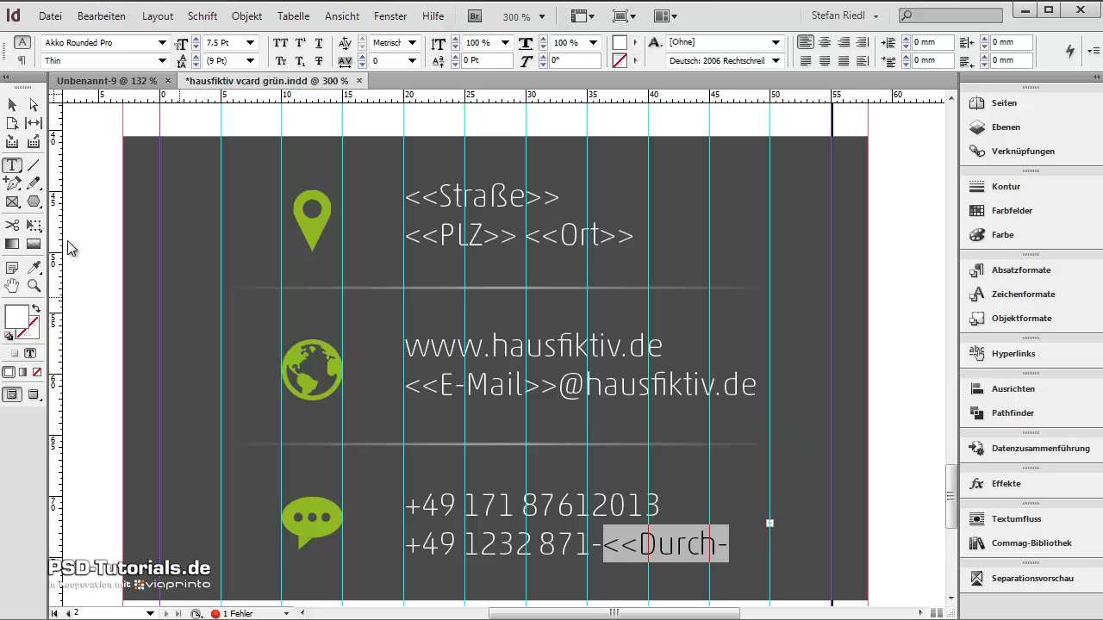
{"action": "left_click", "coordinate": [12, 105]}
{"action": "left_click", "coordinate": [99, 242]}
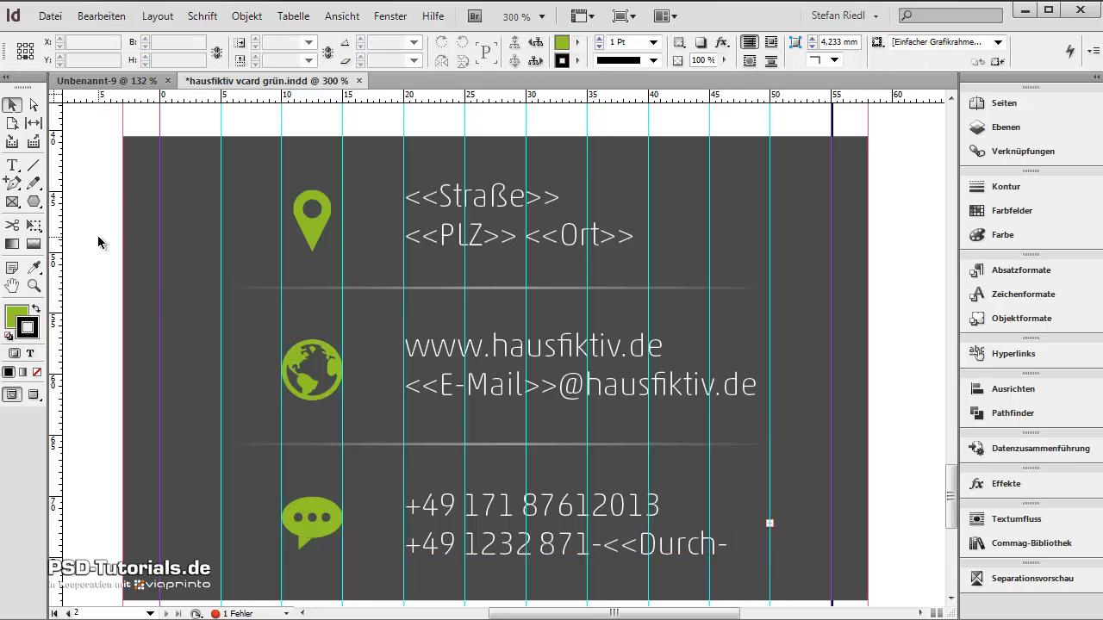
{"action": "key", "text": "ctrl+0"}
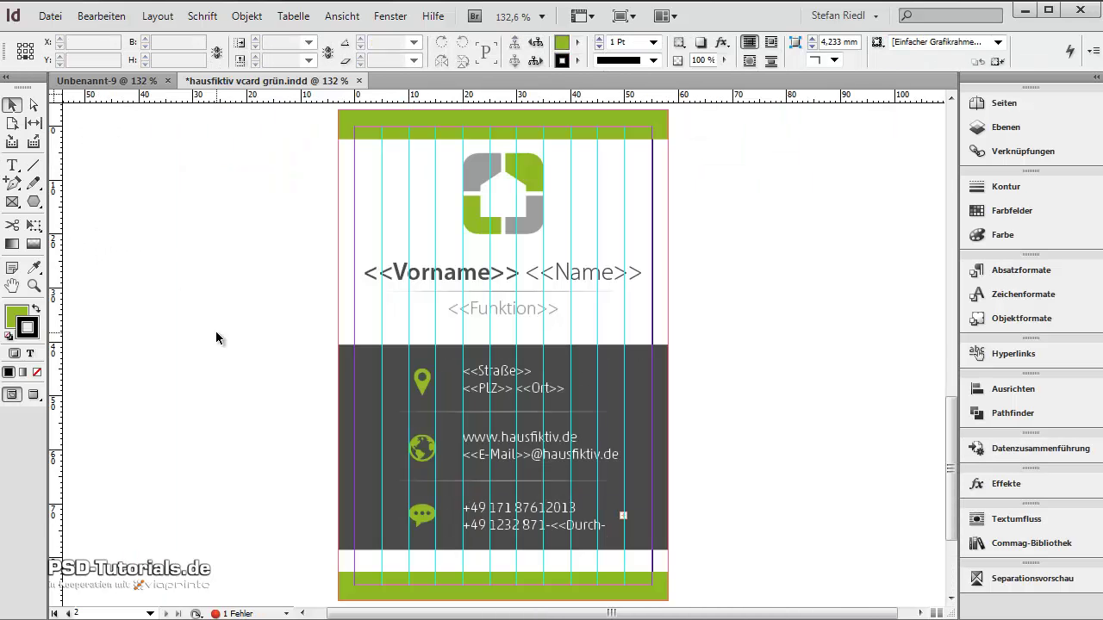
{"action": "key", "text": "ctrl+plus"}
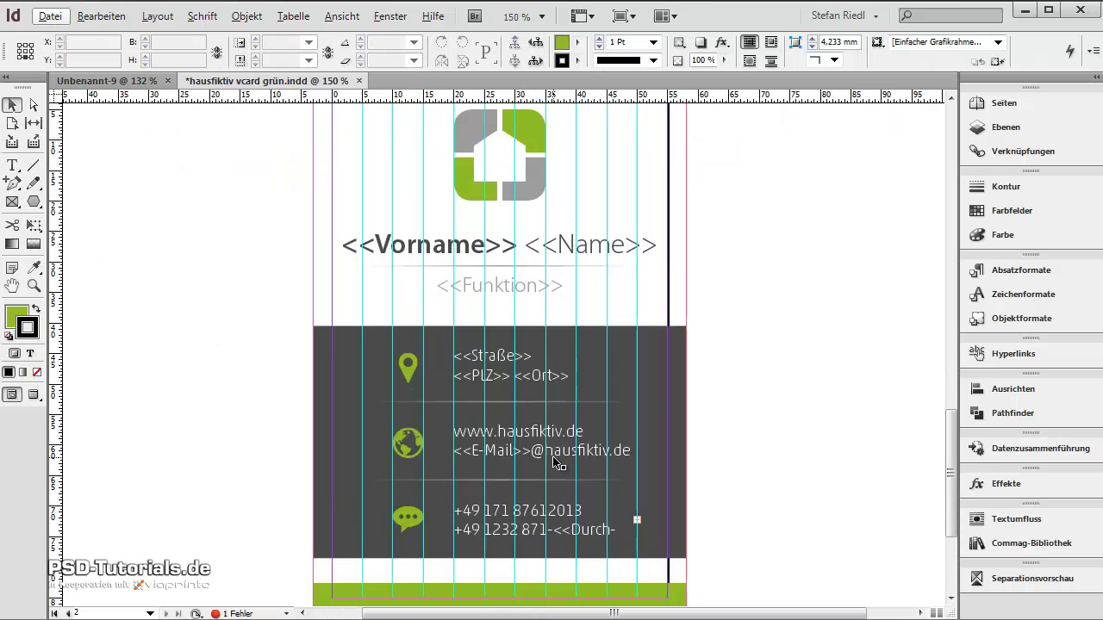
{"action": "left_click", "coordinate": [537, 457]}
{"action": "double_click", "coordinate": [537, 459]}
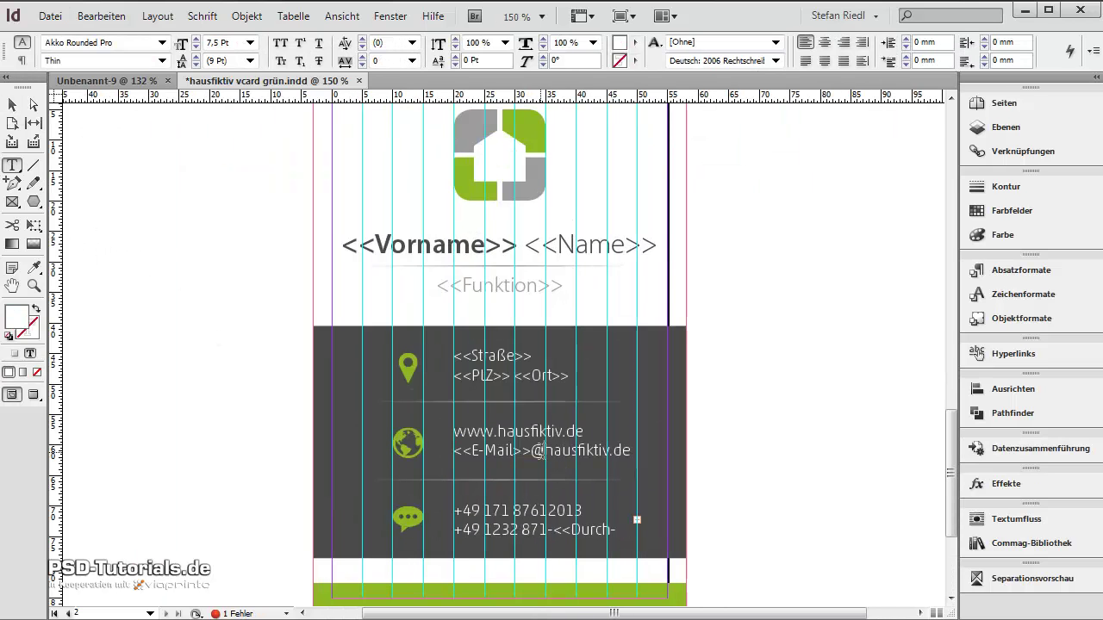
{"action": "left_click_drag", "start_coordinate": [531, 451], "coordinate": [656, 450]}
{"action": "key", "text": "BackSpace"}
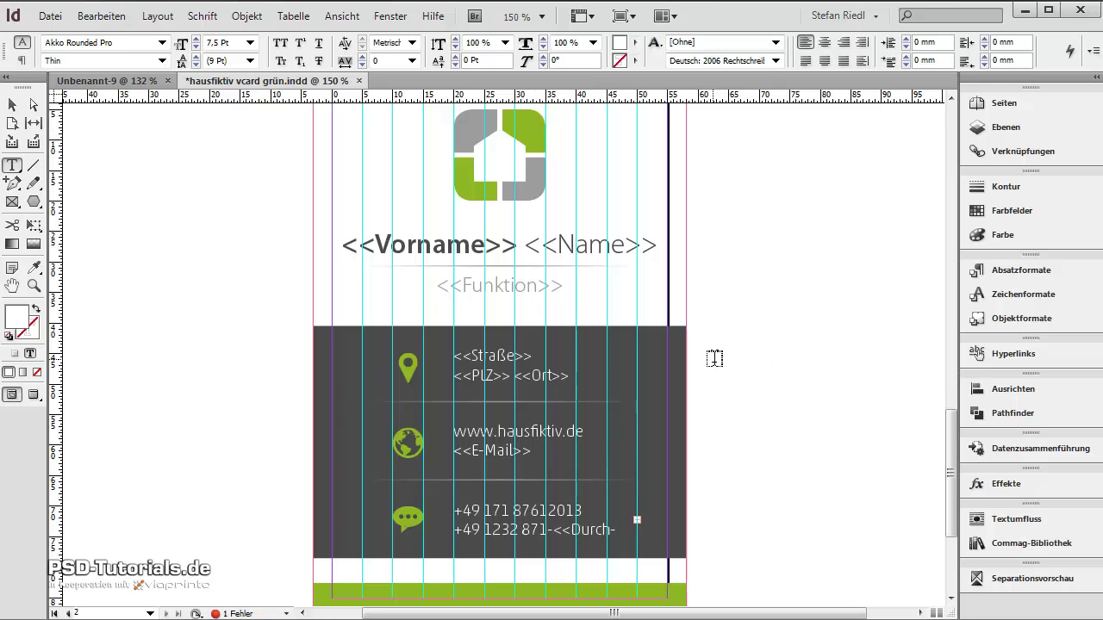
{"action": "left_click", "coordinate": [15, 104]}
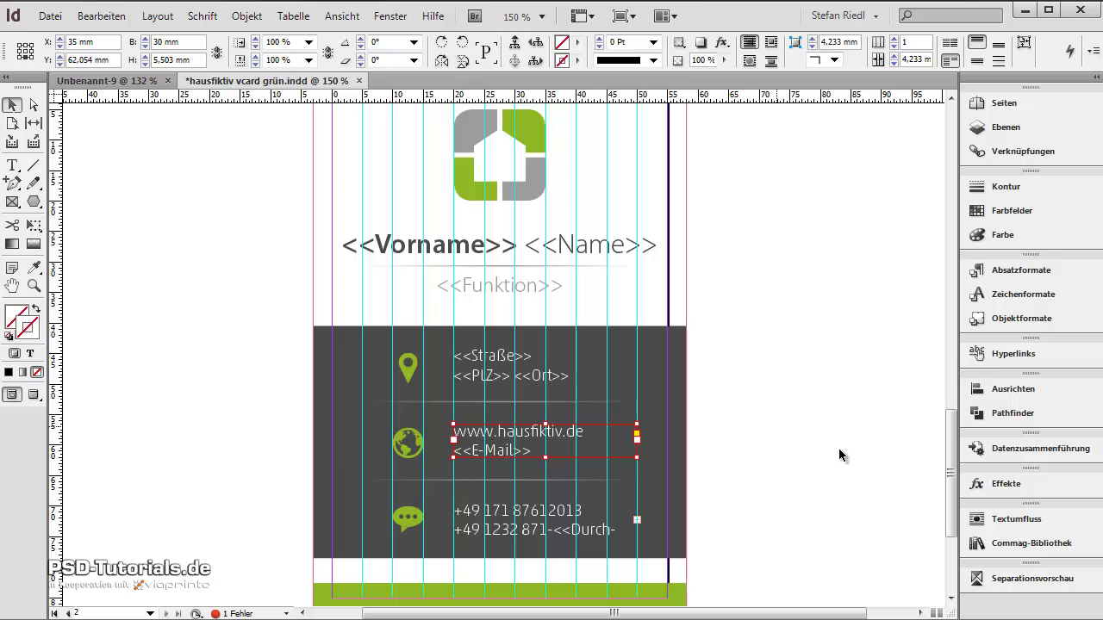
{"action": "left_click", "coordinate": [874, 447]}
Create the merged document from all records (Alle Datensätze) with the overset text report enabled, and dismiss the report
{"action": "left_click", "coordinate": [991, 451]}
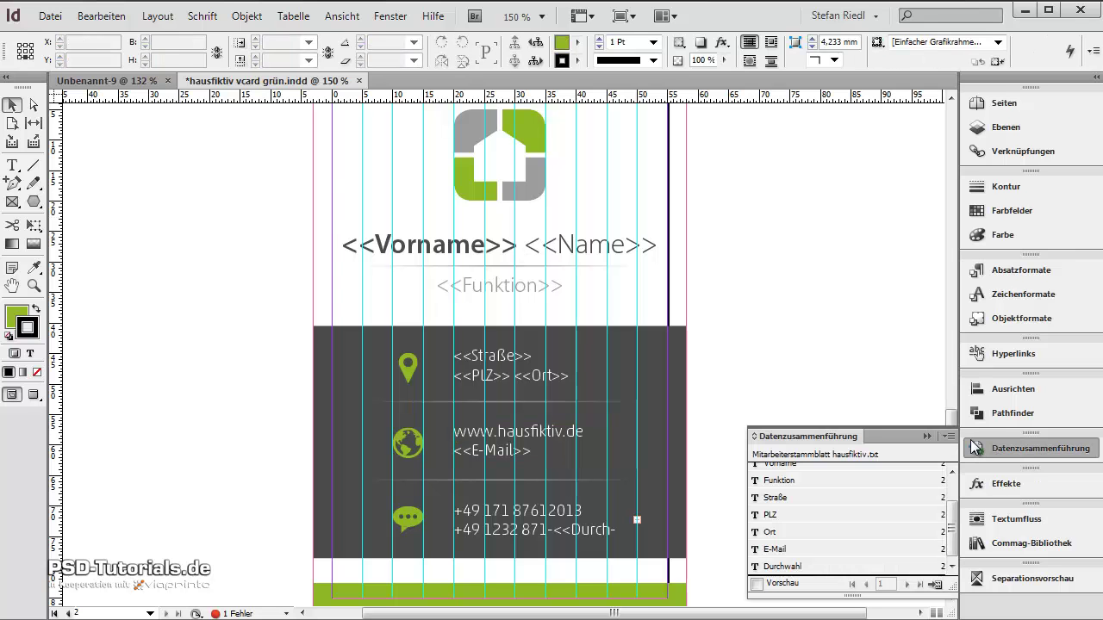
{"action": "left_click", "coordinate": [948, 436]}
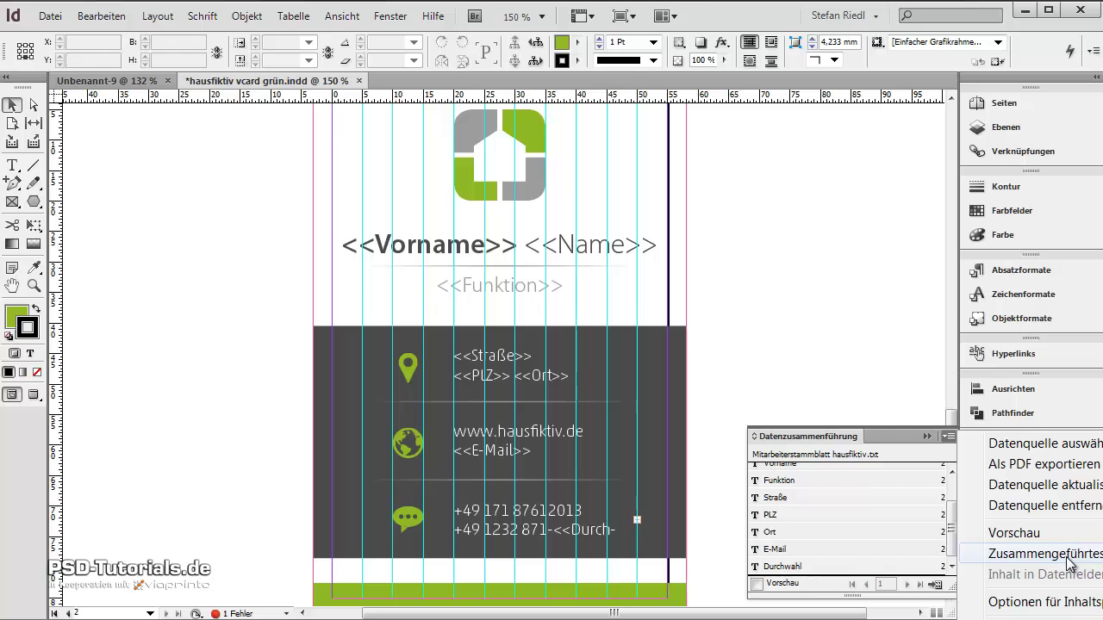
{"action": "left_click", "coordinate": [1039, 554]}
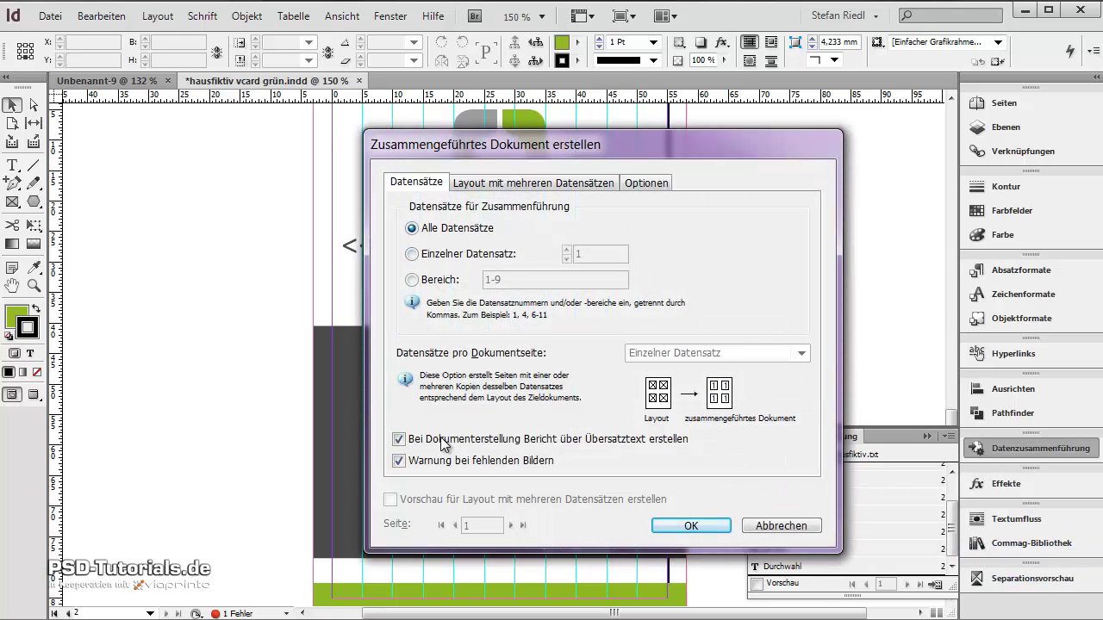
{"action": "left_click", "coordinate": [692, 525]}
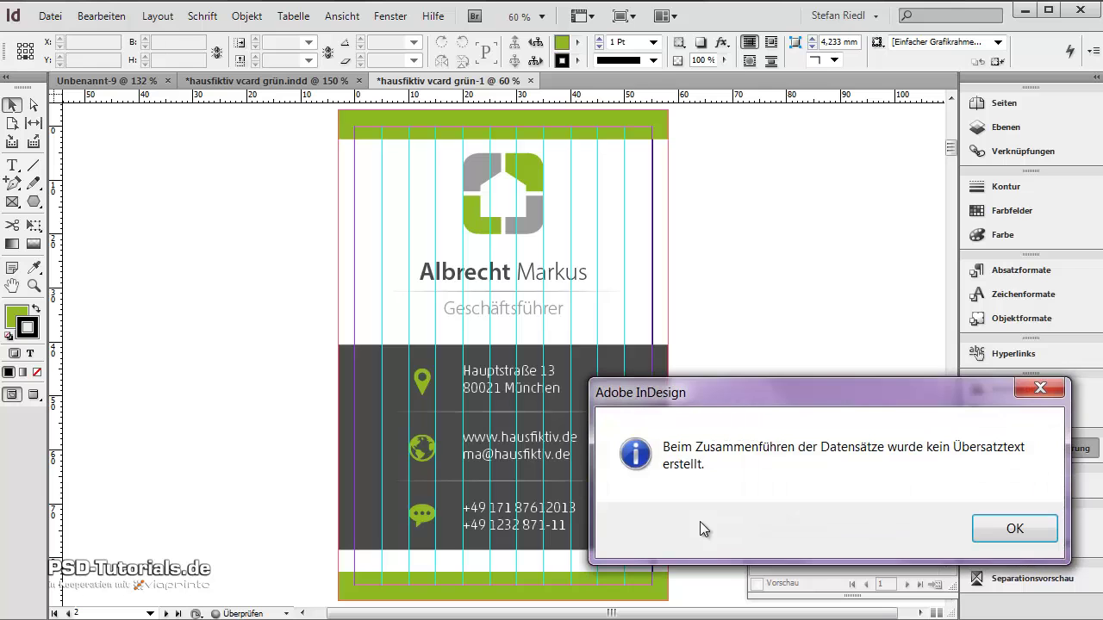
{"action": "left_click_drag", "start_coordinate": [730, 398], "coordinate": [325, 250]}
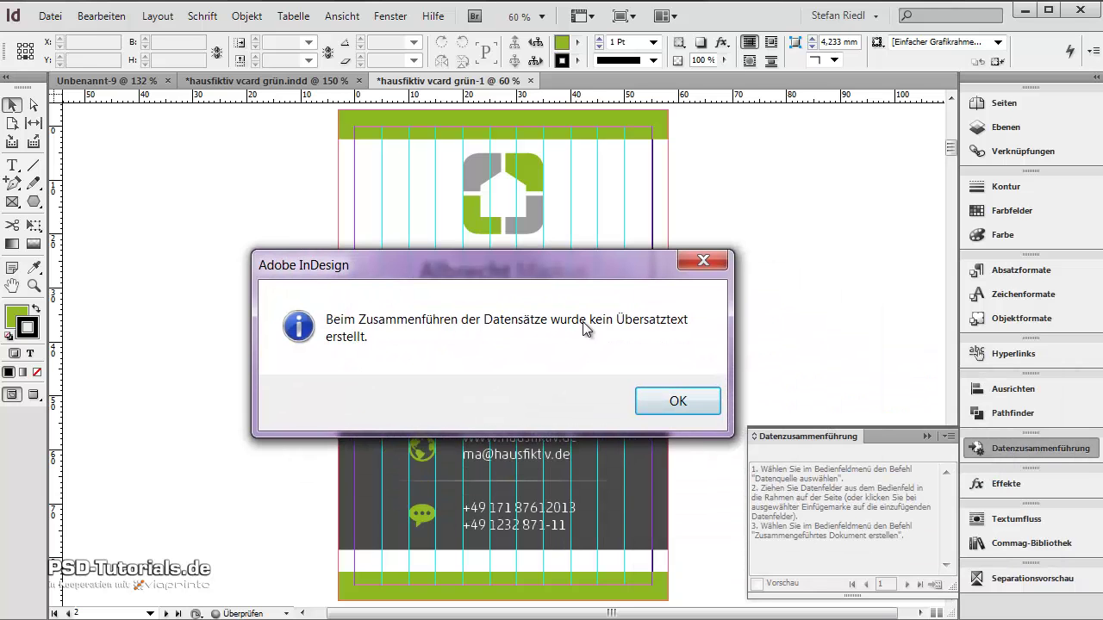
{"action": "left_click", "coordinate": [682, 399]}
Look through the page thumbnails of the merged document and examine page 2 in preview mode
{"action": "left_click", "coordinate": [1043, 119]}
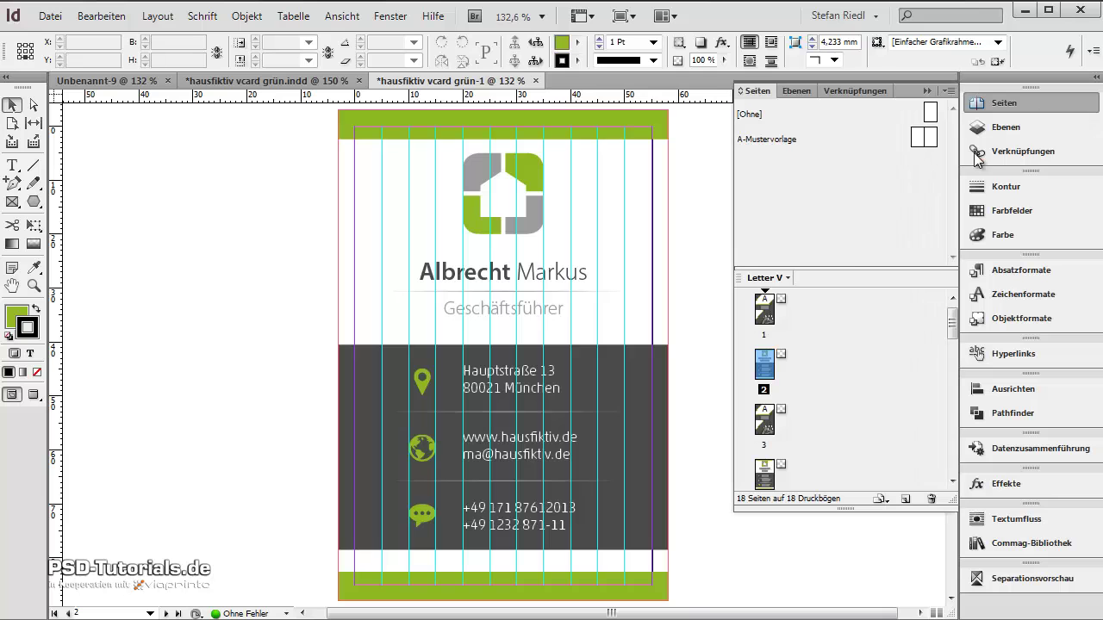
{"action": "left_click_drag", "start_coordinate": [955, 326], "coordinate": [951, 427]}
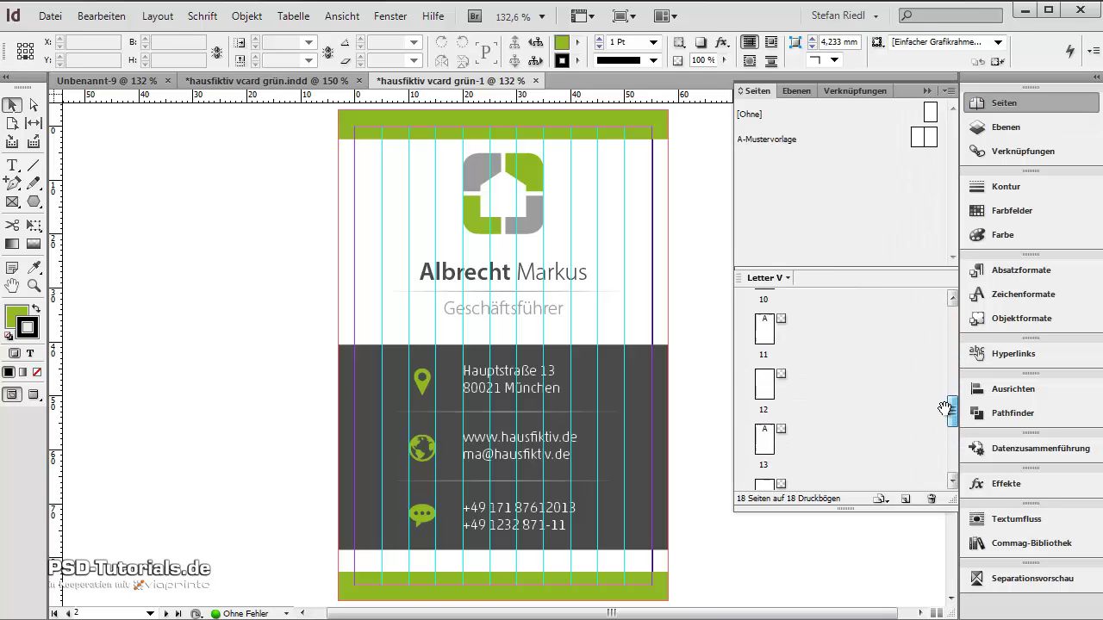
{"action": "left_click", "coordinate": [928, 90]}
{"action": "key", "text": "w"}
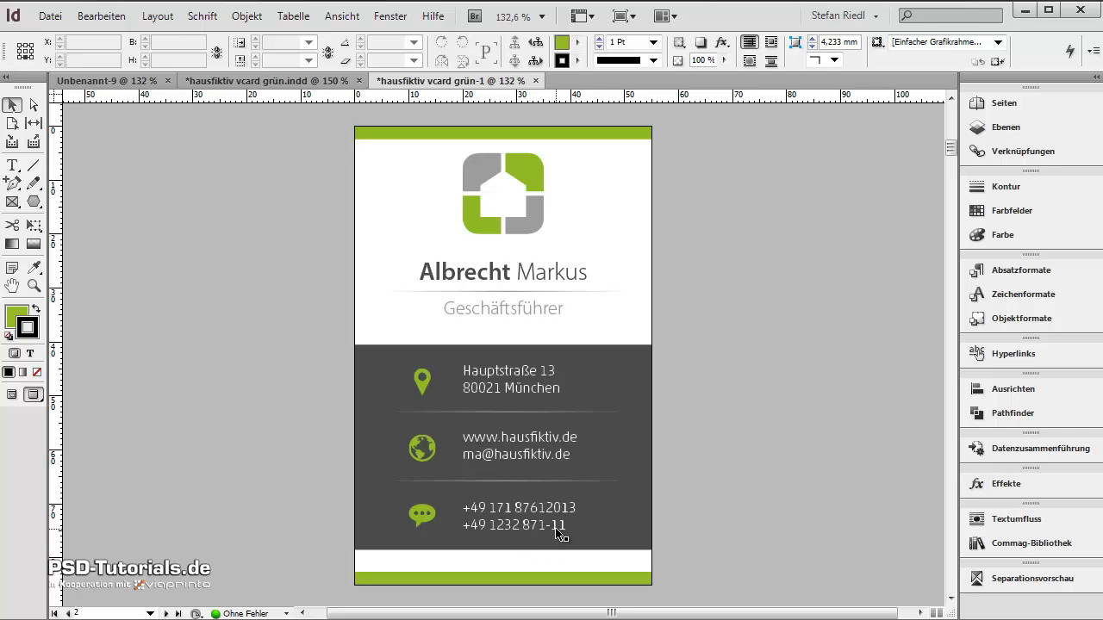
Go through the remaining pages of the merged document and compare each employee's name, job title, e-mail and phone extension
{"action": "scroll", "coordinate": [556, 531], "scroll_direction": "down", "scroll_amount": 10}
{"action": "left_click_drag", "start_coordinate": [950, 166], "coordinate": [935, 219]}
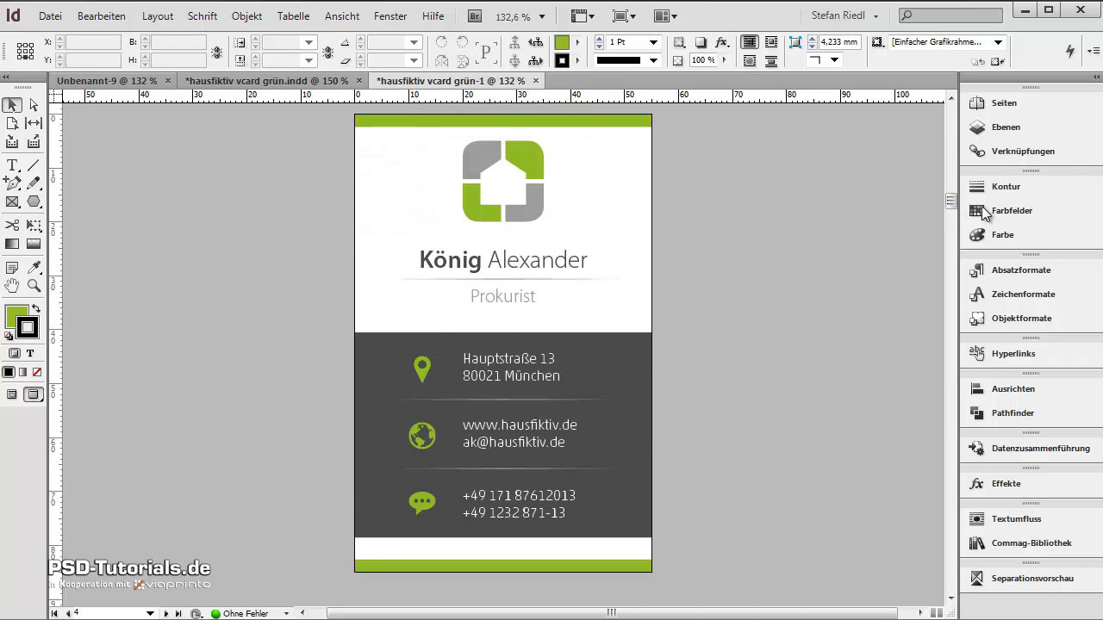
{"action": "left_click_drag", "start_coordinate": [953, 205], "coordinate": [953, 252]}
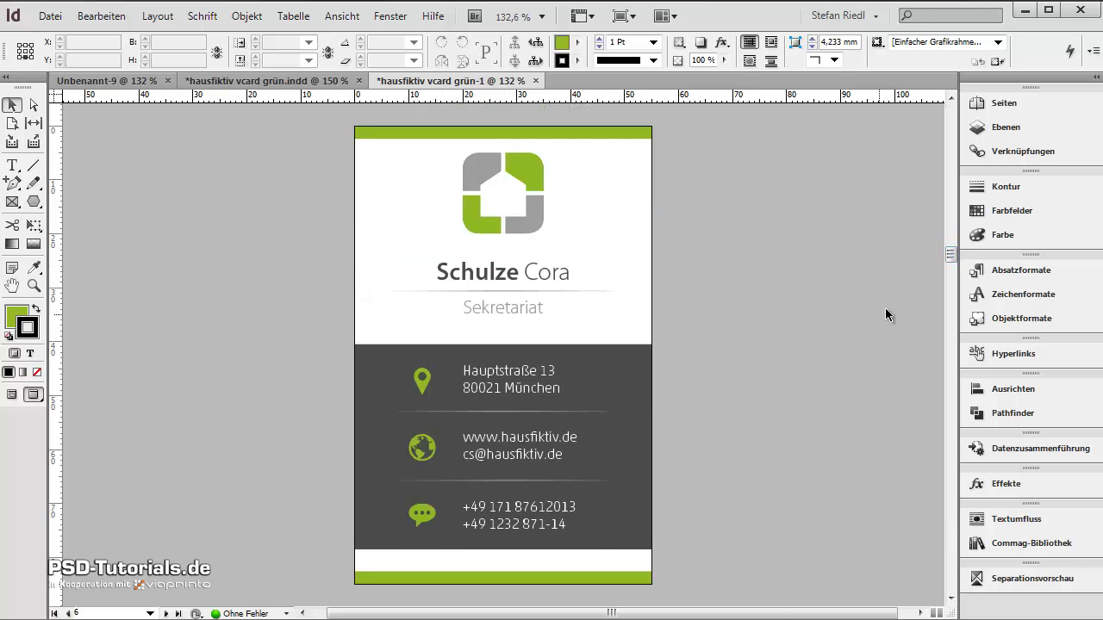
{"action": "left_click_drag", "start_coordinate": [951, 255], "coordinate": [950, 316]}
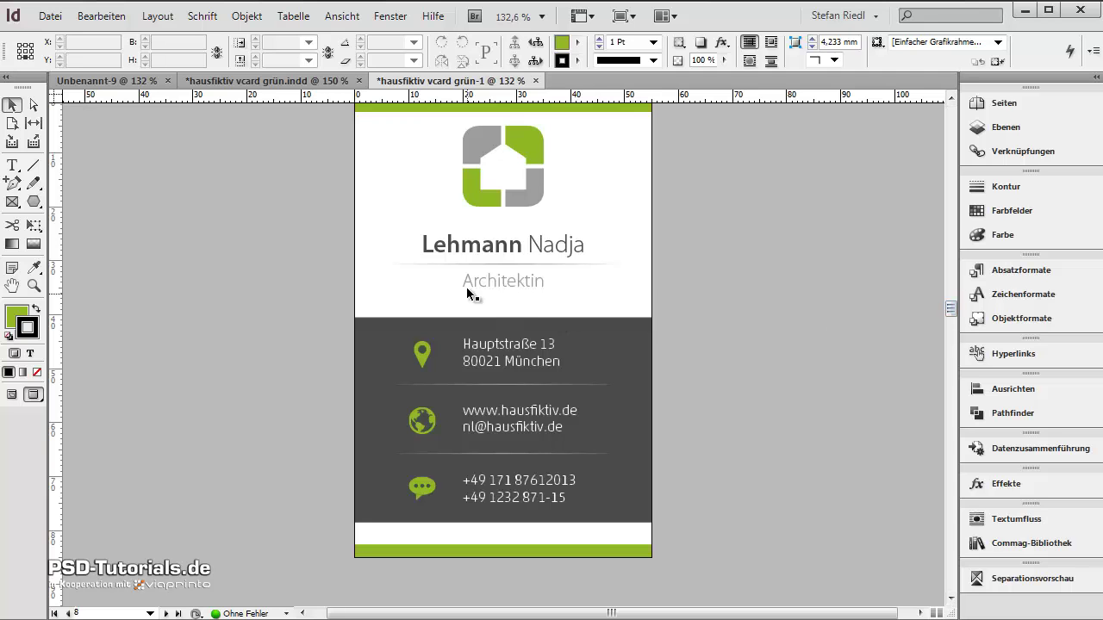
{"action": "left_click_drag", "start_coordinate": [950, 308], "coordinate": [951, 415]}
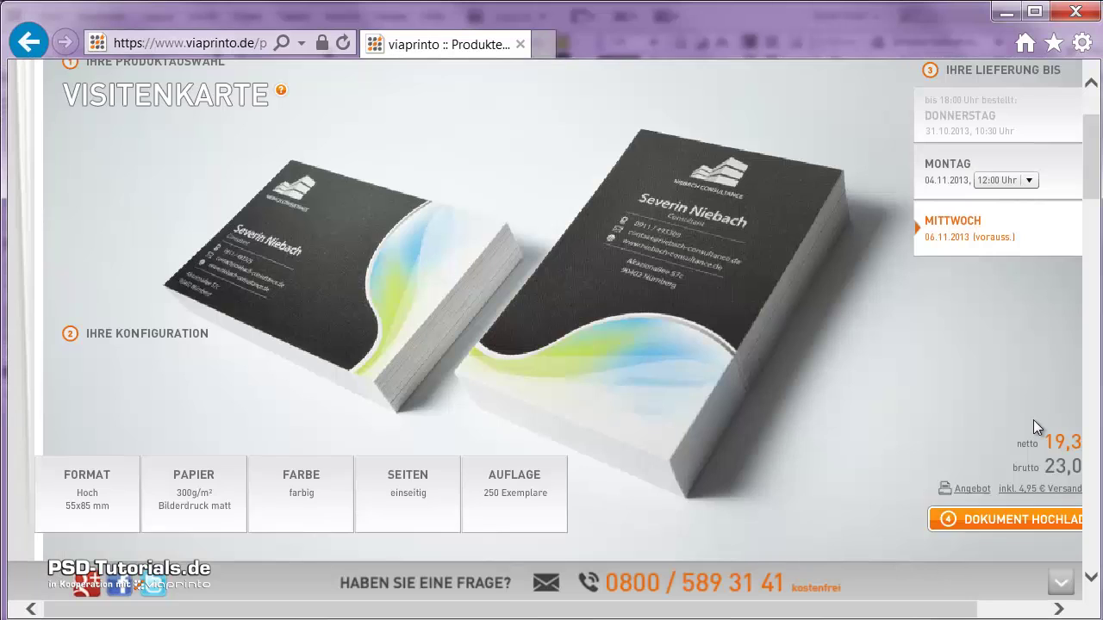
Switch to the viaprinto site in the browser and open the source-document guide for Adobe InDesign für PC in its help system
{"action": "scroll", "coordinate": [1037, 362], "scroll_direction": "up", "scroll_amount": 3}
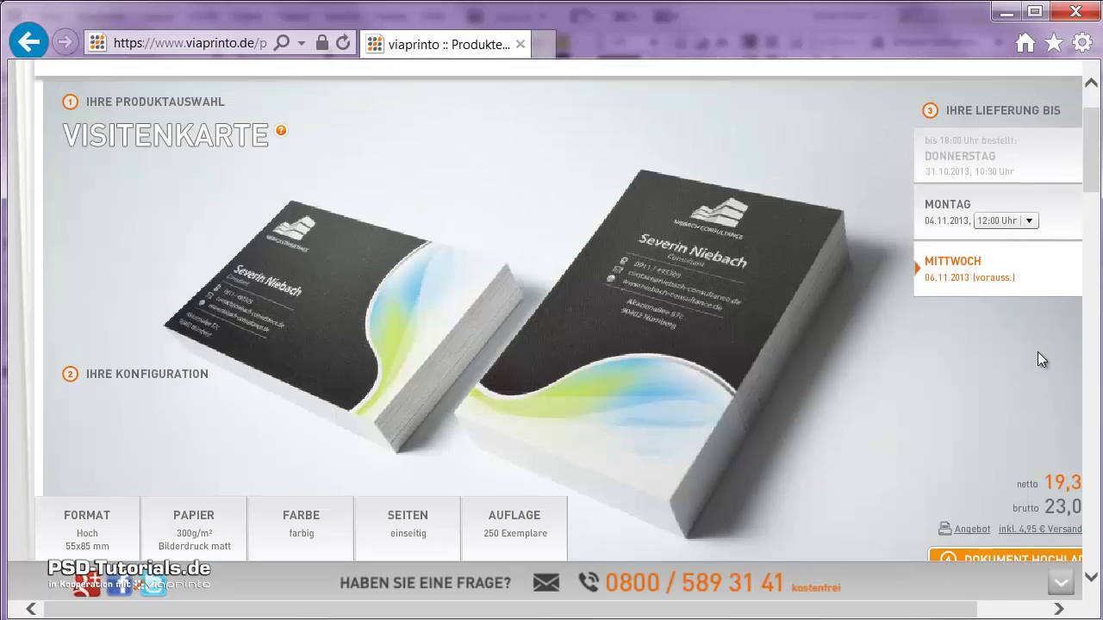
{"action": "left_click", "coordinate": [714, 127]}
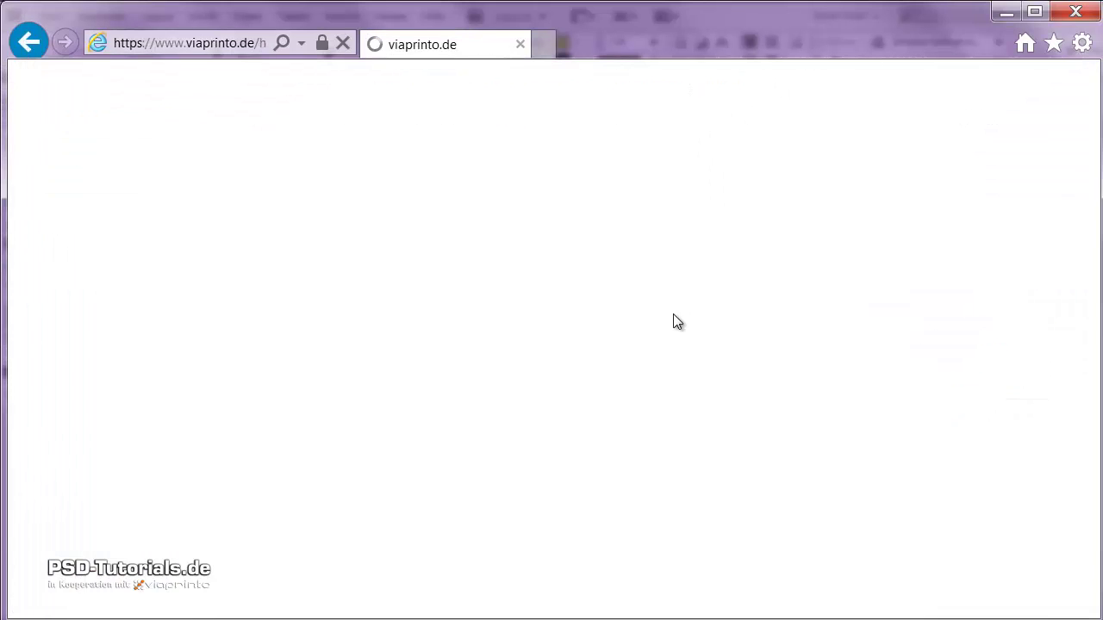
{"action": "scroll", "coordinate": [601, 310], "scroll_direction": "down", "scroll_amount": 5}
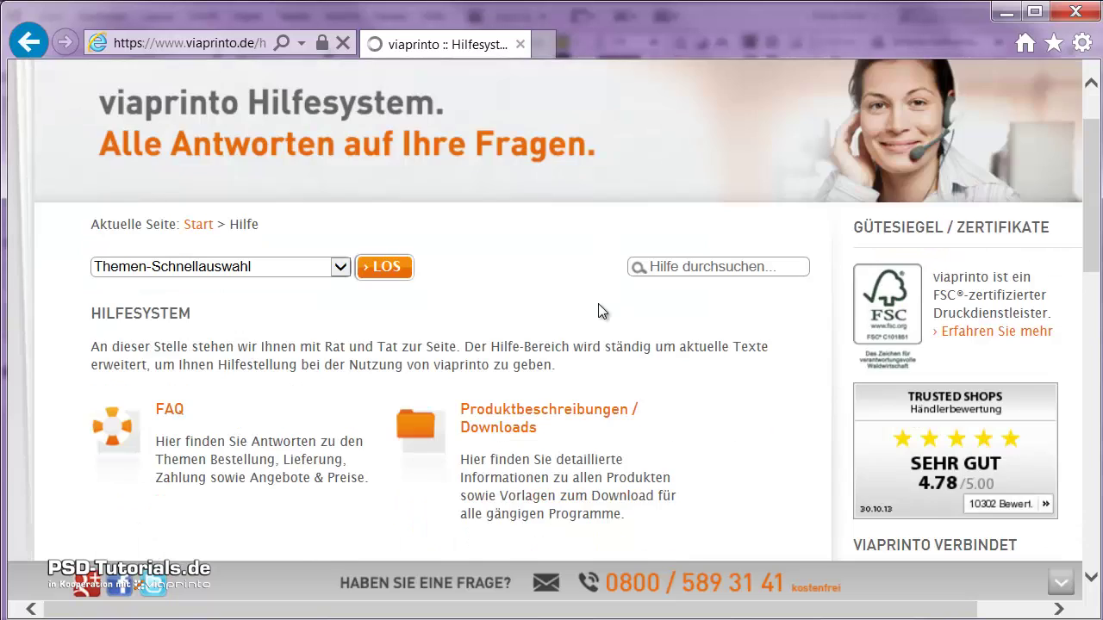
{"action": "left_click", "coordinate": [216, 434]}
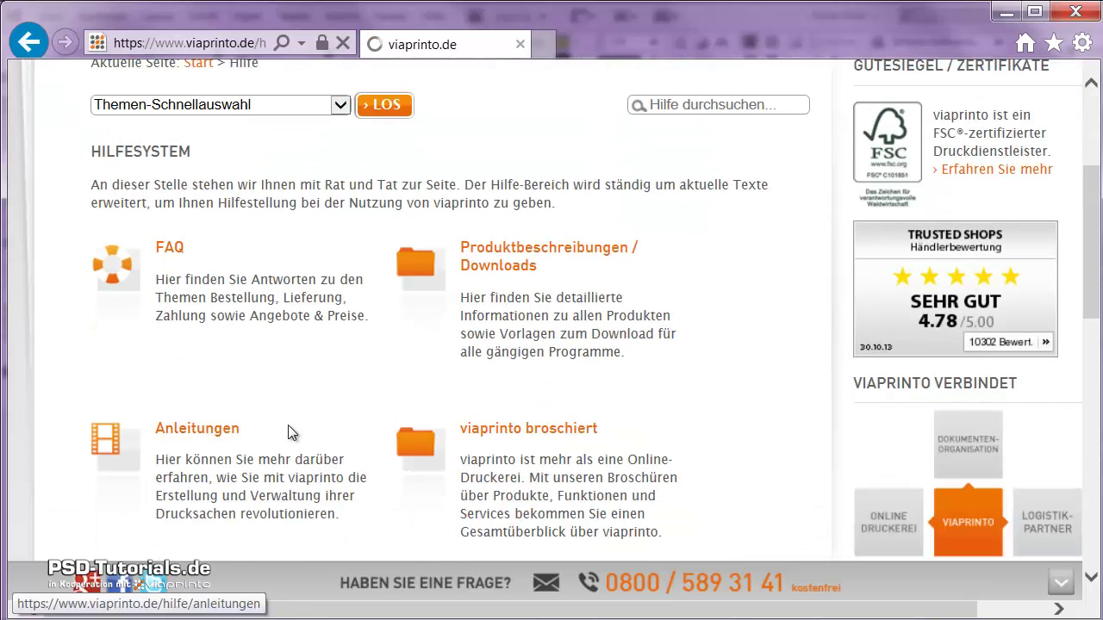
{"action": "scroll", "coordinate": [273, 395], "scroll_direction": "down", "scroll_amount": 1}
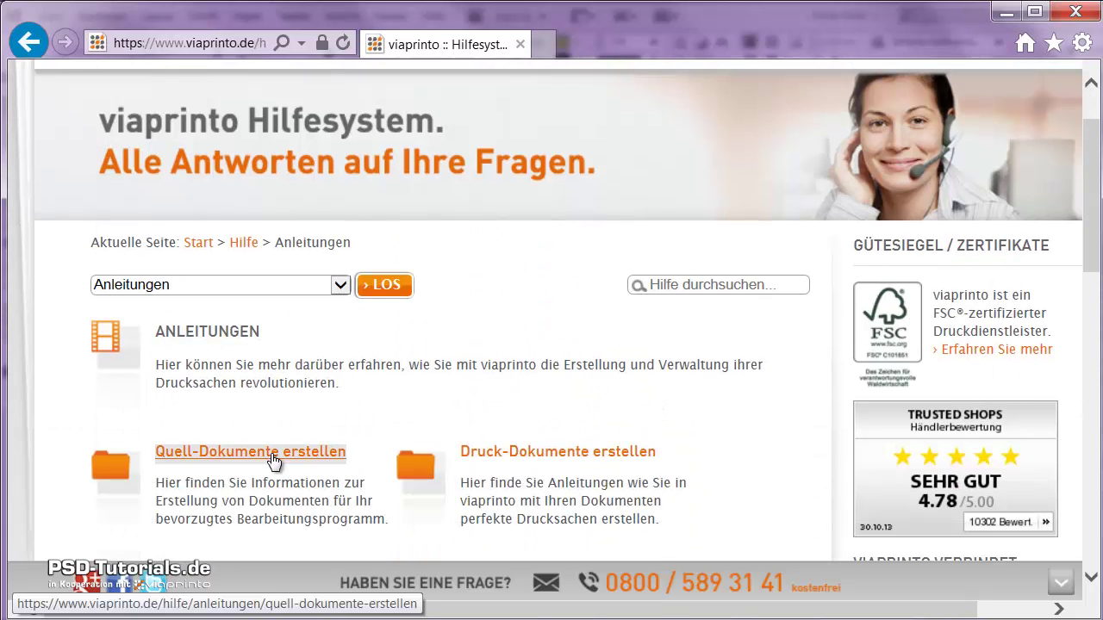
{"action": "left_click", "coordinate": [275, 454]}
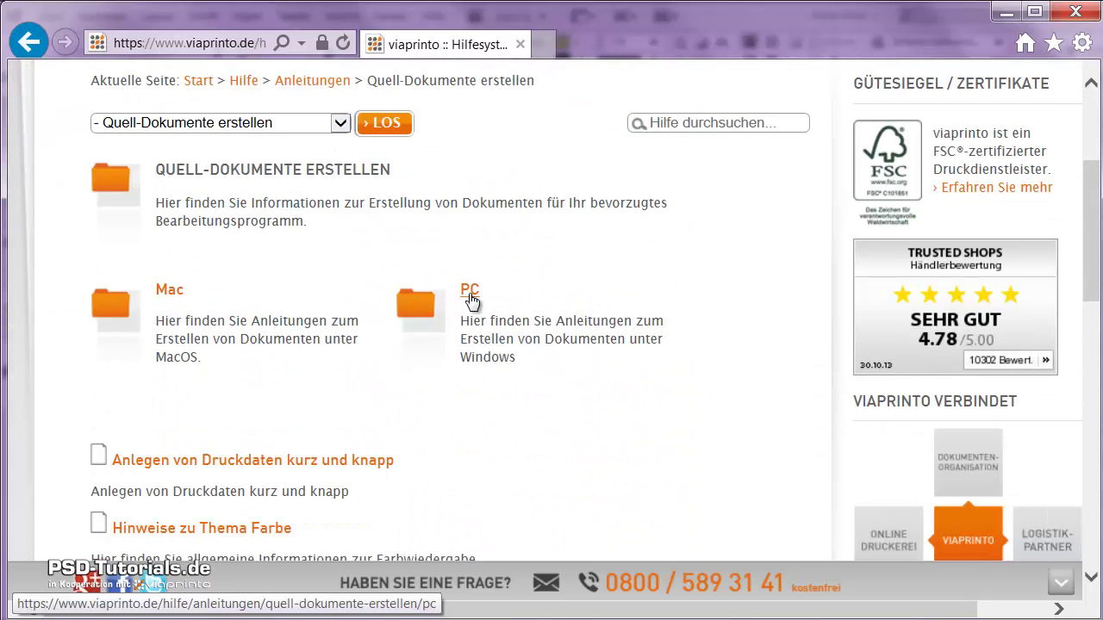
{"action": "left_click", "coordinate": [470, 295]}
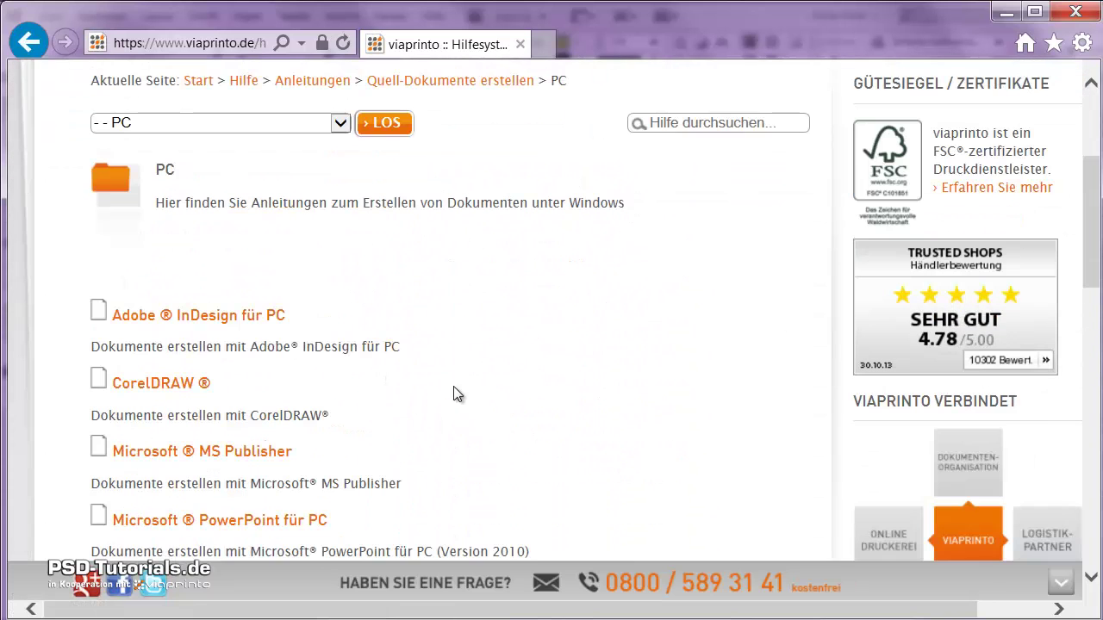
{"action": "left_click", "coordinate": [239, 326]}
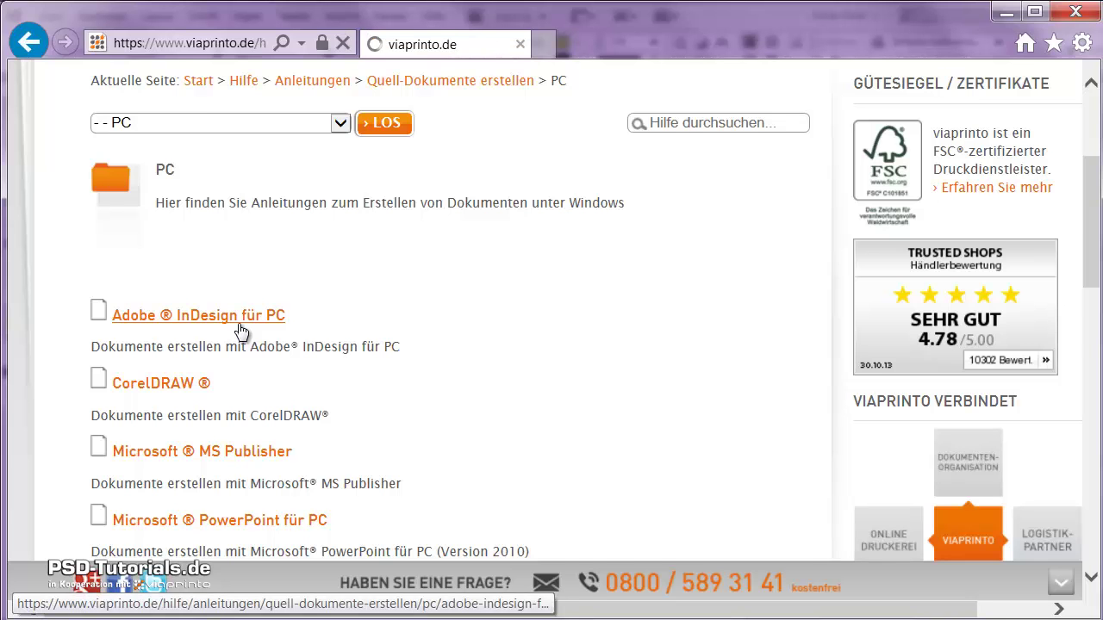
Read through the guide's recommended PDF export settings, from Allgemein and Komprimierung to Erweitert and Sicherheit
{"action": "scroll", "coordinate": [413, 412], "scroll_direction": "down", "scroll_amount": 1}
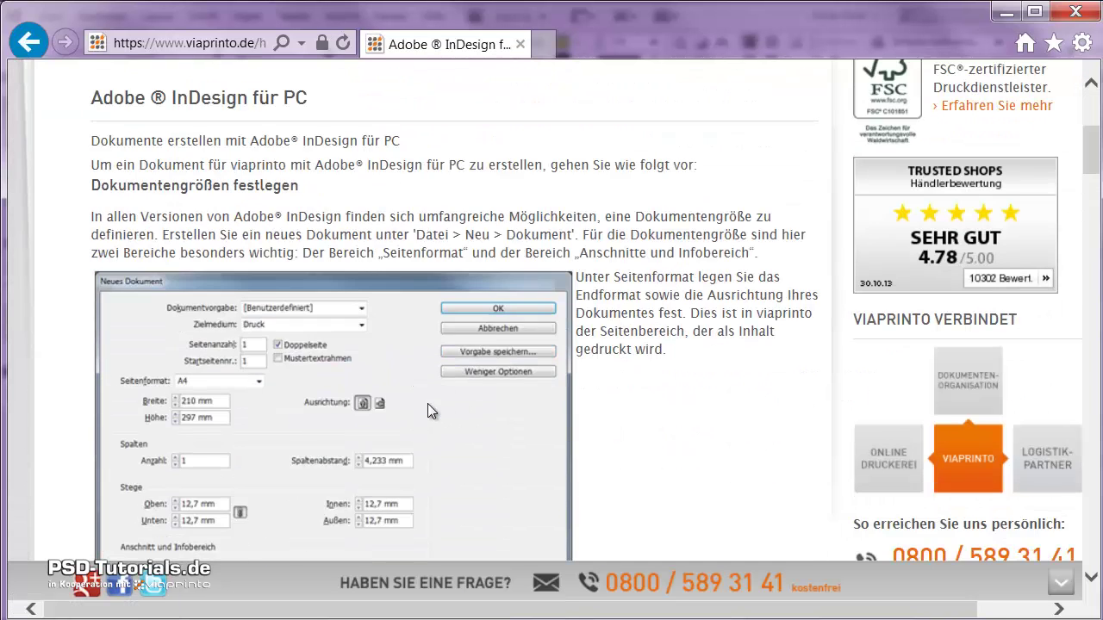
{"action": "scroll", "coordinate": [337, 312], "scroll_direction": "down", "scroll_amount": 6}
{"action": "scroll", "coordinate": [336, 312], "scroll_direction": "down", "scroll_amount": 5}
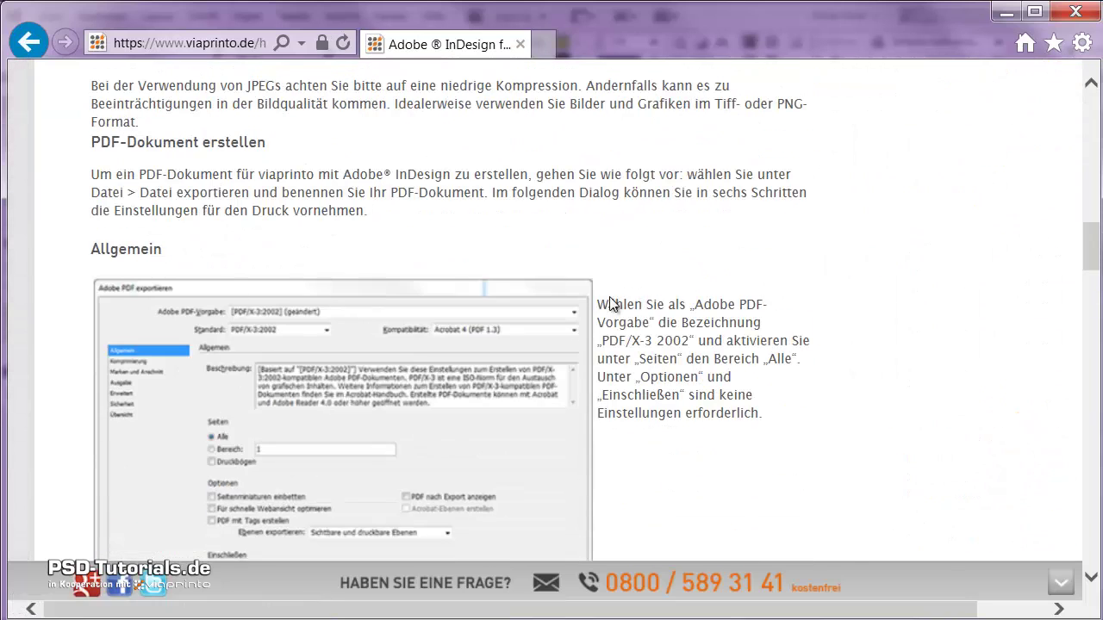
{"action": "scroll", "coordinate": [650, 332], "scroll_direction": "down", "scroll_amount": 1}
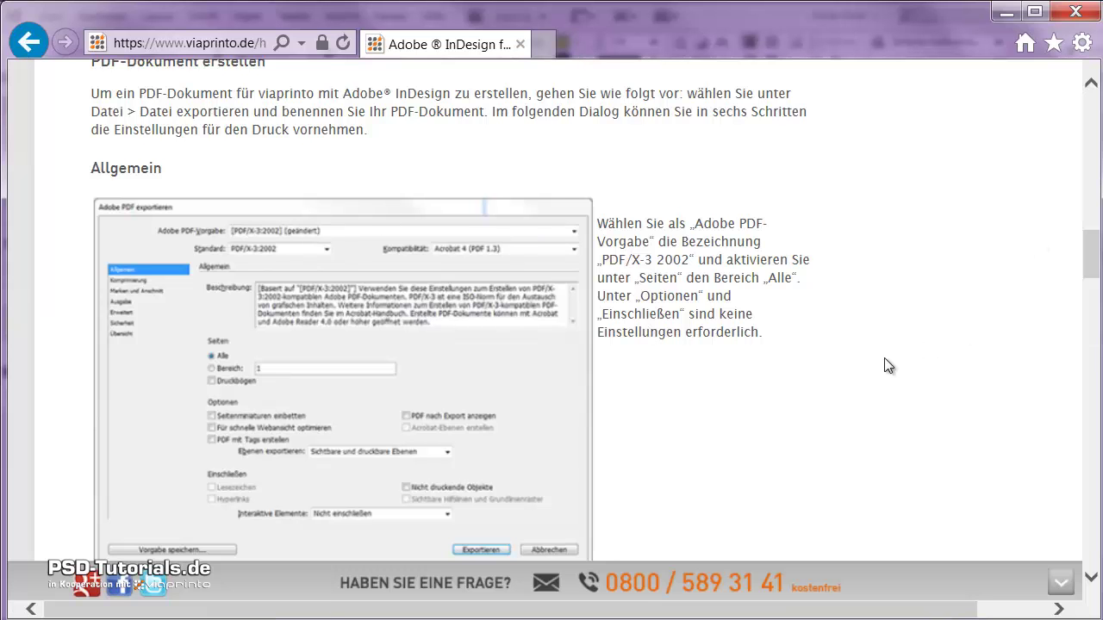
{"action": "scroll", "coordinate": [702, 371], "scroll_direction": "down", "scroll_amount": 10}
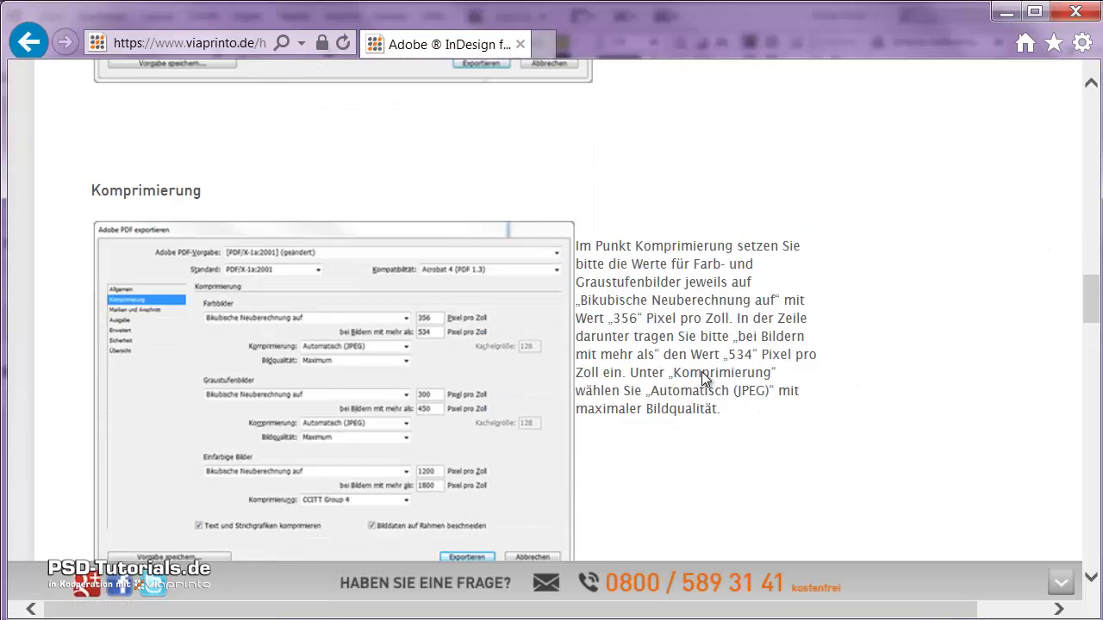
{"action": "scroll", "coordinate": [702, 373], "scroll_direction": "down", "scroll_amount": 10}
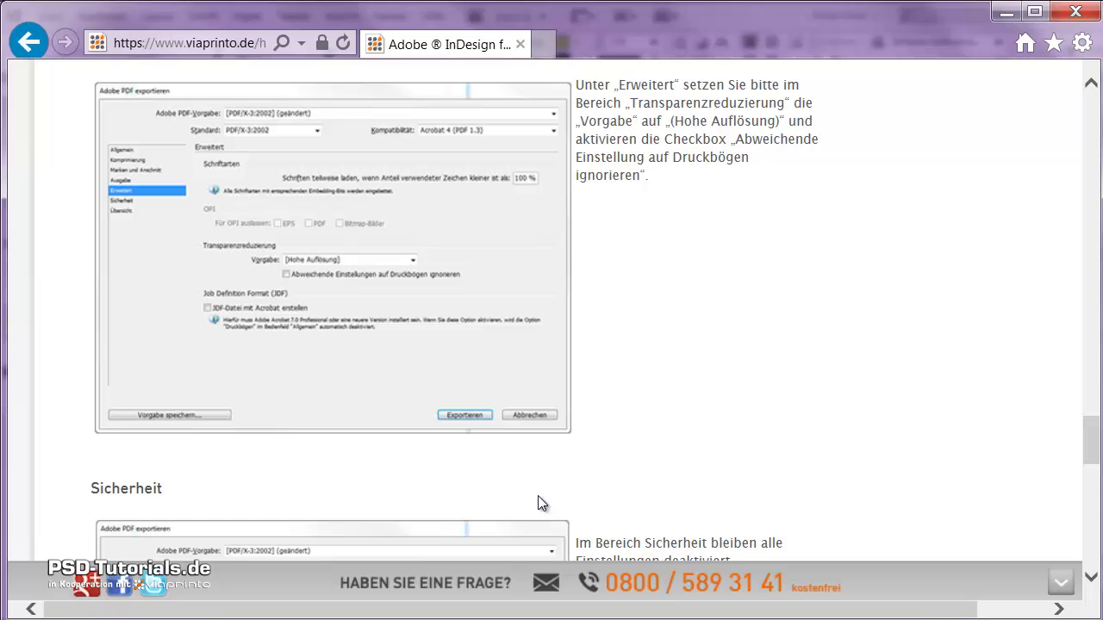
{"action": "scroll", "coordinate": [538, 496], "scroll_direction": "down", "scroll_amount": 1}
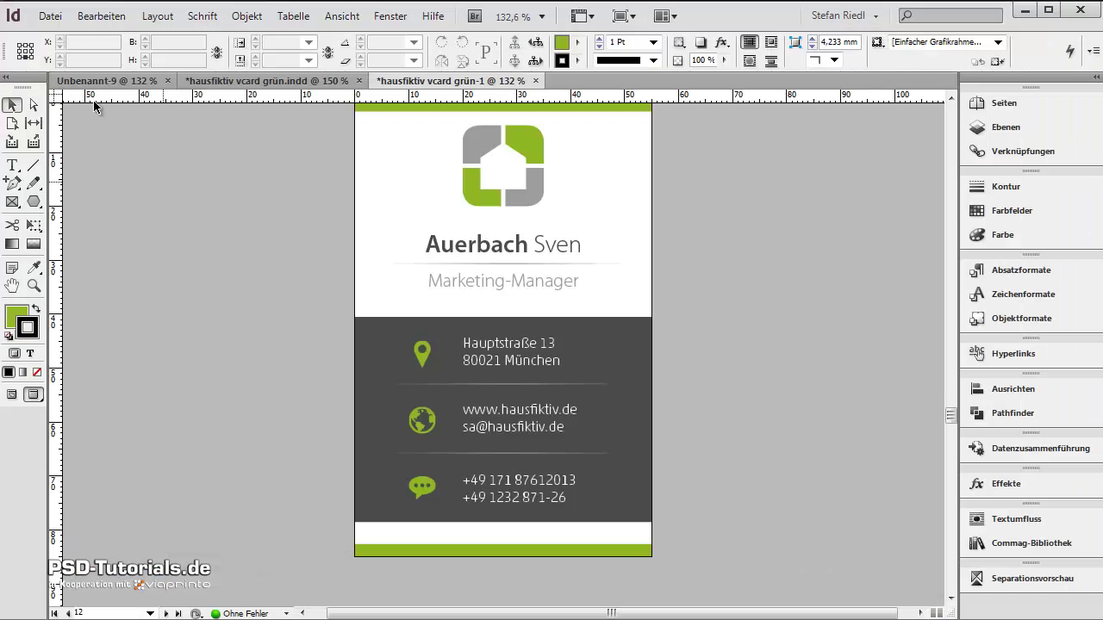
Switch back to InDesign and start a print PDF export named vcard.pdf, saved in a new Export folder inside VP Visitenkarte
{"action": "left_click", "coordinate": [49, 16]}
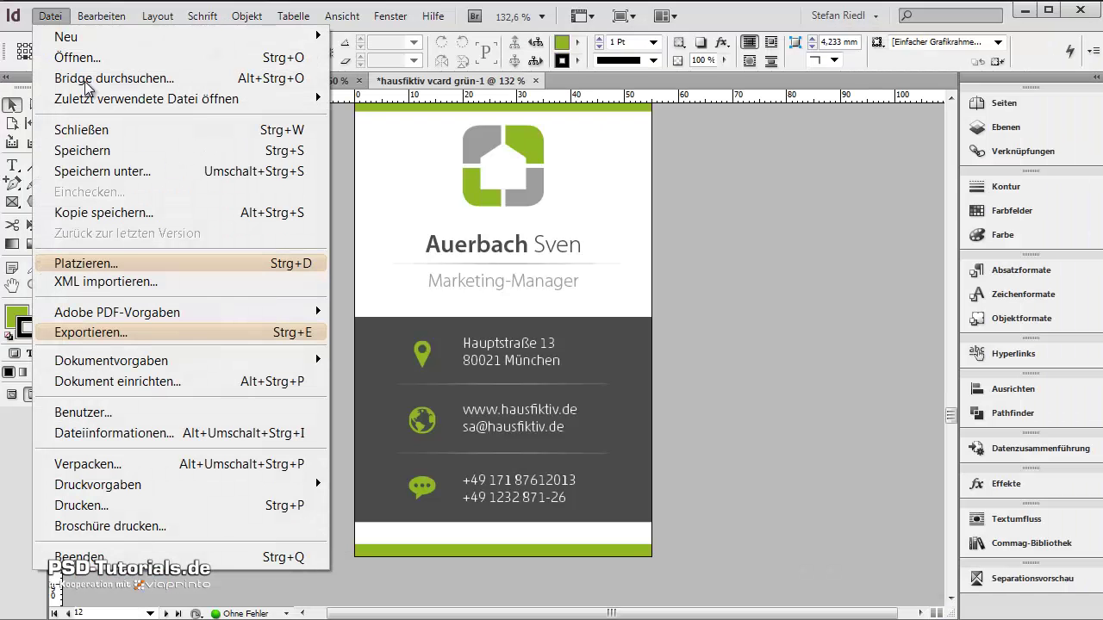
{"action": "left_click", "coordinate": [112, 332]}
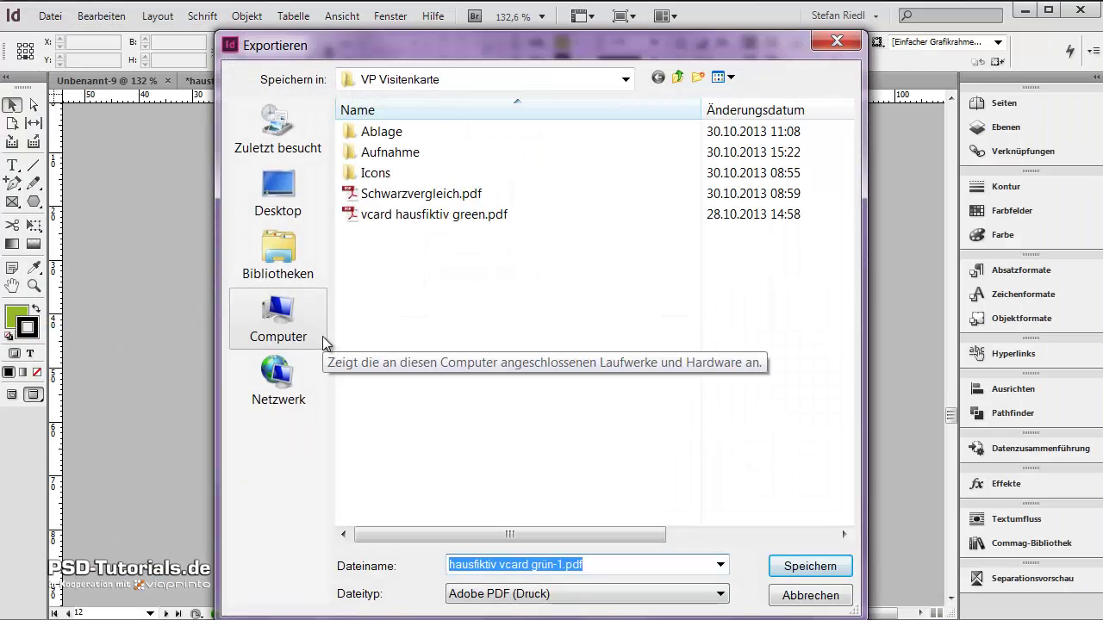
{"action": "type", "text": "vcard.pdf"}
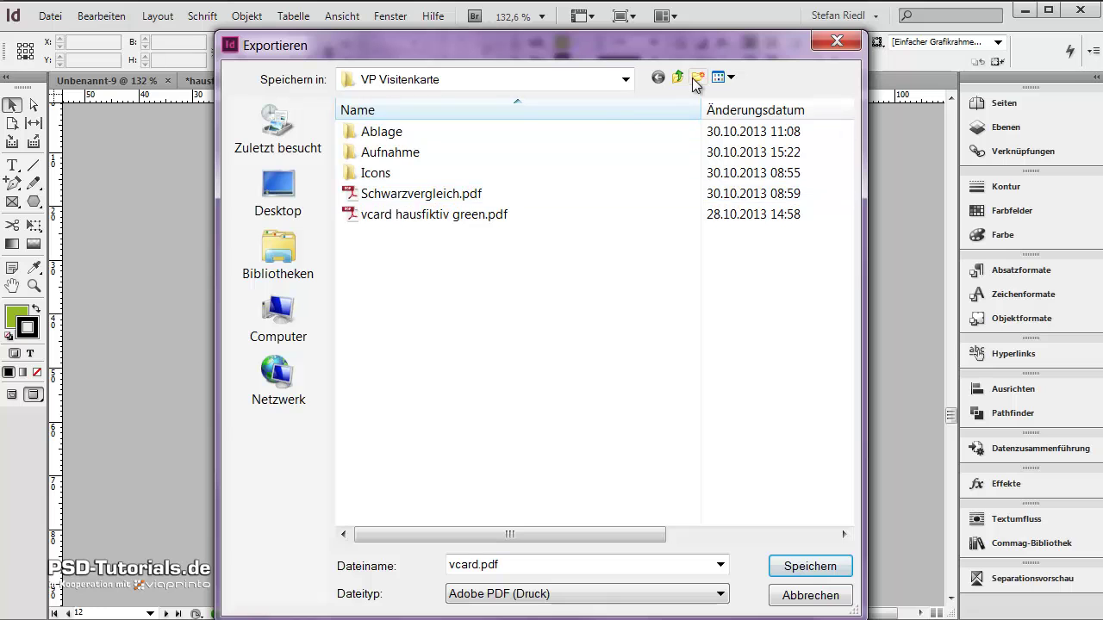
{"action": "left_click", "coordinate": [698, 76]}
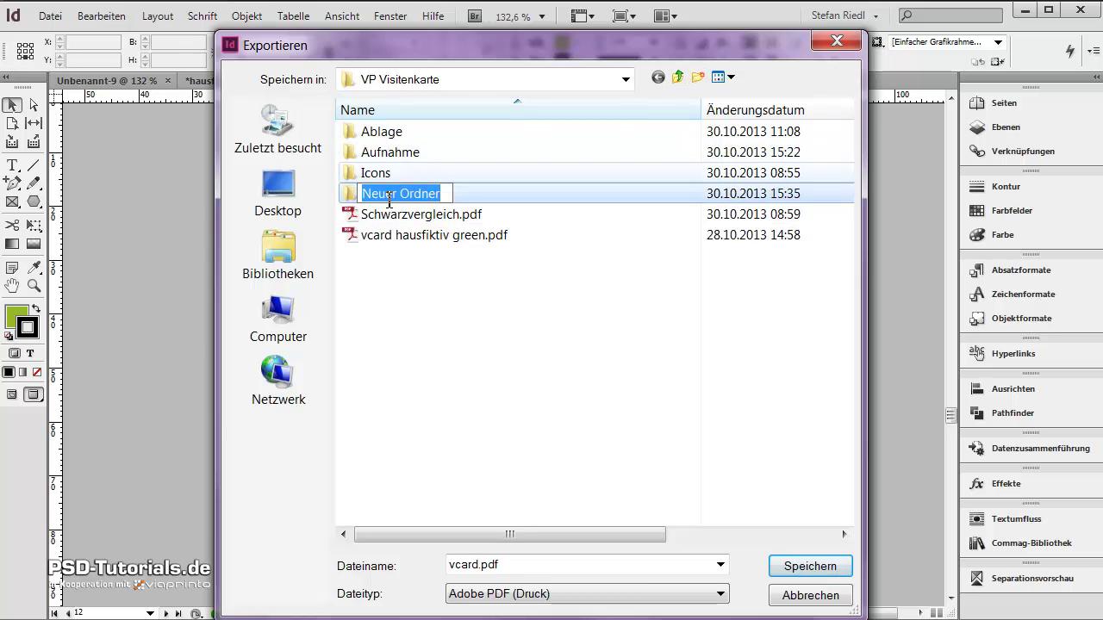
{"action": "type", "text": "Export"}
{"action": "key", "text": "Return"}
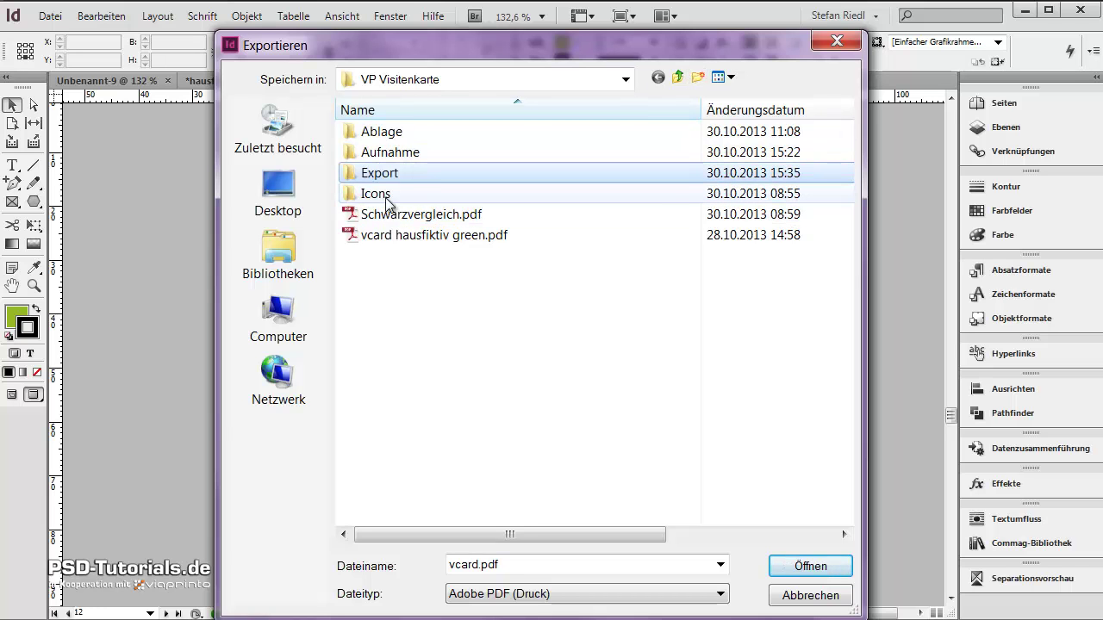
{"action": "double_click", "coordinate": [371, 173]}
{"action": "left_click", "coordinate": [787, 569]}
Switch to the viaprinto guide in the browser and check the Allgemein settings recommended for the PDF export
{"action": "left_click_drag", "start_coordinate": [754, 166], "coordinate": [494, 44]}
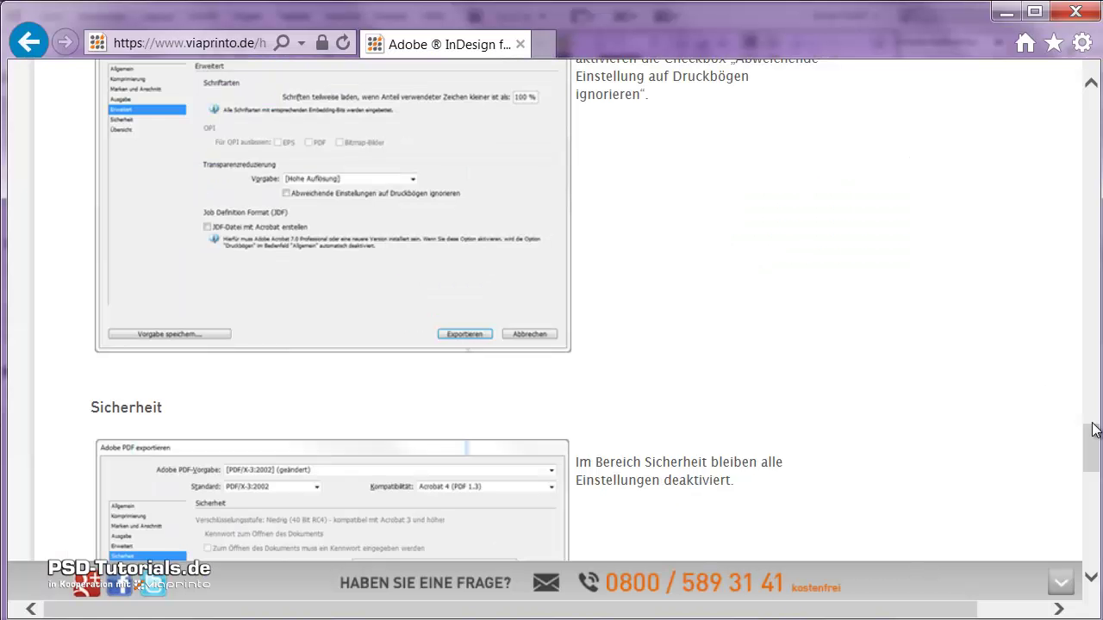
{"action": "left_click_drag", "start_coordinate": [1094, 444], "coordinate": [1089, 263]}
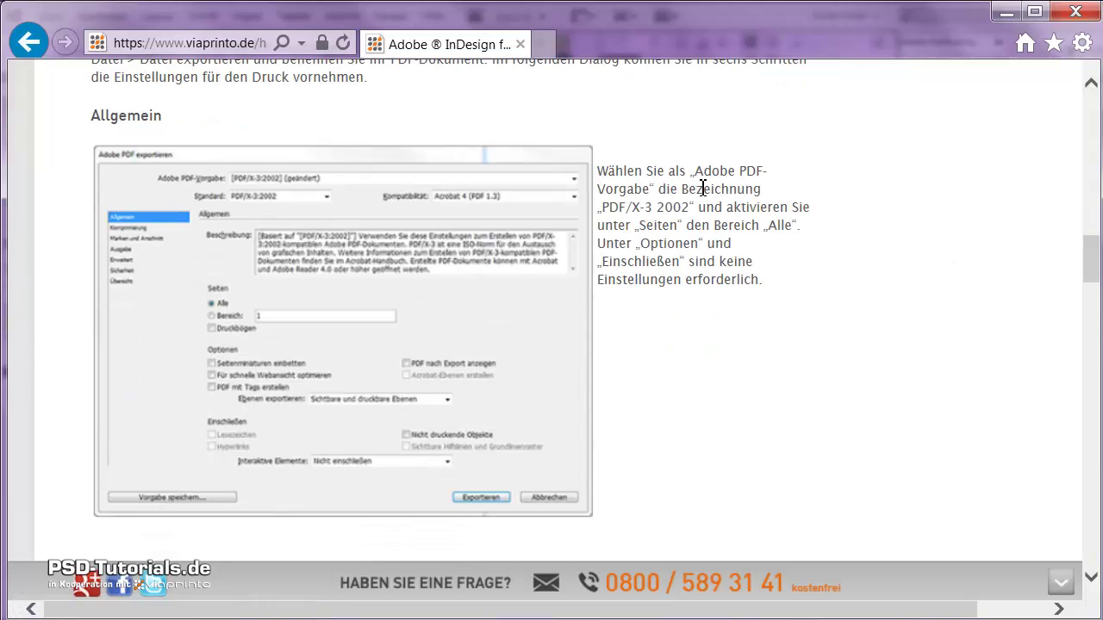